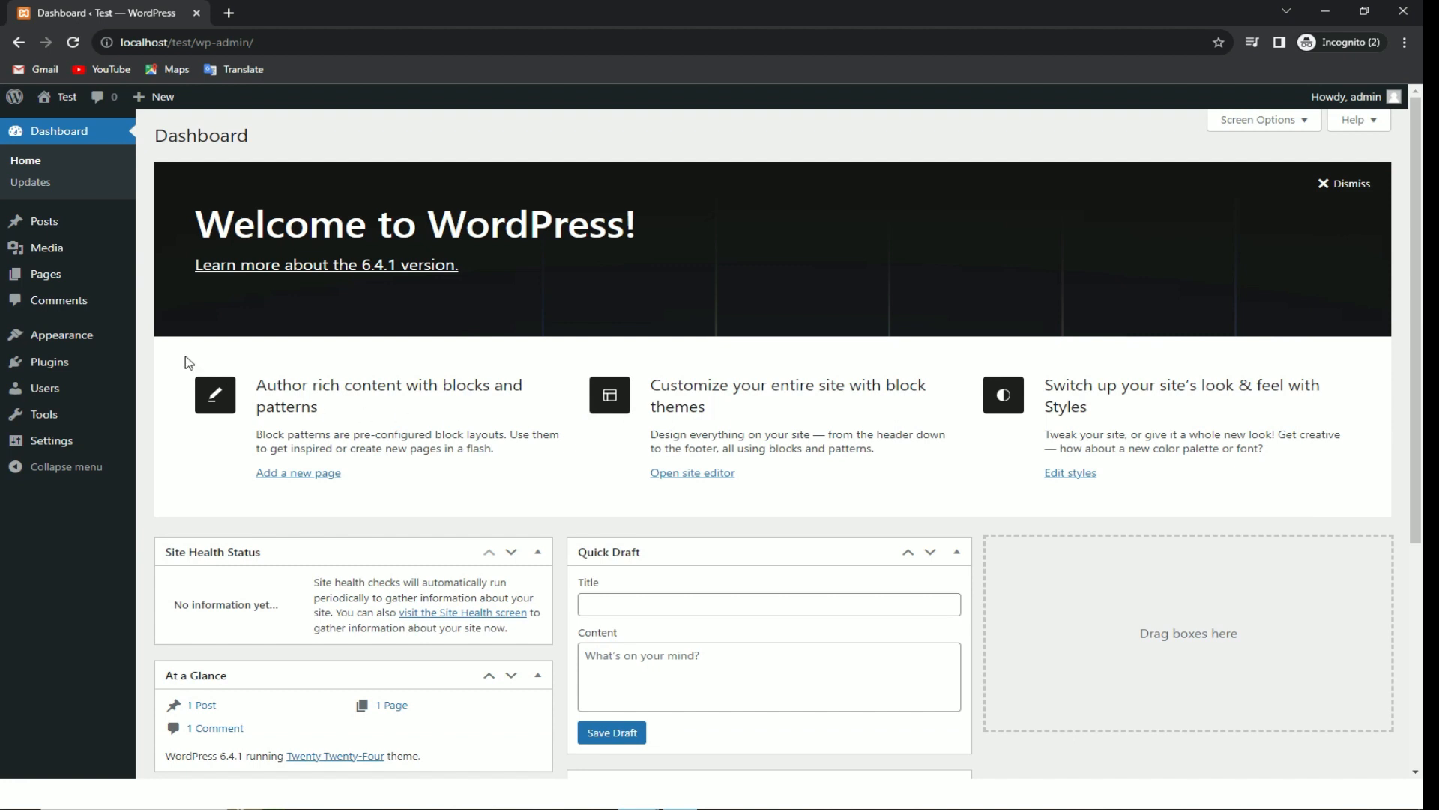
# Step: Install the Astra theme from the theme browser and activate it
pyautogui.click(90, 338)
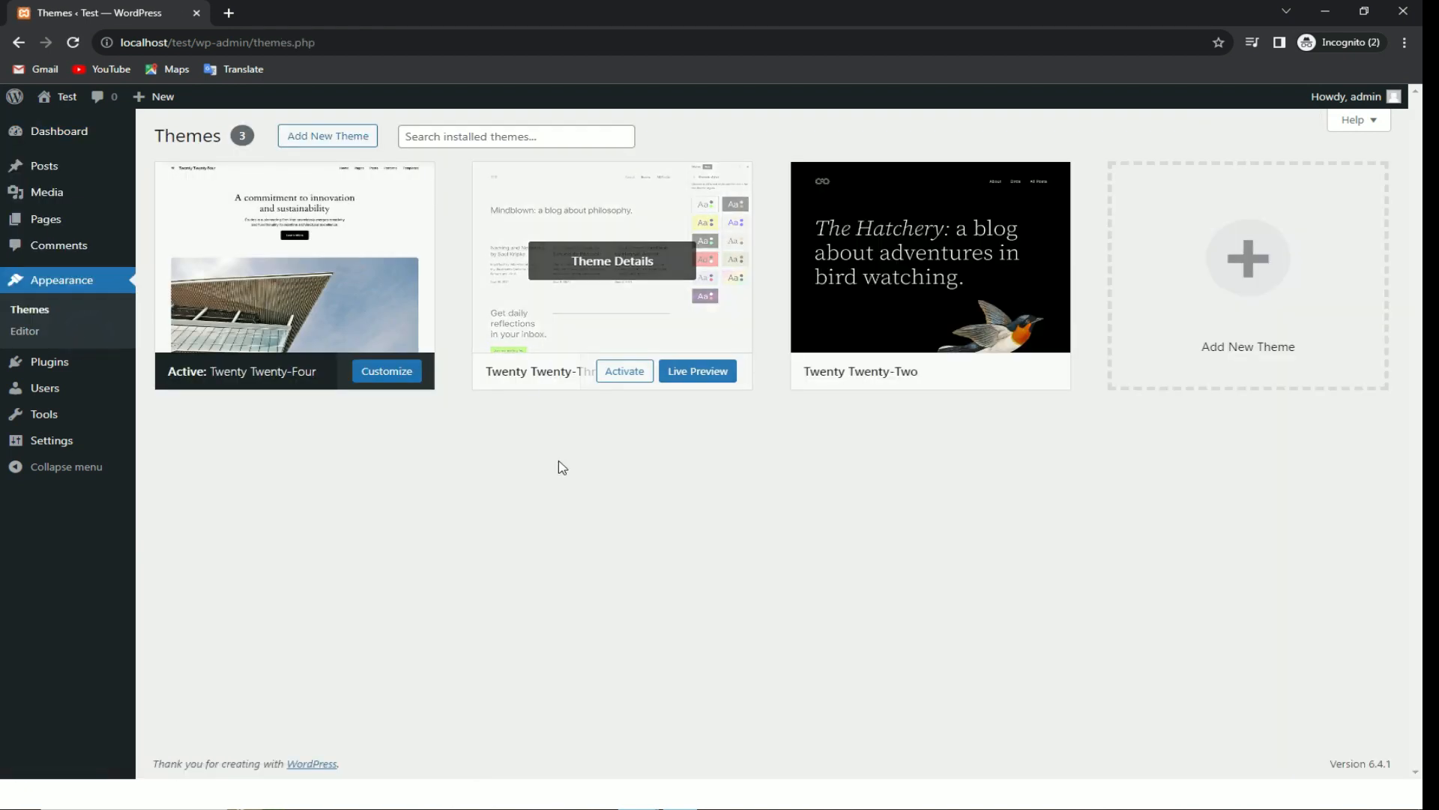
pyautogui.click(328, 136)
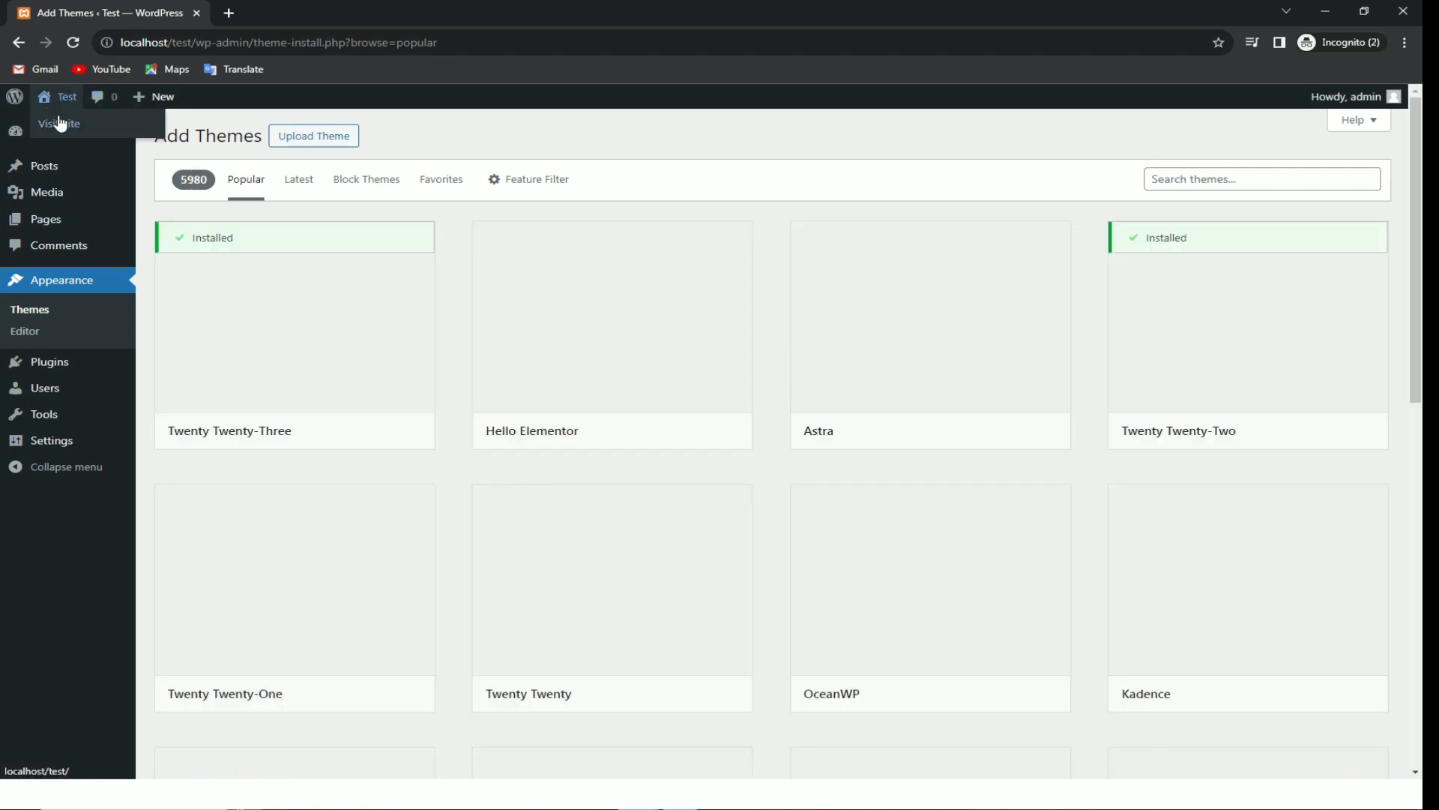
pyautogui.click(60, 124)
pyautogui.click(18, 43)
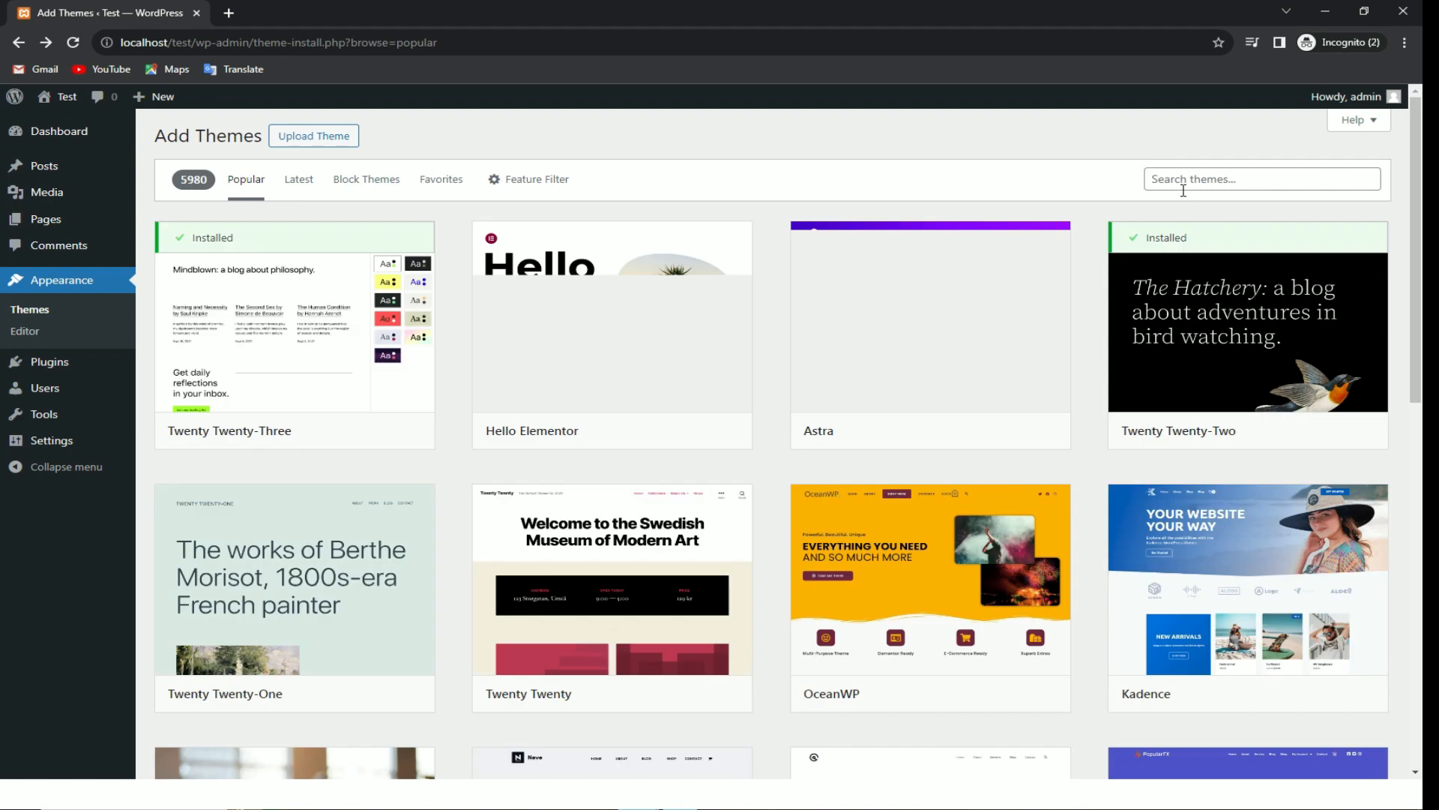
pyautogui.click(968, 430)
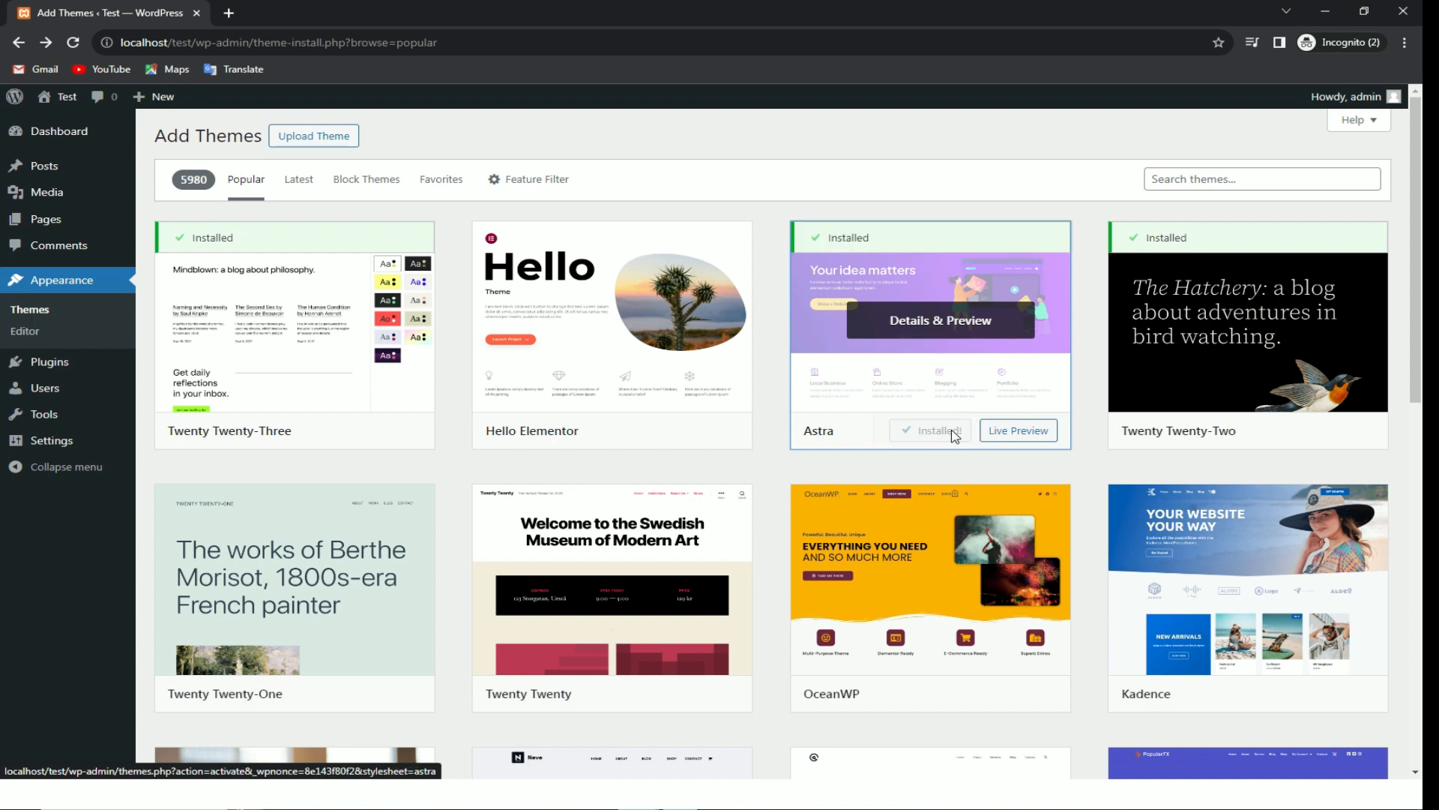
pyautogui.click(940, 432)
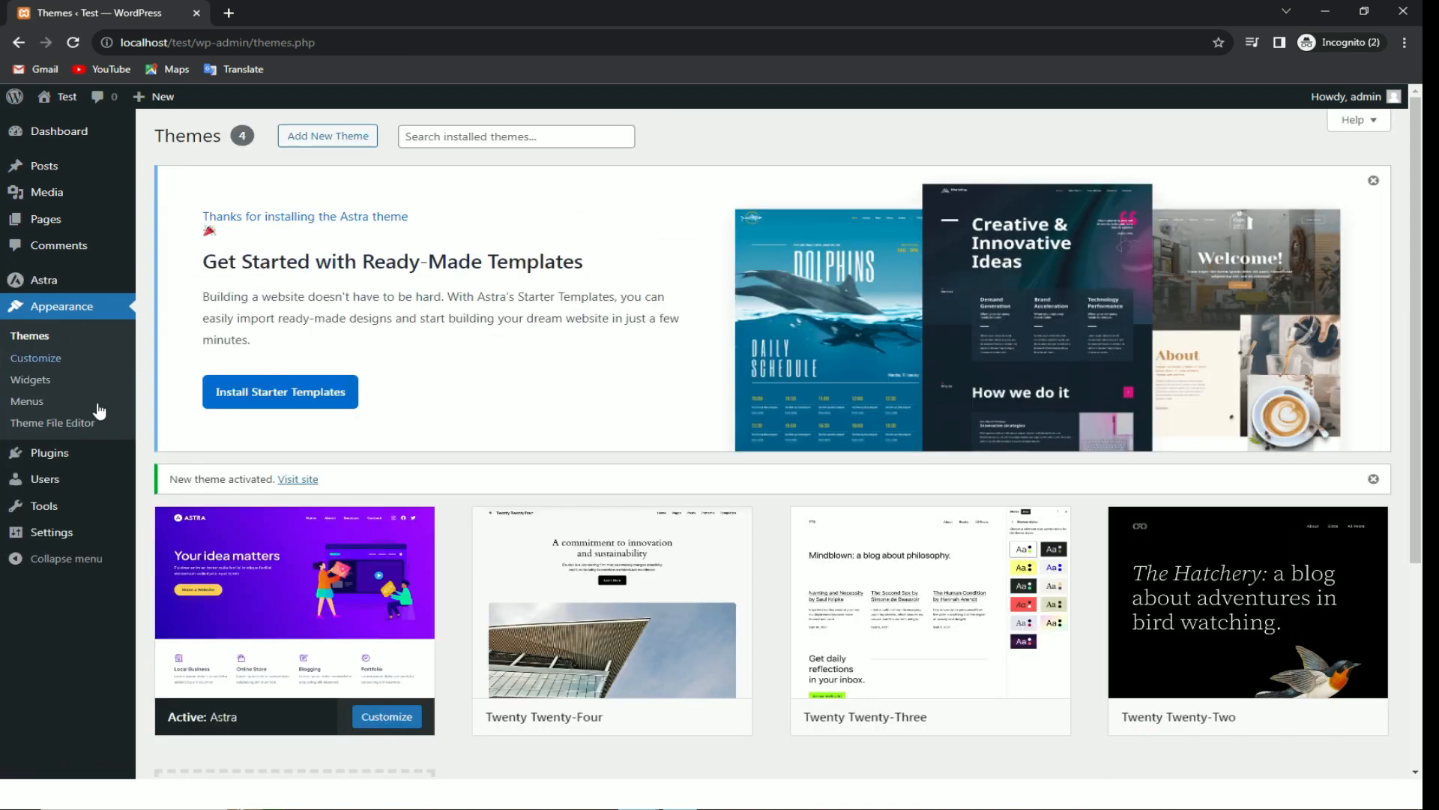
pyautogui.moveTo(88, 453)
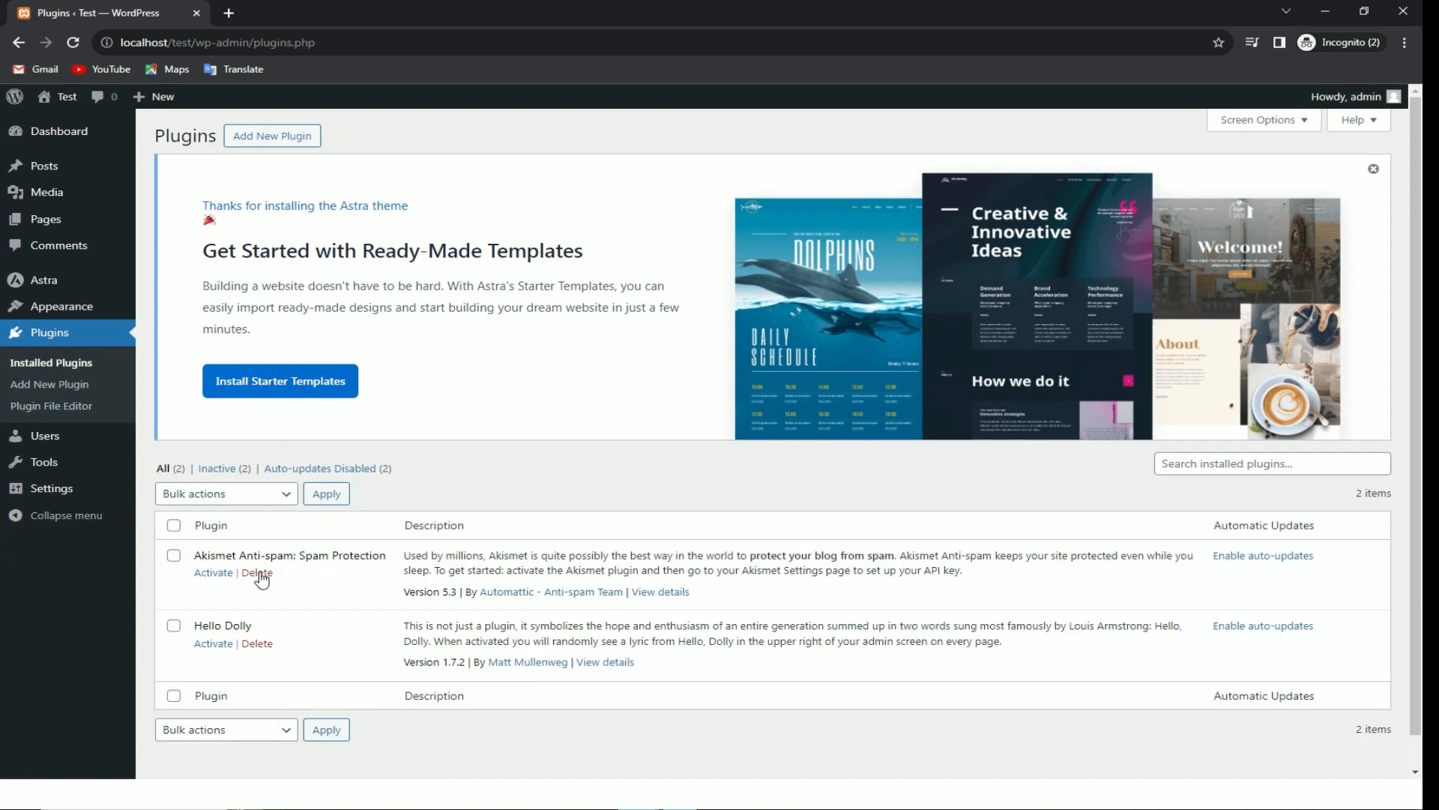
# Step: Bulk-delete the Akismet and Hello Dolly plugins
pyautogui.click(173, 555)
pyautogui.click(173, 626)
pyautogui.click(247, 496)
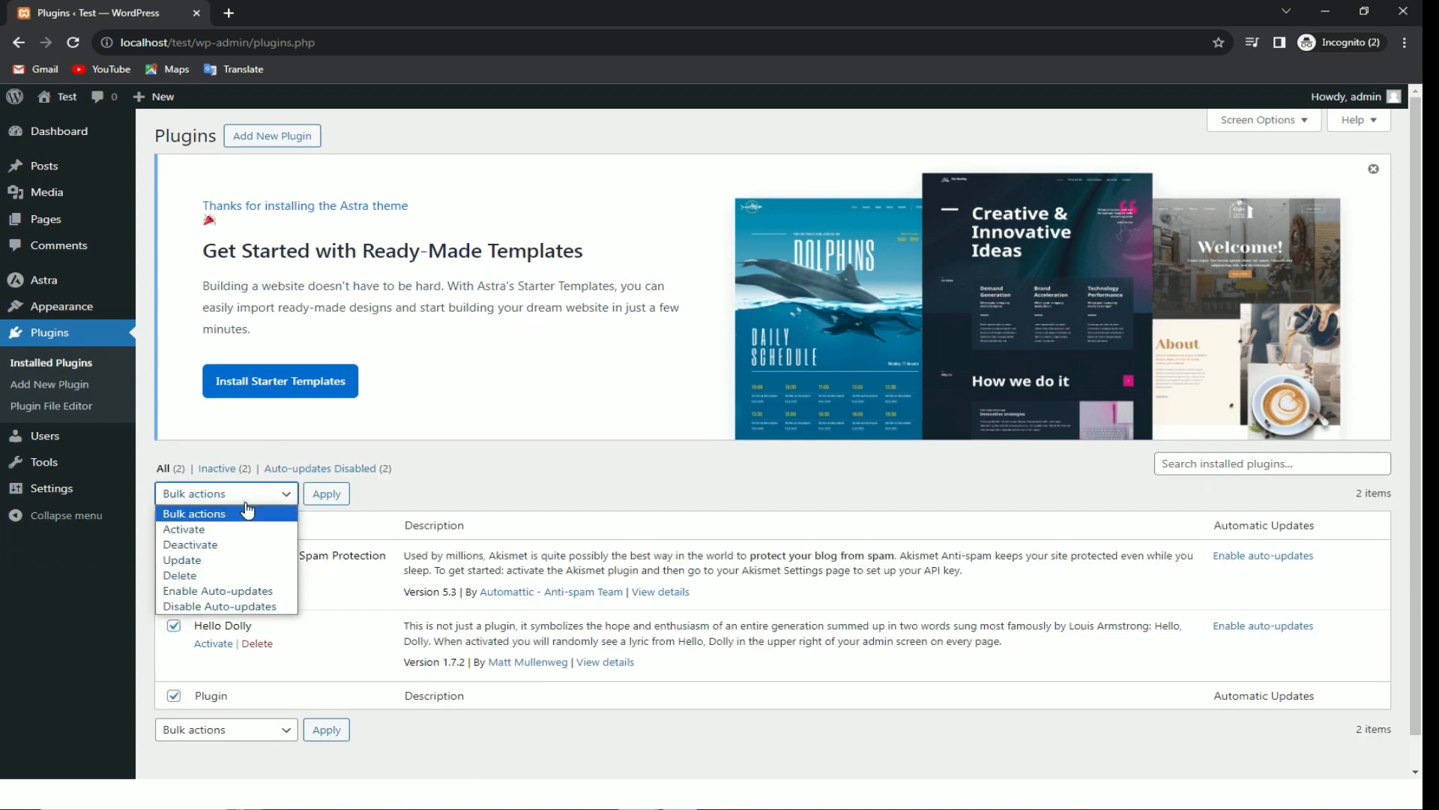
pyautogui.click(180, 575)
pyautogui.click(318, 494)
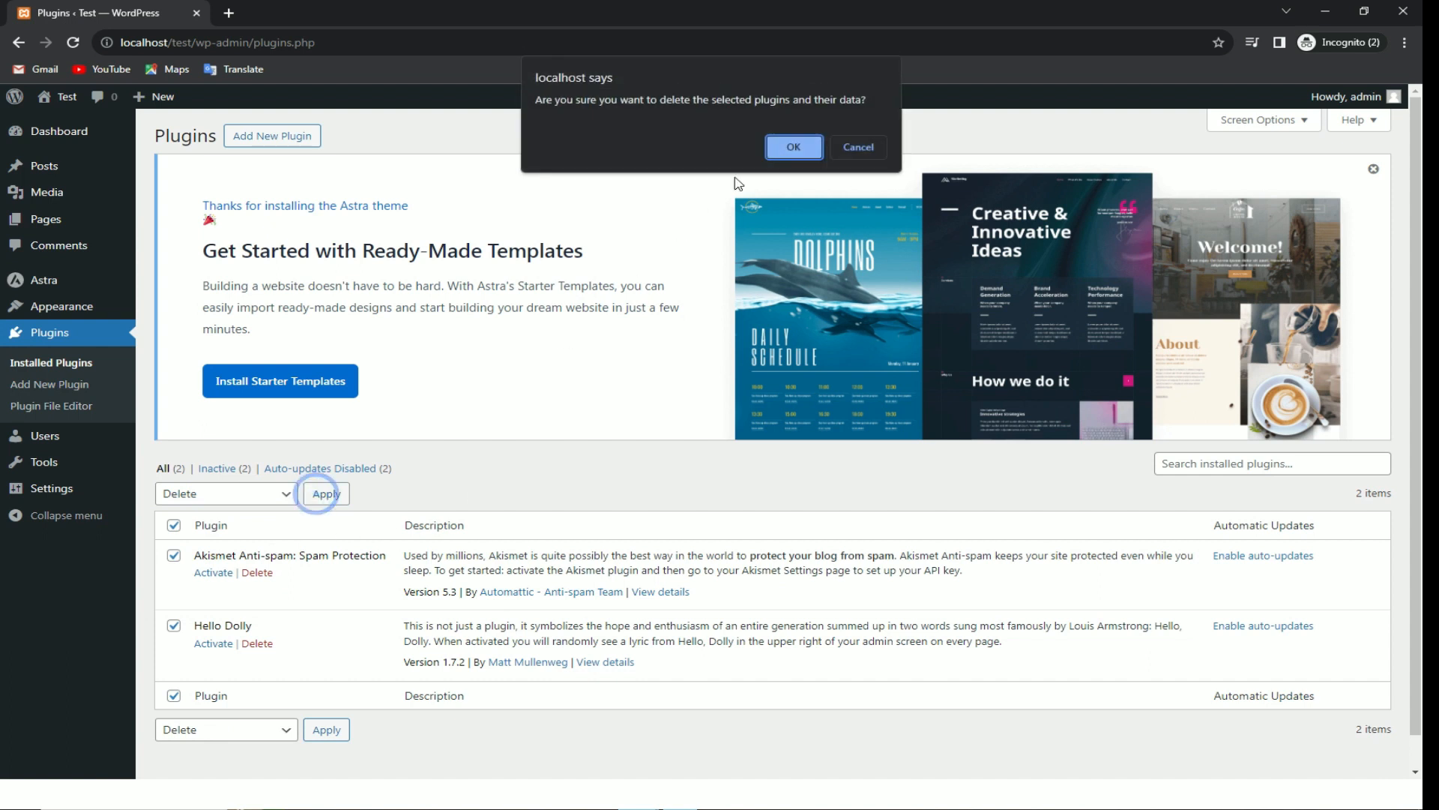
pyautogui.click(793, 146)
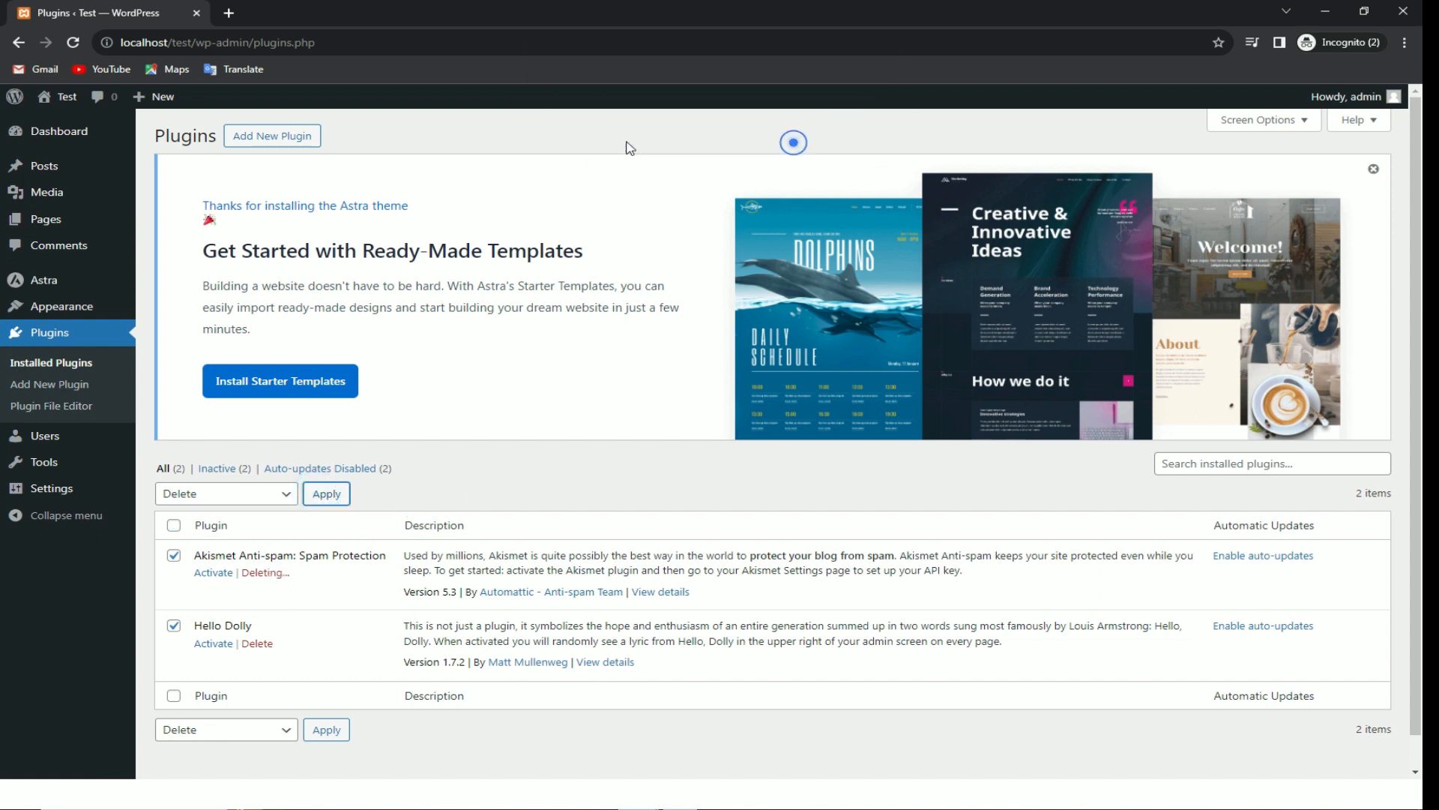
# Step: Install and activate the Elementor plugin, then search for 'lite speed cache'
pyautogui.click(266, 136)
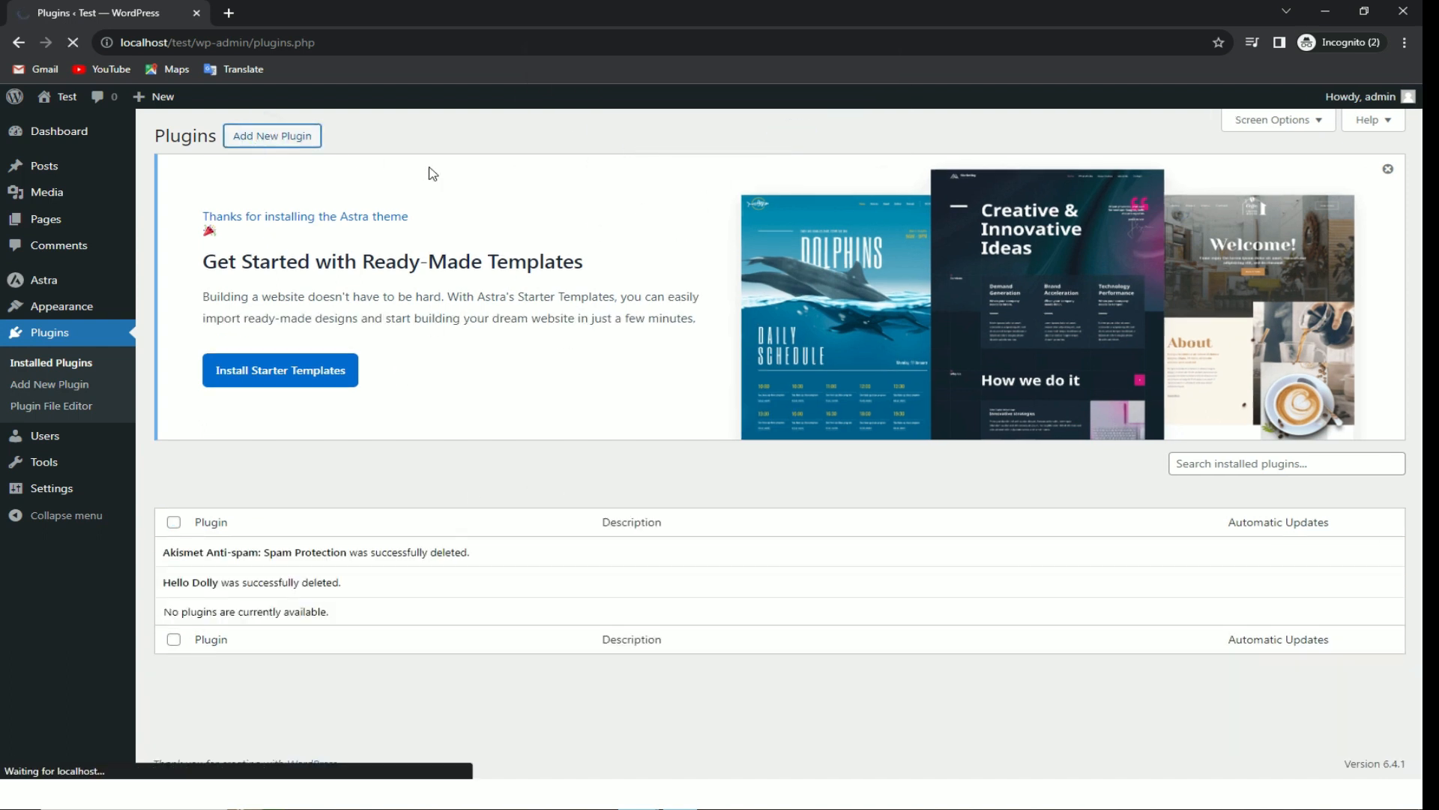
pyautogui.scroll(-10, 956, 263)
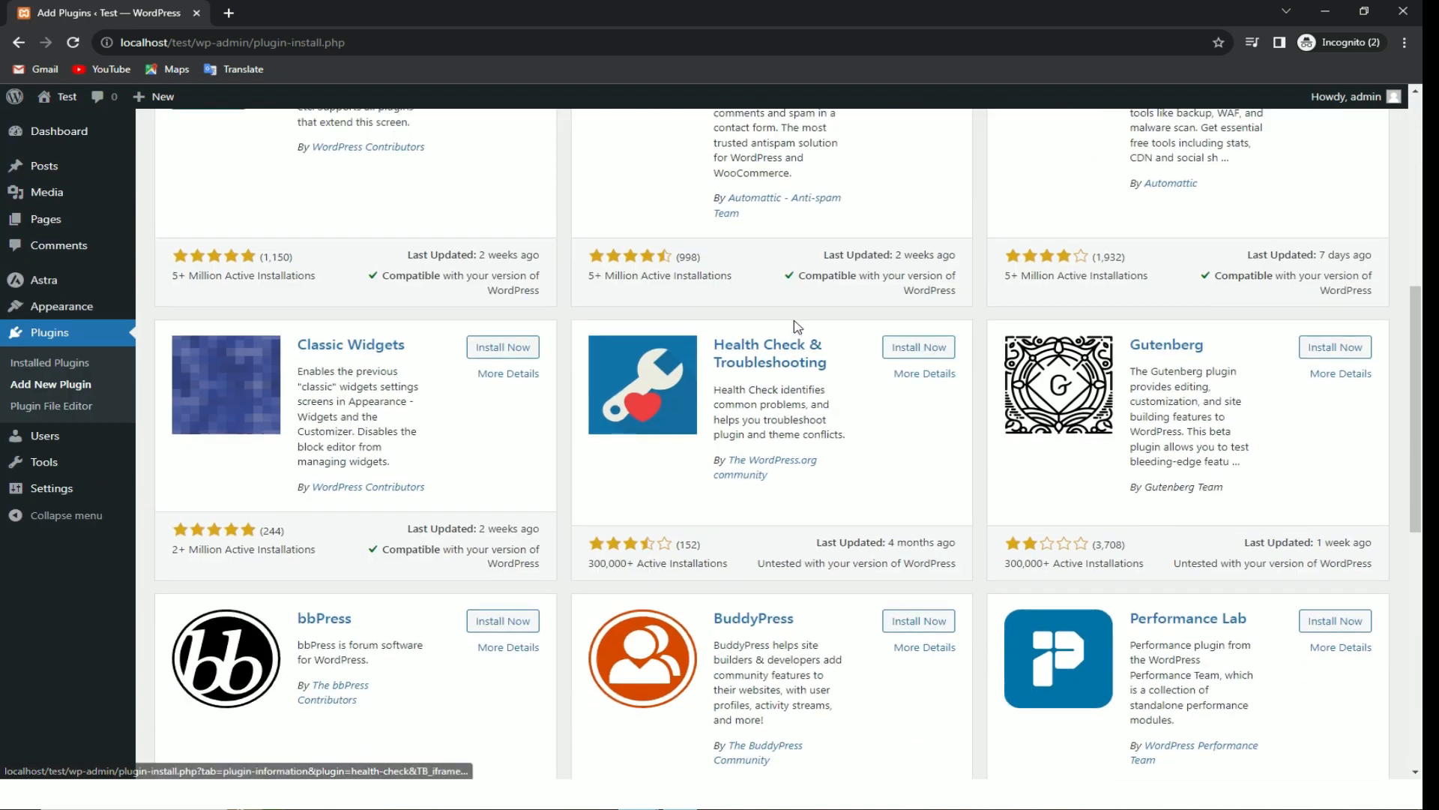
pyautogui.scroll(4, 1214, 210)
pyautogui.click(1226, 160)
pyautogui.write('elementor')
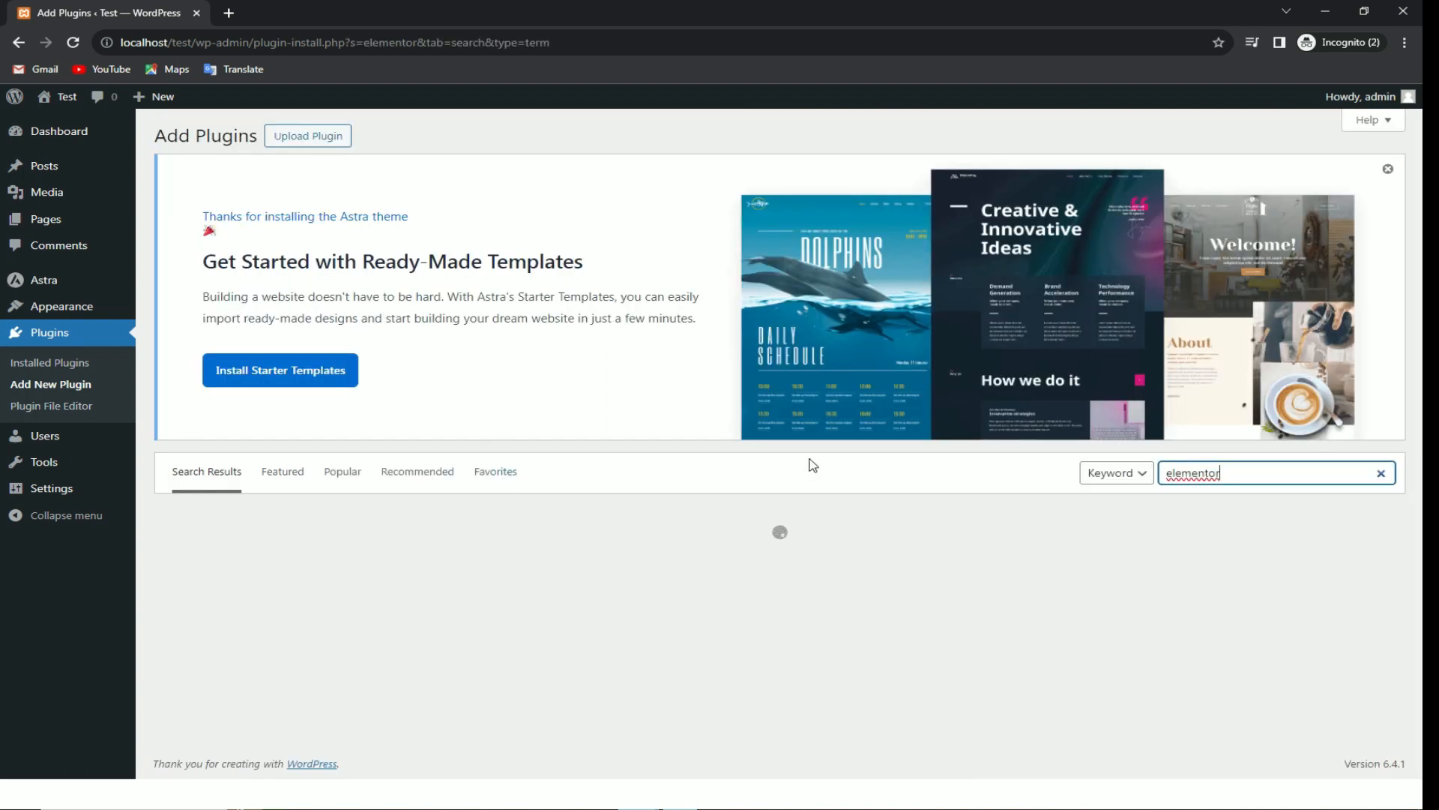
pyautogui.scroll(-3, 504, 556)
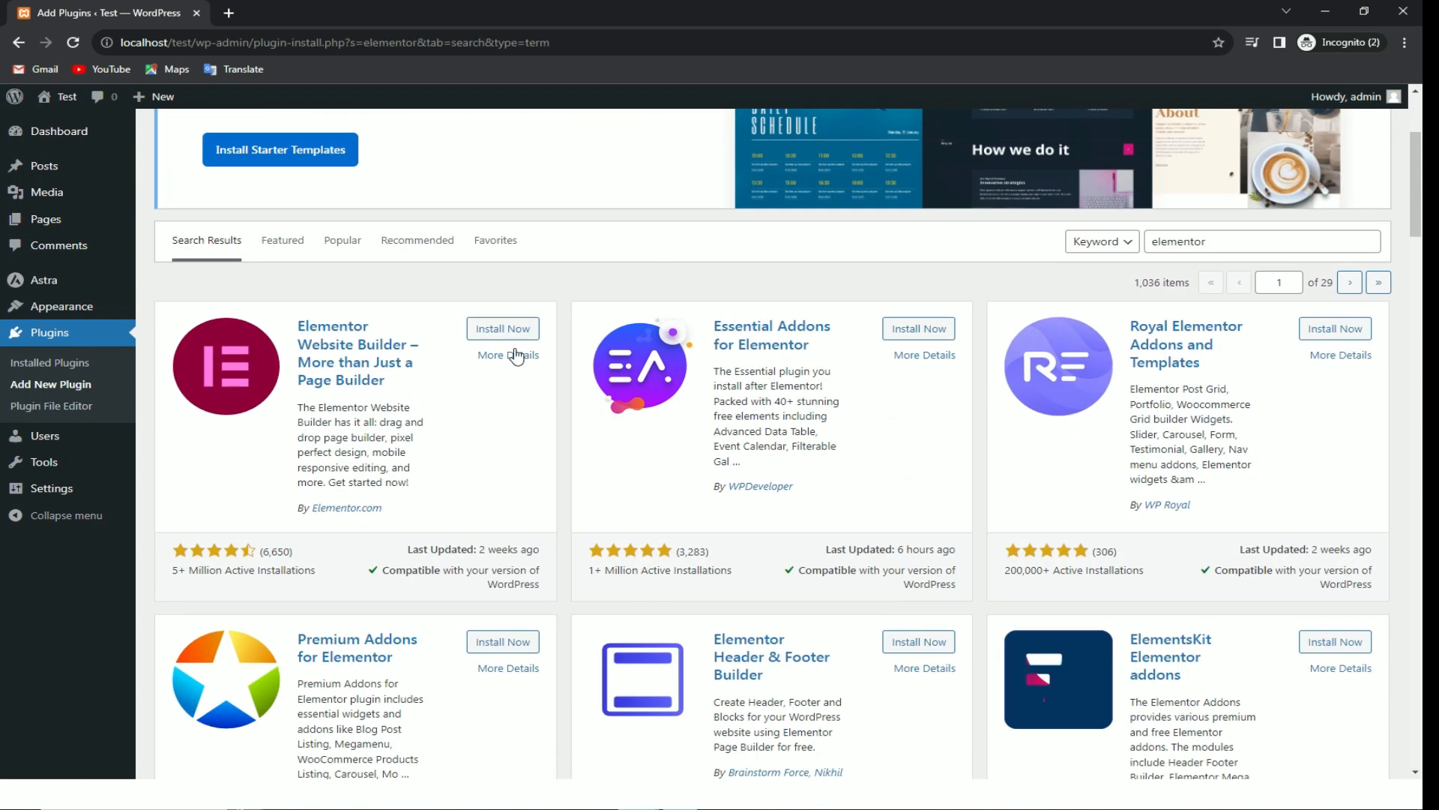
pyautogui.click(514, 334)
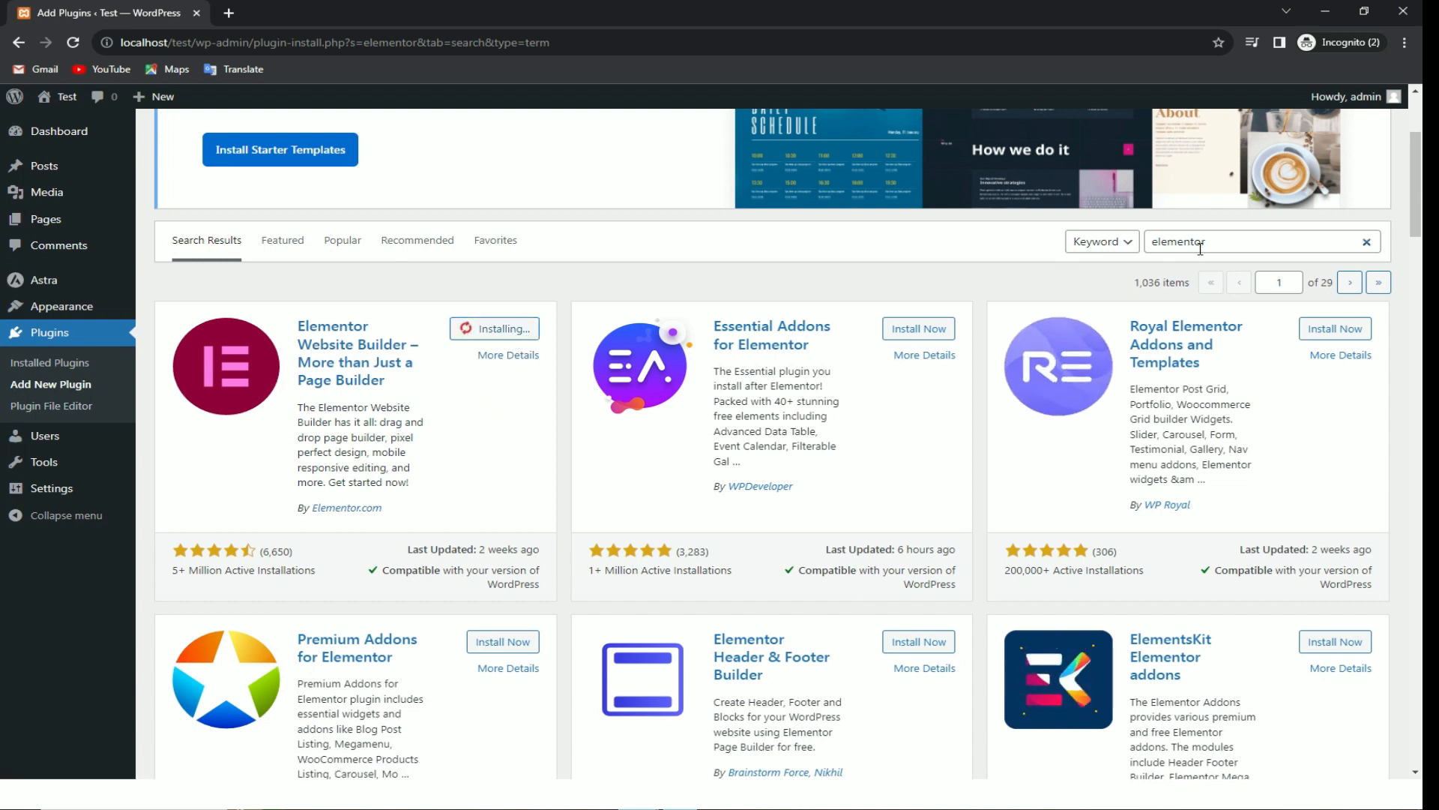
pyautogui.click(498, 465)
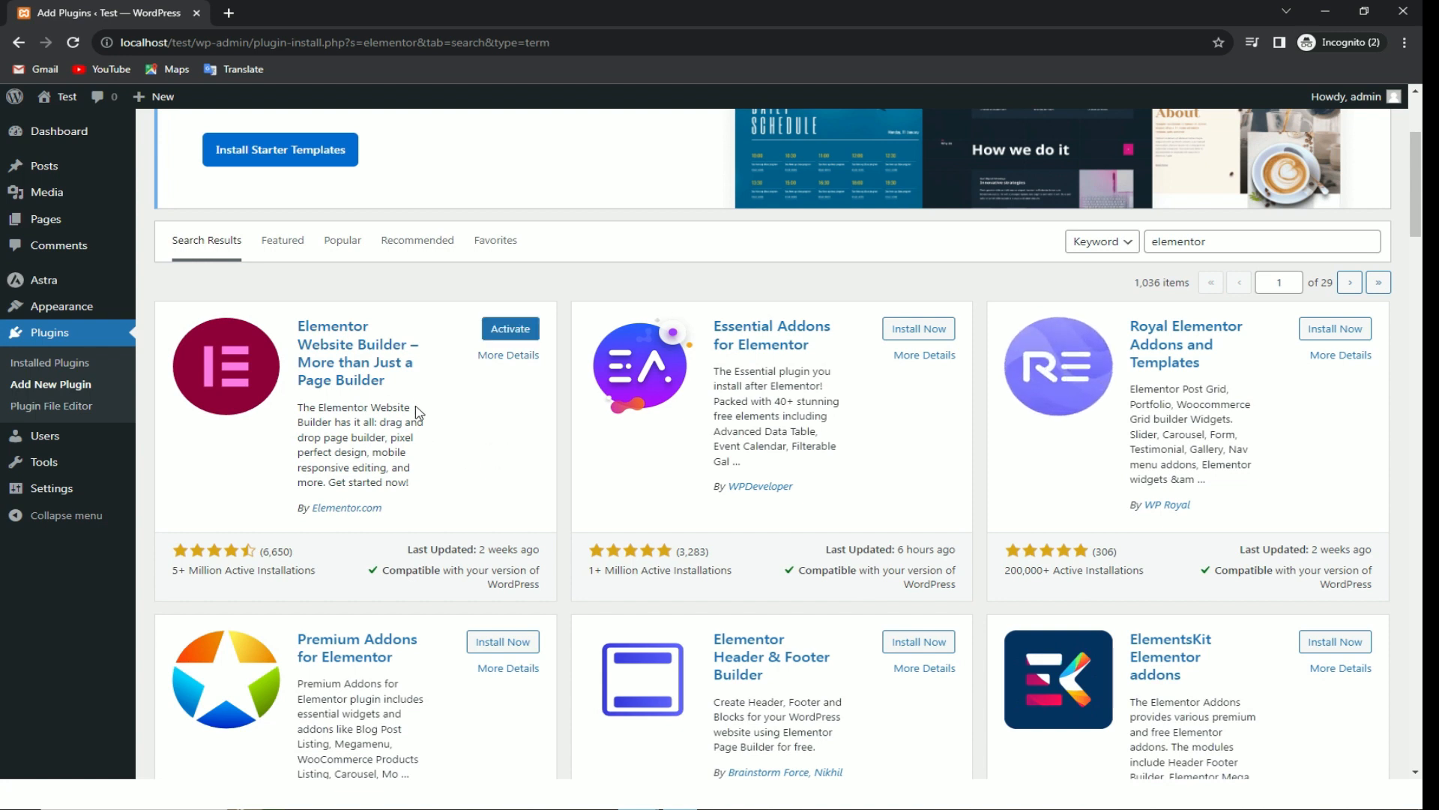
pyautogui.click(500, 330)
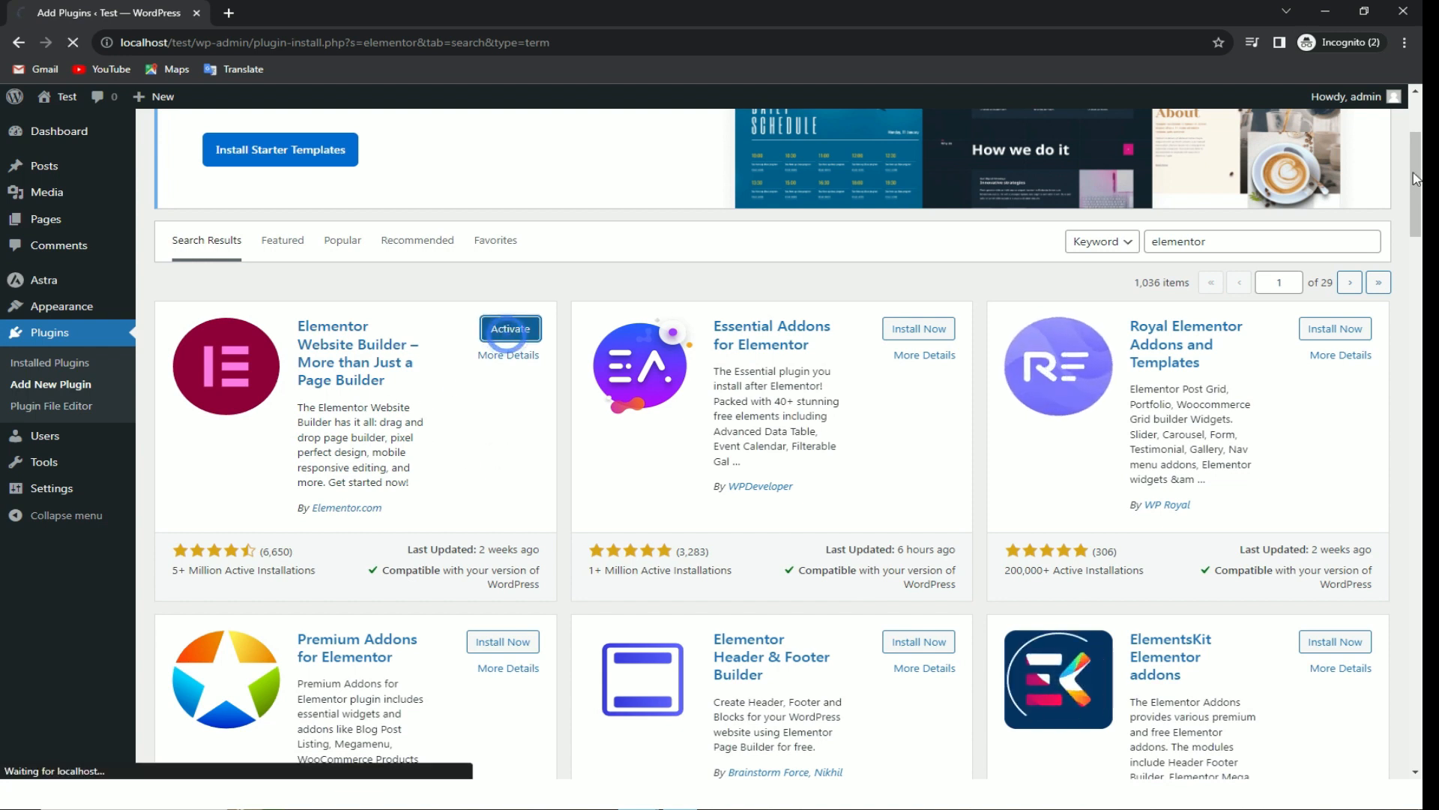
pyautogui.doubleClick(1275, 237)
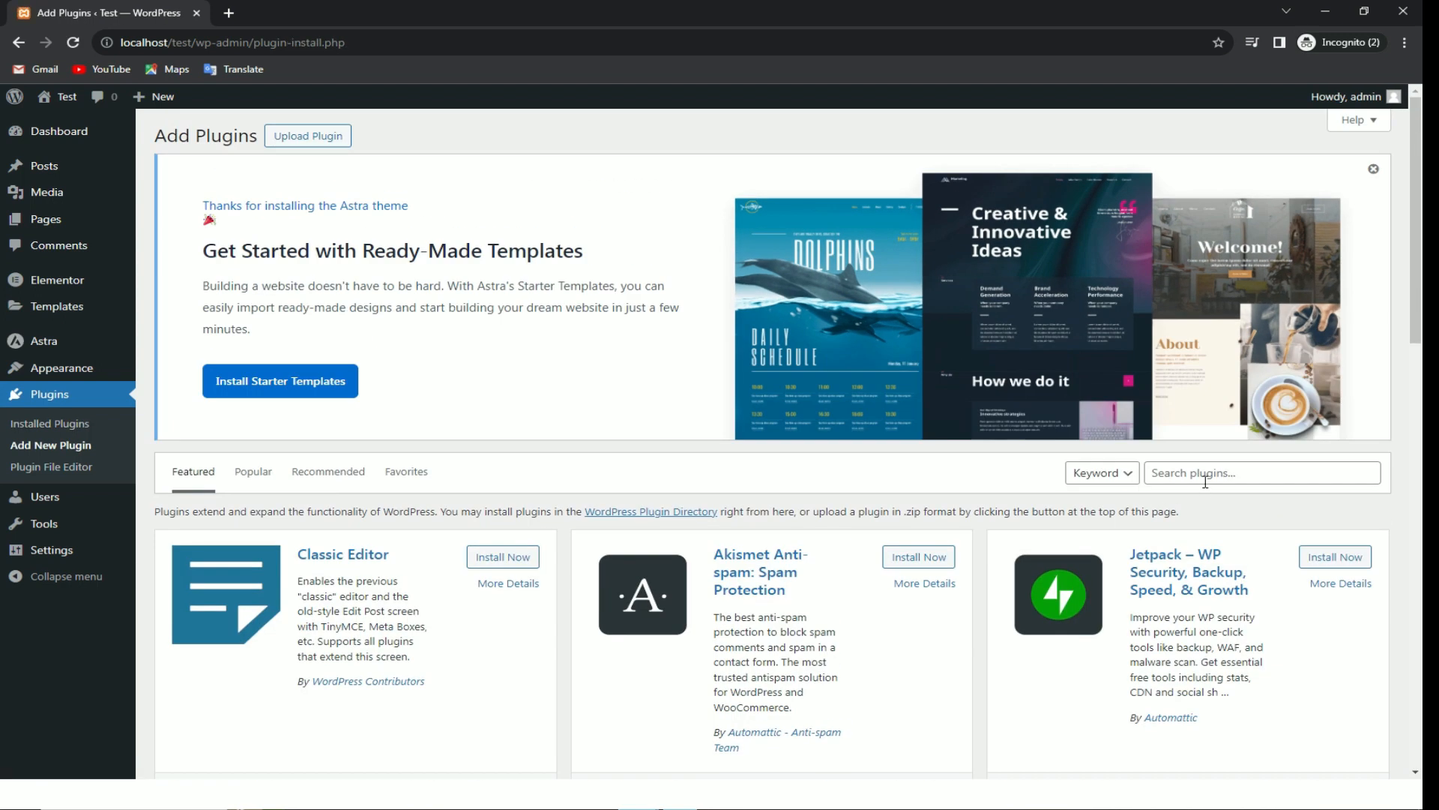
pyautogui.click(1205, 482)
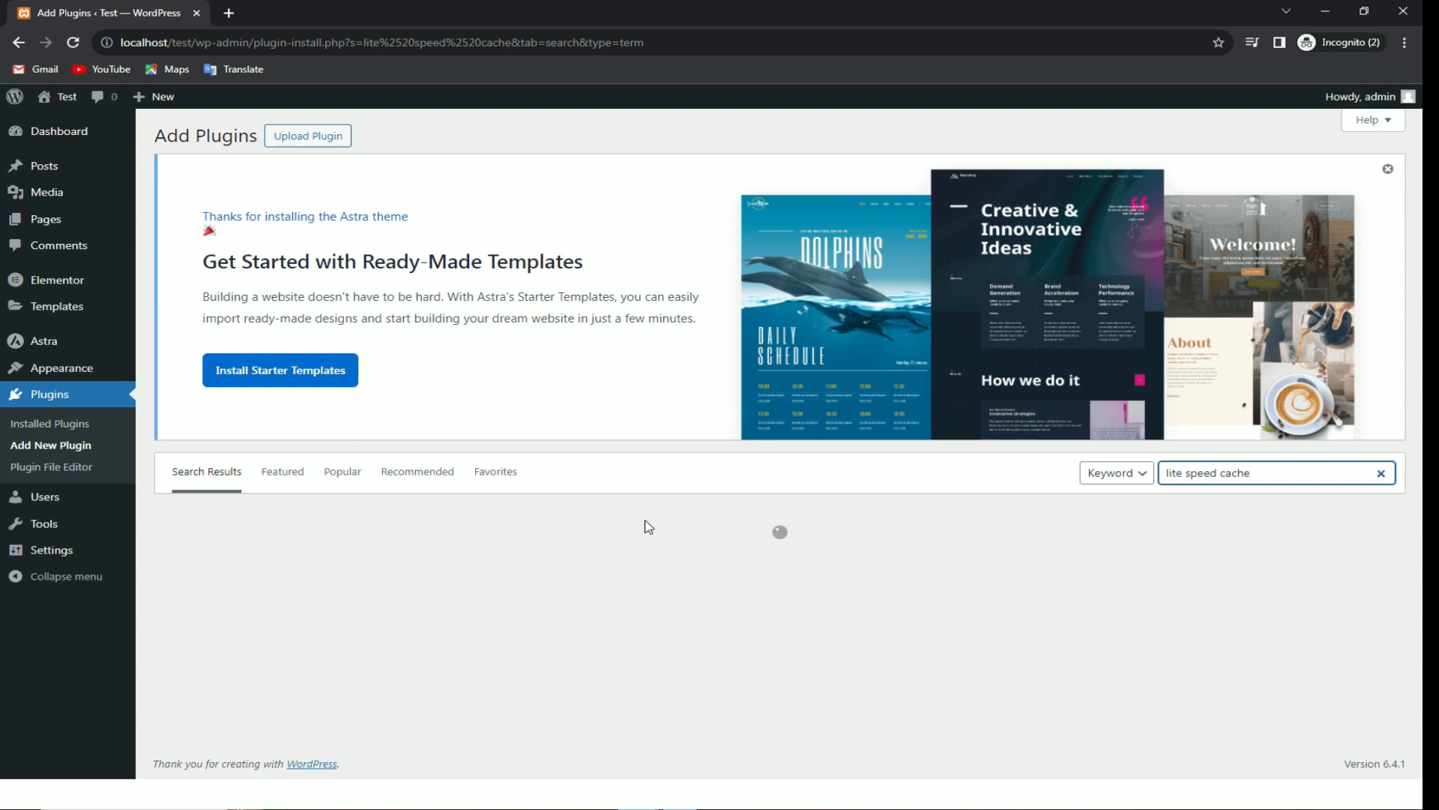
# Step: Narrow the plugin search to 'cache', then install and activate LiteSpeed Cache
pyautogui.scroll(-7, 1074, 411)
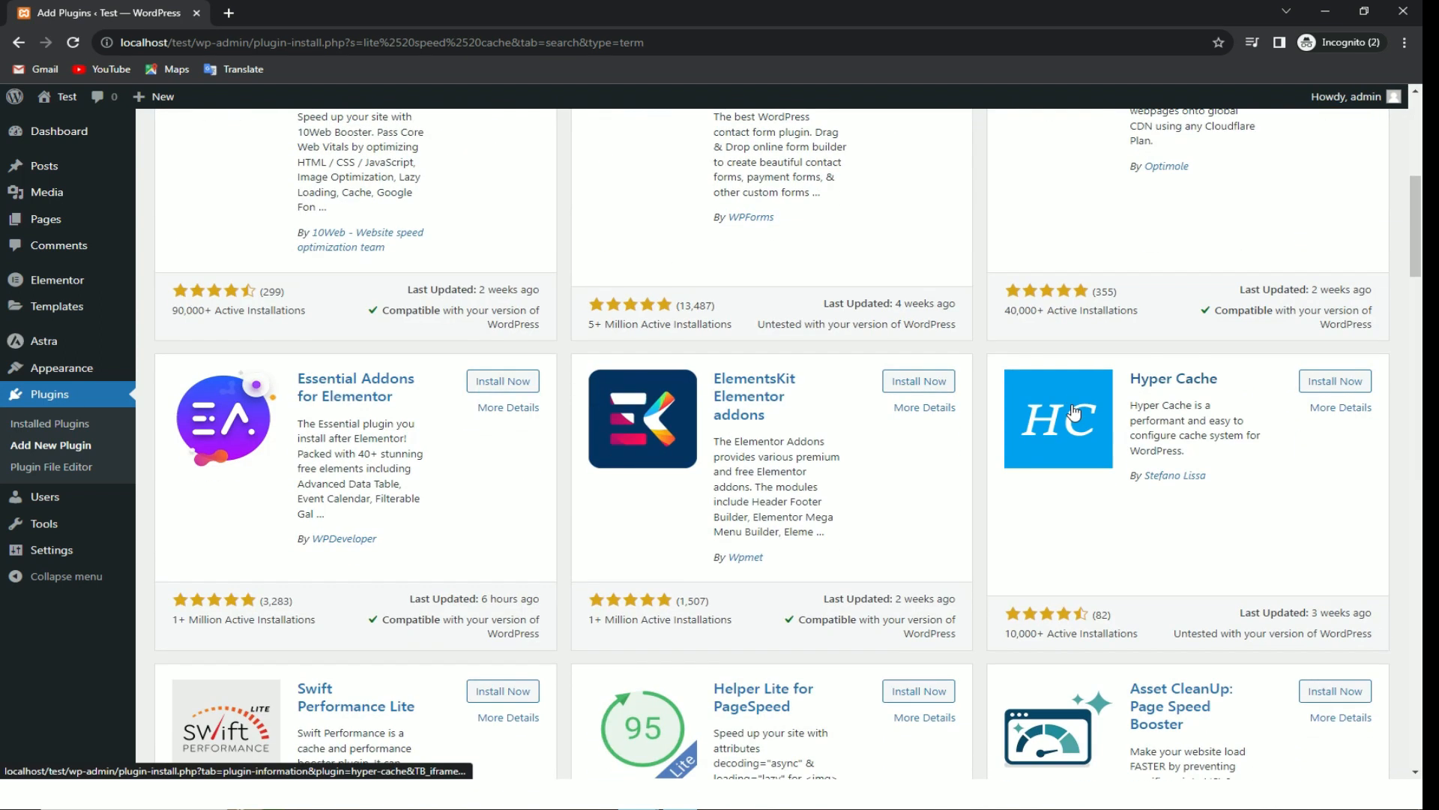
pyautogui.scroll(-3, 1094, 395)
pyautogui.scroll(8, 1108, 380)
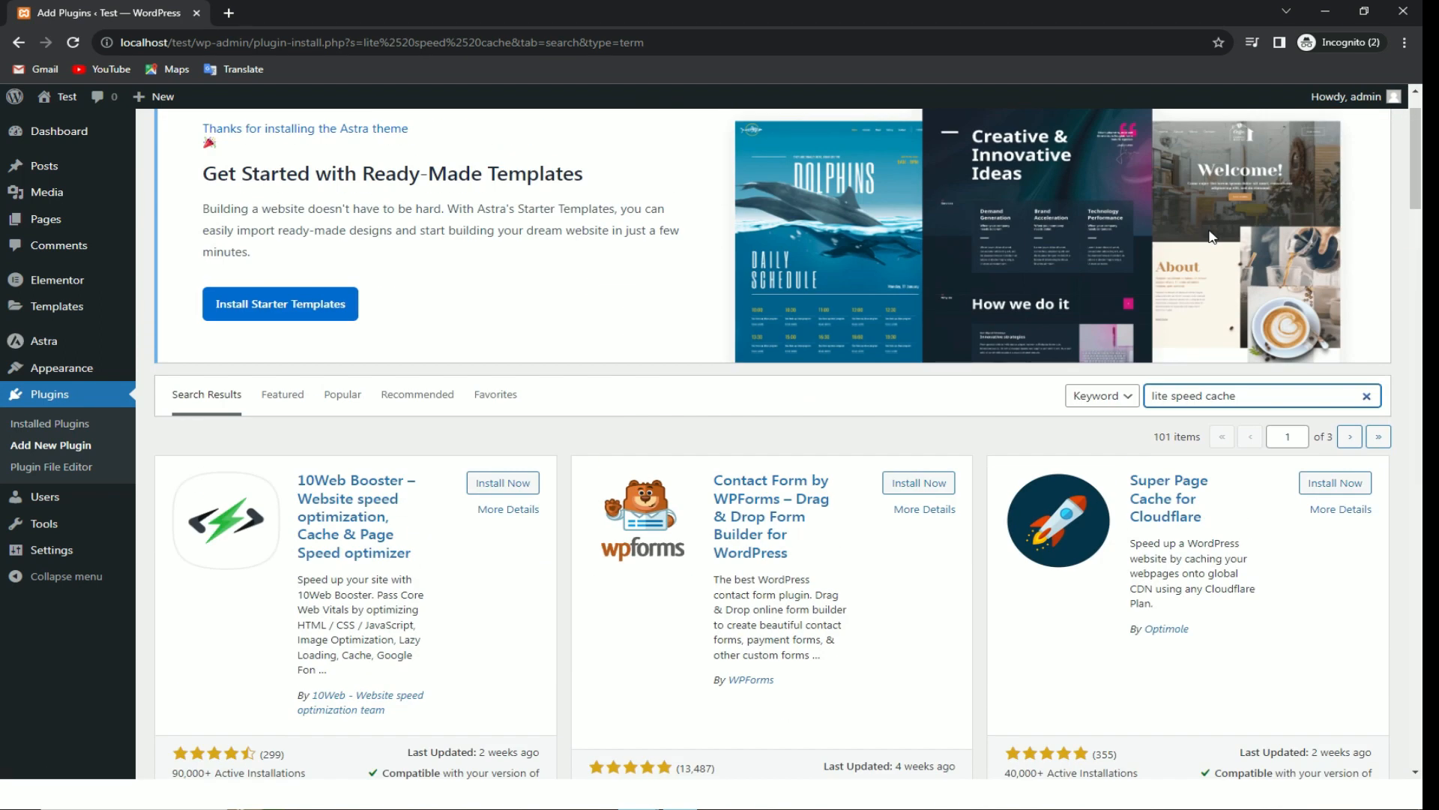
pyautogui.moveTo(1207, 405); pyautogui.dragTo(1112, 398)
pyautogui.press('BackSpace')
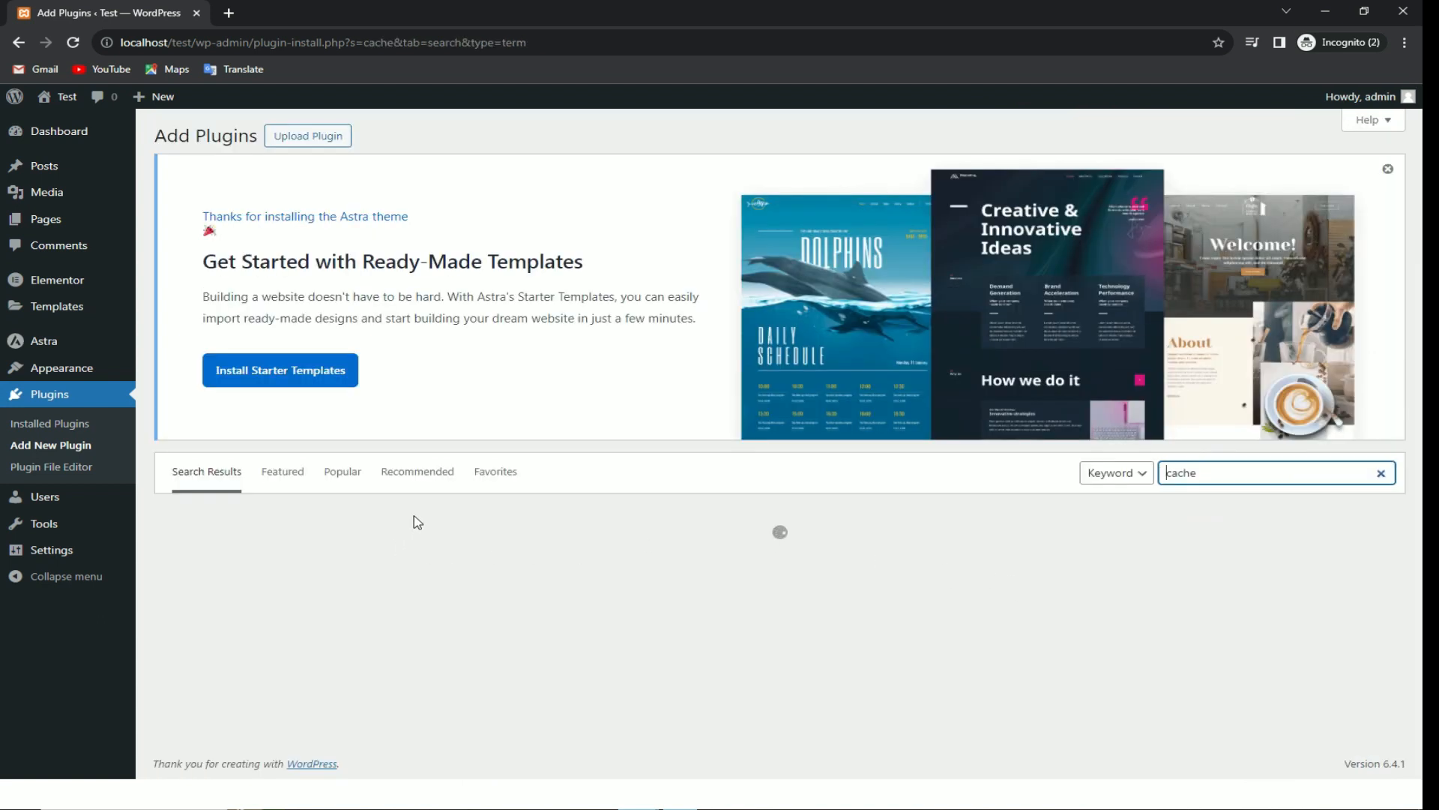
pyautogui.scroll(-2, 449, 476)
pyautogui.click(501, 405)
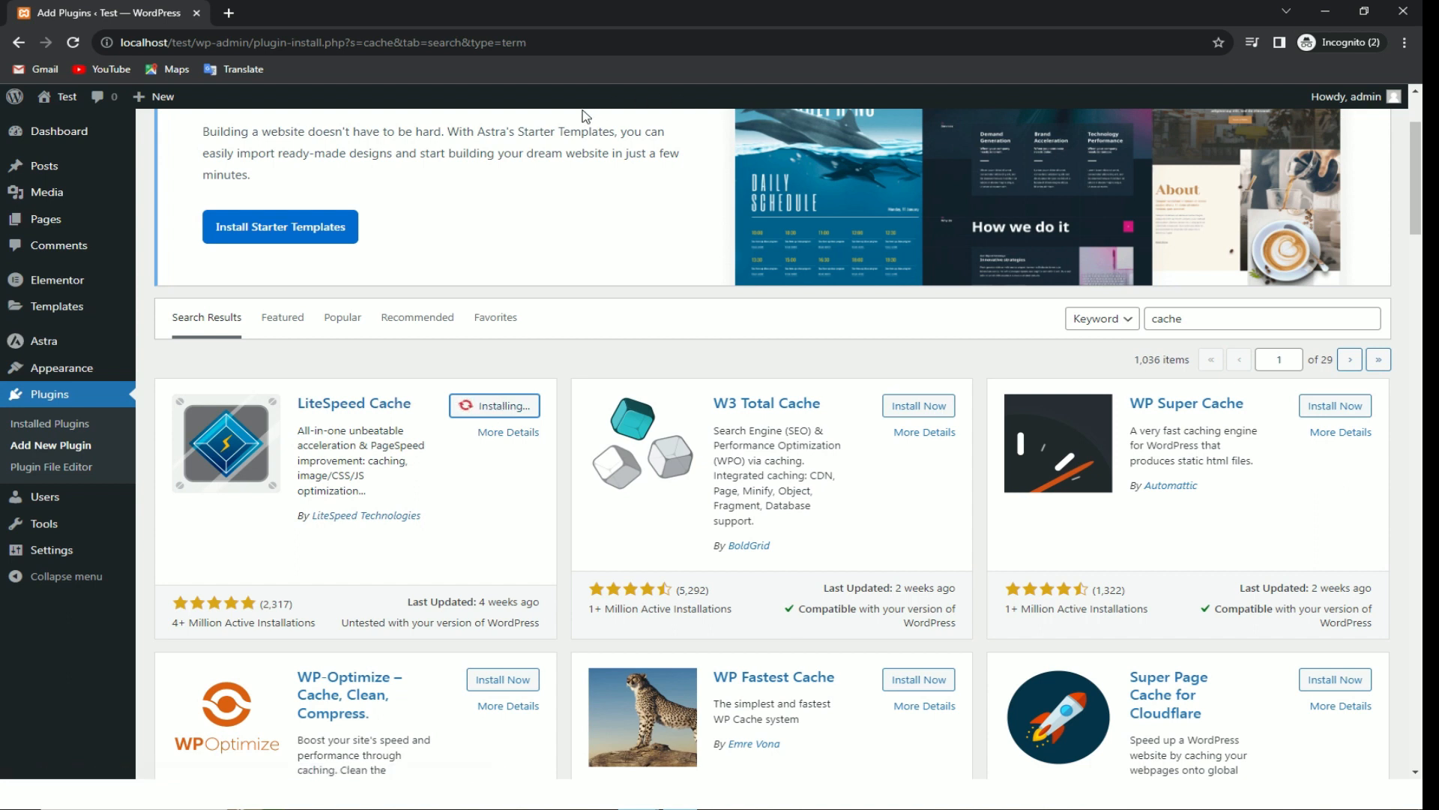
pyautogui.click(511, 406)
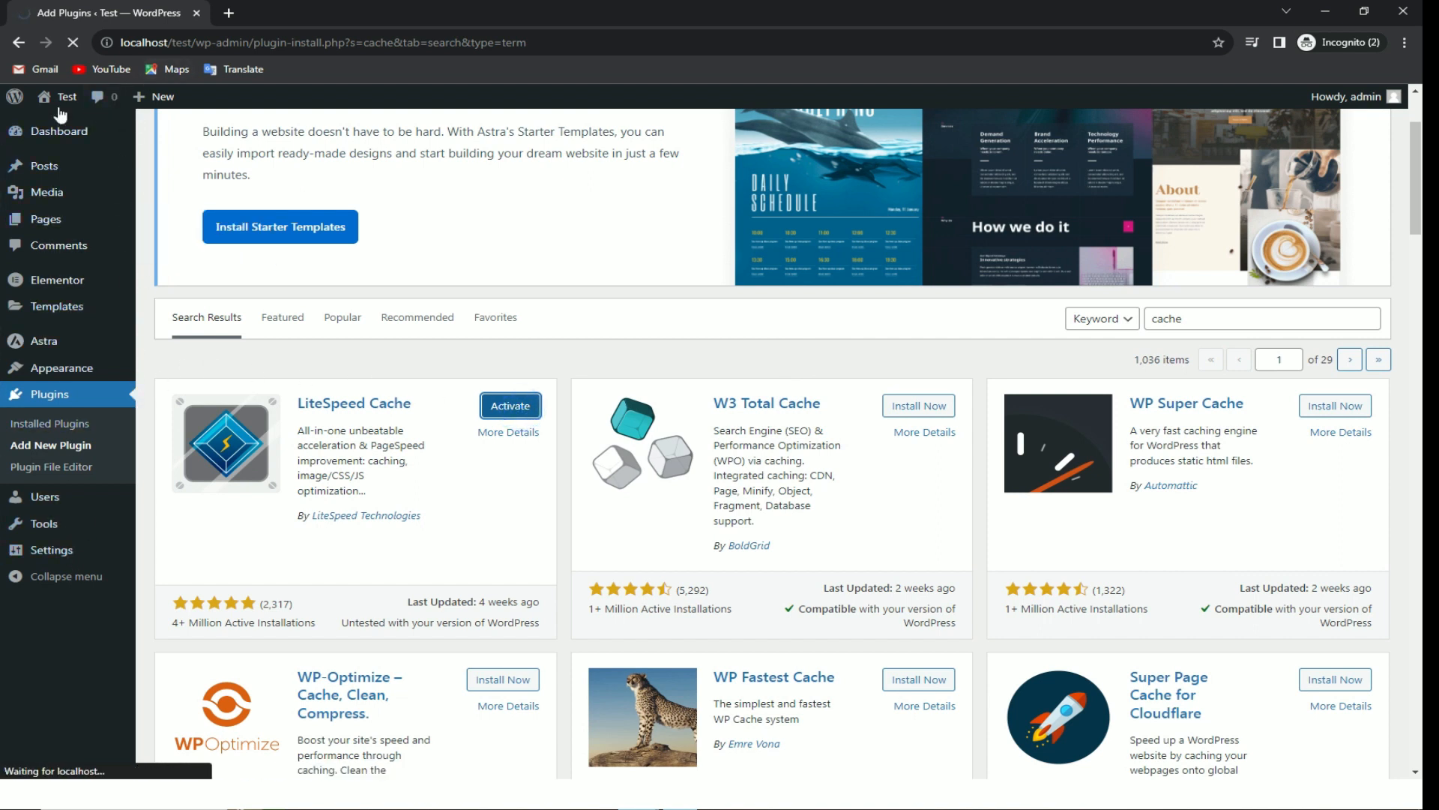
# Step: Preview the live site's front page in a new tab, then return to the Plugins page
pyautogui.moveTo(59, 107)
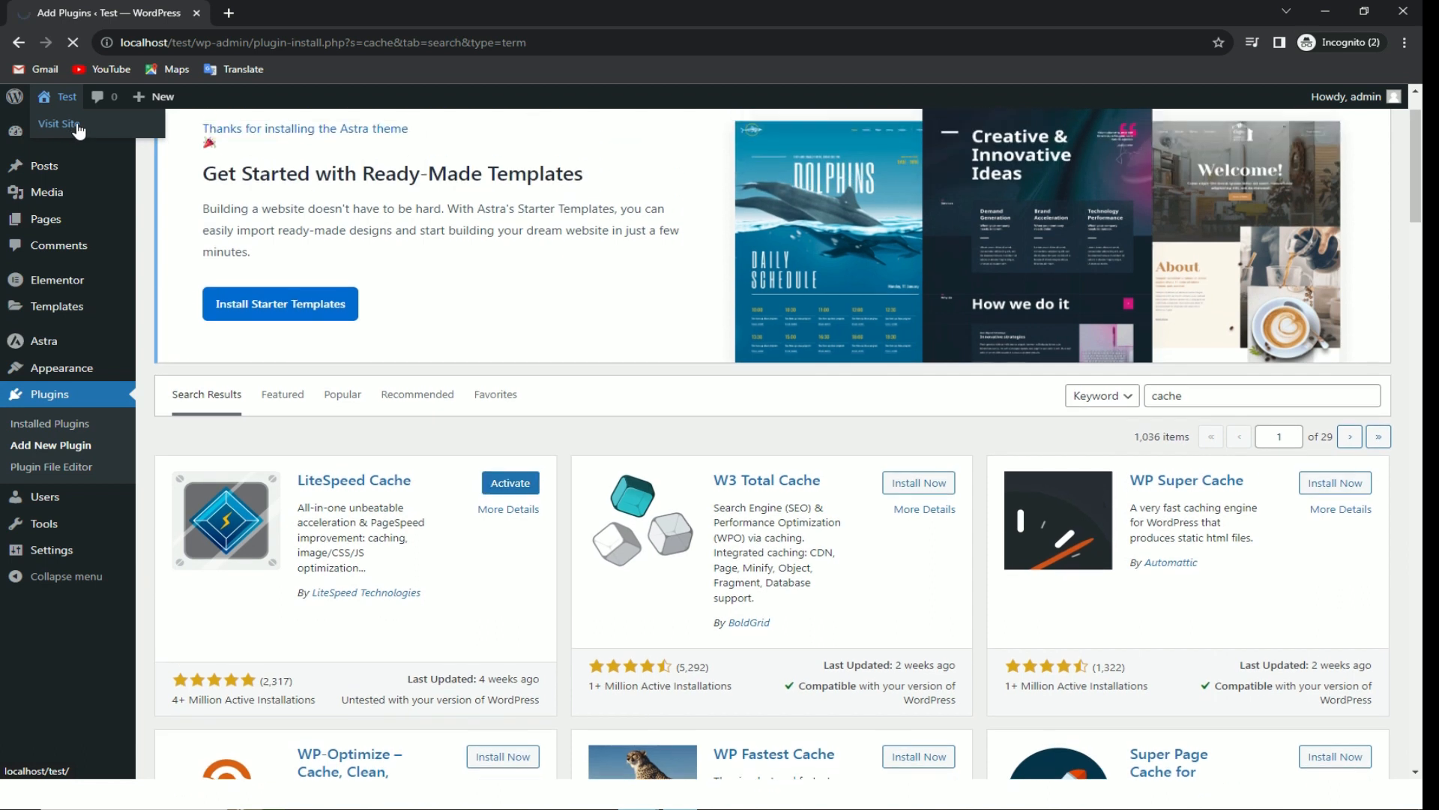
pyautogui.rightClick(84, 125)
pyautogui.click(132, 128)
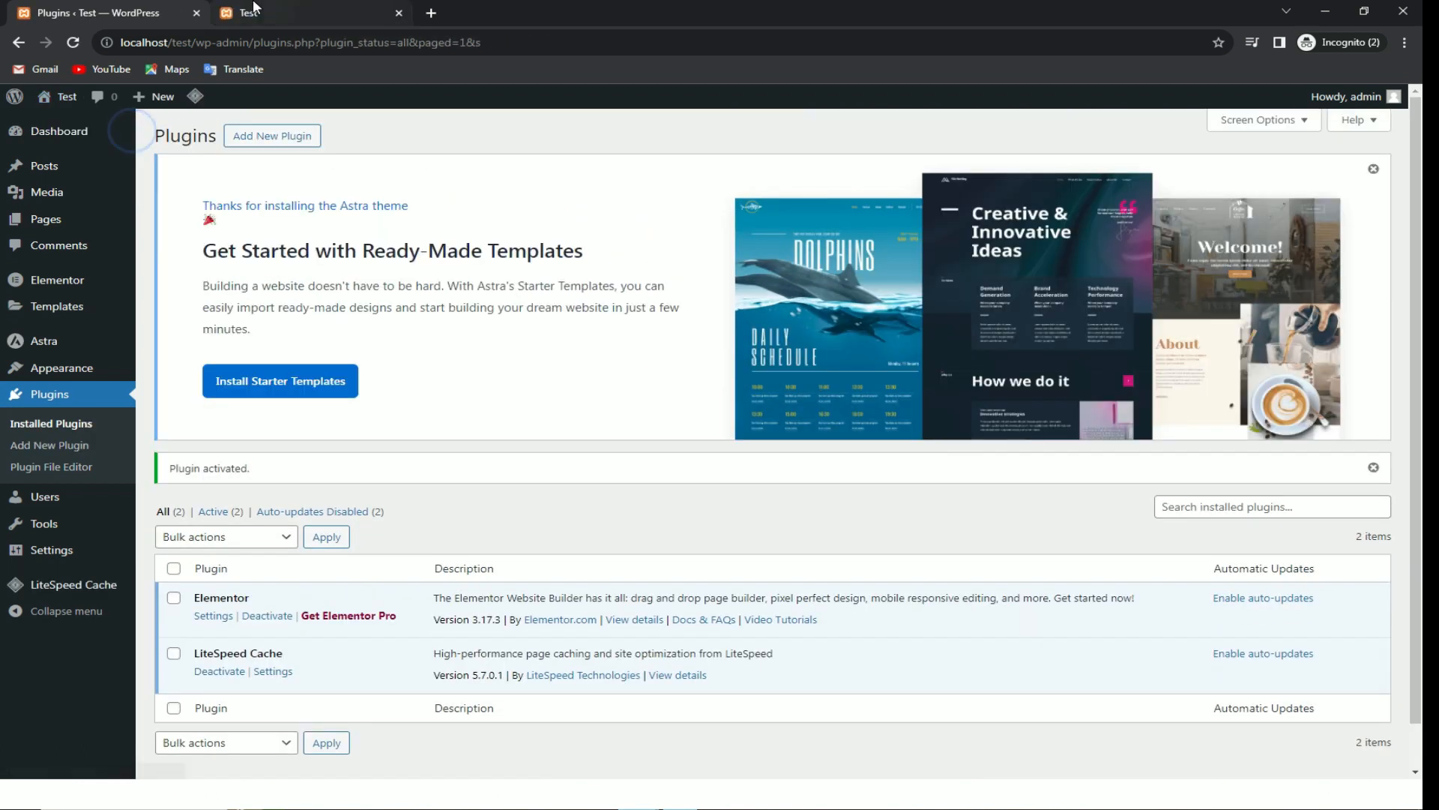
pyautogui.click(254, 9)
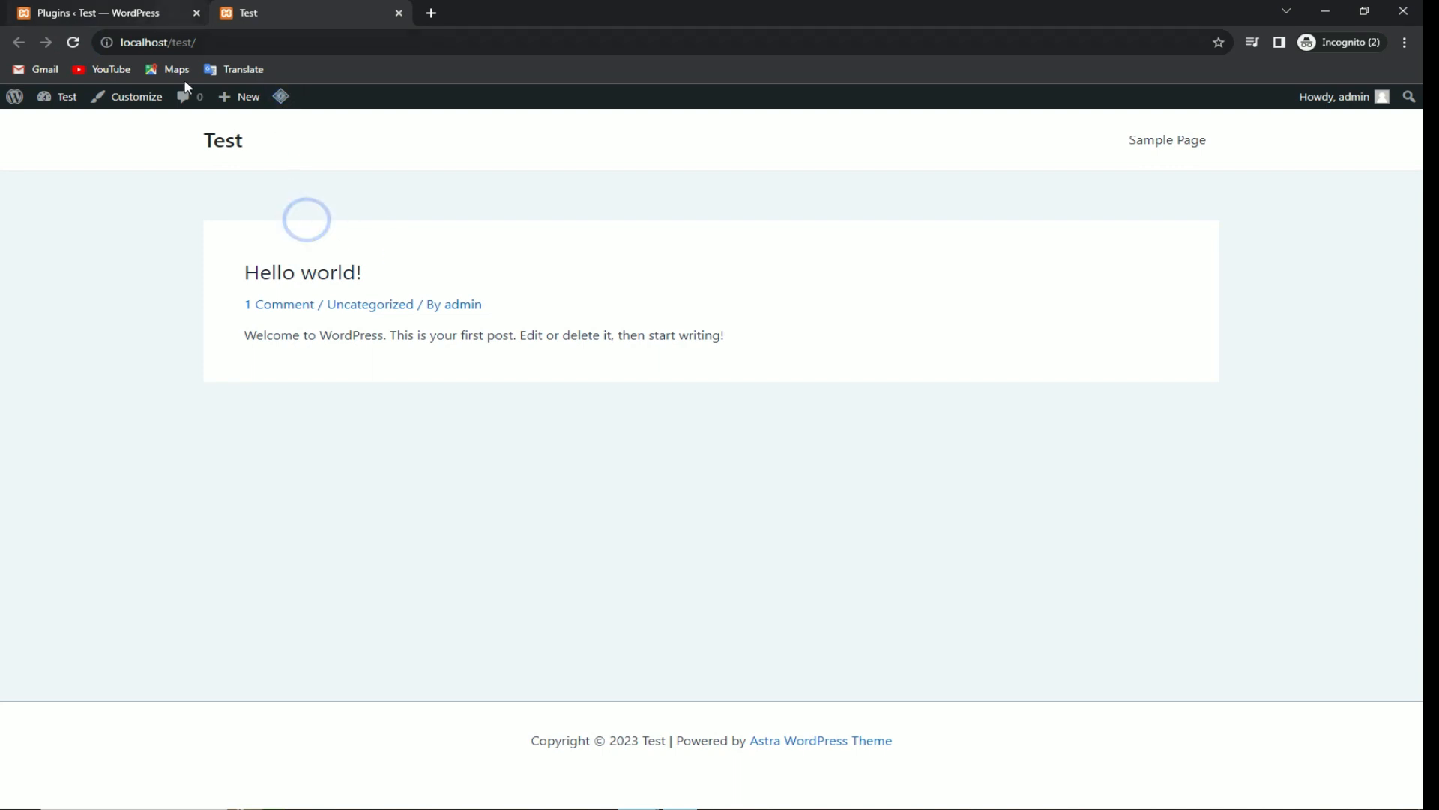
pyautogui.hotkey('alt', 'Tab')
pyautogui.hotkey('alt', 'Tab')
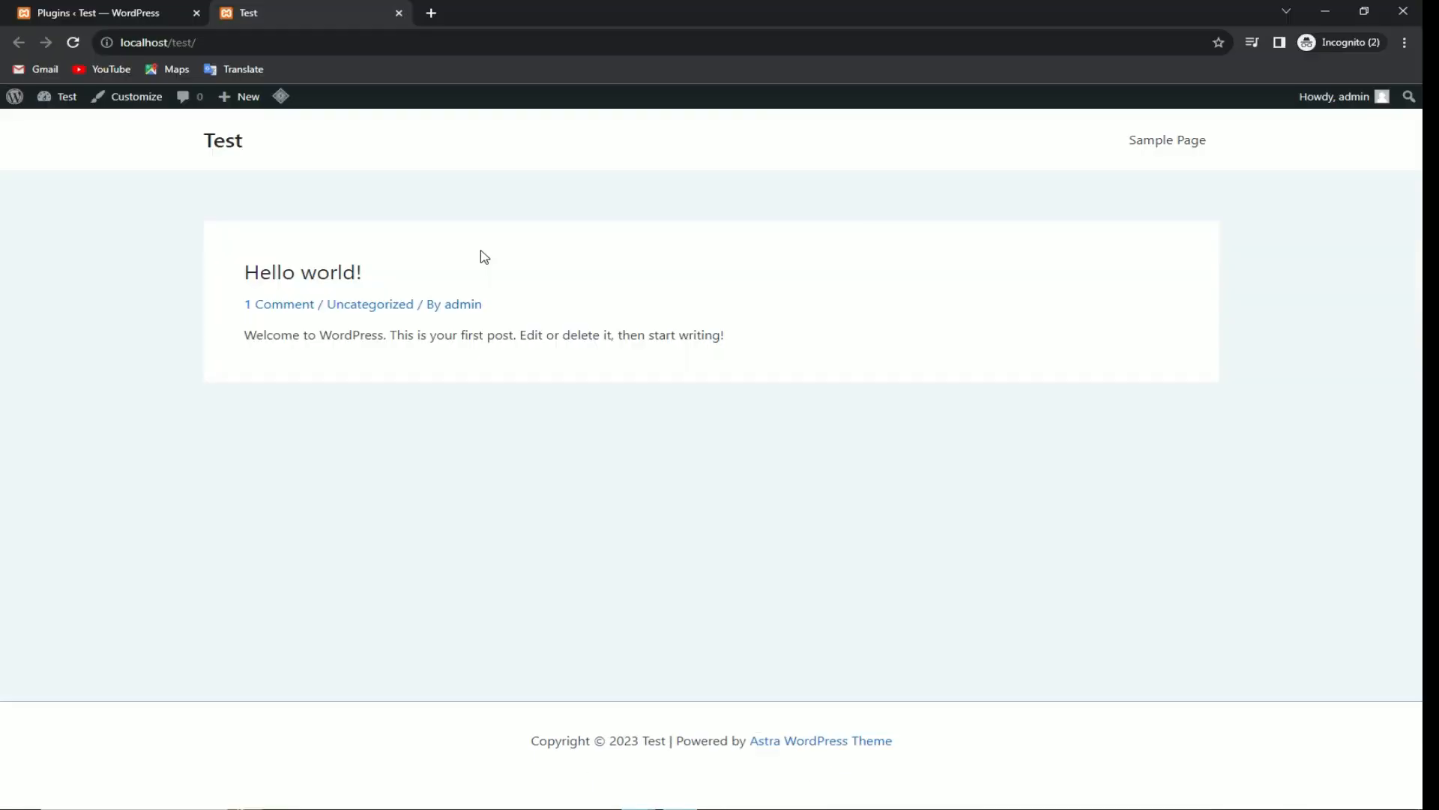
pyautogui.click(151, 13)
# Step: Create a new page and open it in Elementor, dismissing the welcome guide, AI popup and navigator
pyautogui.moveTo(89, 233)
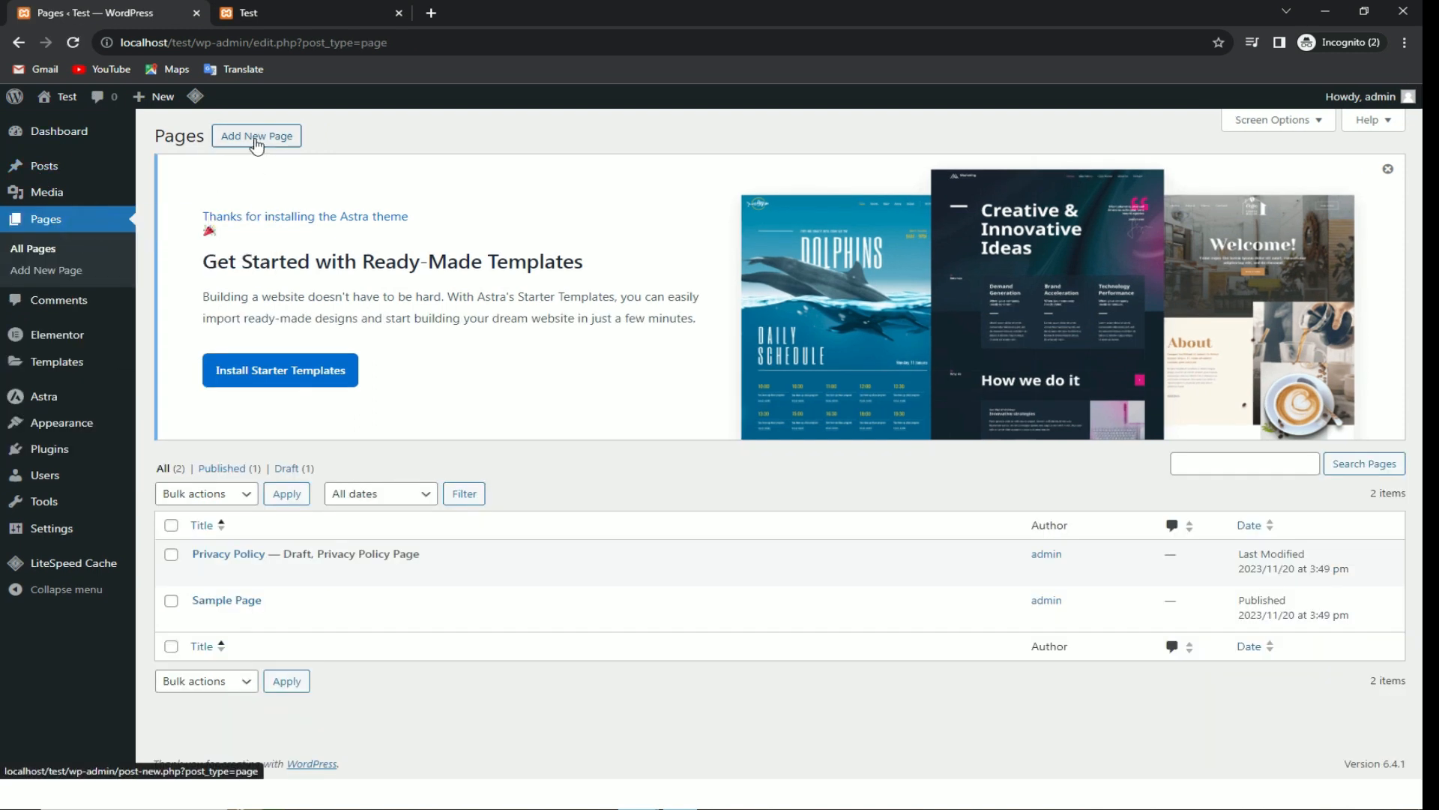
pyautogui.click(254, 136)
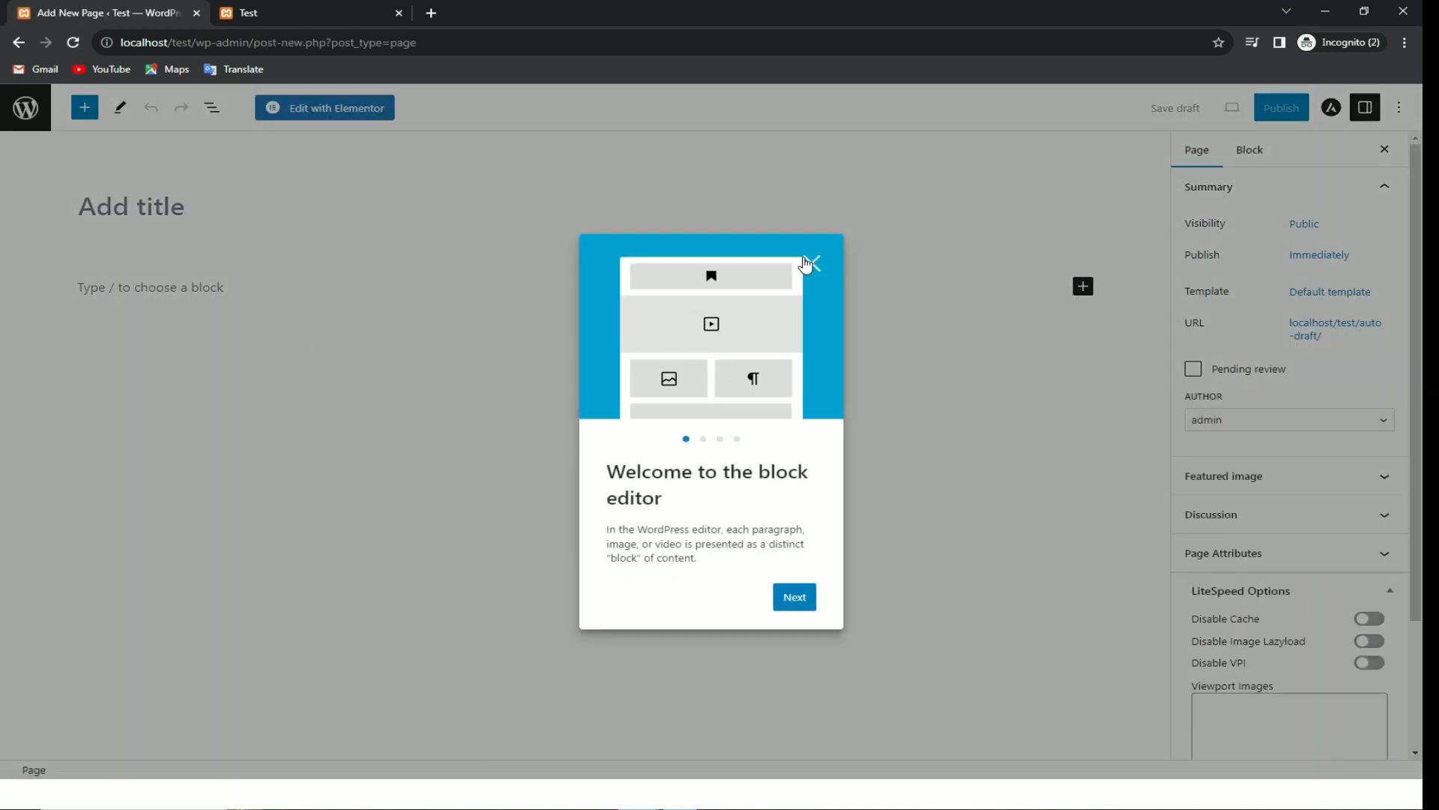
pyautogui.click(802, 256)
pyautogui.click(311, 107)
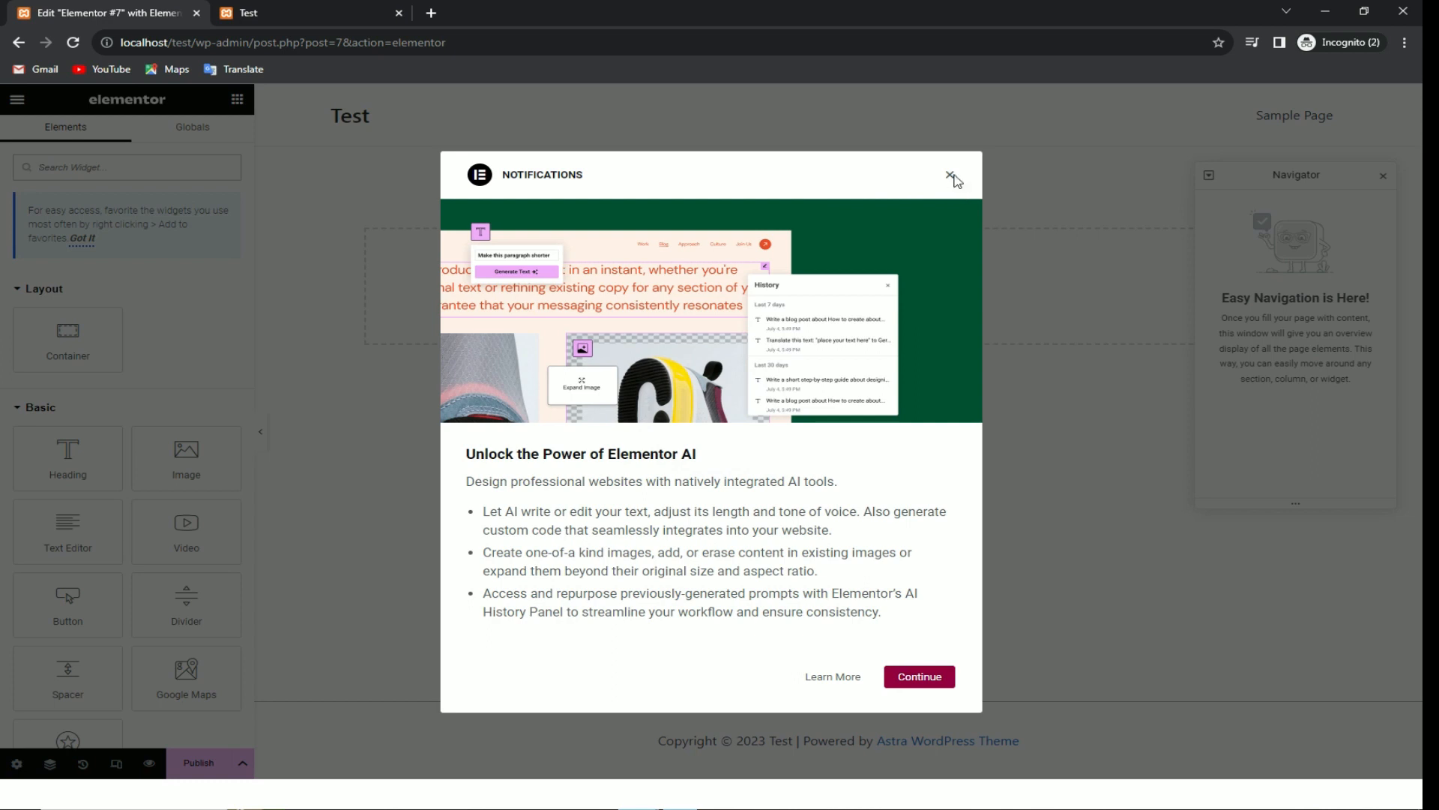
pyautogui.click(951, 175)
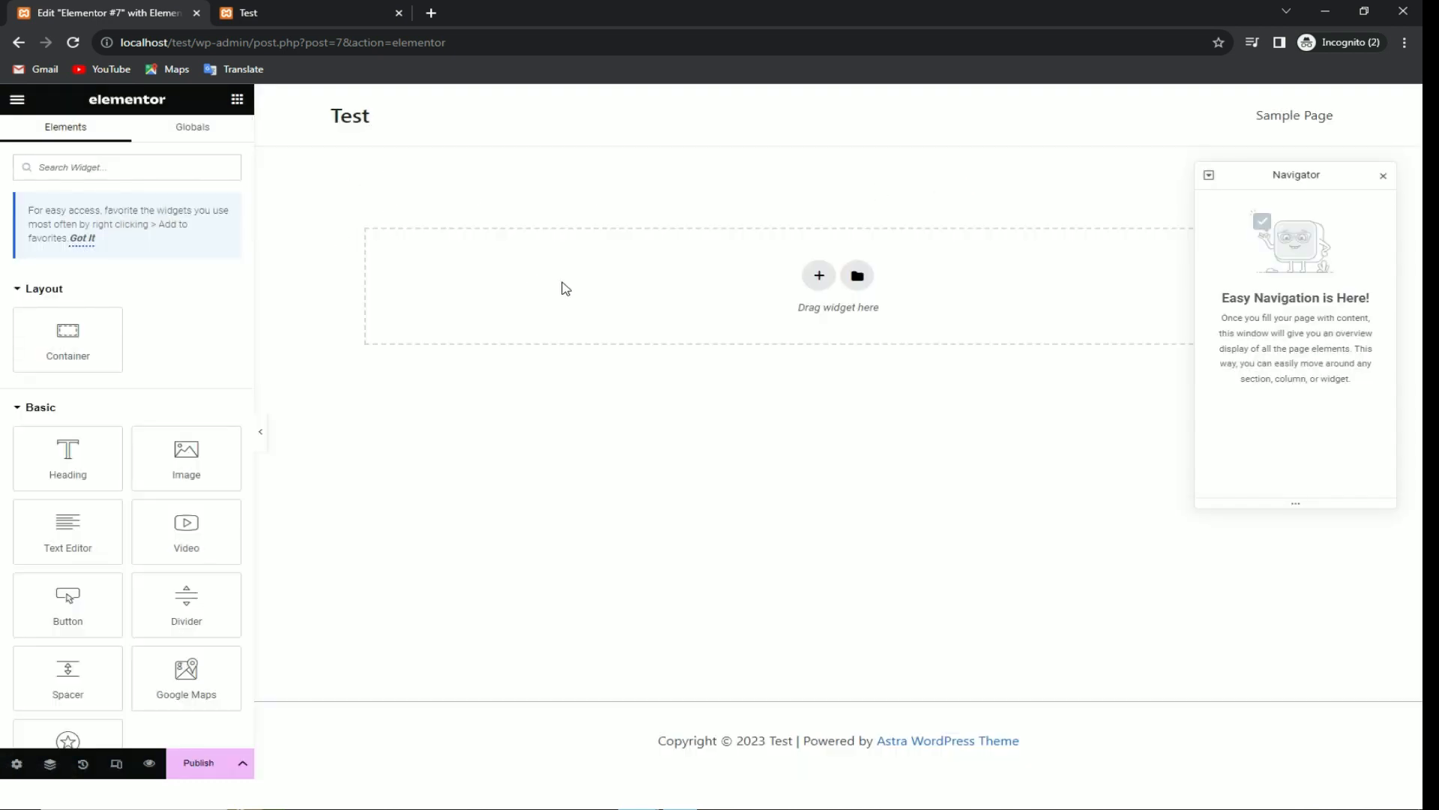
pyautogui.click(1383, 177)
pyautogui.scroll(-5, 96, 324)
pyautogui.scroll(5, 103, 327)
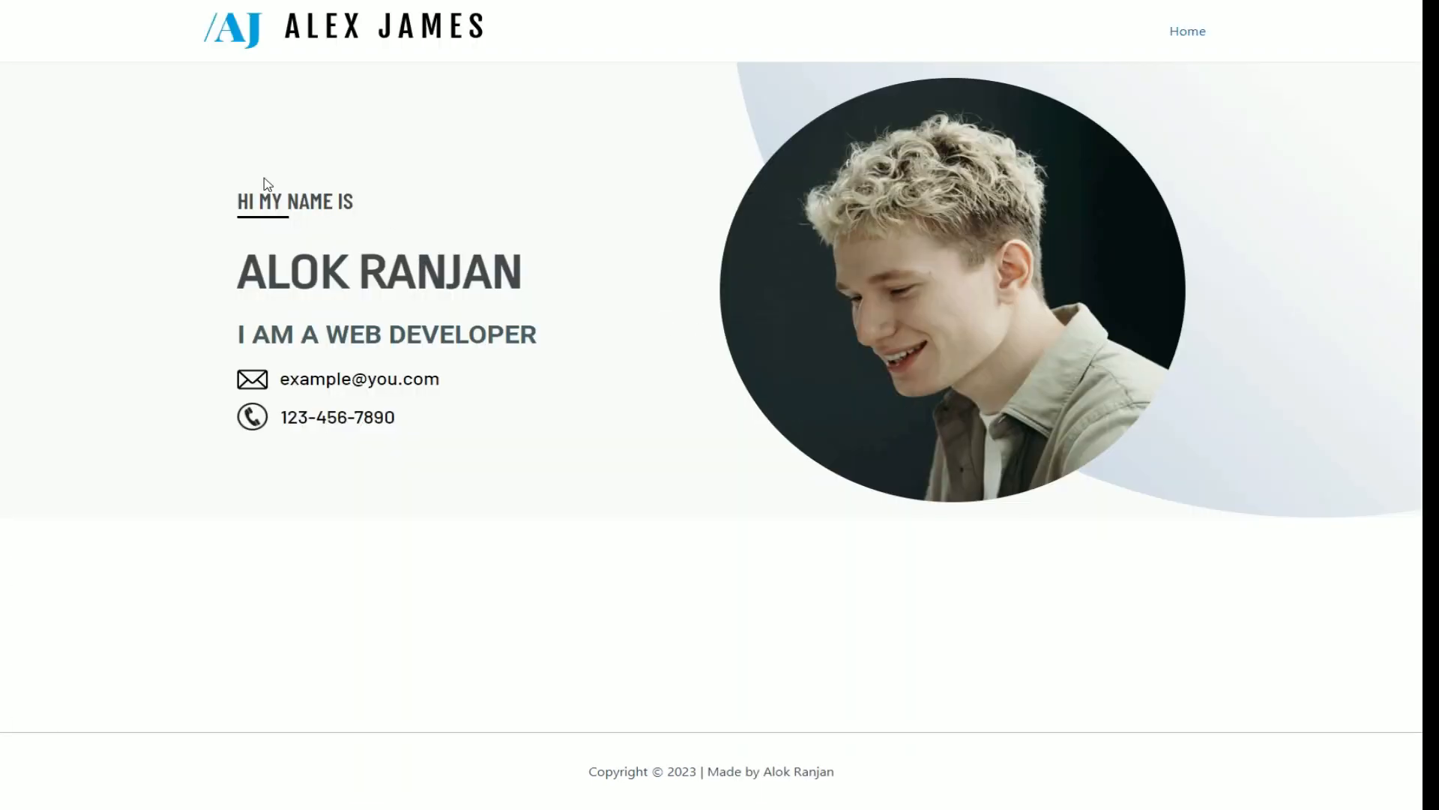
# Step: Review the reference portfolio's hero text and photo
pyautogui.moveTo(264, 180); pyautogui.dragTo(561, 438)
pyautogui.moveTo(1150, 514); pyautogui.dragTo(1198, 501)
pyautogui.click(1249, 245)
pyautogui.moveTo(563, 169); pyautogui.dragTo(470, 404)
pyautogui.click(478, 470)
pyautogui.moveTo(697, 132); pyautogui.dragTo(1108, 203)
pyautogui.click(1248, 323)
# Step: Add a new two-column section to the empty Elementor page
pyautogui.click(390, 87)
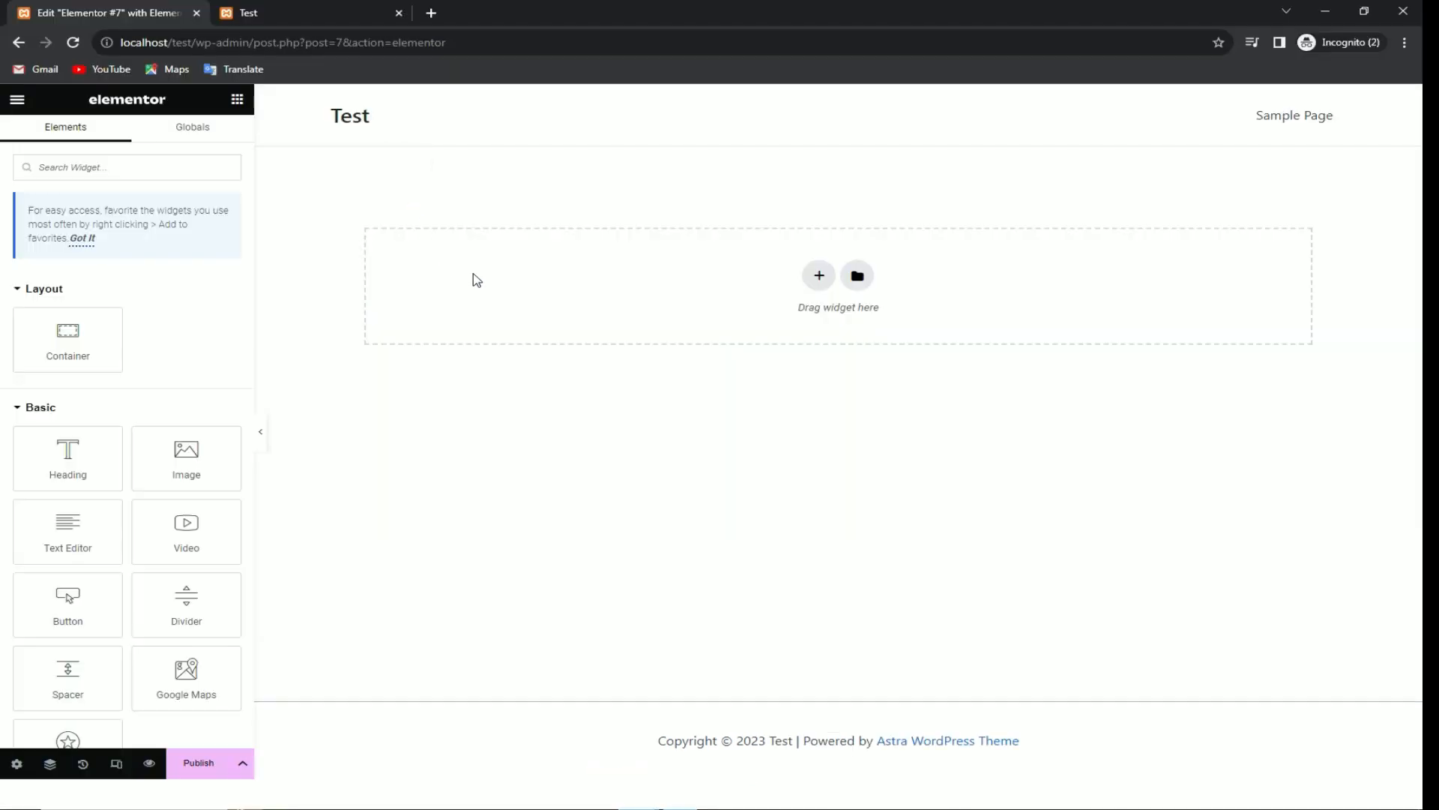
pyautogui.click(472, 271)
pyautogui.click(818, 271)
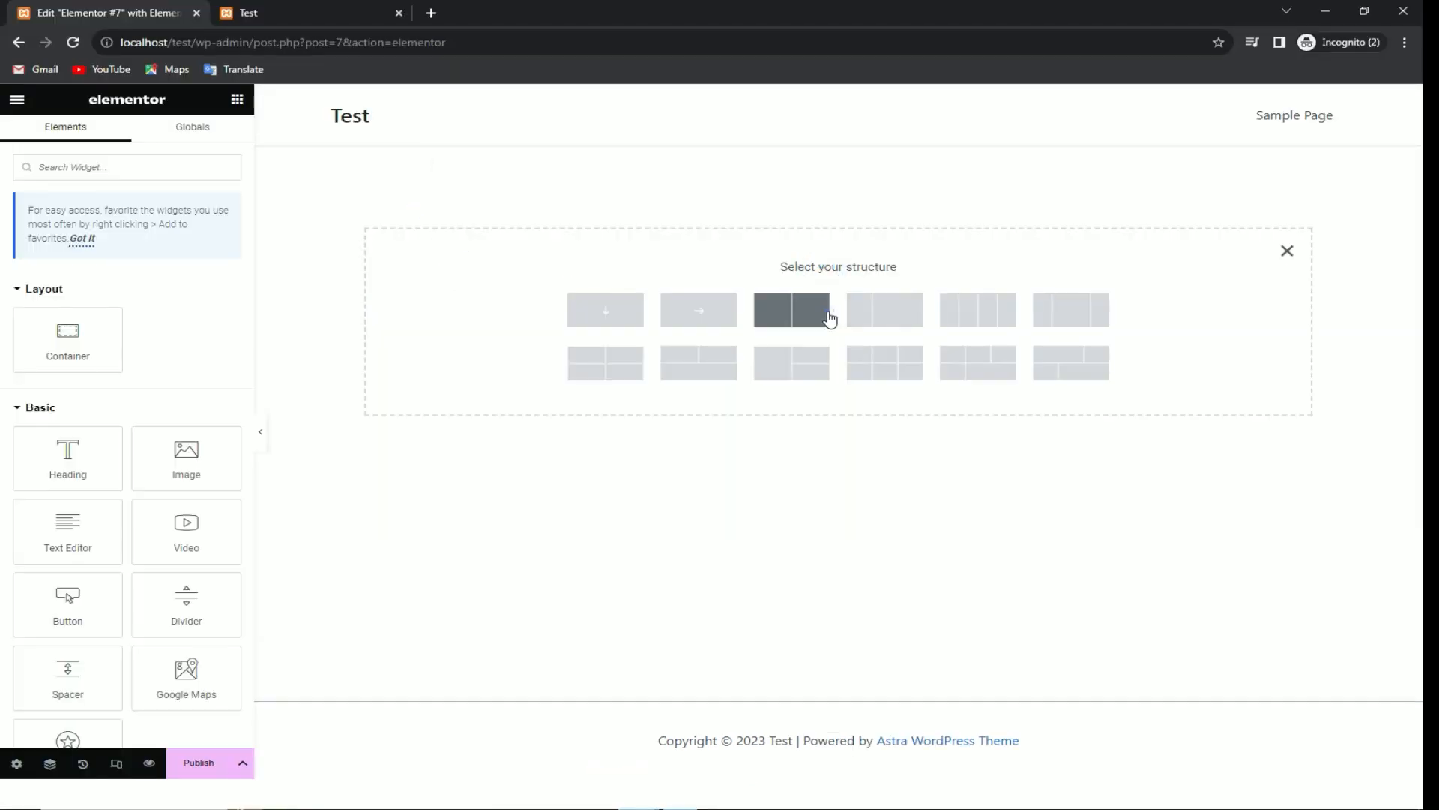
pyautogui.click(829, 316)
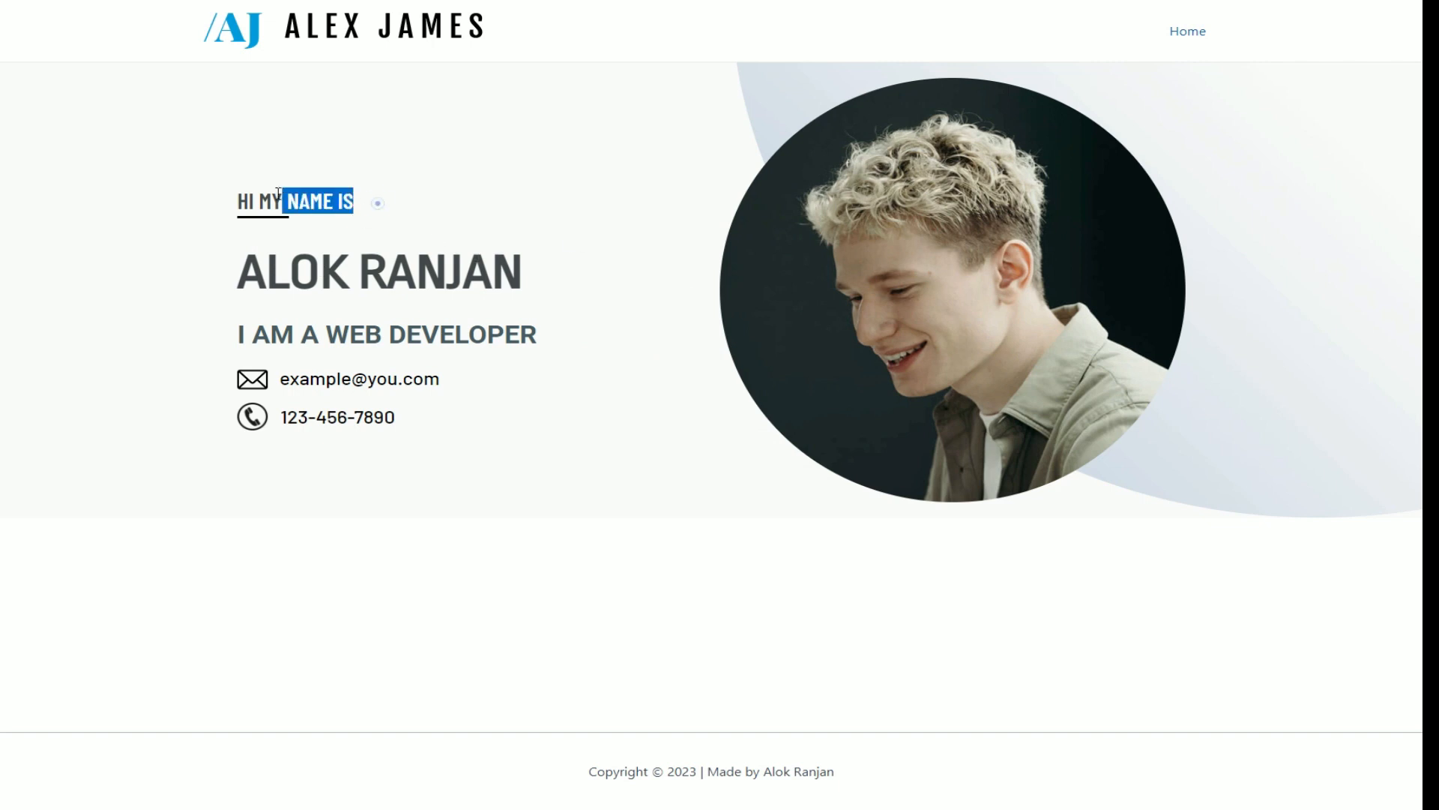
# Step: Place a Text Editor widget in the section's left column
pyautogui.click(454, 199)
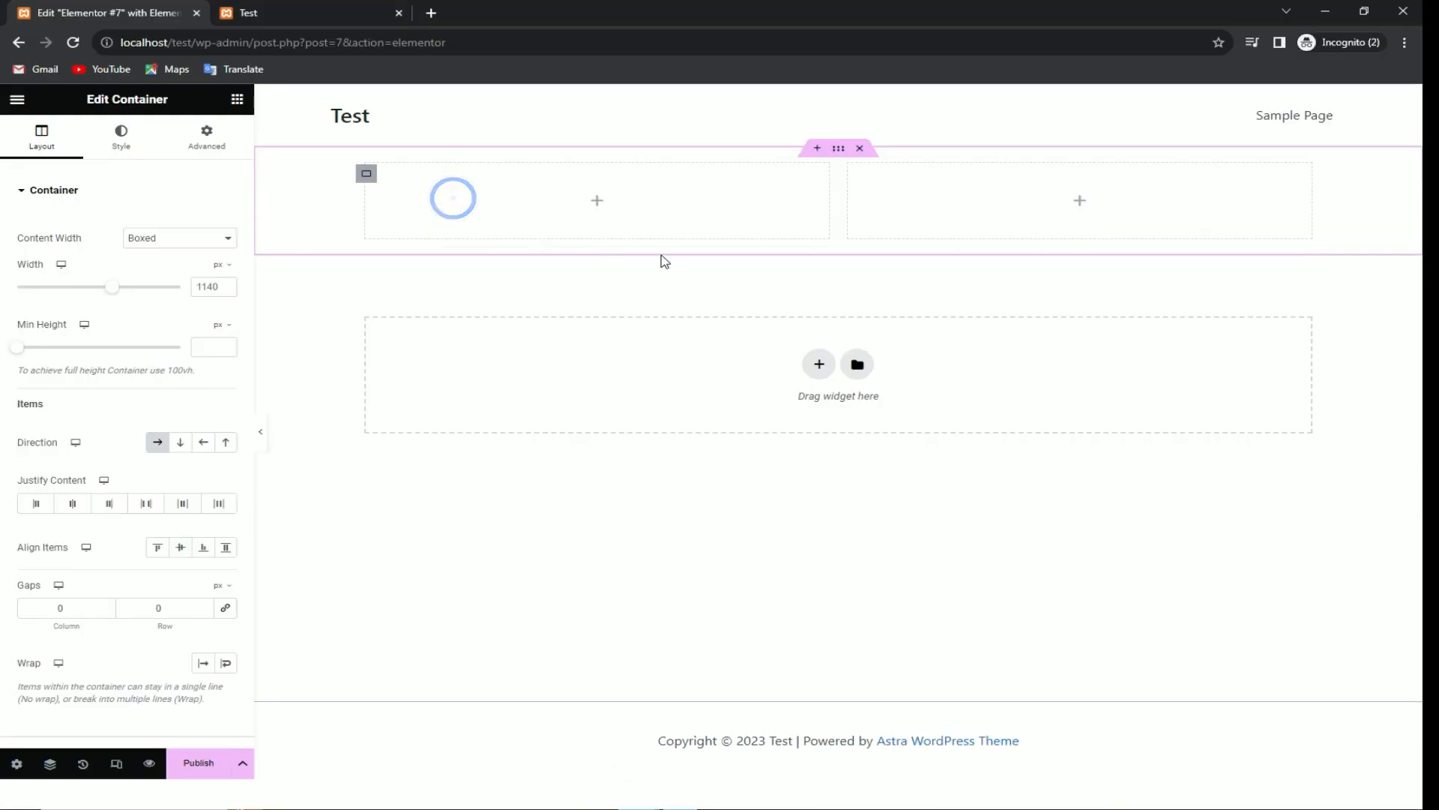
pyautogui.click(596, 200)
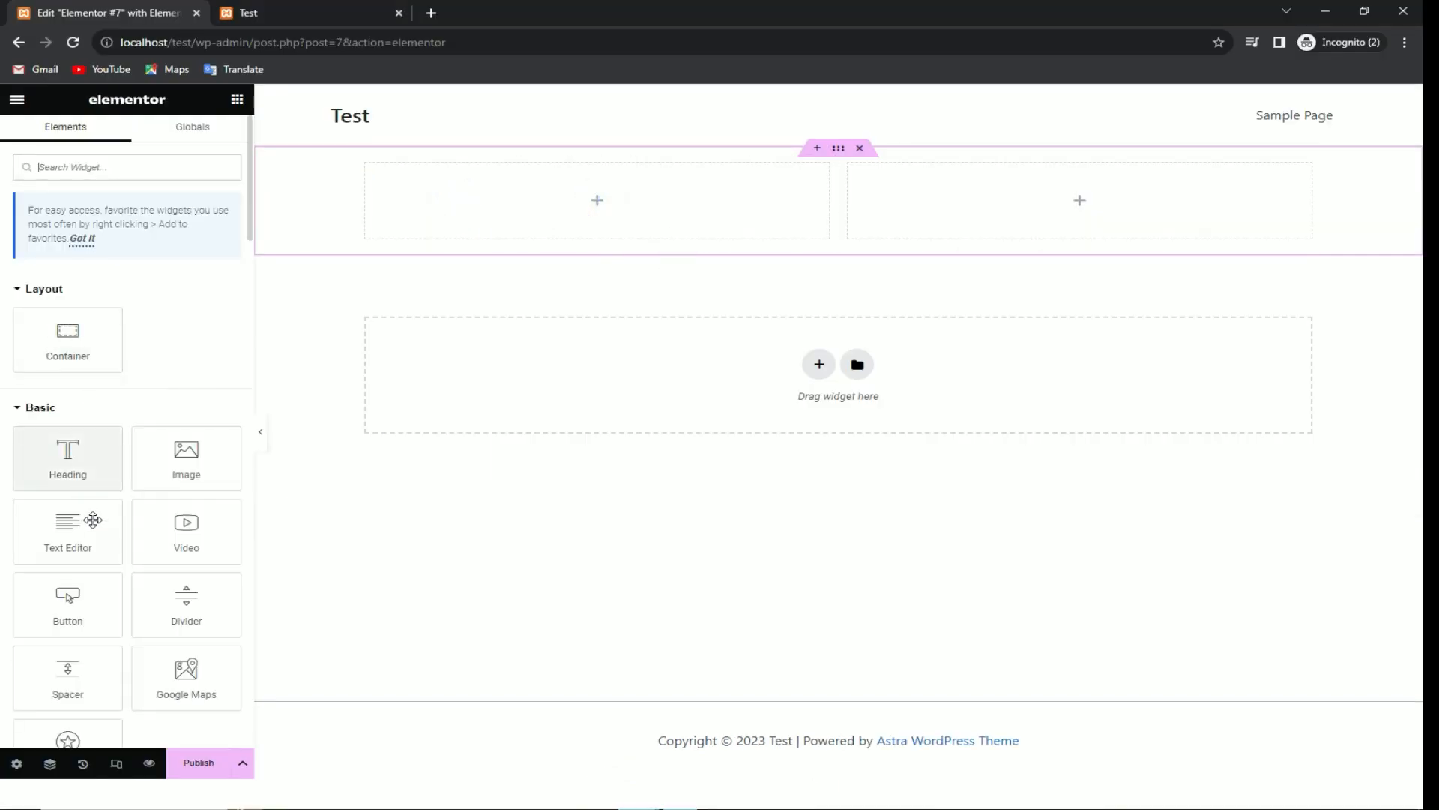
pyautogui.moveTo(93, 517); pyautogui.dragTo(1117, 196)
pyautogui.click(1177, 188)
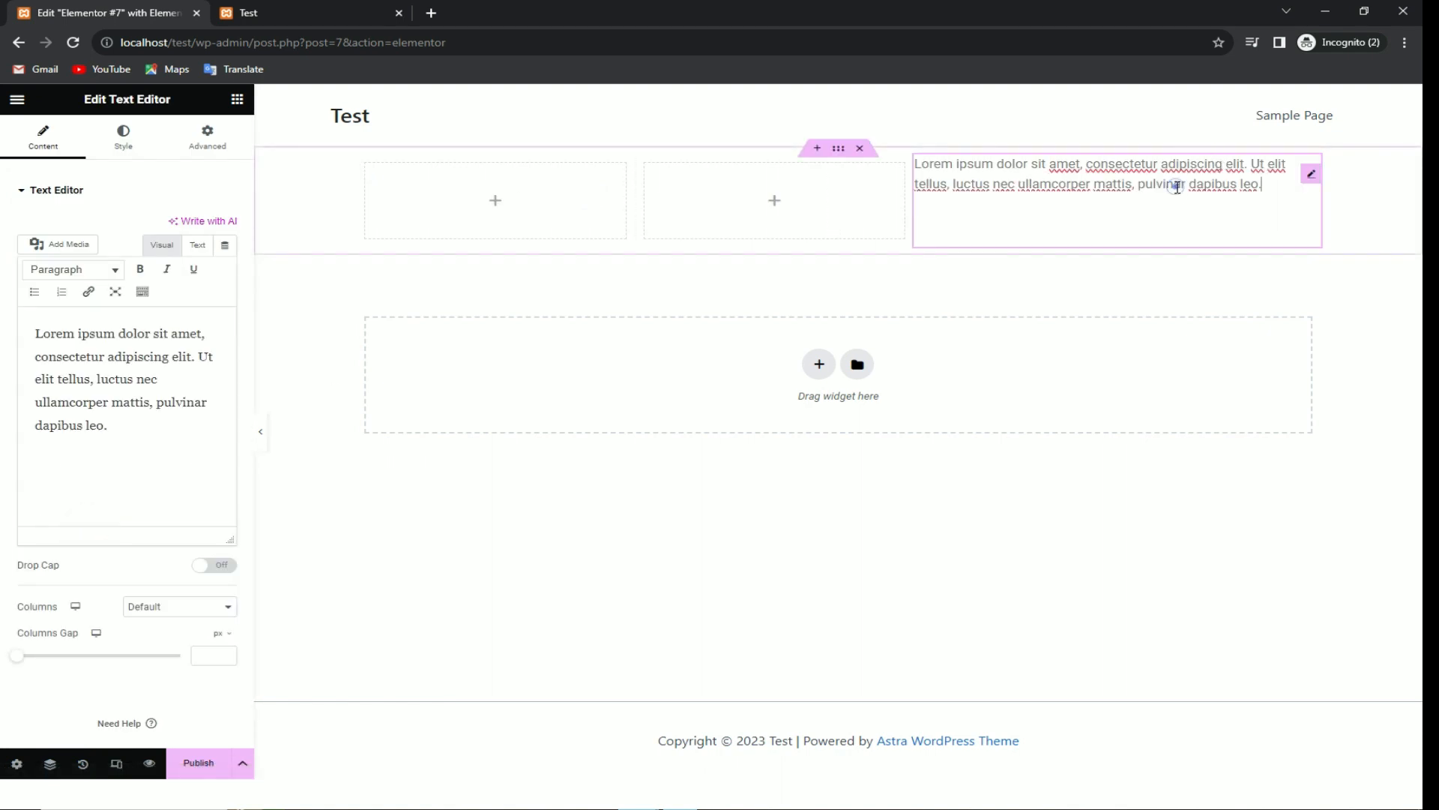
pyautogui.moveTo(1248, 202); pyautogui.dragTo(669, 184)
pyautogui.click(594, 197)
# Step: Replace the placeholder with 'HI MY NAME IS' copied from the reference, without bold formatting
pyautogui.hotkey('ctrl', 'a')
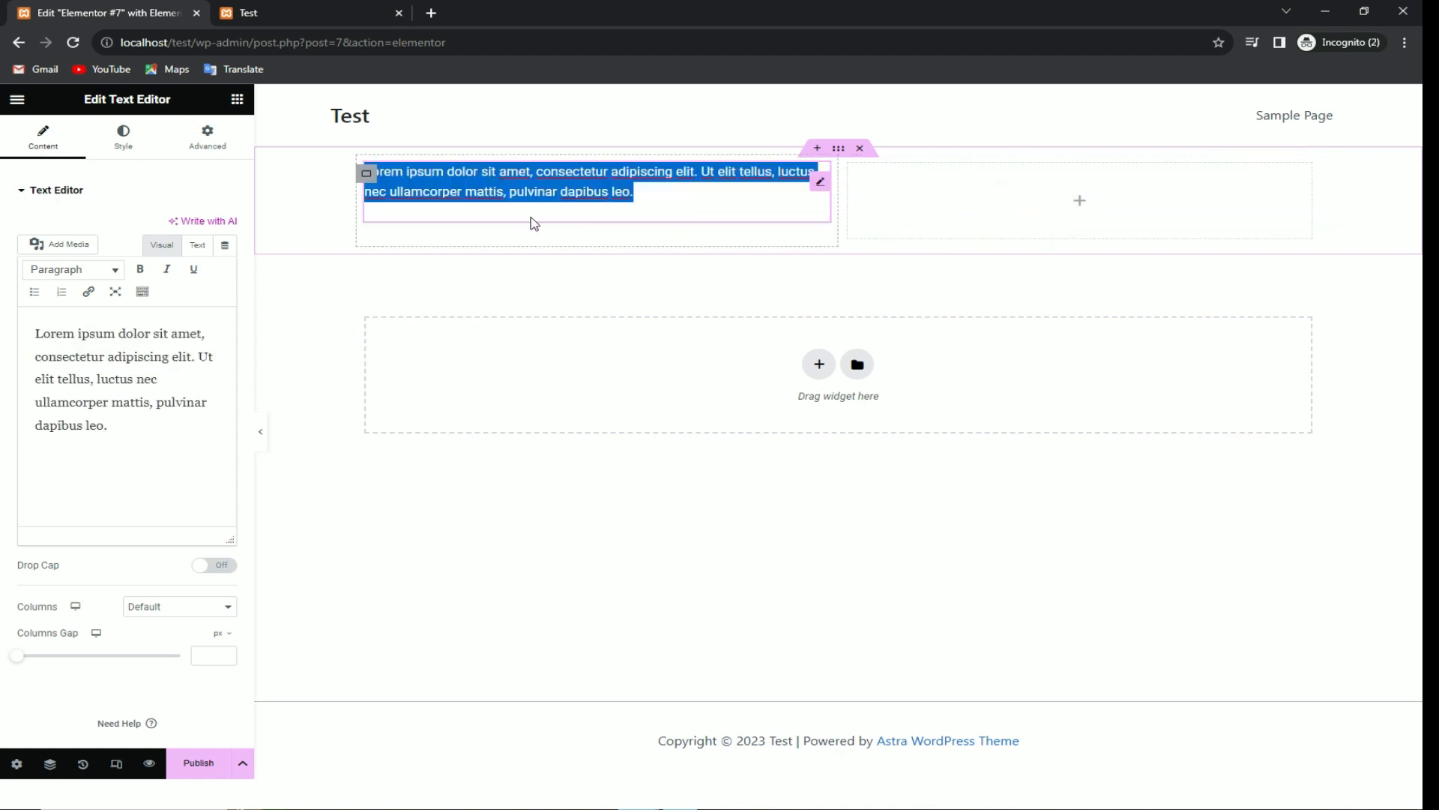
pyautogui.hotkey('alt', 'Tab')
pyautogui.moveTo(368, 203); pyautogui.dragTo(228, 195)
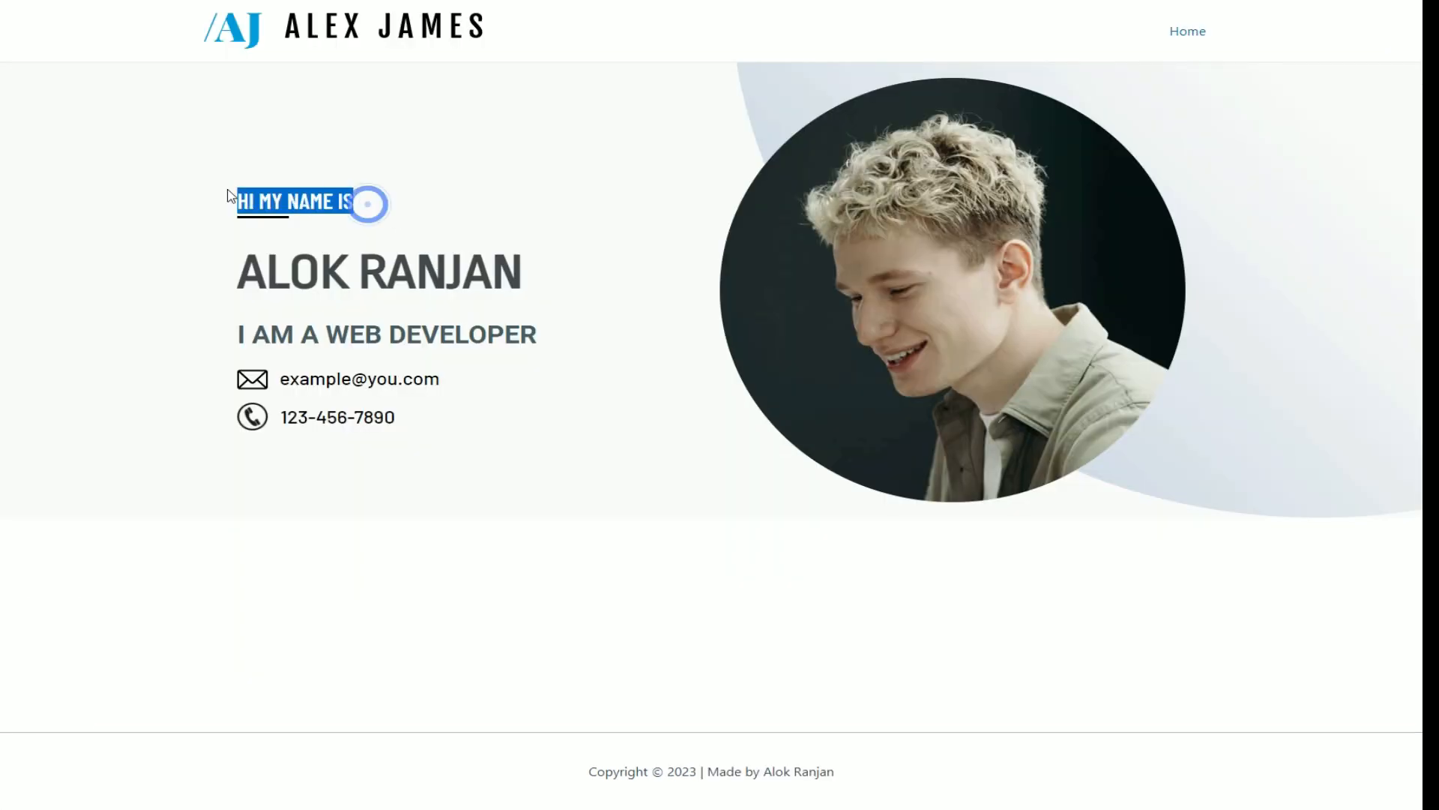
pyautogui.hotkey('ctrl', 'c')
pyautogui.hotkey('alt', 'Tab')
pyautogui.hotkey('ctrl', 'a')
pyautogui.hotkey('ctrl', 'v')
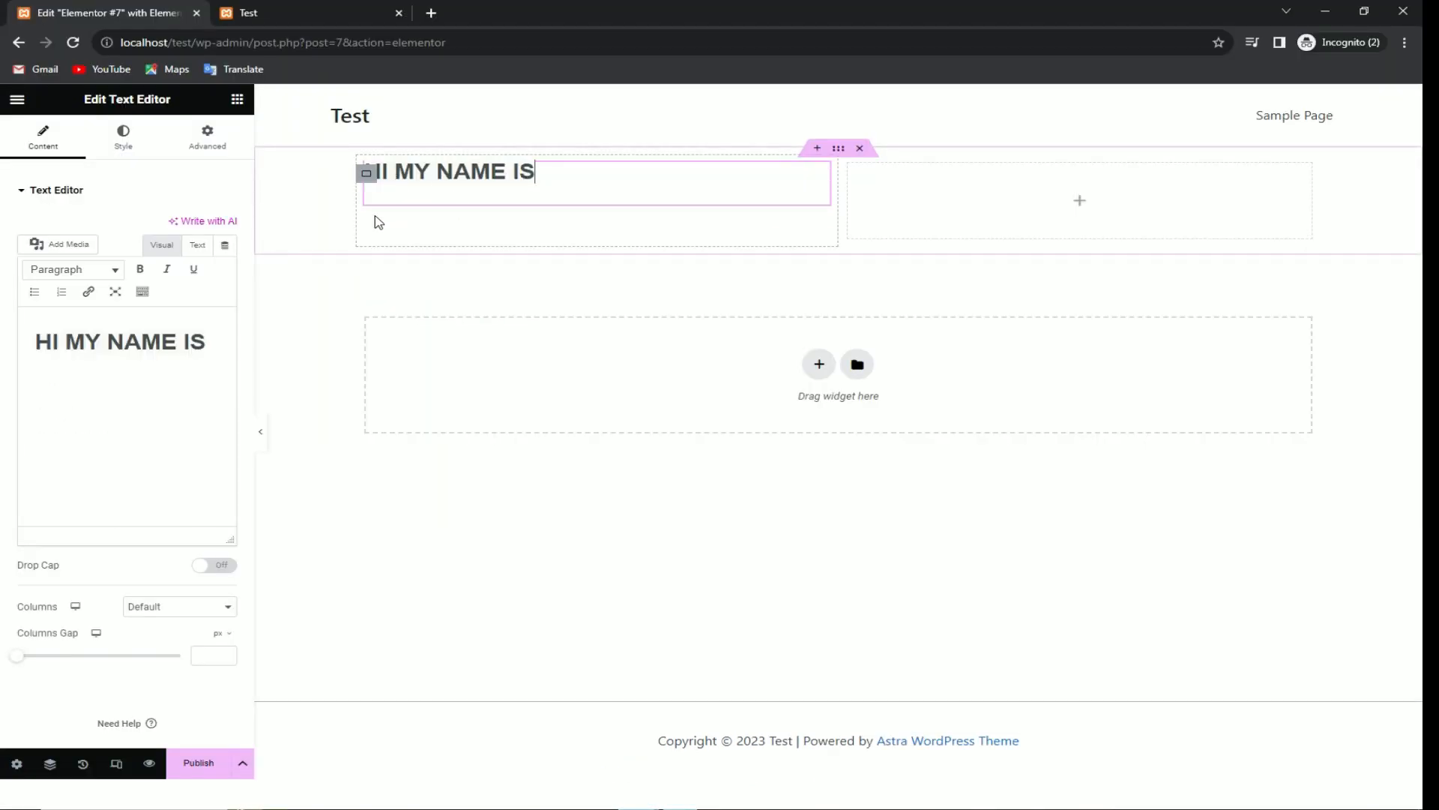
pyautogui.click(187, 382)
pyautogui.hotkey('ctrl', 'a')
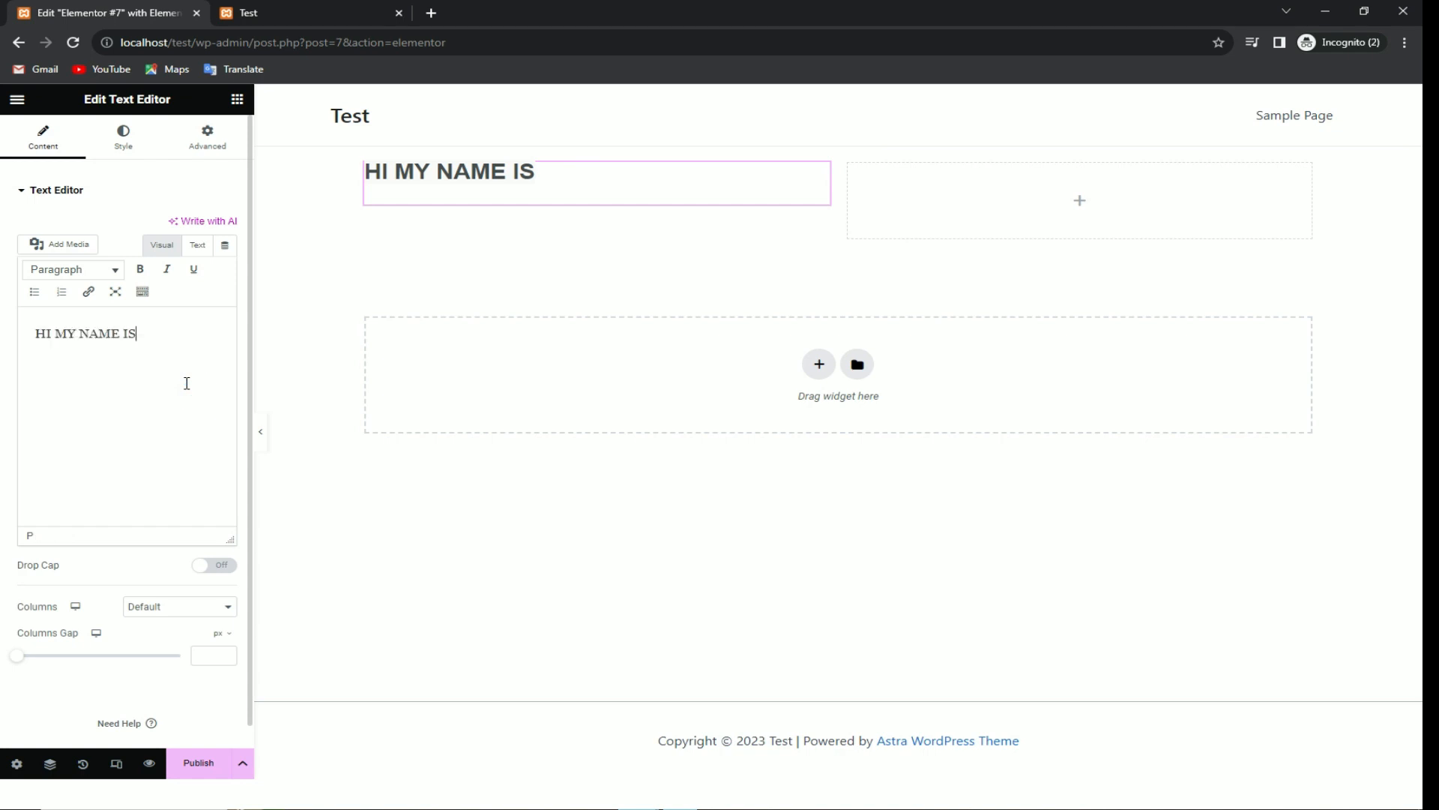
pyautogui.hotkey('ctrl', 'shift', 'v')
pyautogui.hotkey('ctrl', 'a')
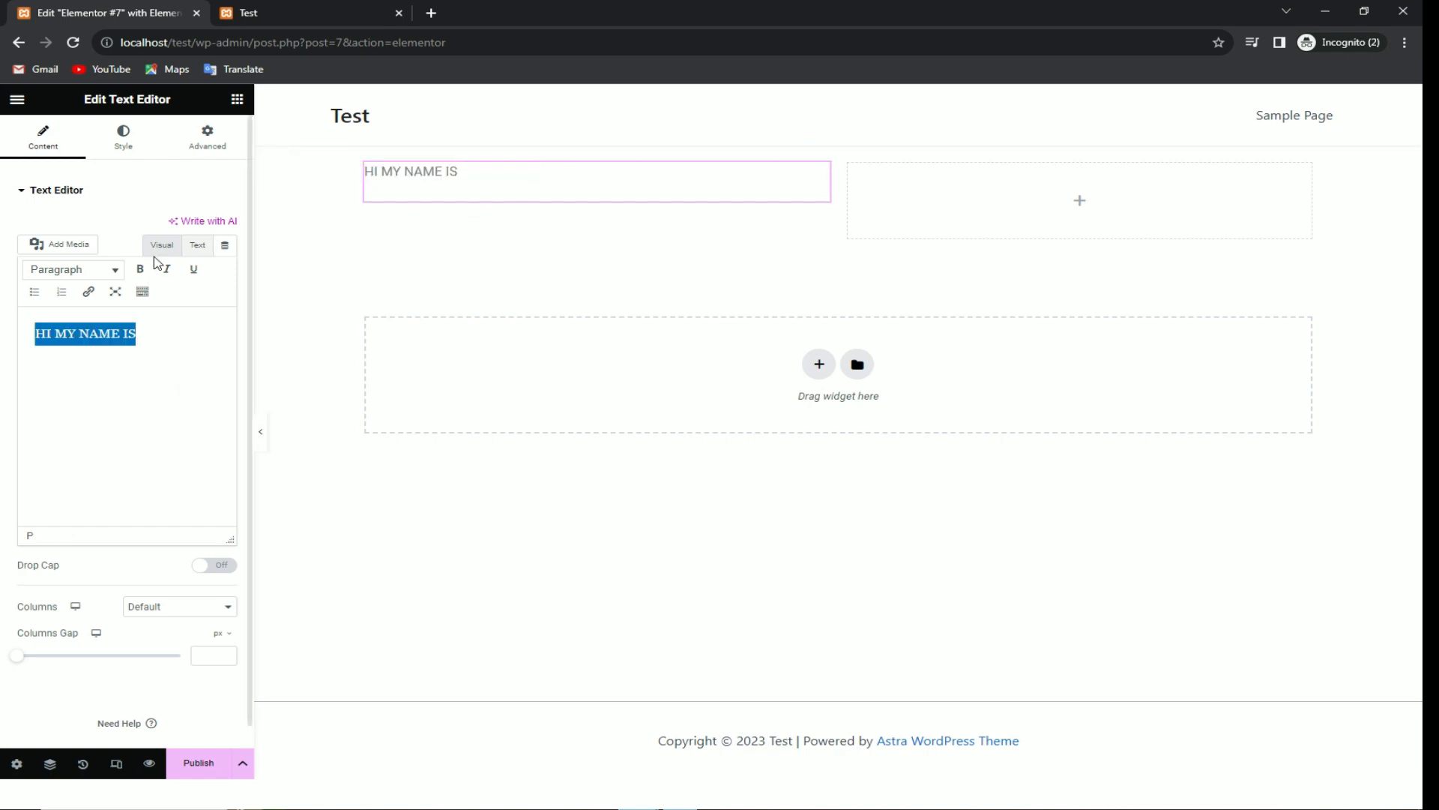
# Step: Style the text in Barlow Condensed, size 28, weight 600 (Semi Bold)
pyautogui.click(138, 140)
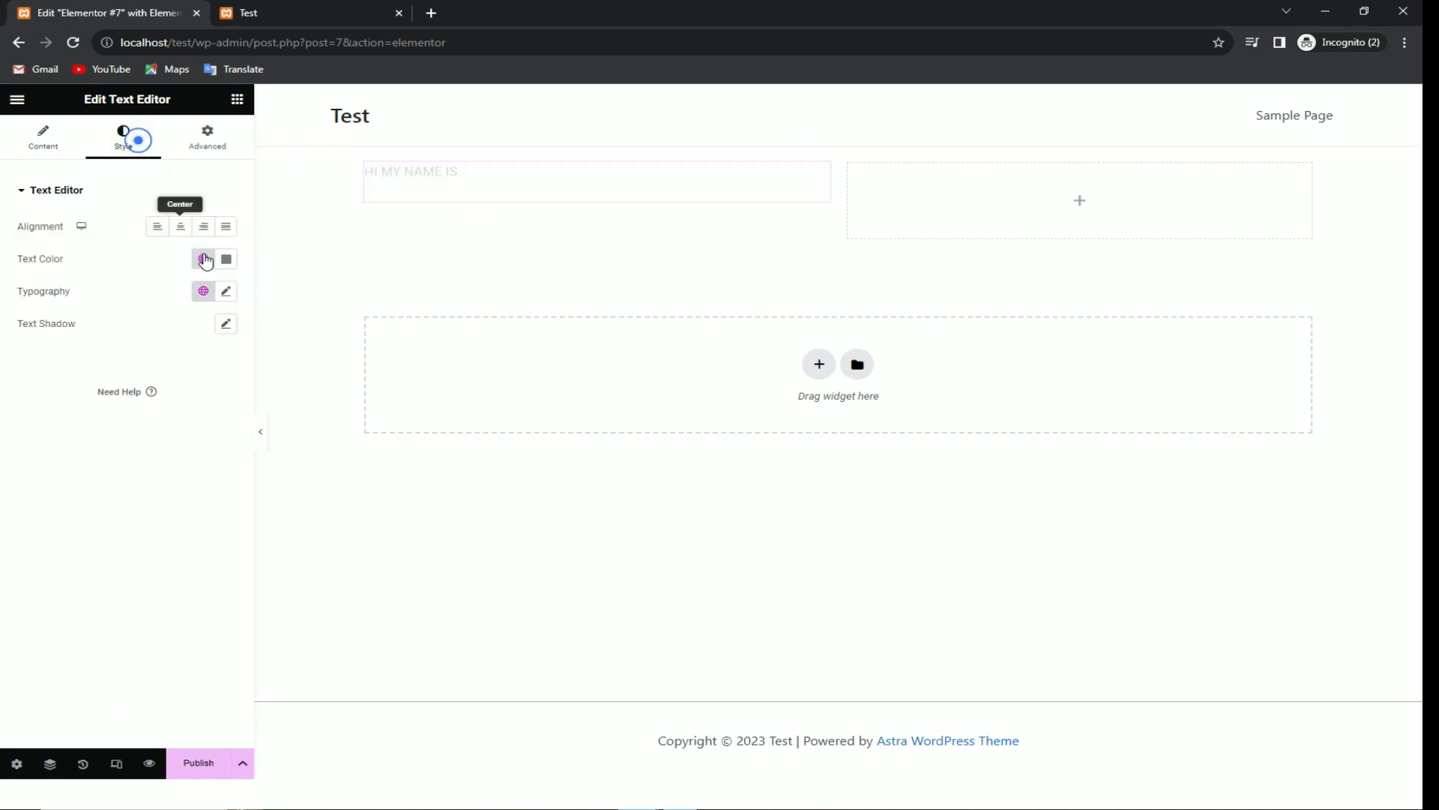
pyautogui.click(225, 291)
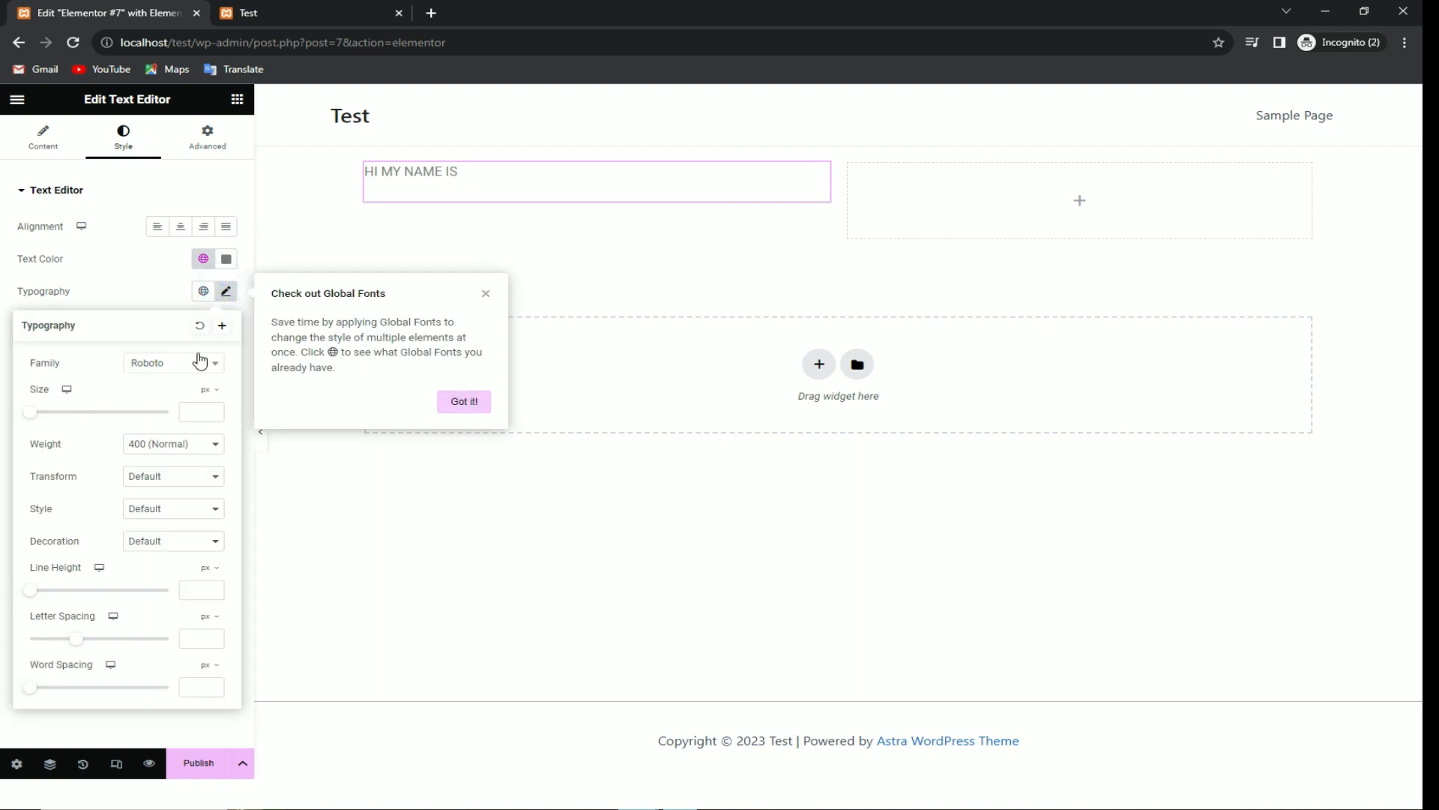
pyautogui.click(194, 359)
pyautogui.write('barlow')
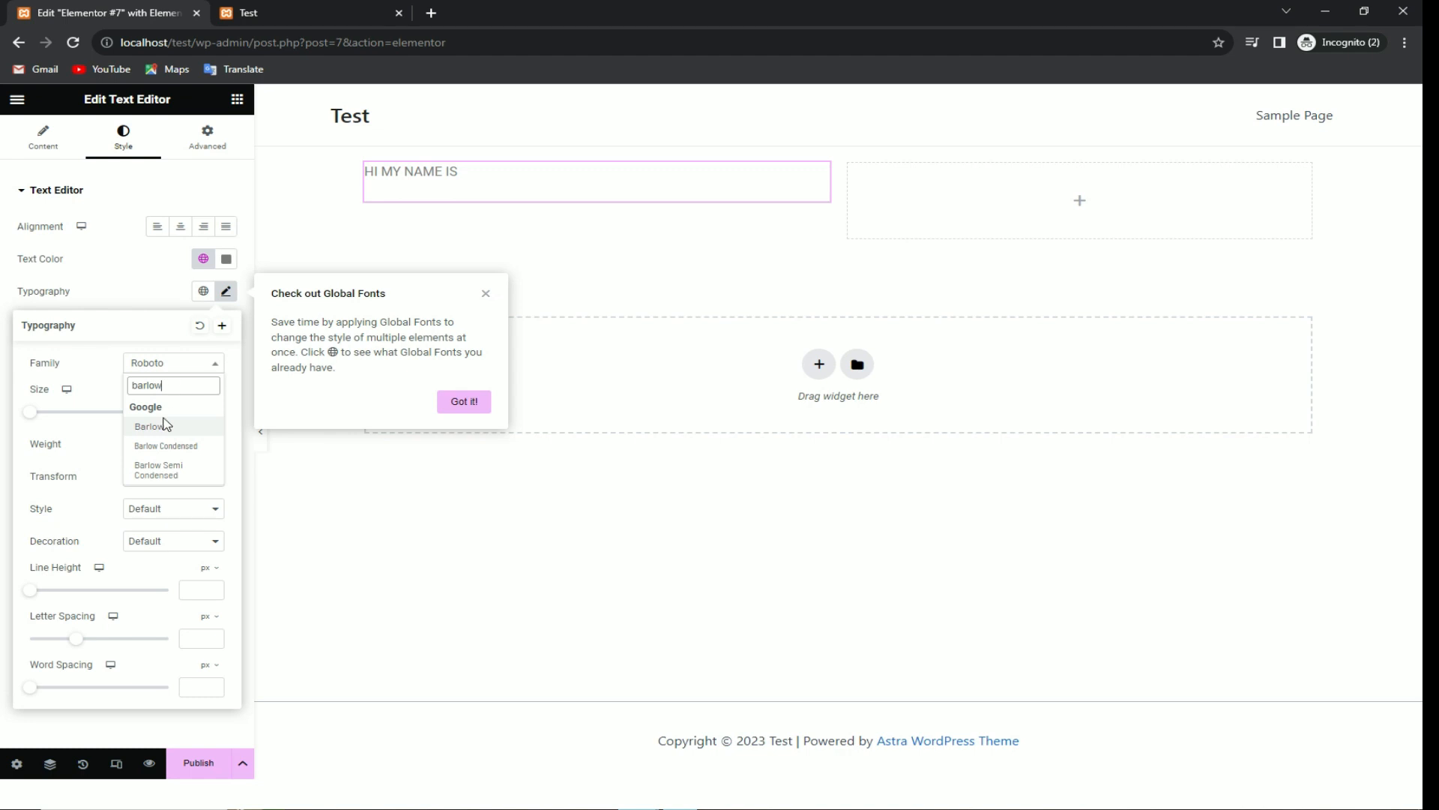
pyautogui.click(174, 447)
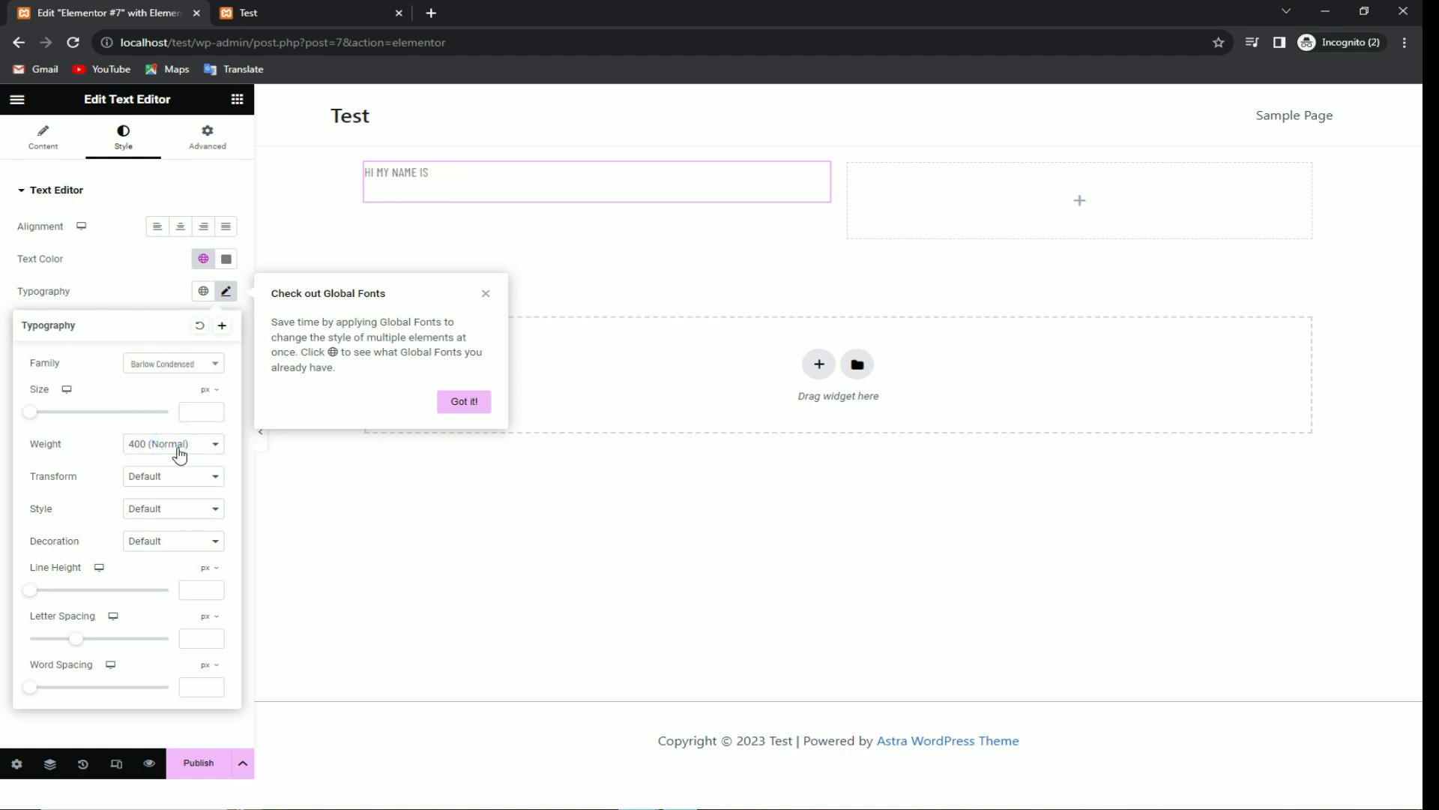
pyautogui.moveTo(36, 415); pyautogui.dragTo(50, 411)
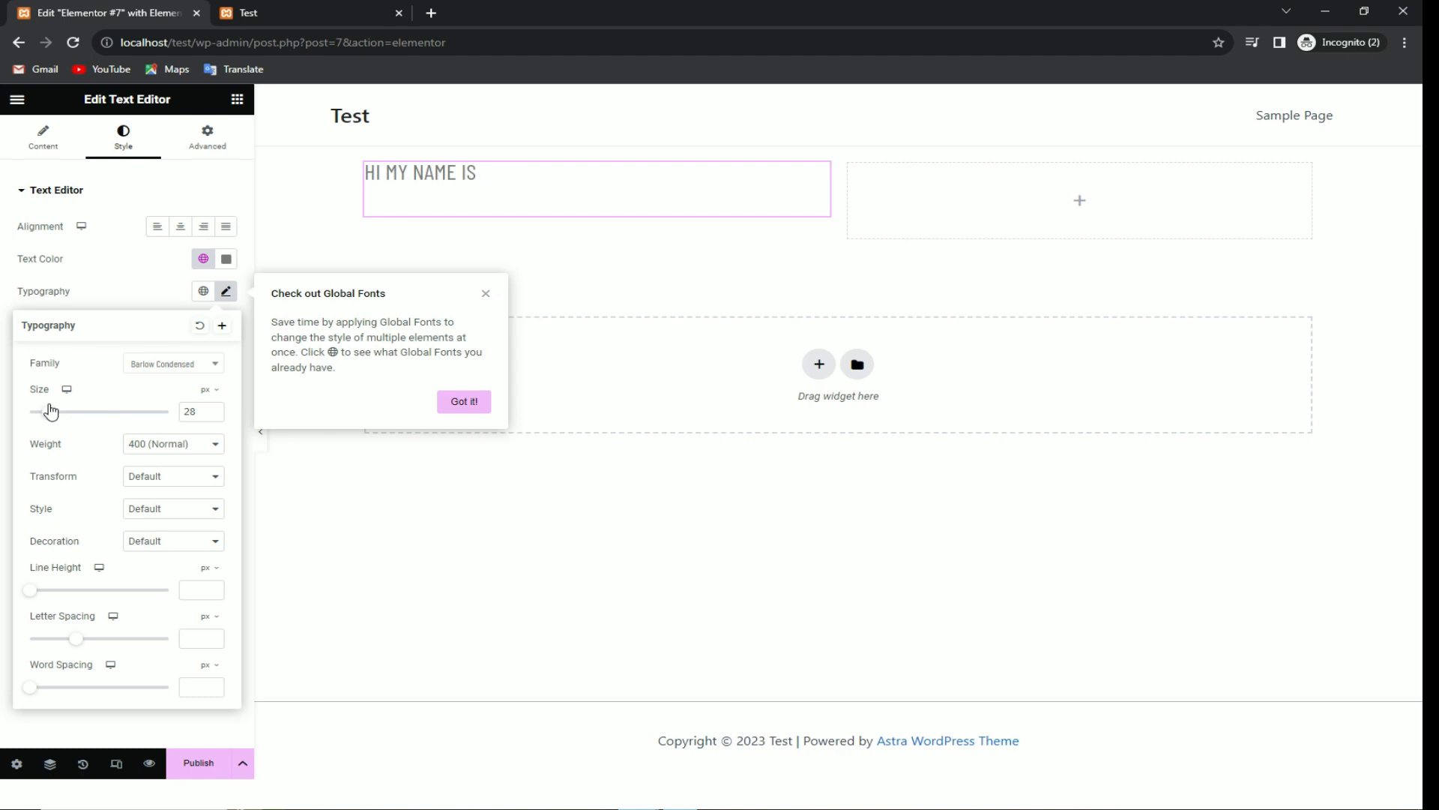
pyautogui.click(180, 448)
pyautogui.click(152, 551)
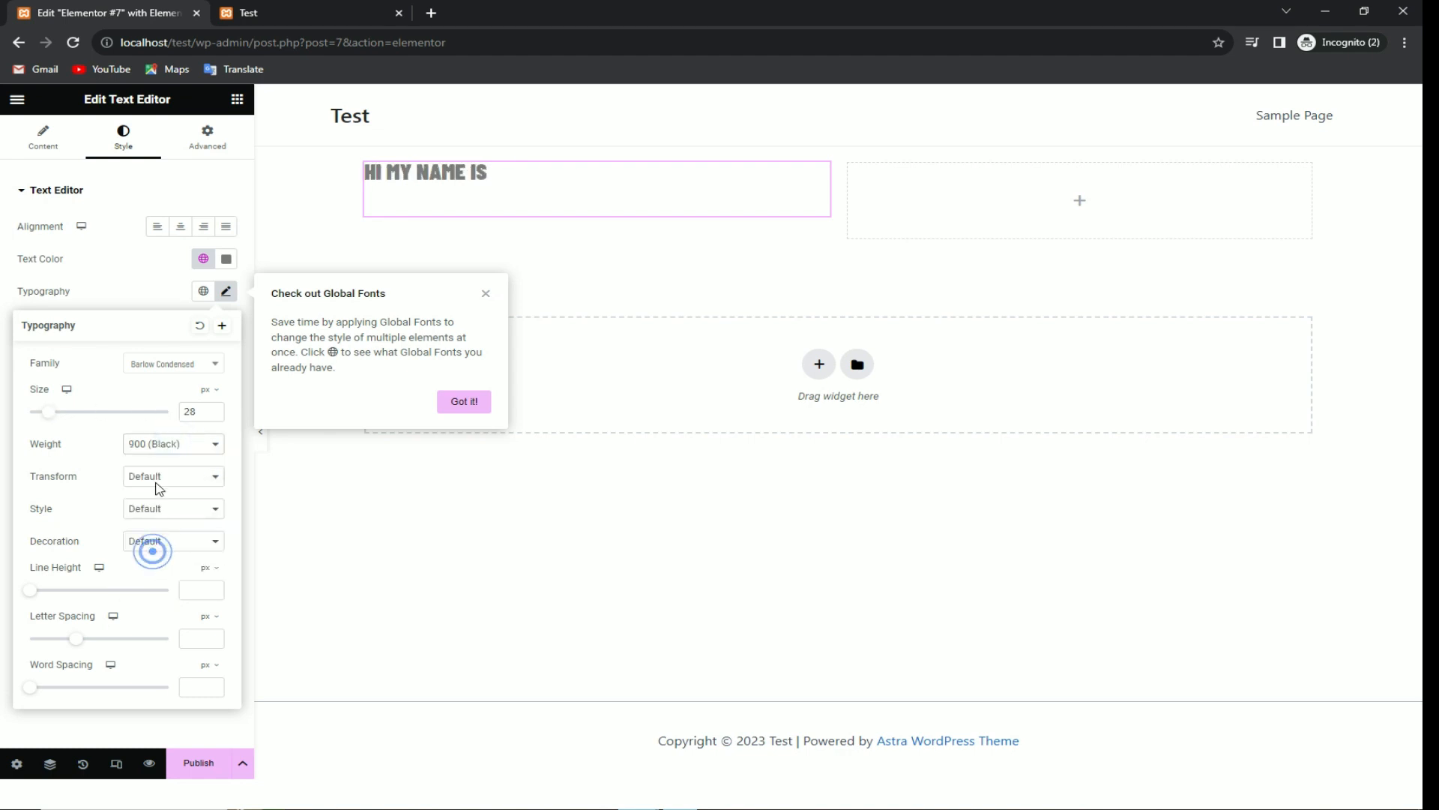
pyautogui.click(174, 446)
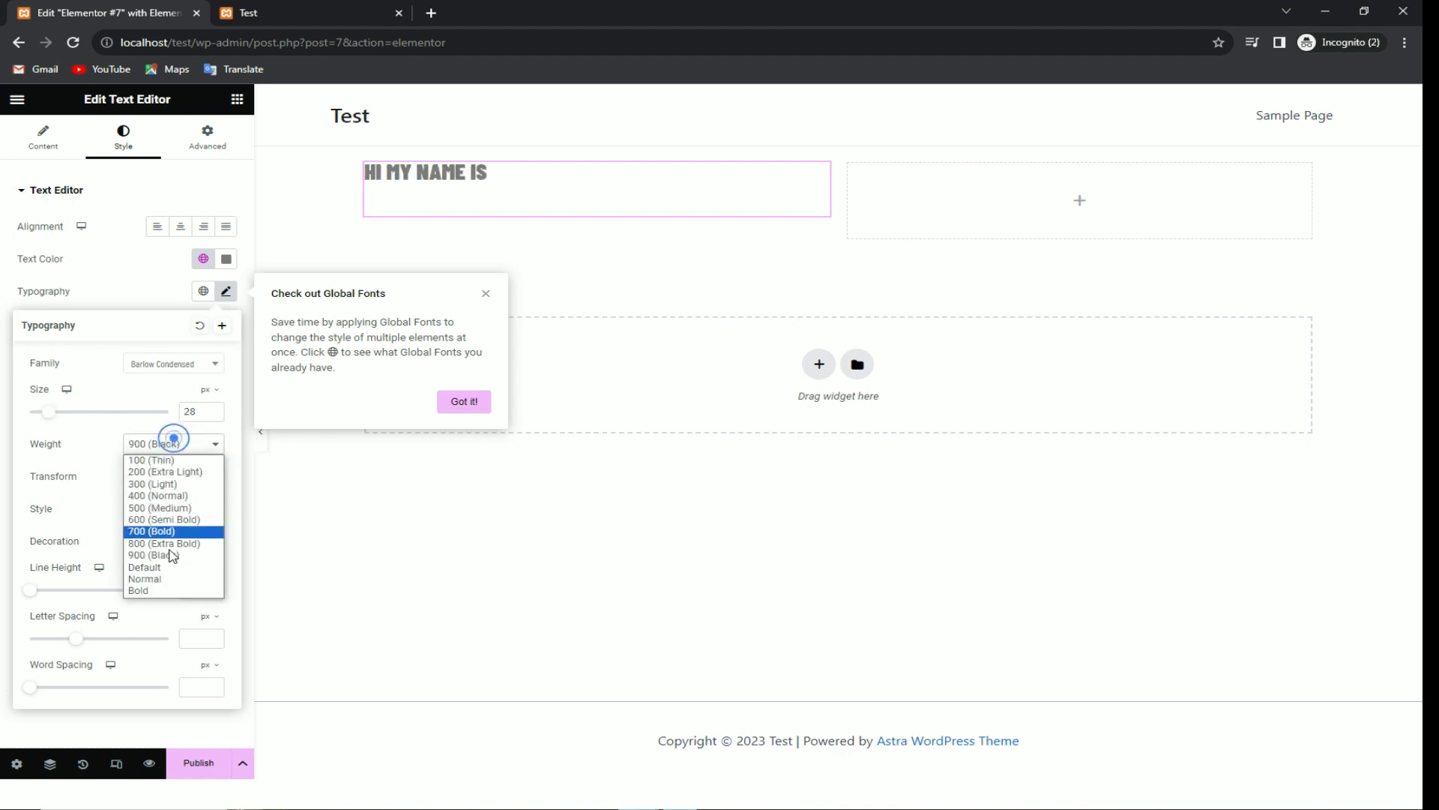
pyautogui.click(169, 508)
pyautogui.click(179, 443)
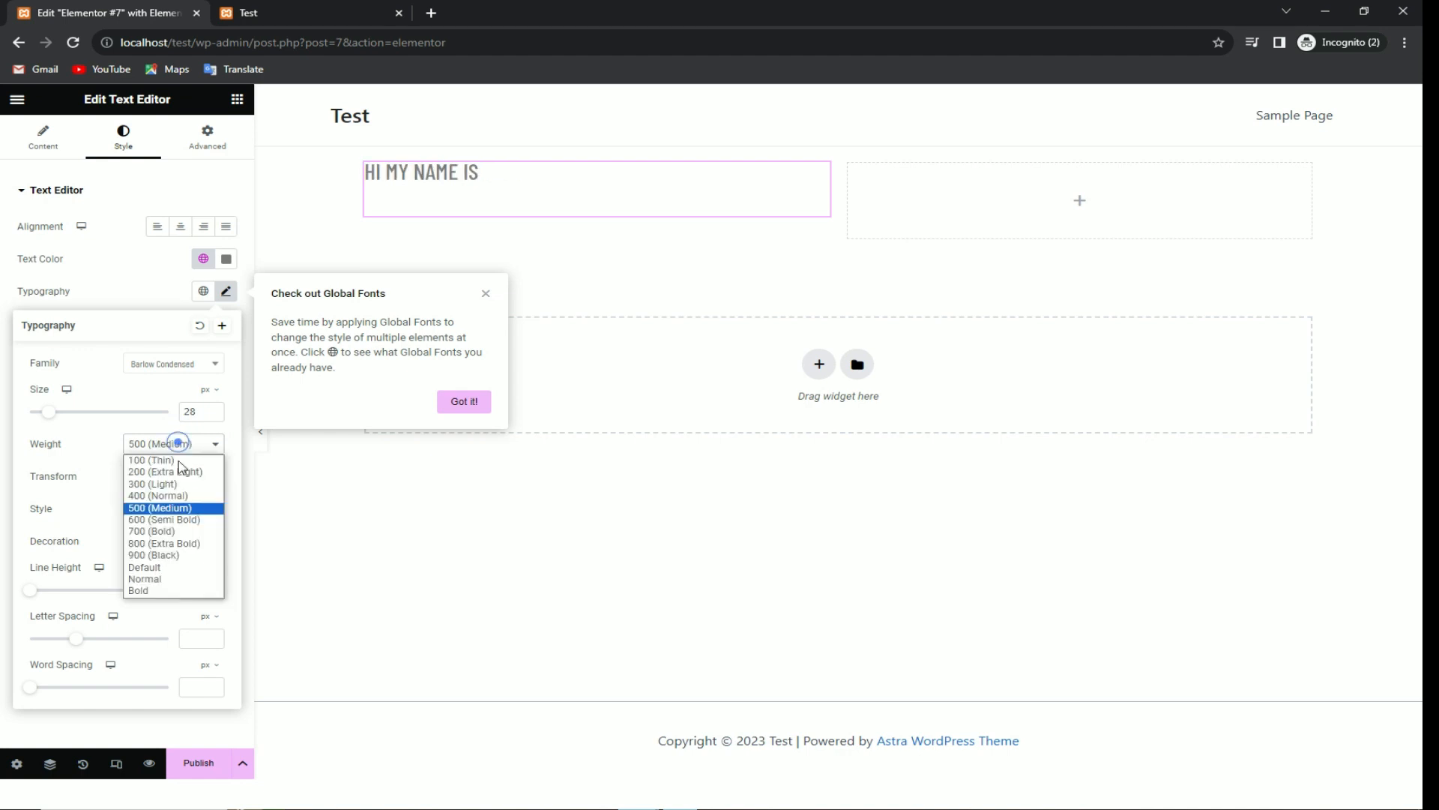
pyautogui.click(173, 519)
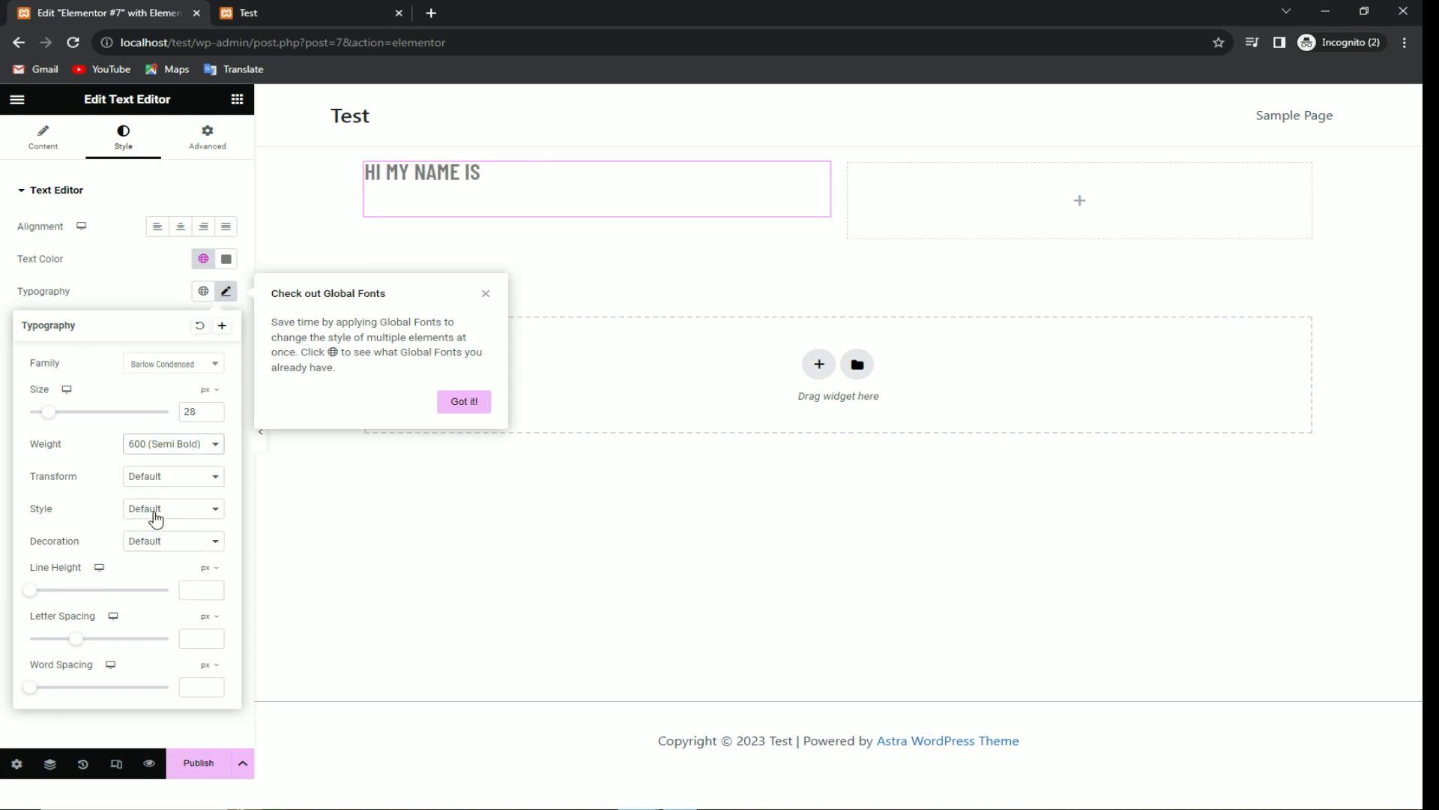
# Step: Add a Divider widget under HI MY NAME IS and shorten it to 11% width
pyautogui.click(129, 295)
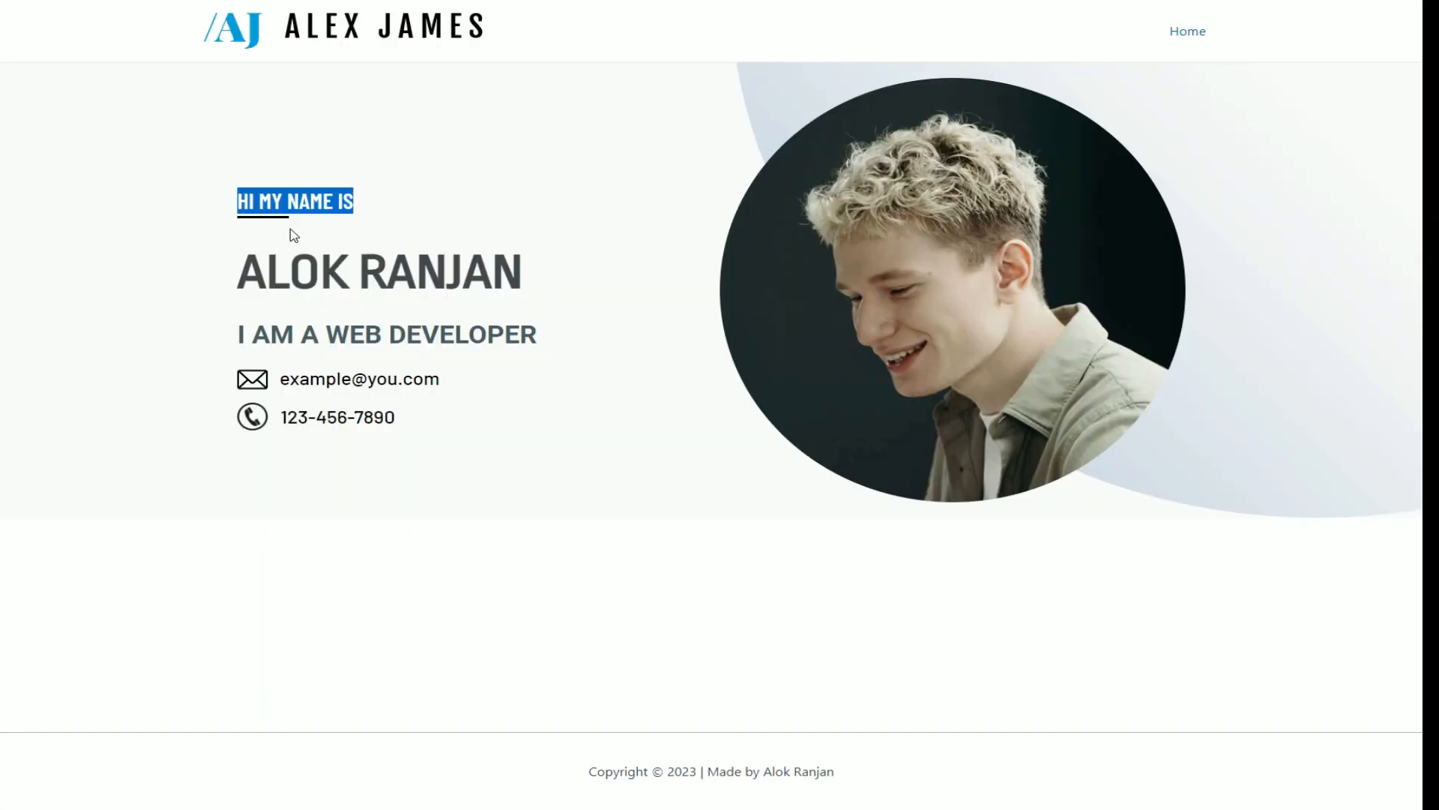
pyautogui.click(289, 229)
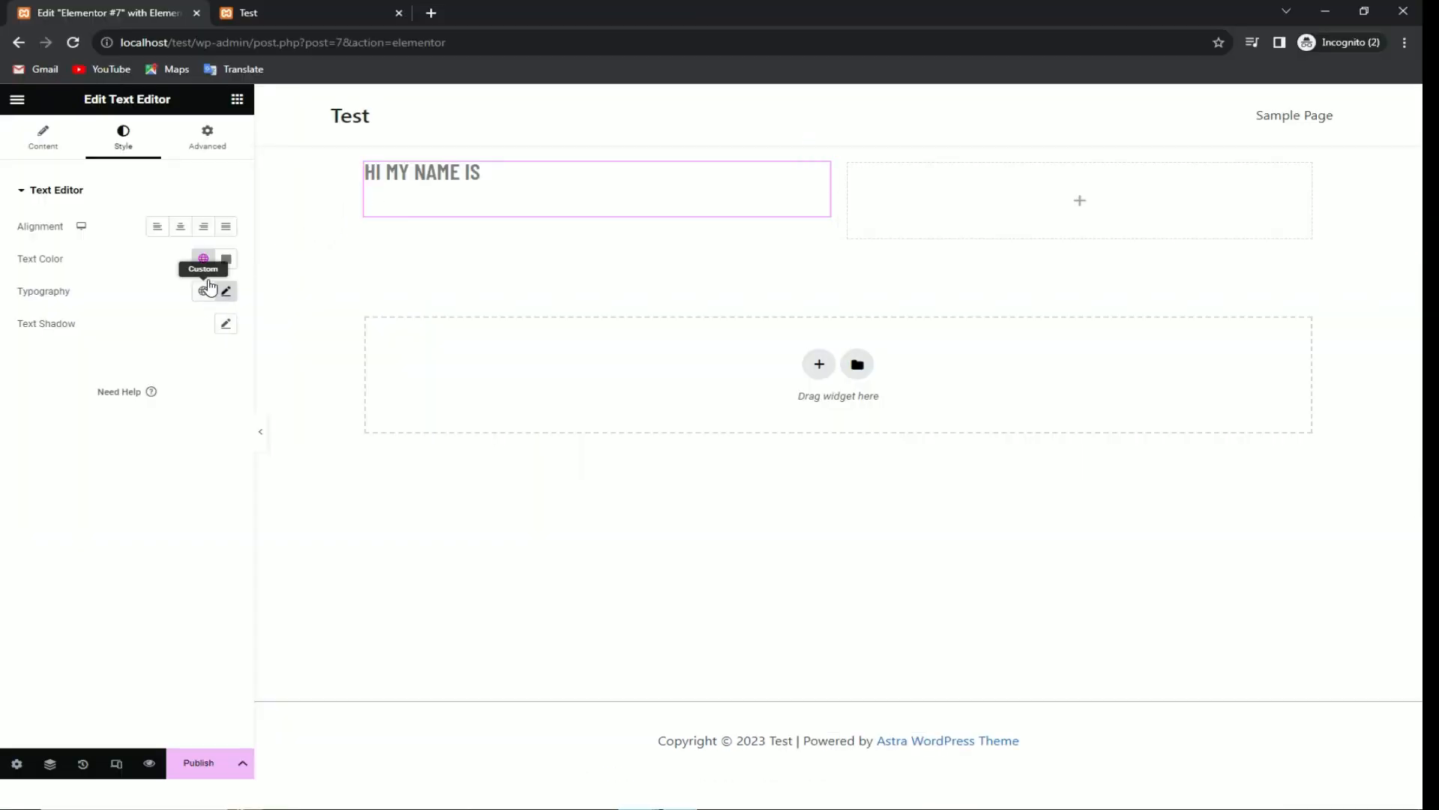
pyautogui.click(237, 99)
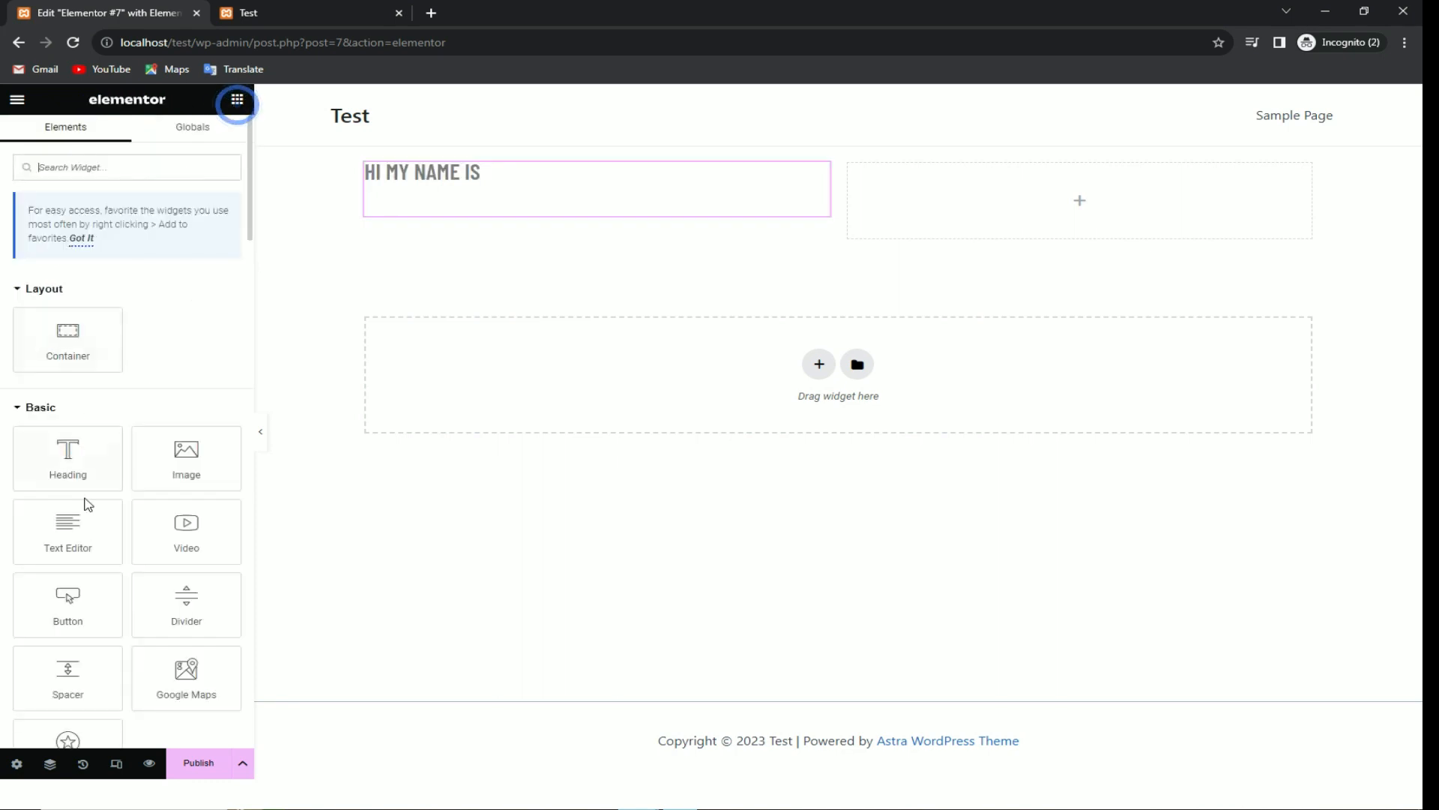
pyautogui.scroll(-1, 87, 542)
pyautogui.moveTo(186, 450); pyautogui.dragTo(399, 200)
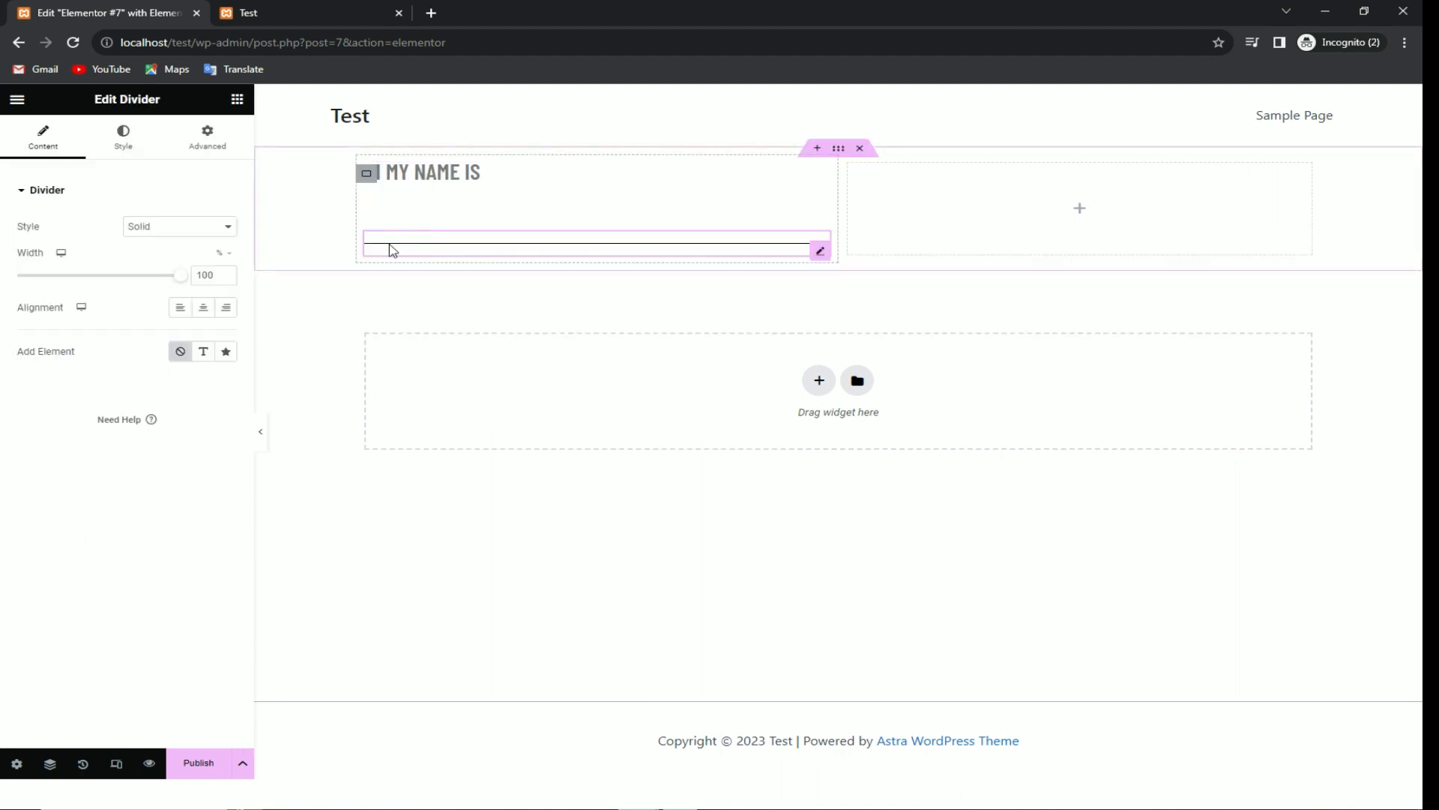
pyautogui.click(129, 152)
pyautogui.click(47, 149)
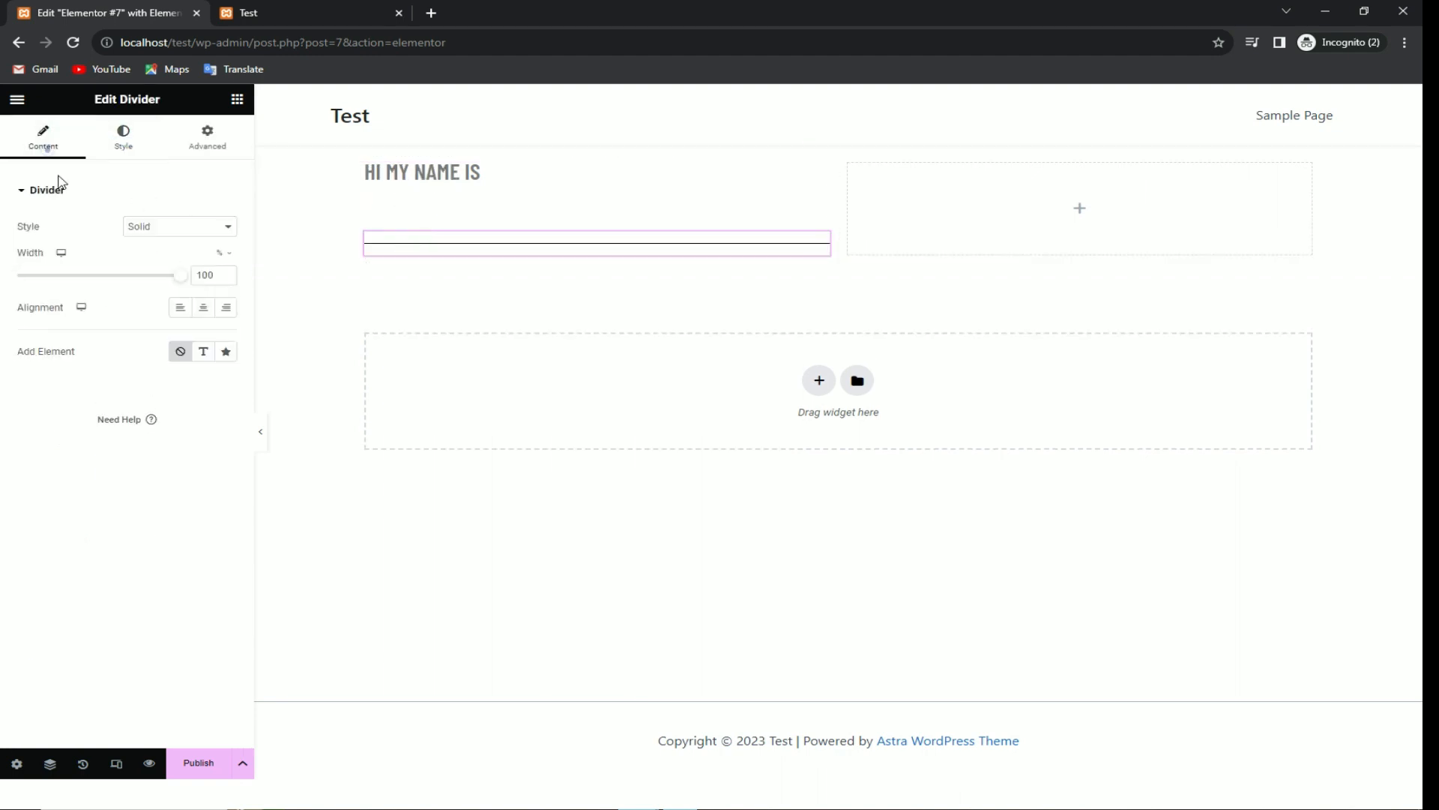
pyautogui.moveTo(178, 280); pyautogui.dragTo(18, 283)
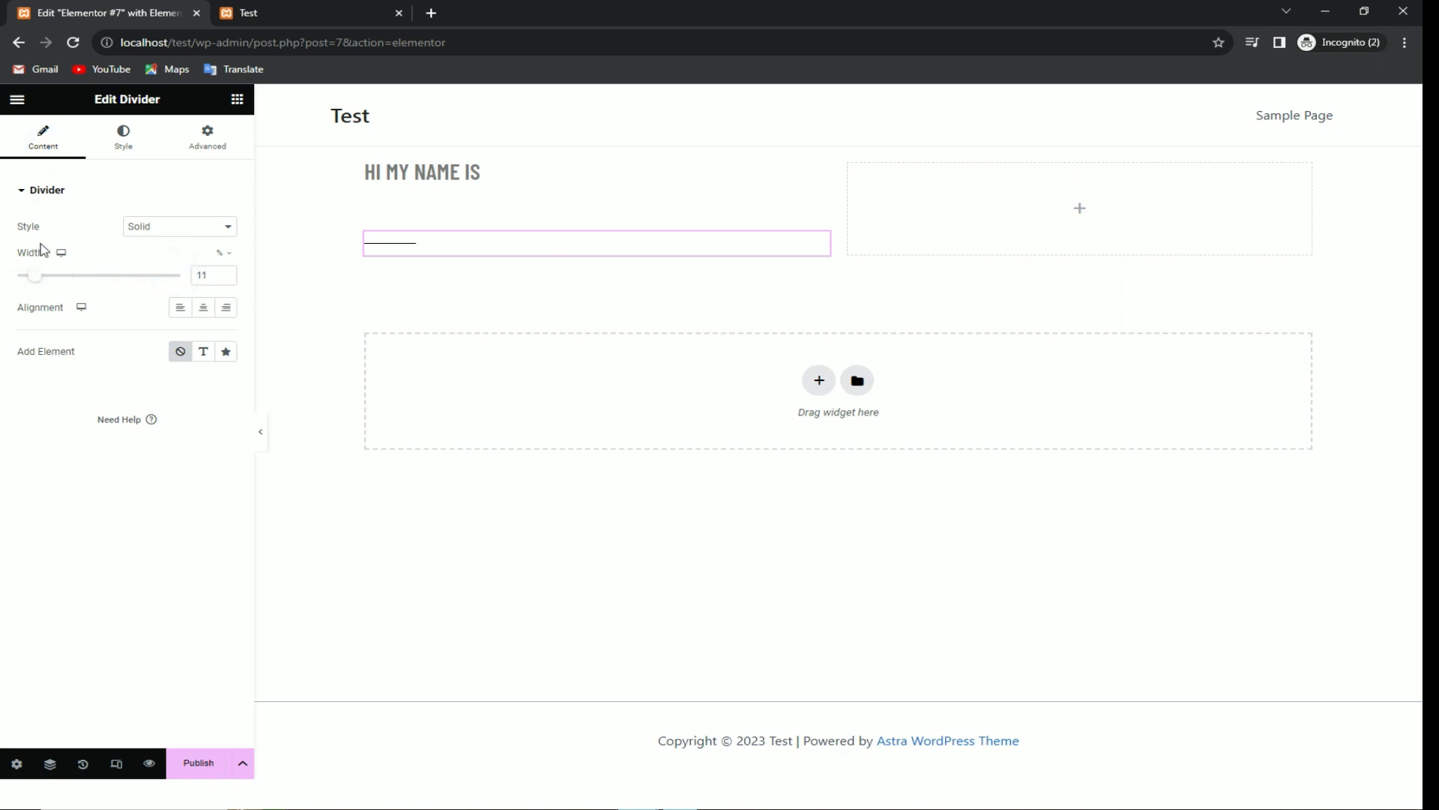
# Step: Set the divider's weight to 2 and its gap to 2
pyautogui.click(116, 147)
pyautogui.moveTo(26, 278)
pyautogui.mouseDown()
pyautogui.moveTo(160, 280)
pyautogui.moveTo(42, 285)
pyautogui.mouseUp()
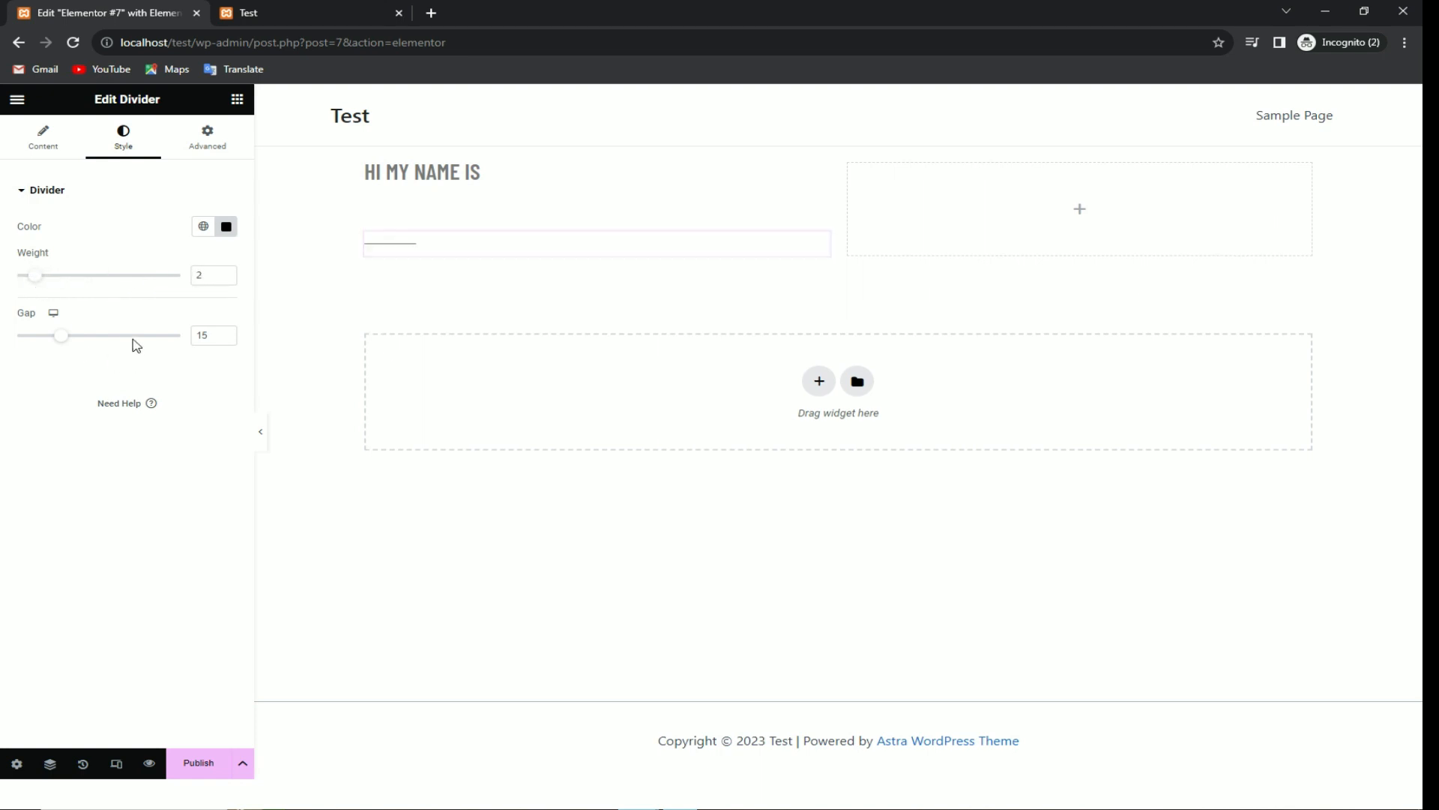
pyautogui.moveTo(66, 337); pyautogui.dragTo(16, 336)
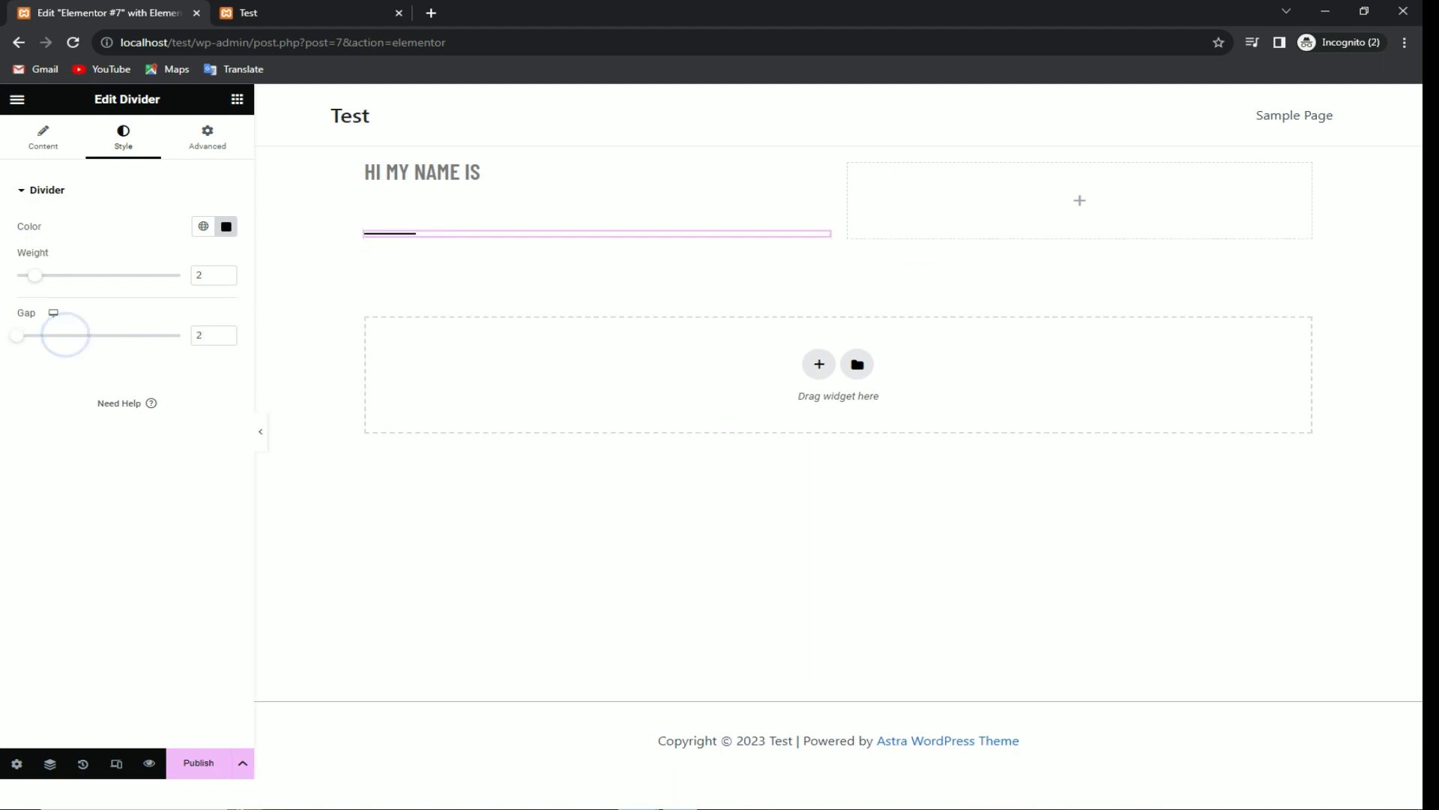
pyautogui.click(206, 147)
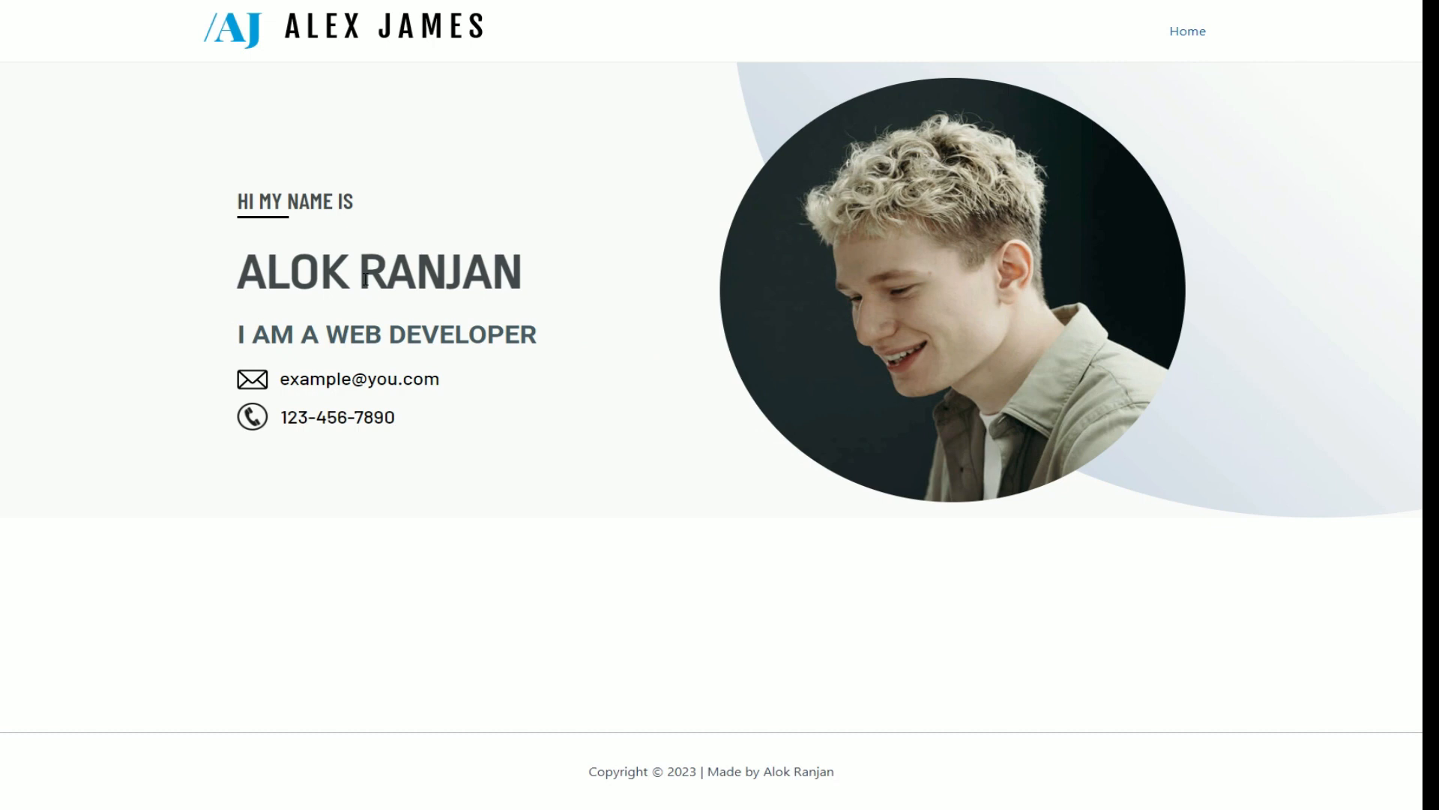
pyautogui.moveTo(251, 206); pyautogui.dragTo(315, 232)
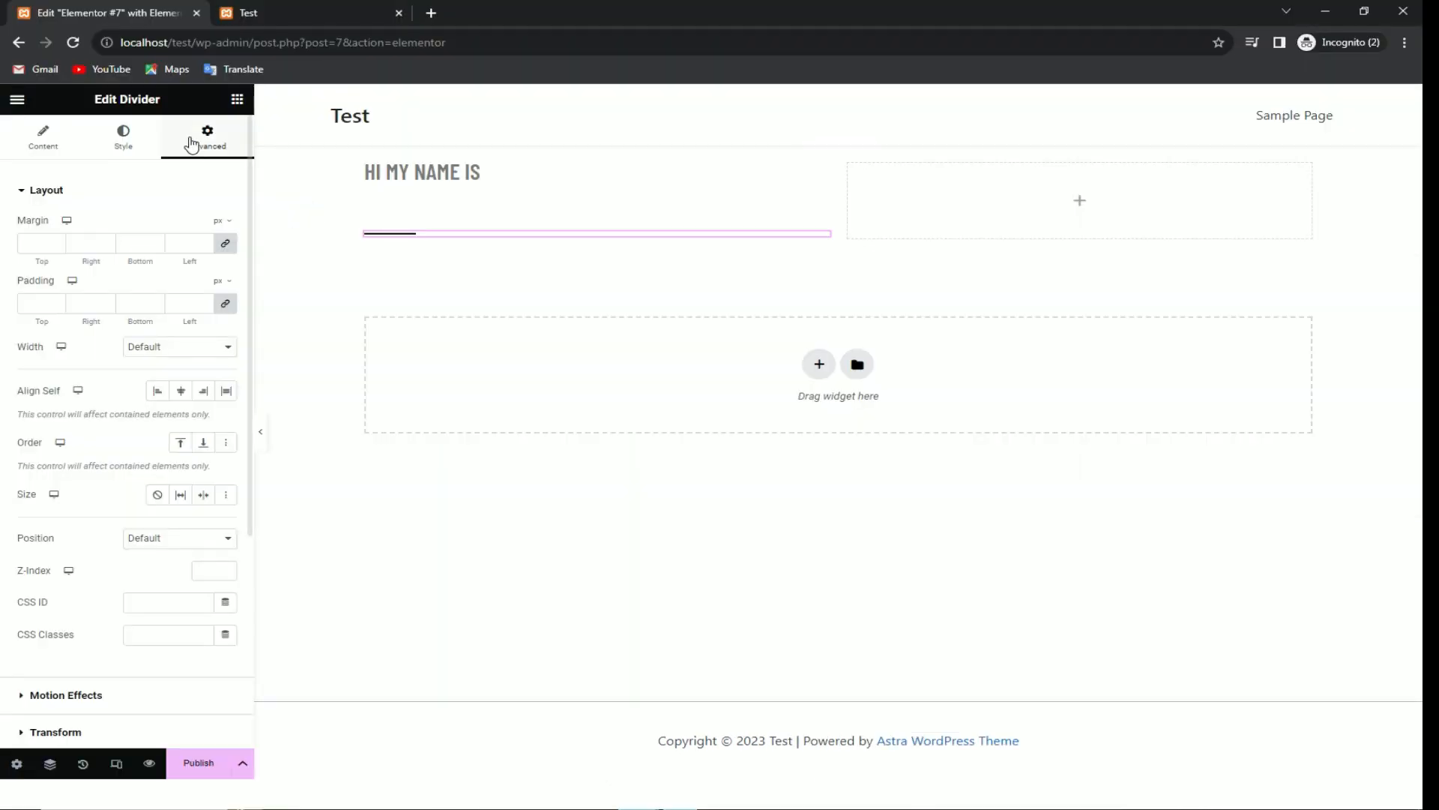
# Step: Unlink the divider's margins and set its top margin to -61
pyautogui.click(56, 246)
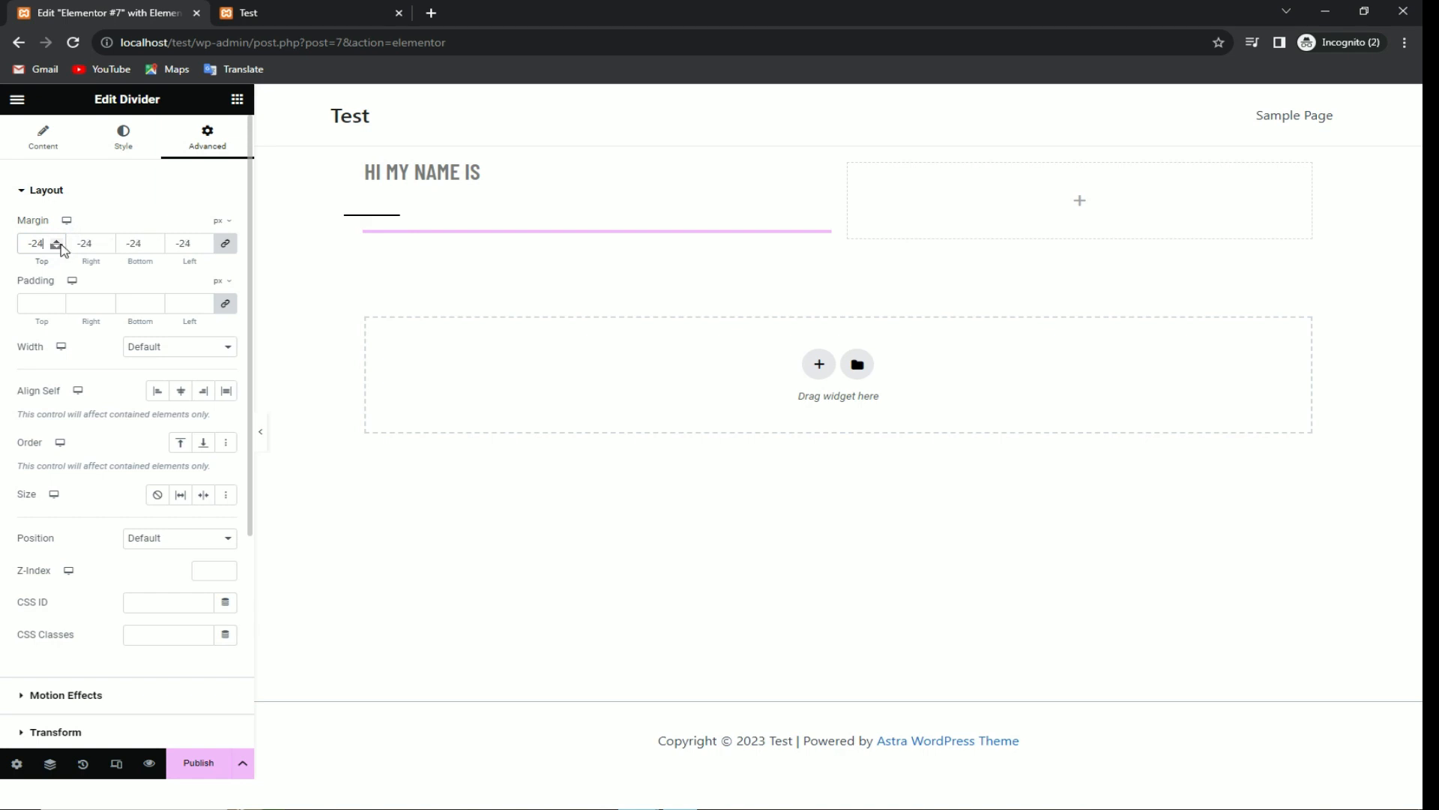
pyautogui.click(59, 240)
pyautogui.click(58, 241)
pyautogui.click(57, 247)
pyautogui.click(225, 242)
pyautogui.click(59, 247)
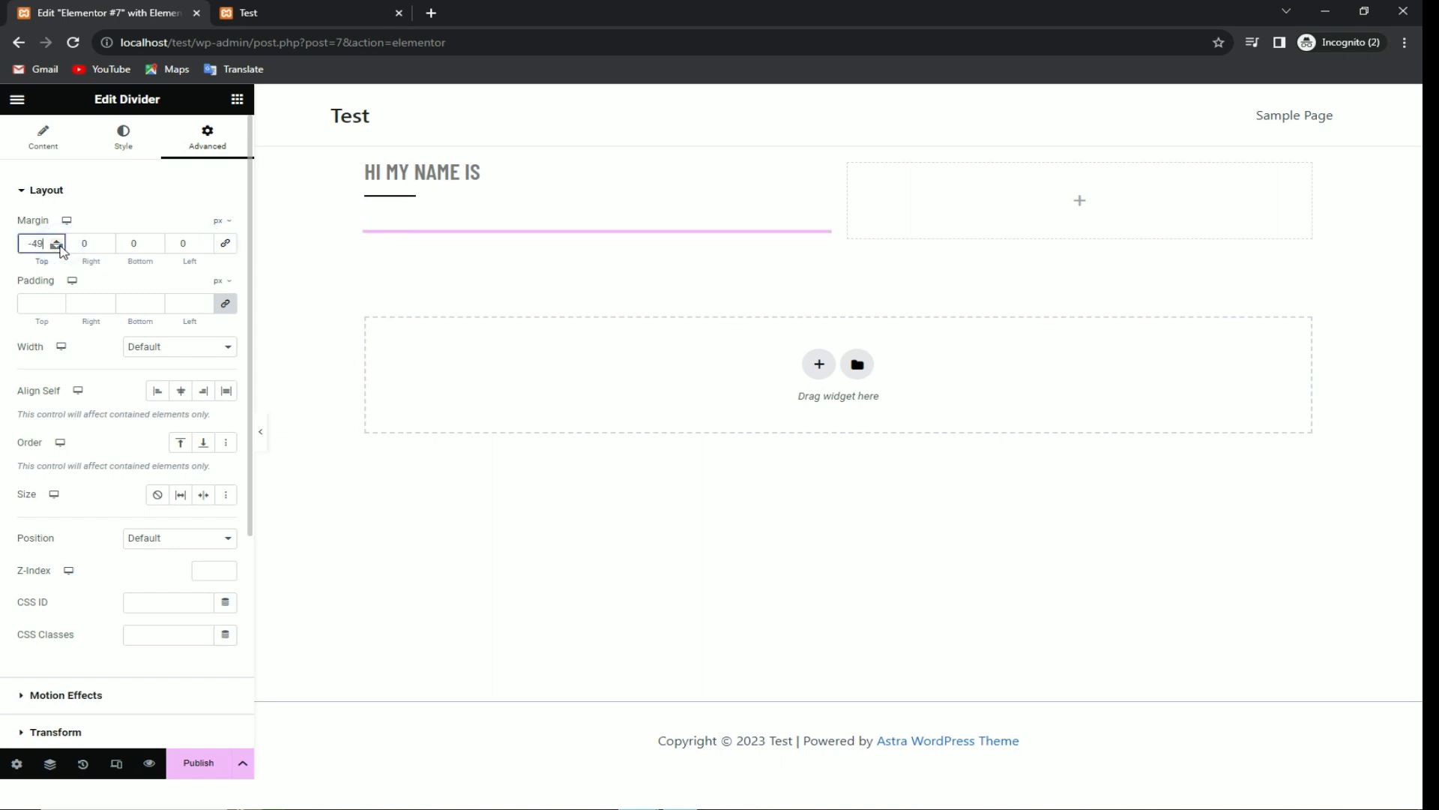
pyautogui.click(465, 259)
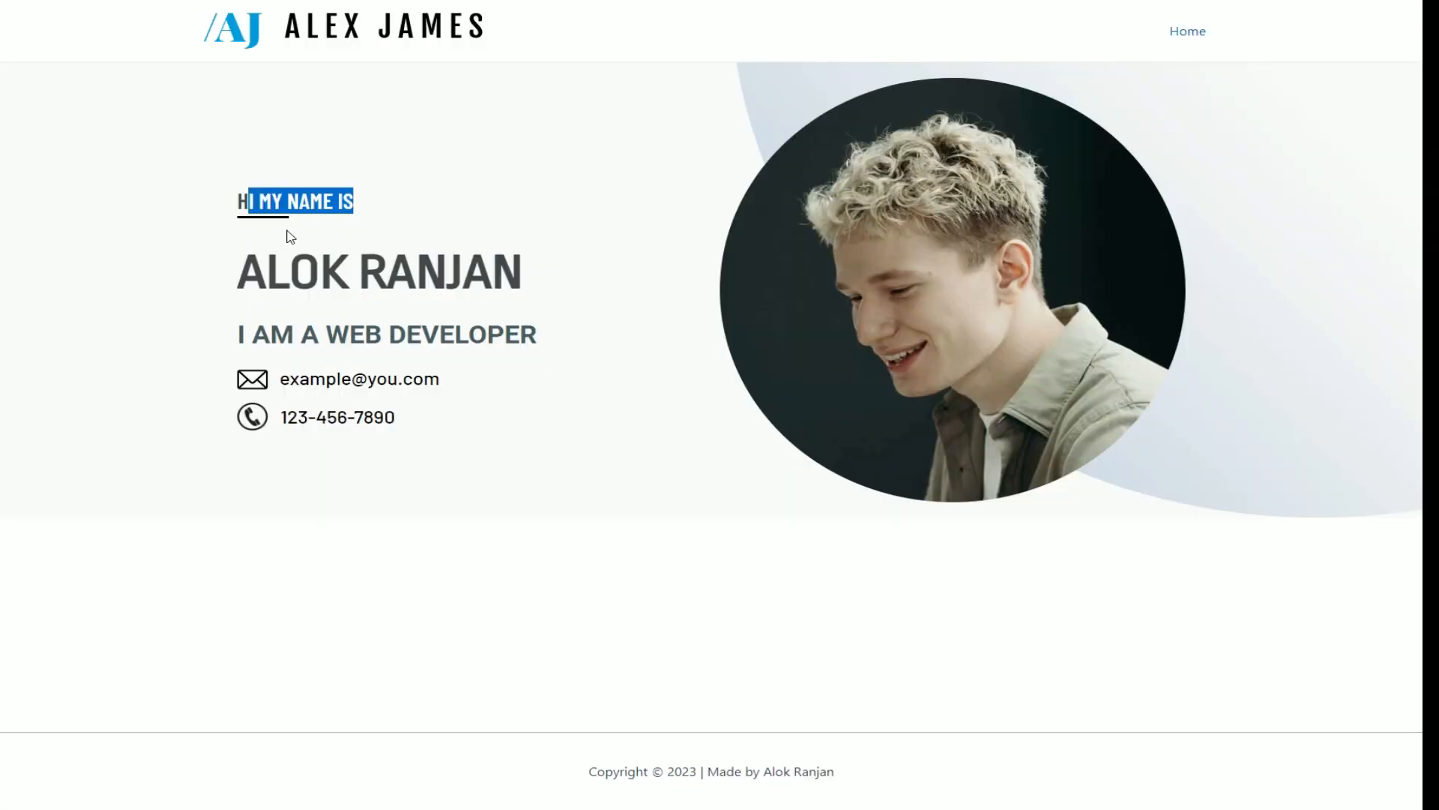
# Step: Check the reference name heading and drag a Heading widget beneath the divider
pyautogui.moveTo(249, 203); pyautogui.dragTo(294, 219)
pyautogui.click(367, 240)
pyautogui.moveTo(267, 270)
pyautogui.mouseDown()
pyautogui.moveTo(555, 252)
pyautogui.moveTo(252, 267)
pyautogui.mouseUp()
pyautogui.click(556, 245)
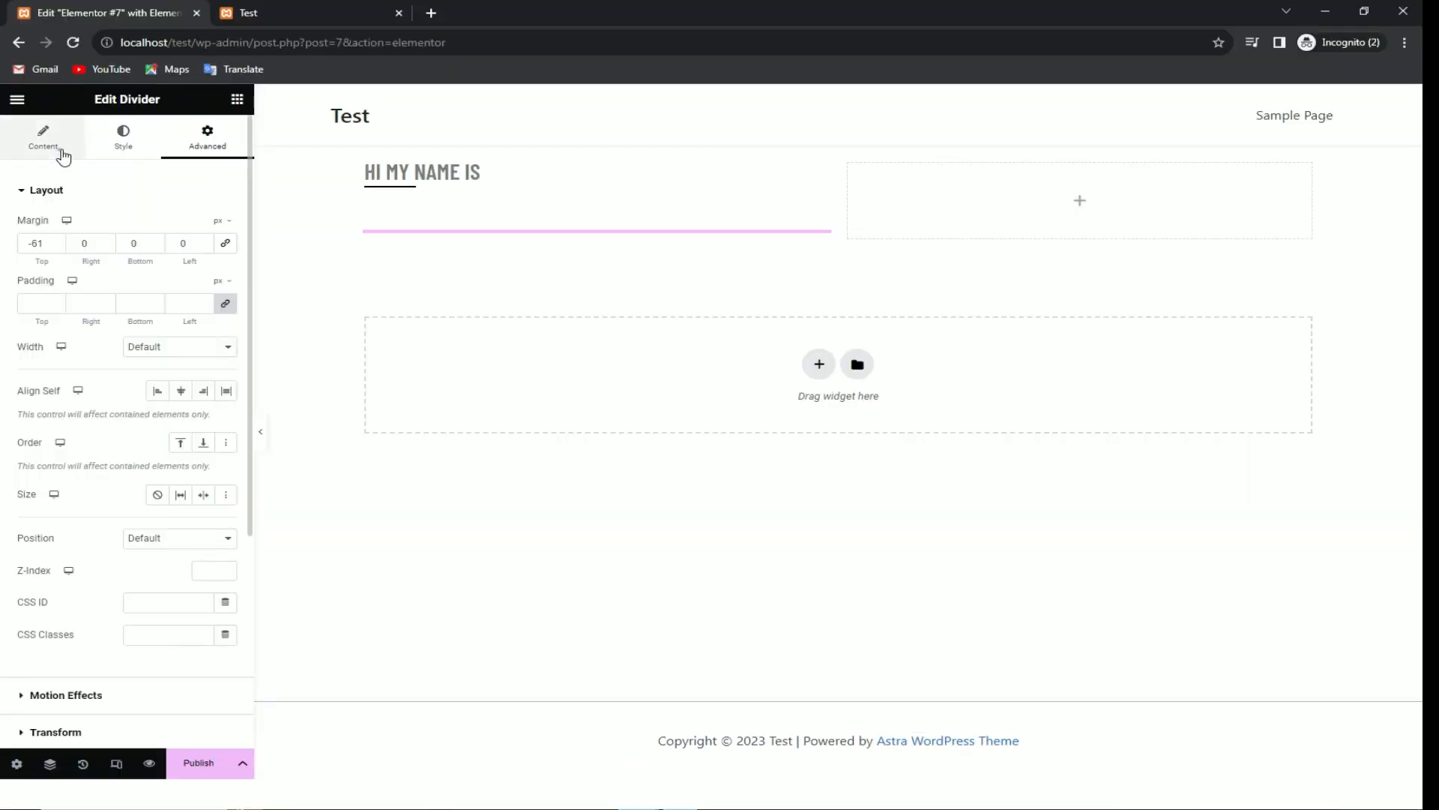
pyautogui.click(58, 147)
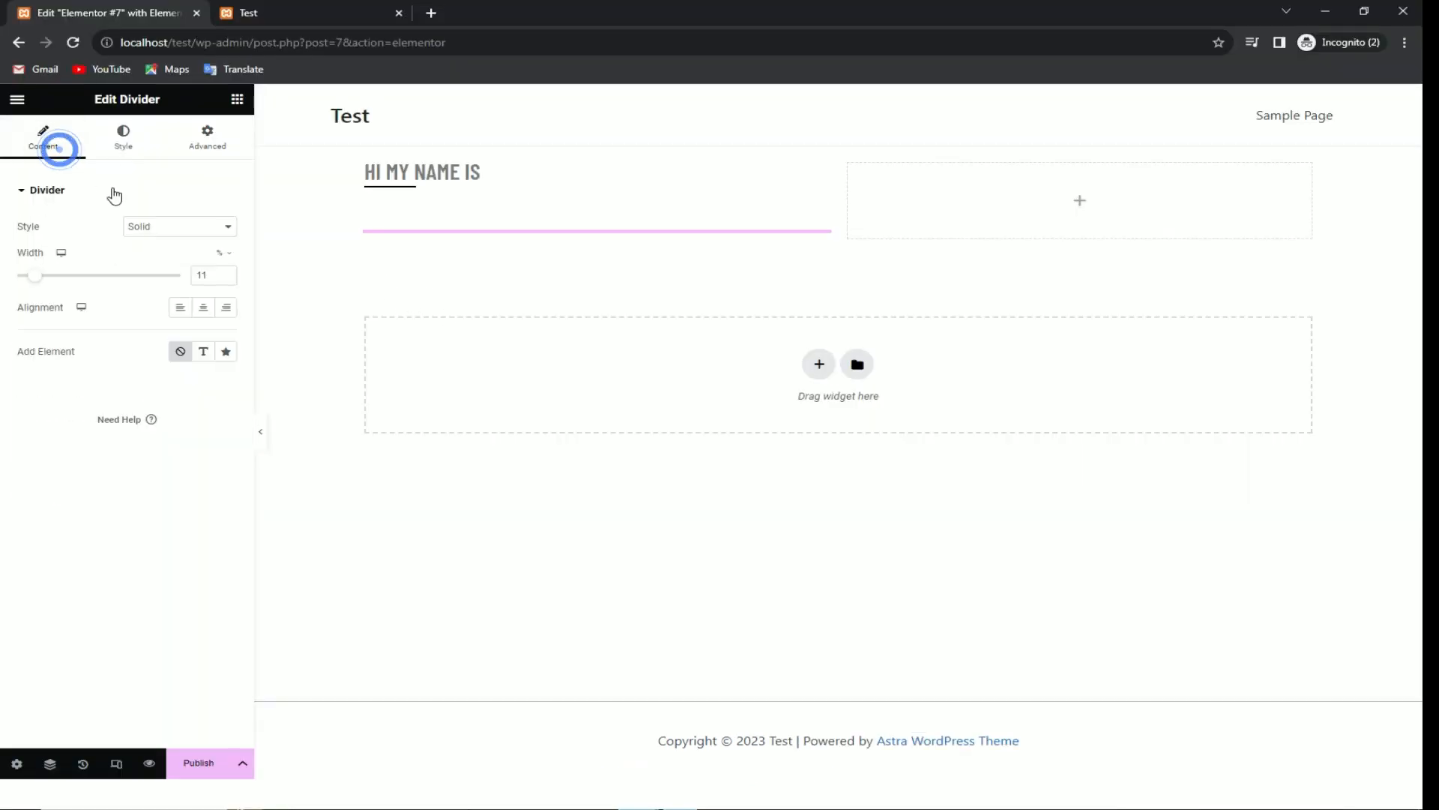
pyautogui.click(237, 99)
pyautogui.moveTo(71, 463); pyautogui.dragTo(424, 226)
# Step: Replace the heading placeholder text with the person's name
pyautogui.click(479, 247)
pyautogui.hotkey('ctrl', 'a')
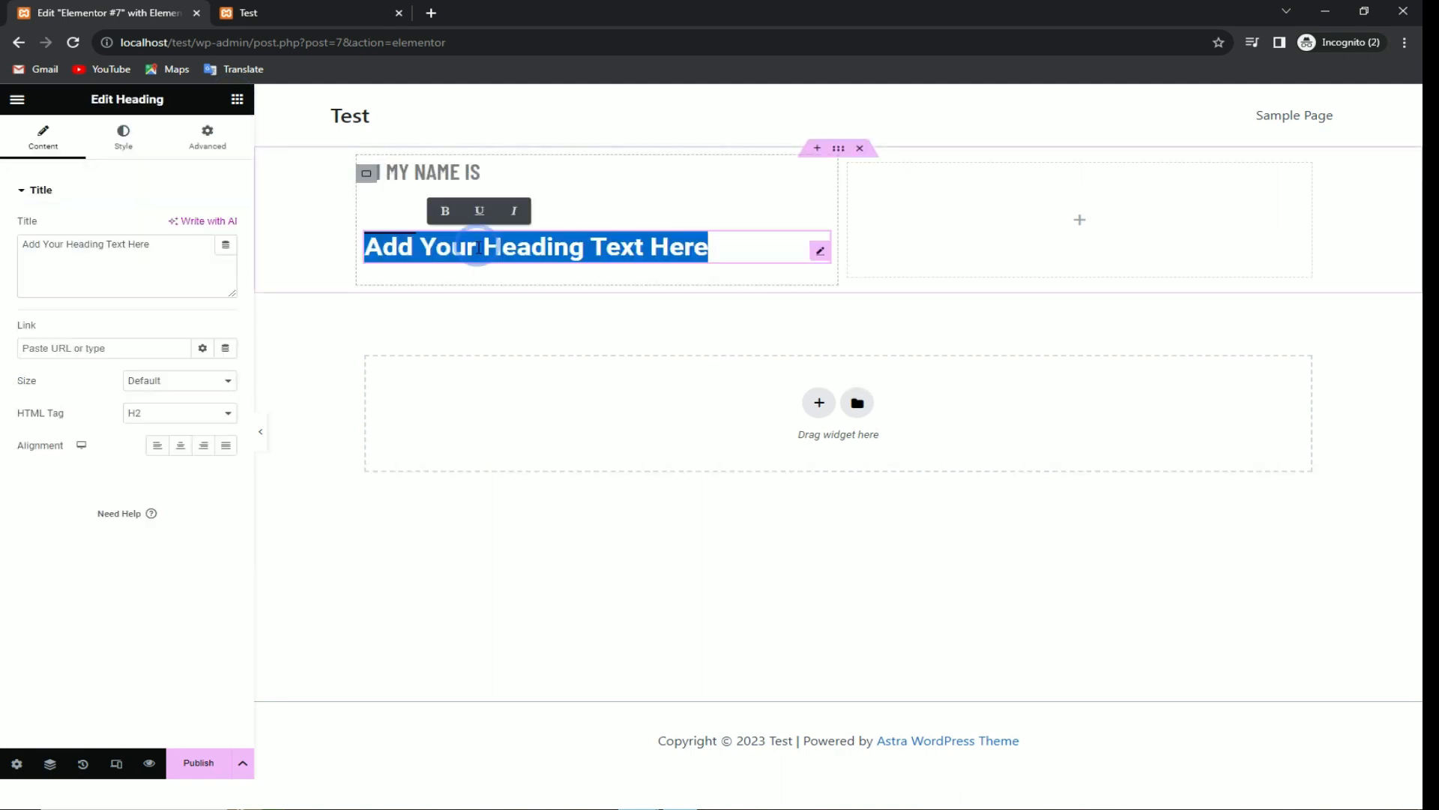
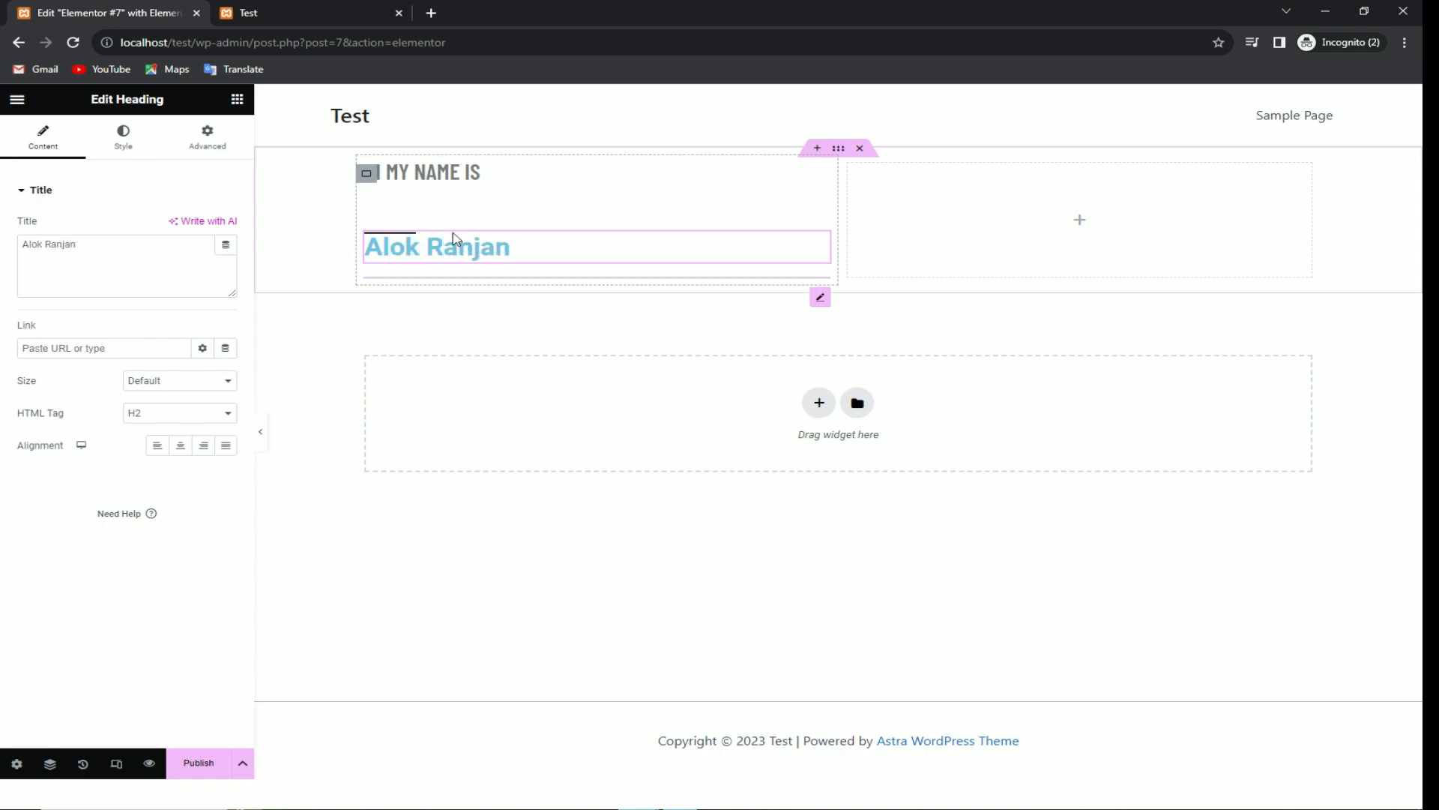
pyautogui.hotkey('ctrl', 'a')
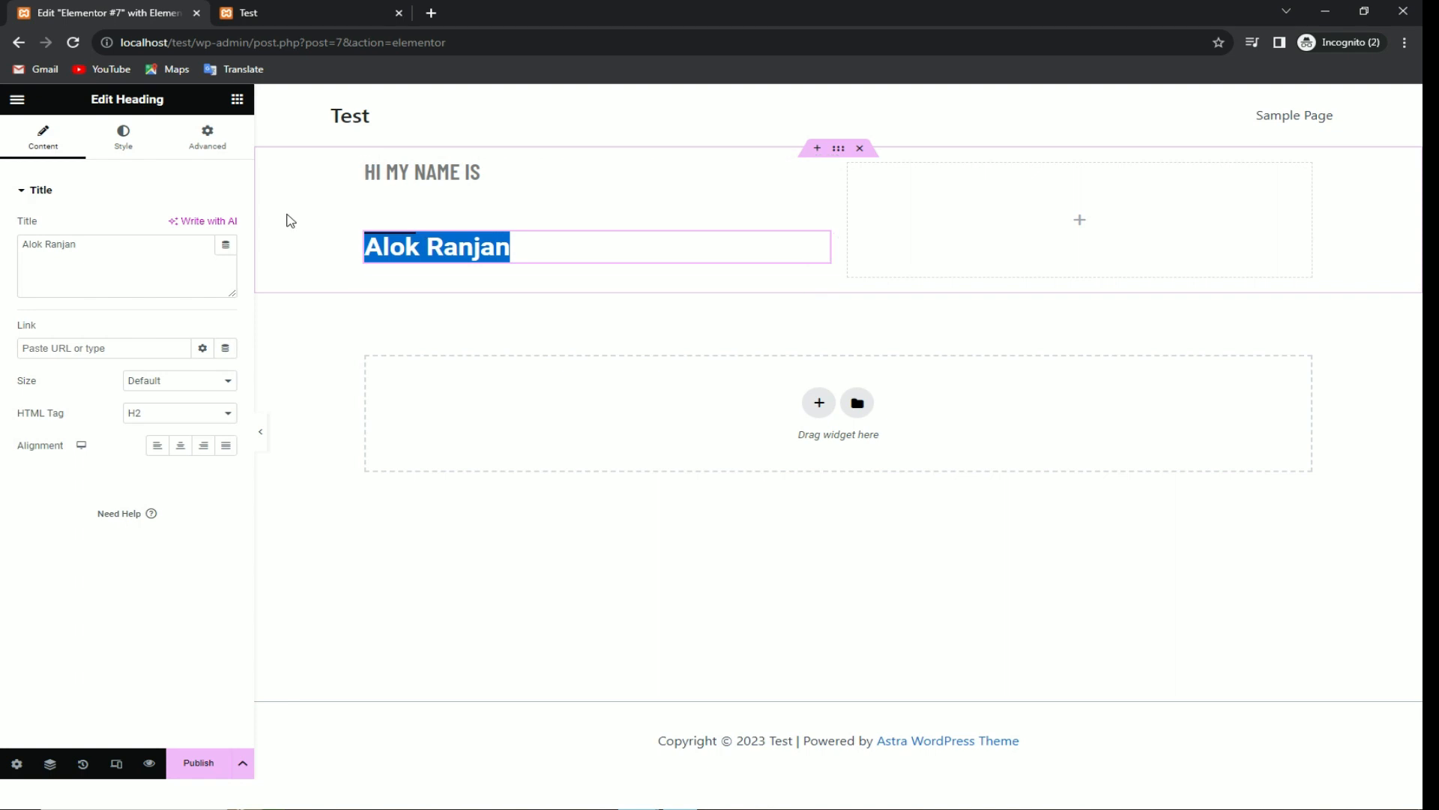
pyautogui.click(335, 233)
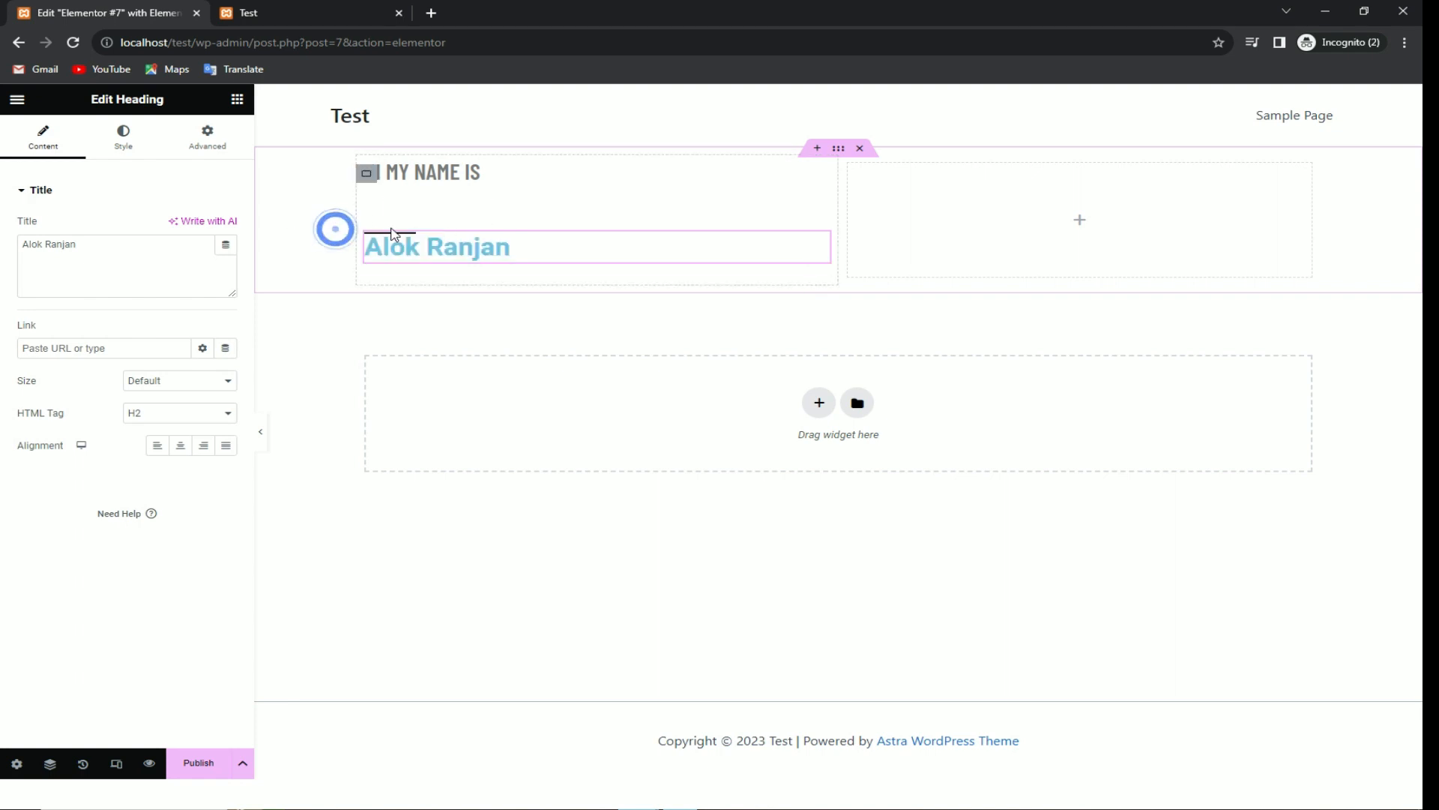
pyautogui.moveTo(405, 244)
pyautogui.mouseDown()
pyautogui.moveTo(416, 274)
pyautogui.moveTo(392, 215)
pyautogui.moveTo(386, 258)
pyautogui.mouseUp()
# Step: Style the name heading in Roboto, uppercase, 45 px, with a dark grey text colour
pyautogui.click(123, 135)
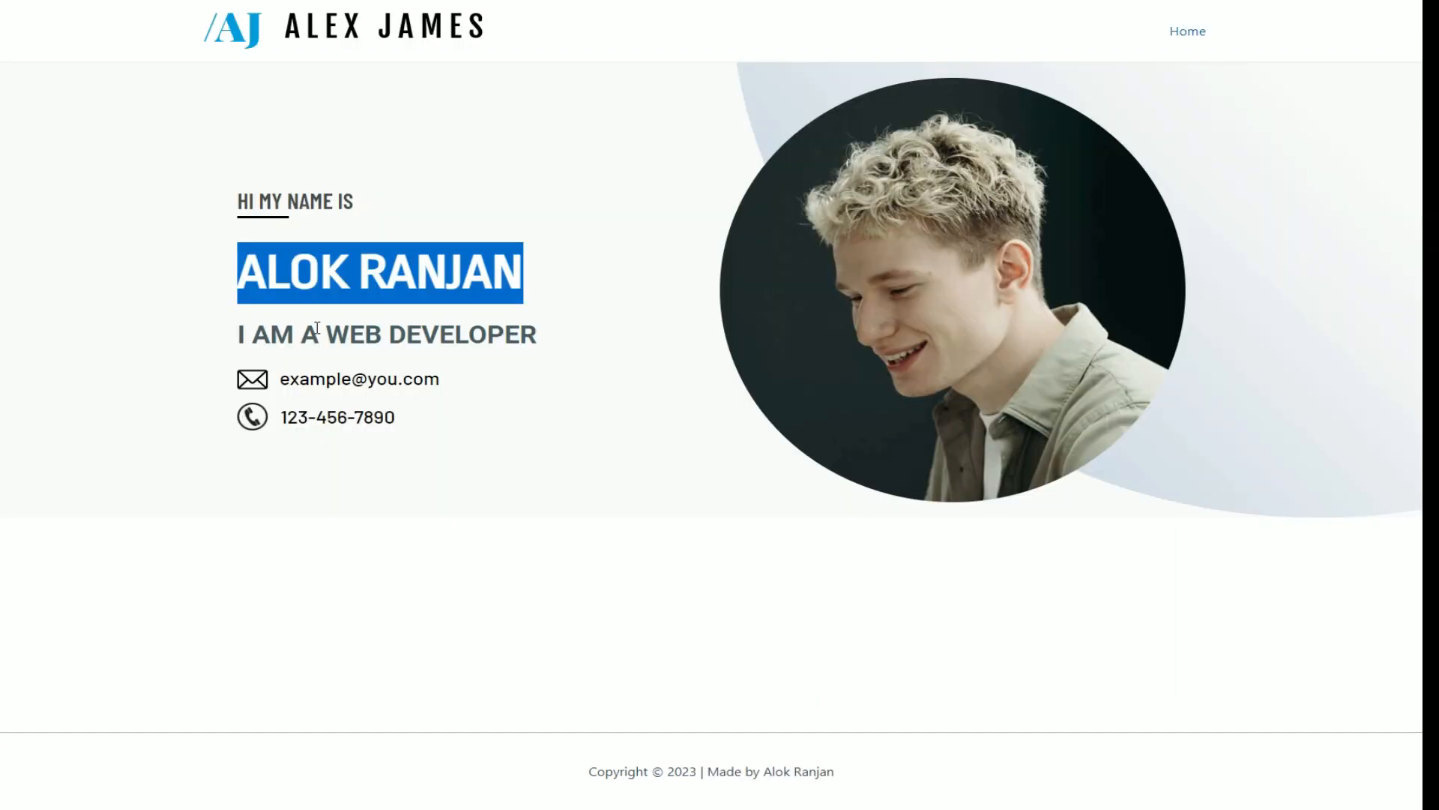
pyautogui.click(281, 285)
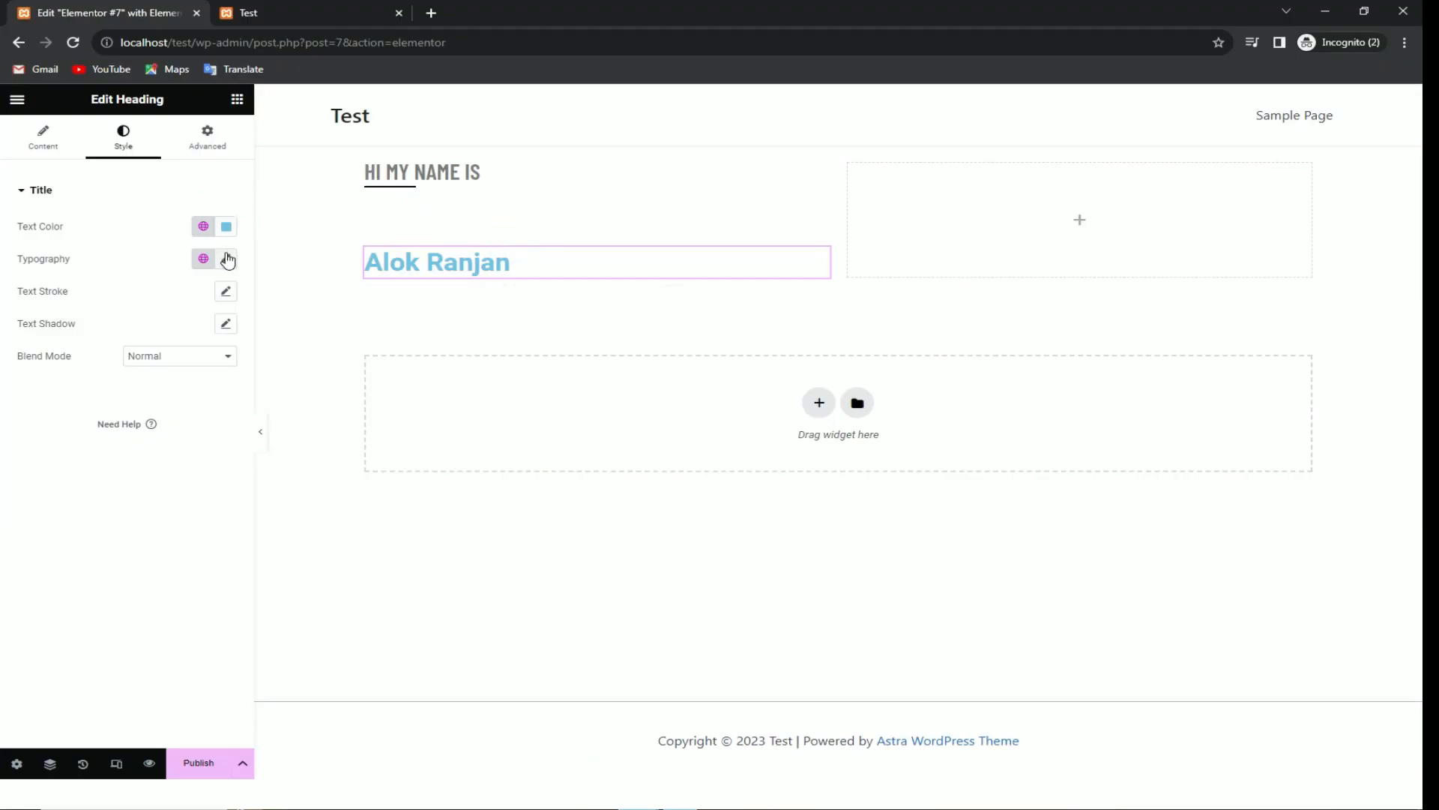
pyautogui.click(225, 259)
pyautogui.click(187, 330)
pyautogui.click(119, 346)
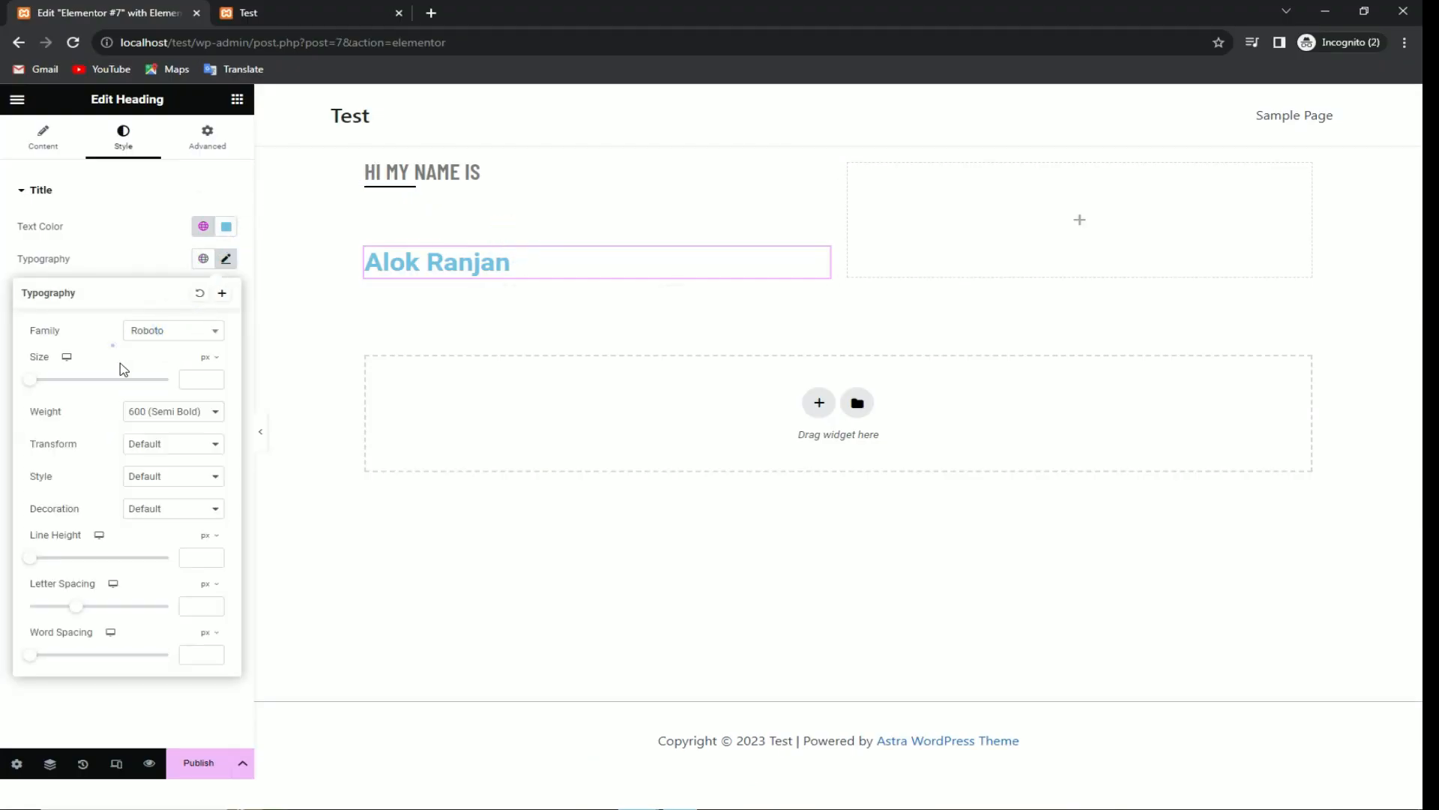
pyautogui.click(137, 453)
pyautogui.click(146, 475)
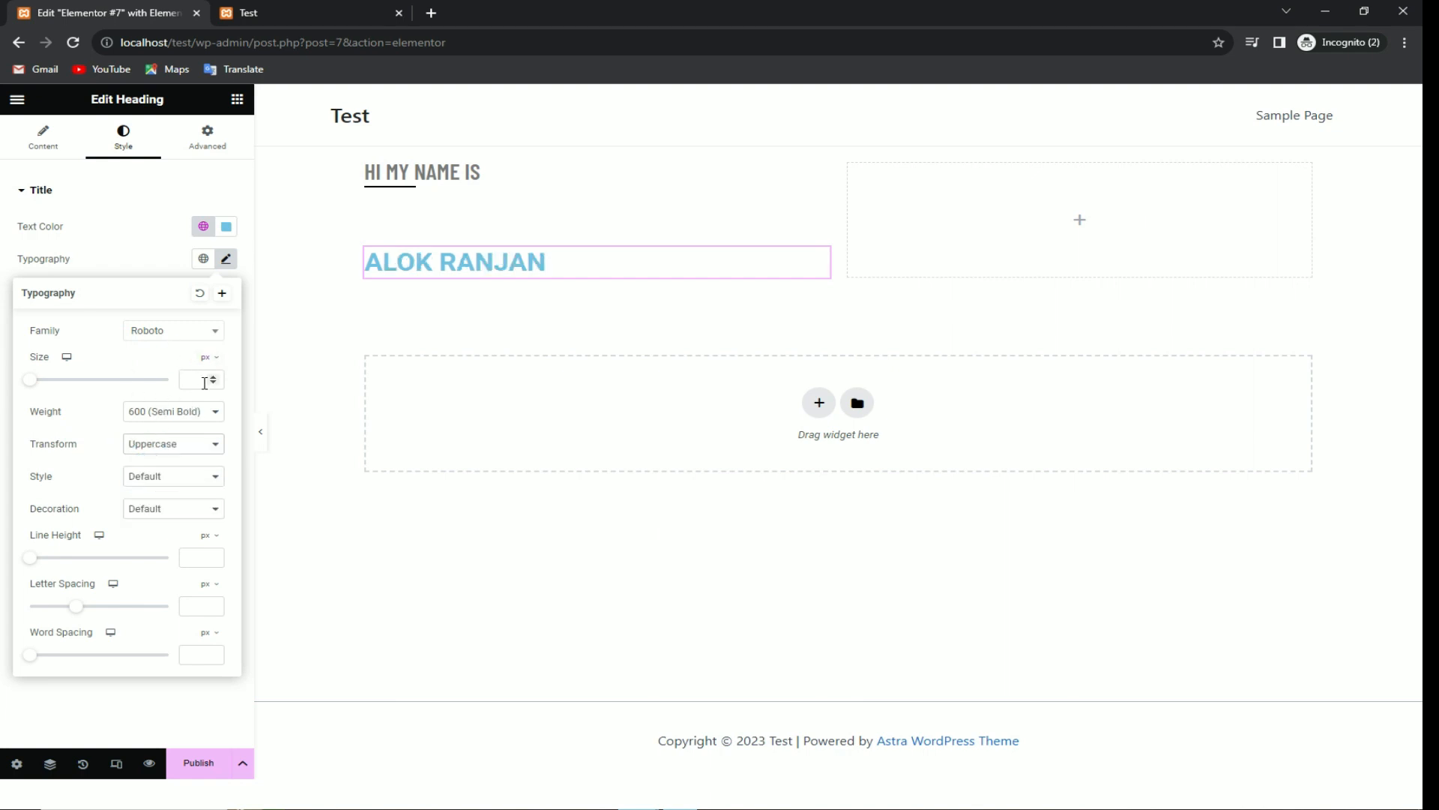
pyautogui.moveTo(32, 380); pyautogui.dragTo(61, 381)
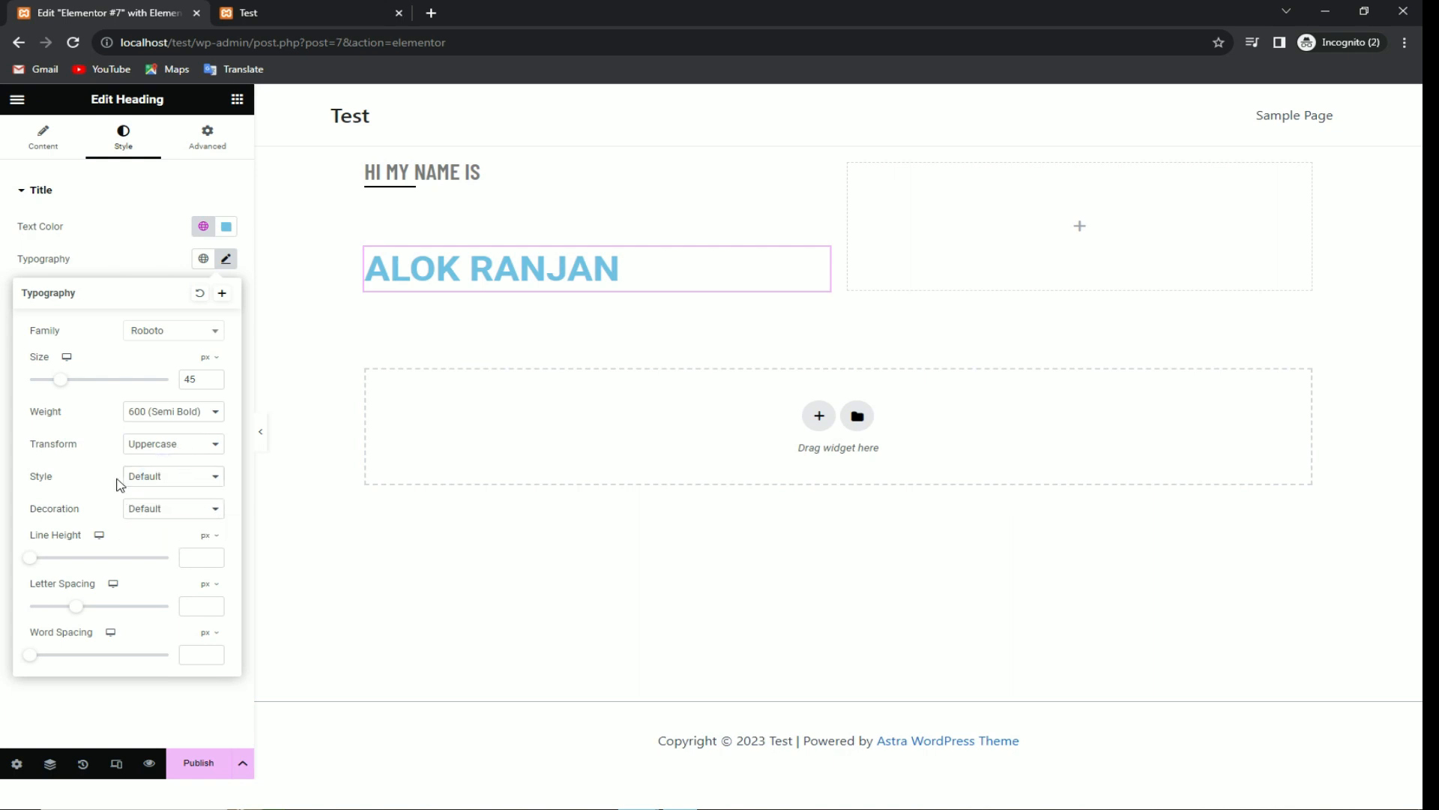
pyautogui.click(229, 226)
pyautogui.moveTo(169, 352)
pyautogui.mouseDown()
pyautogui.moveTo(154, 353)
pyautogui.moveTo(164, 367)
pyautogui.mouseUp()
# Step: Compare the name heading with the finished reference page and dismiss the colour picker
pyautogui.hotkey('alt', 'Tab')
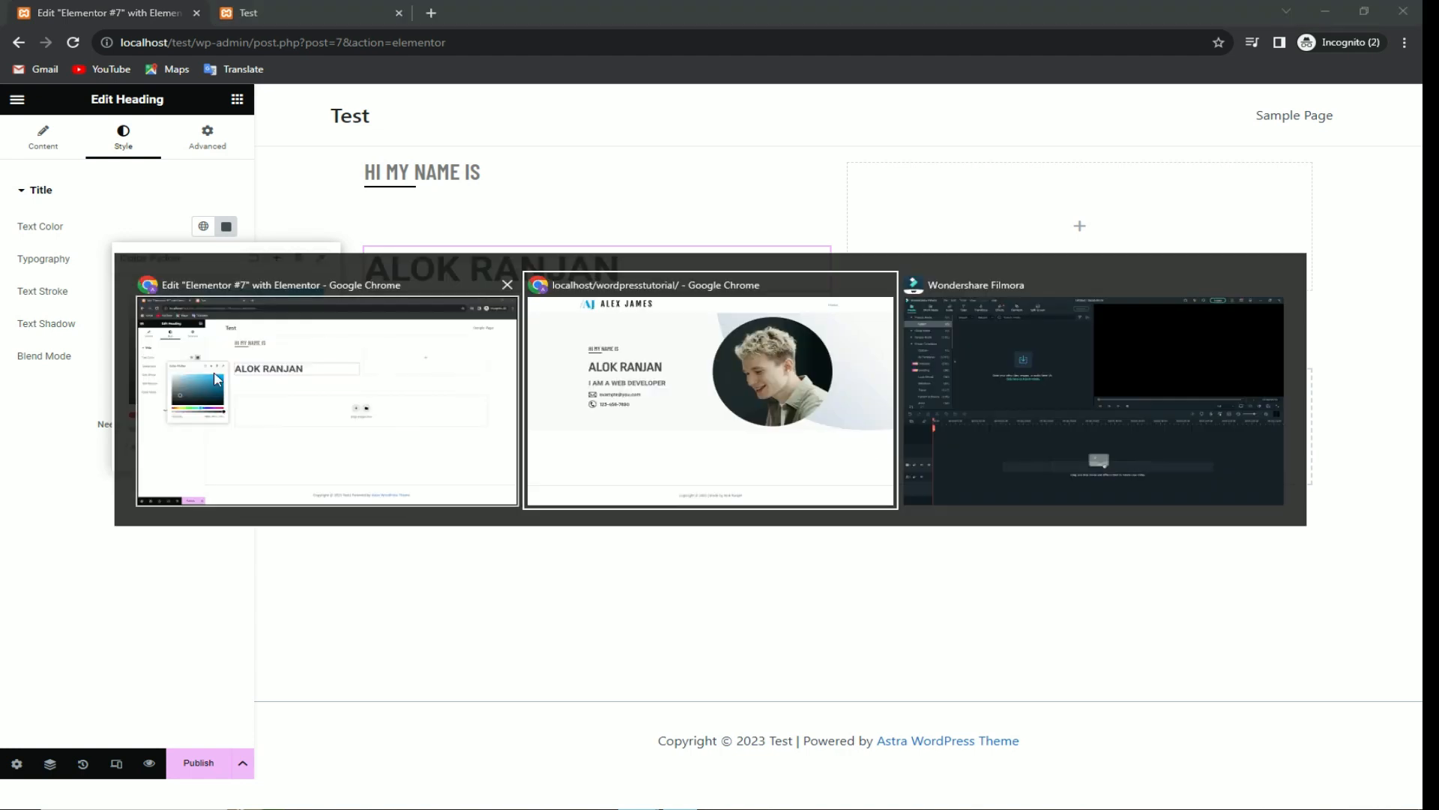
pyautogui.moveTo(271, 272); pyautogui.dragTo(465, 271)
pyautogui.click(487, 264)
pyautogui.hotkey('alt', 'Tab')
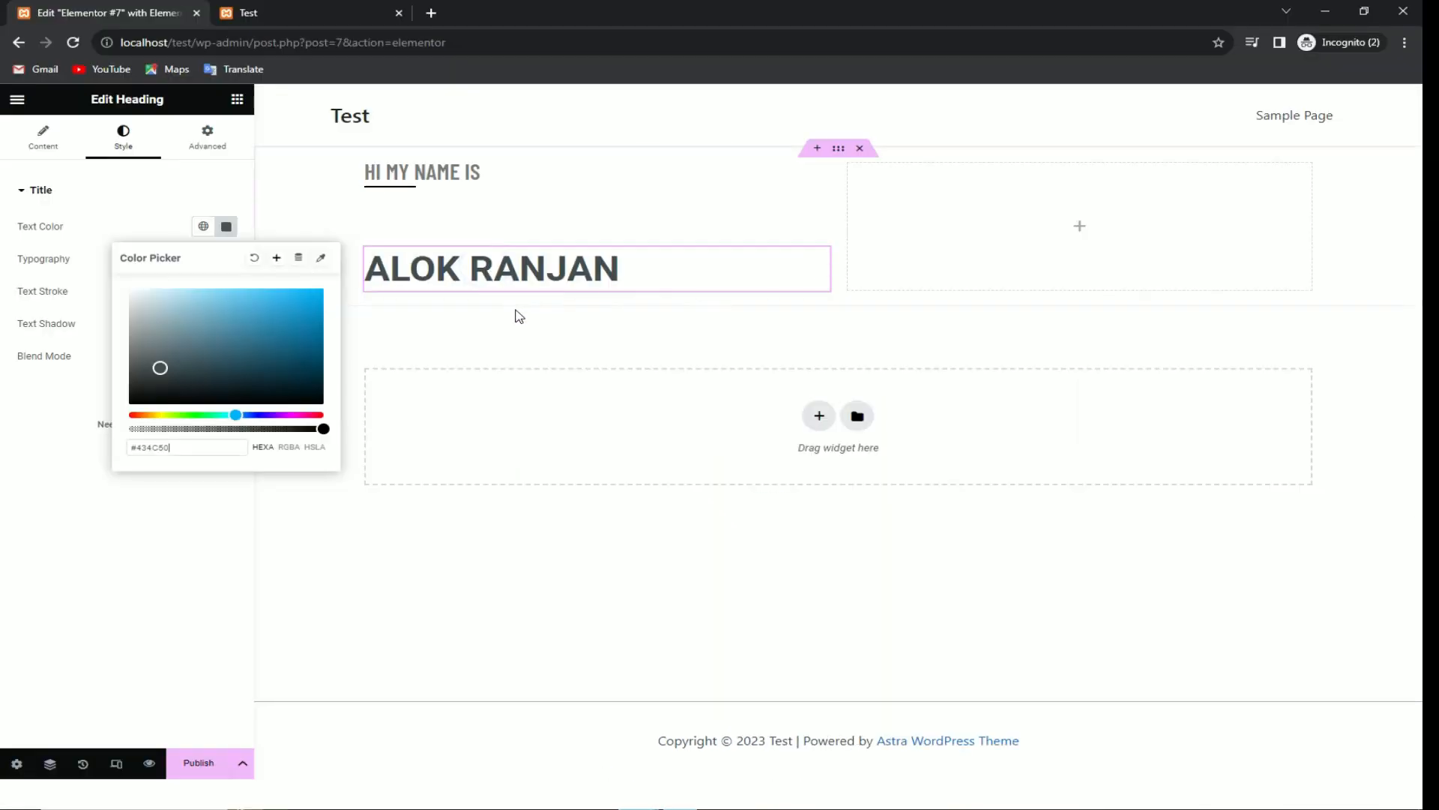
pyautogui.click(75, 429)
# Step: Try the Road Rage, RocknRoll One and Rowdies fonts on the name heading
pyautogui.click(228, 259)
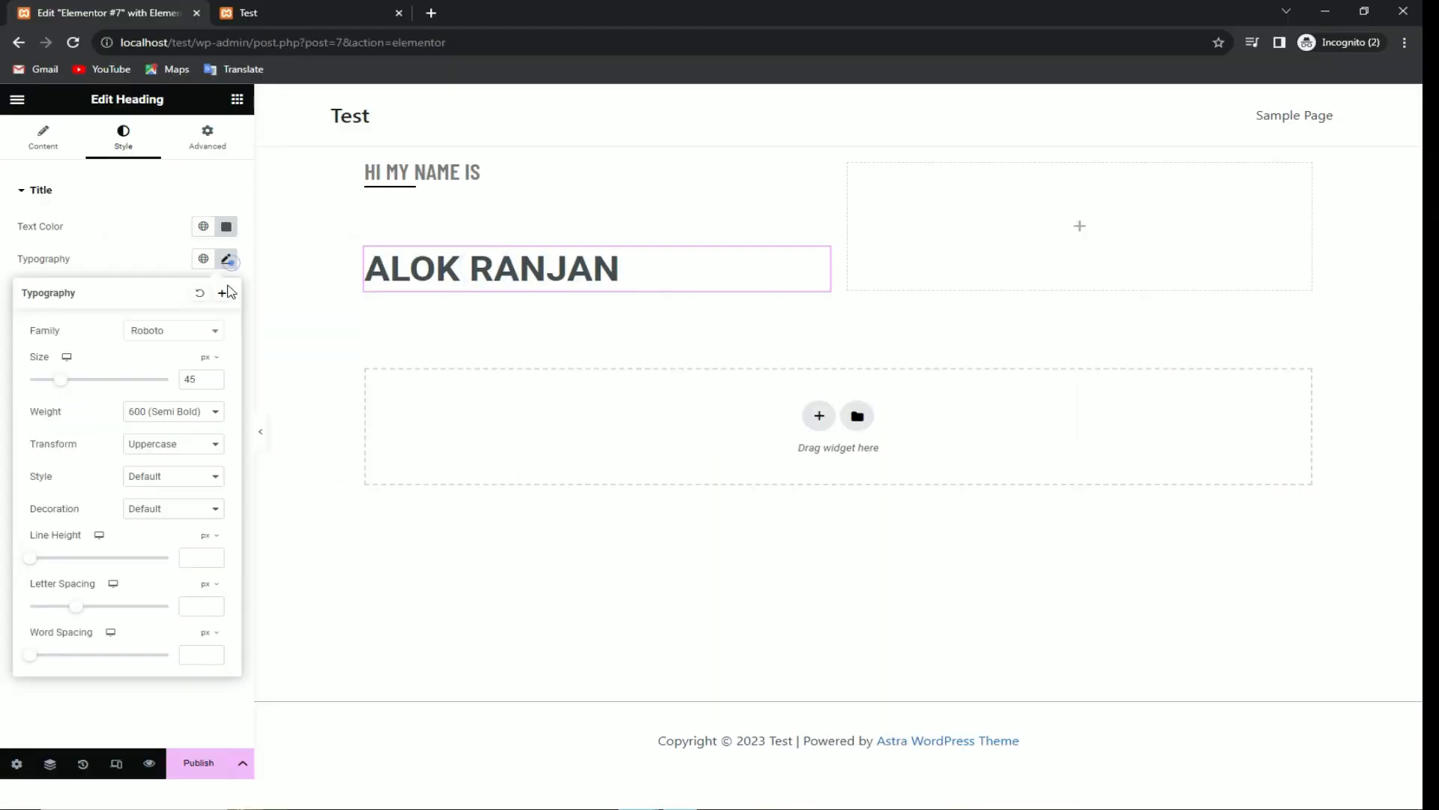
pyautogui.click(195, 330)
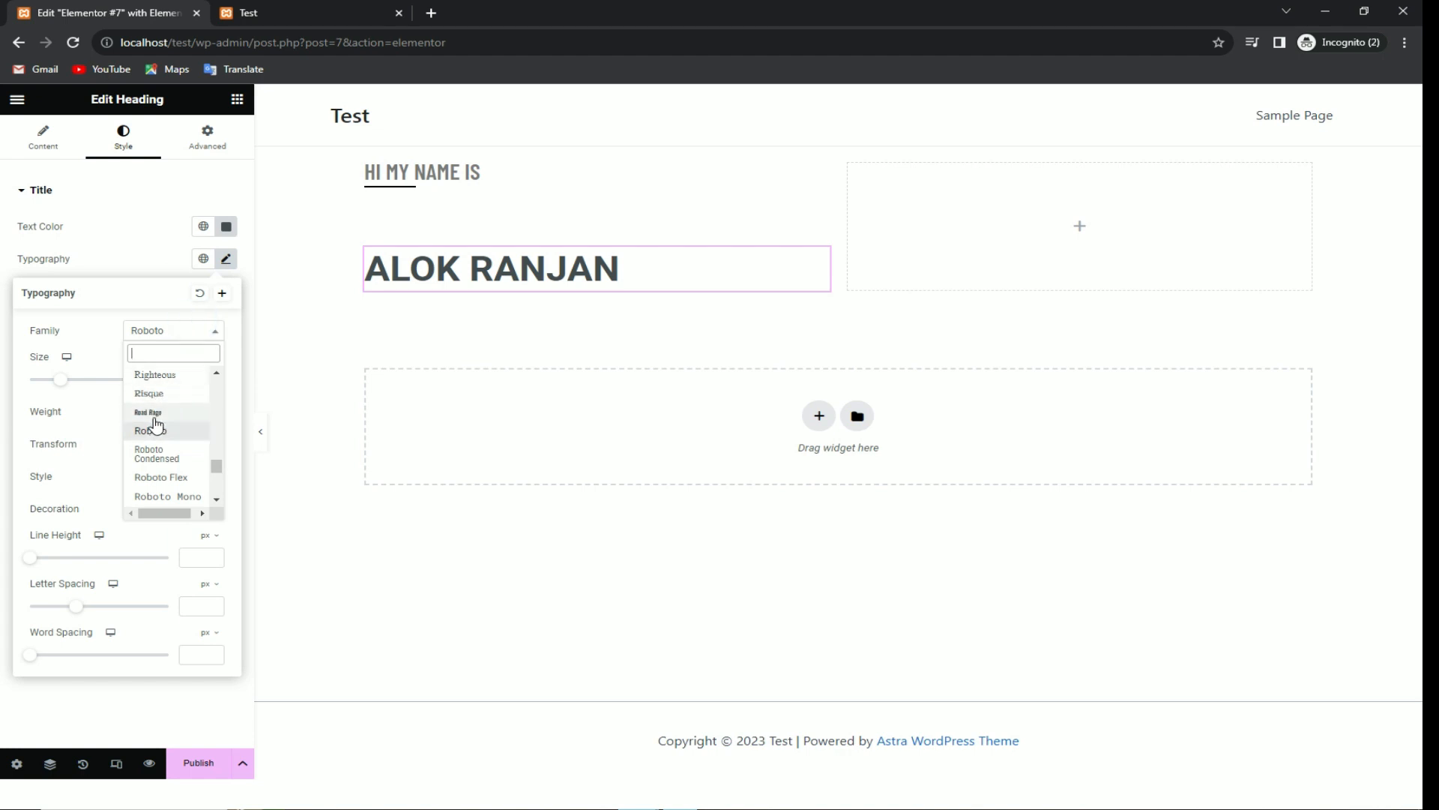
pyautogui.click(156, 424)
pyautogui.click(184, 332)
pyautogui.scroll(-3, 176, 413)
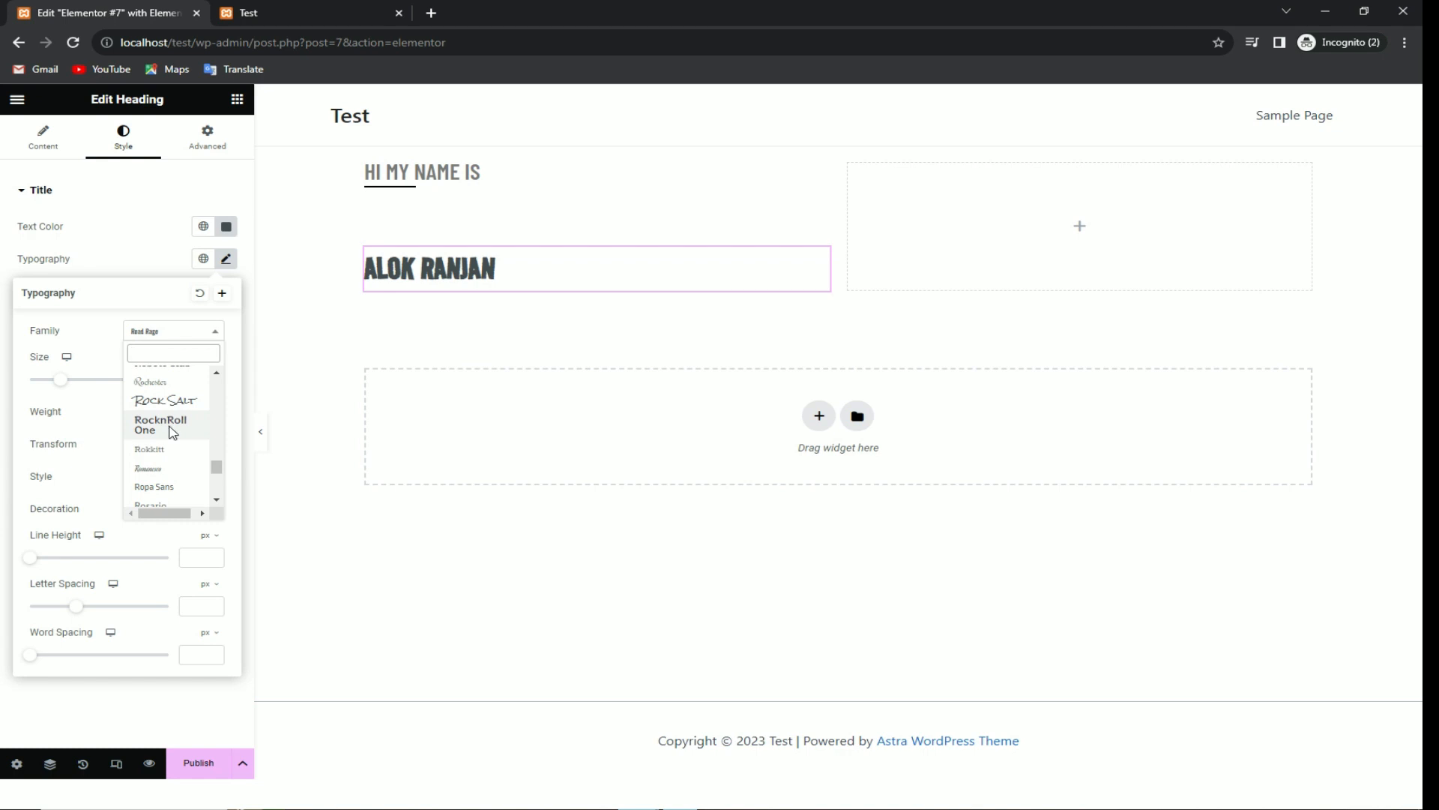
pyautogui.click(172, 426)
pyautogui.click(181, 335)
pyautogui.scroll(-2, 157, 435)
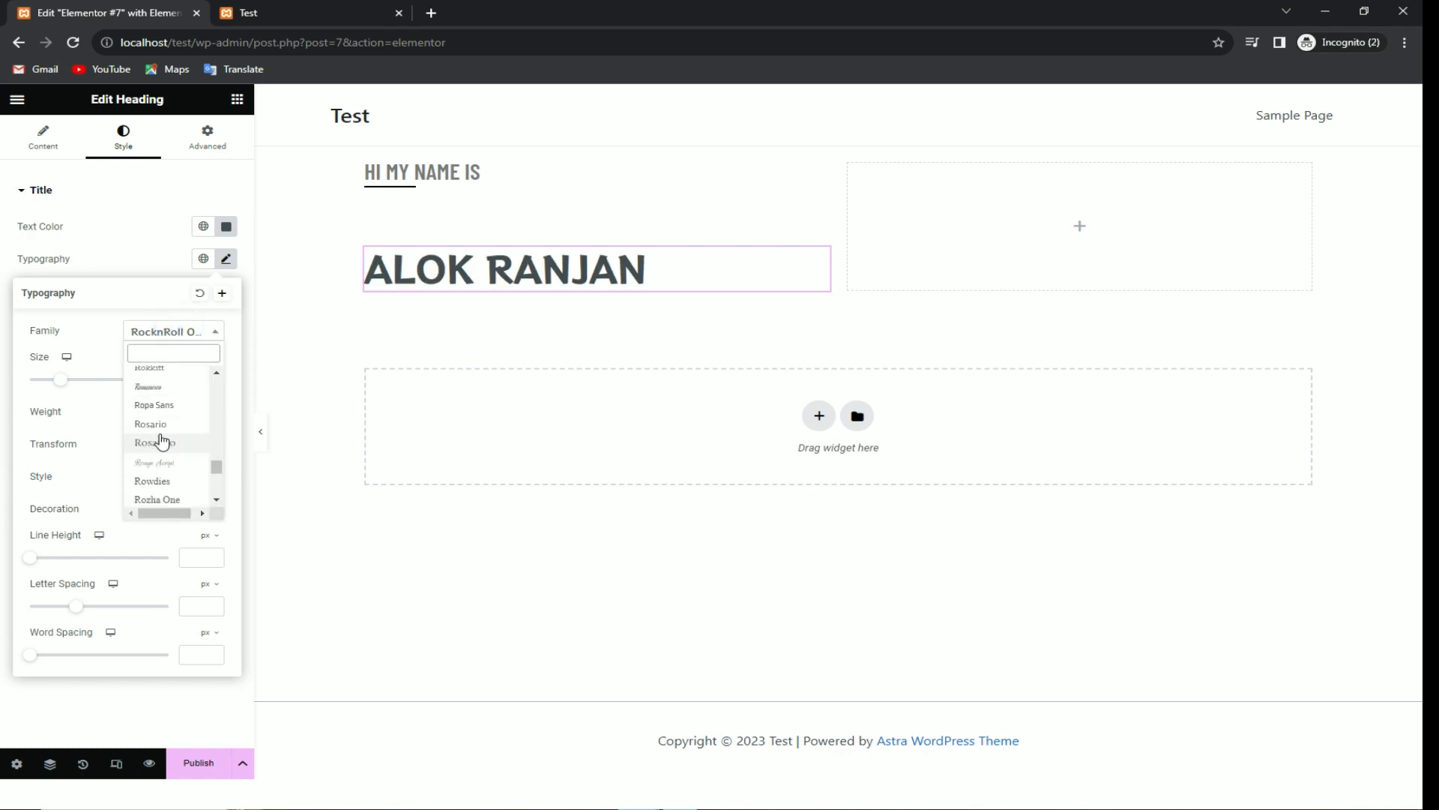
pyautogui.click(177, 484)
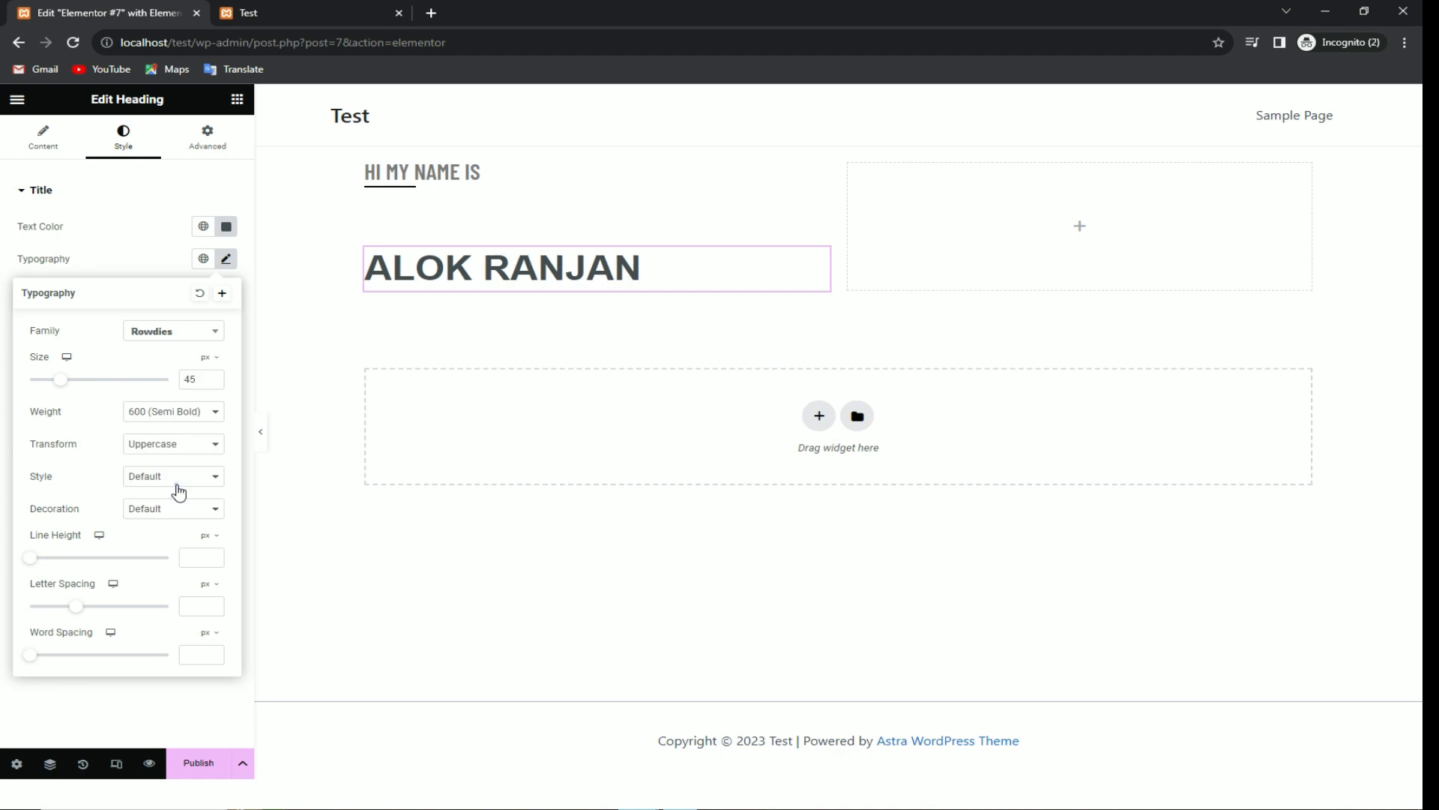
# Step: Set the name heading to Ropa Sans, Extra Bold (800), at 53 px
pyautogui.click(184, 335)
pyautogui.scroll(-4, 177, 431)
pyautogui.scroll(-3, 180, 465)
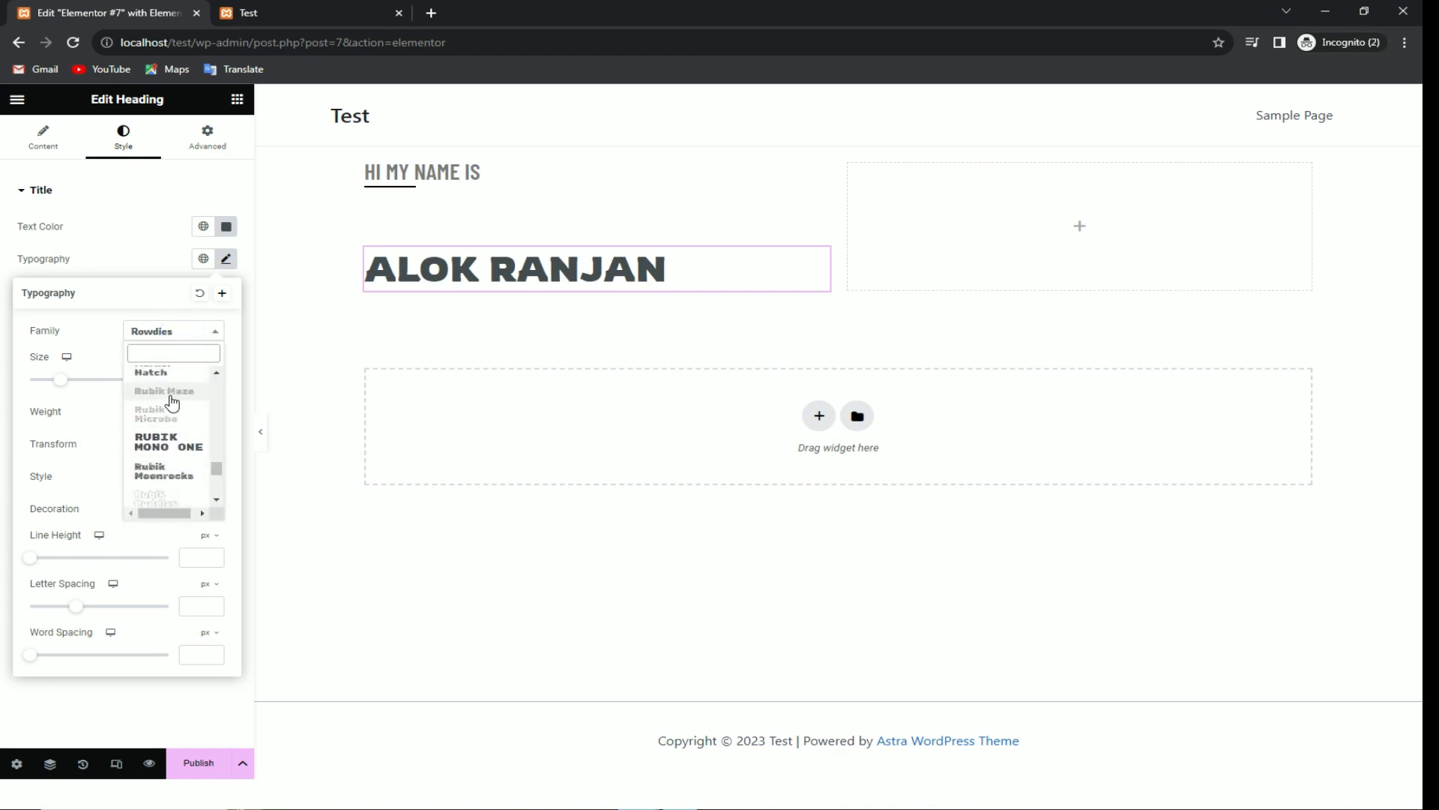
pyautogui.scroll(5, 171, 403)
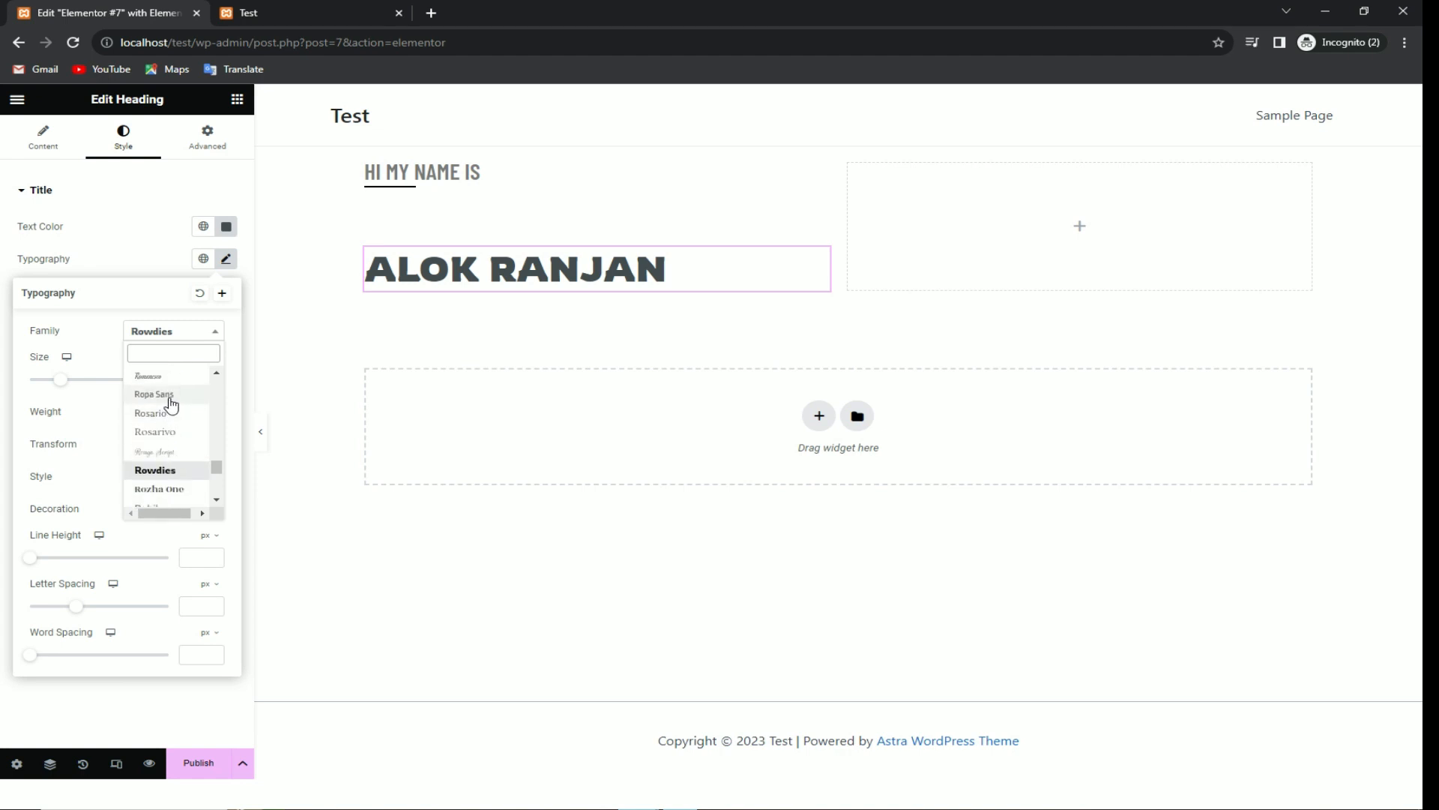
pyautogui.click(171, 397)
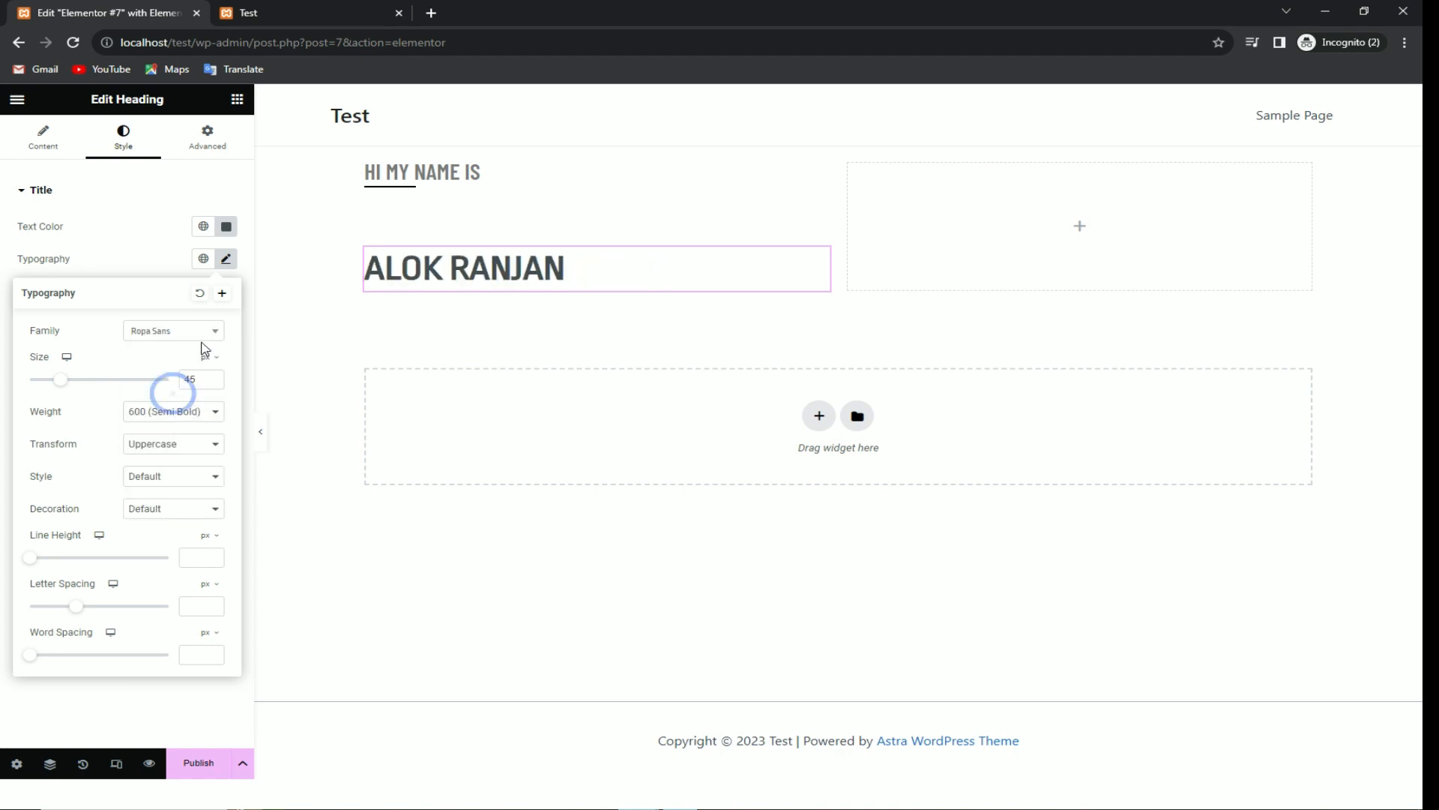
pyautogui.click(177, 410)
pyautogui.click(158, 508)
pyautogui.moveTo(62, 380); pyautogui.dragTo(71, 385)
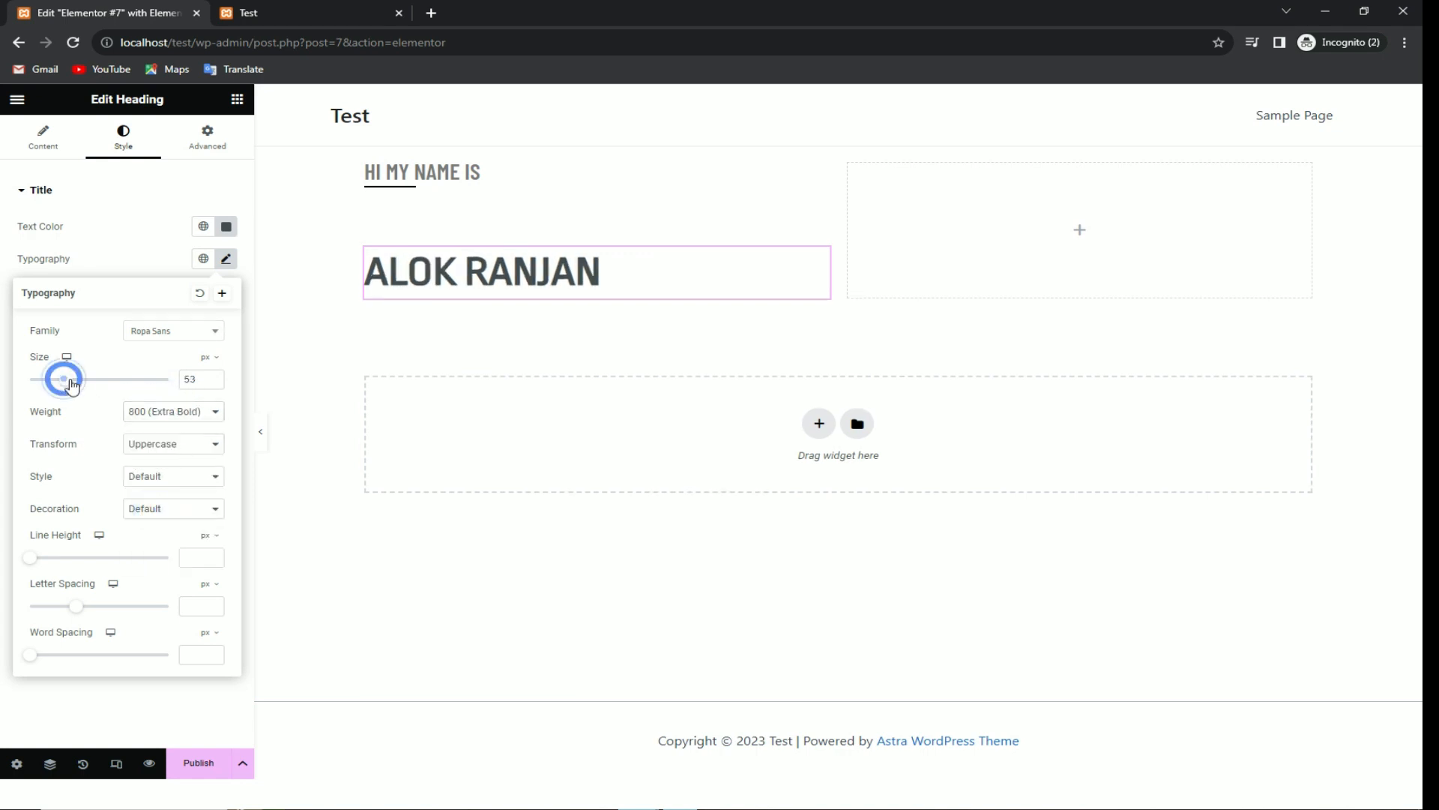
pyautogui.click(300, 248)
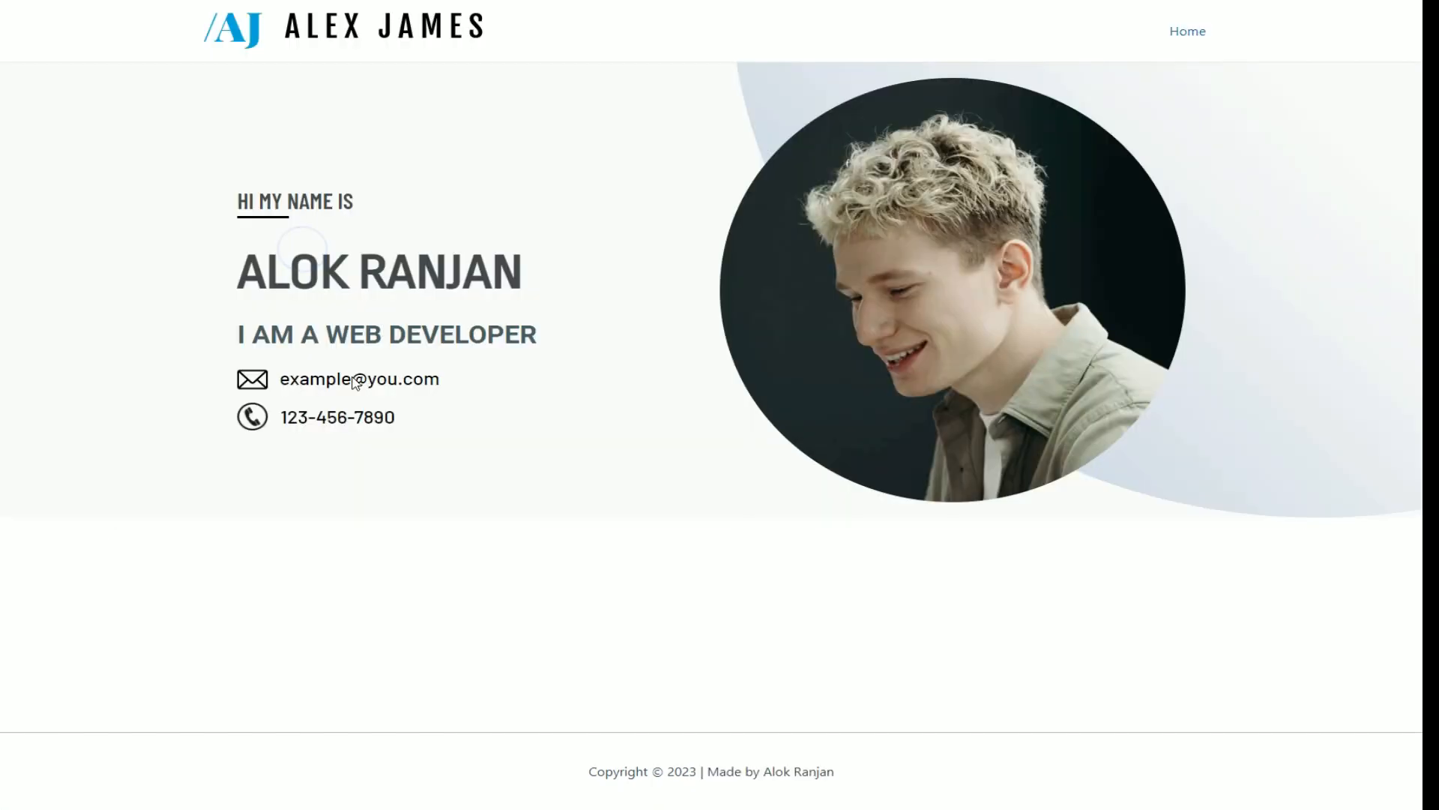
# Step: Check the reference subtitle and add another heading widget below the name heading
pyautogui.moveTo(232, 339); pyautogui.dragTo(574, 339)
pyautogui.hotkey('ctrl', 'c')
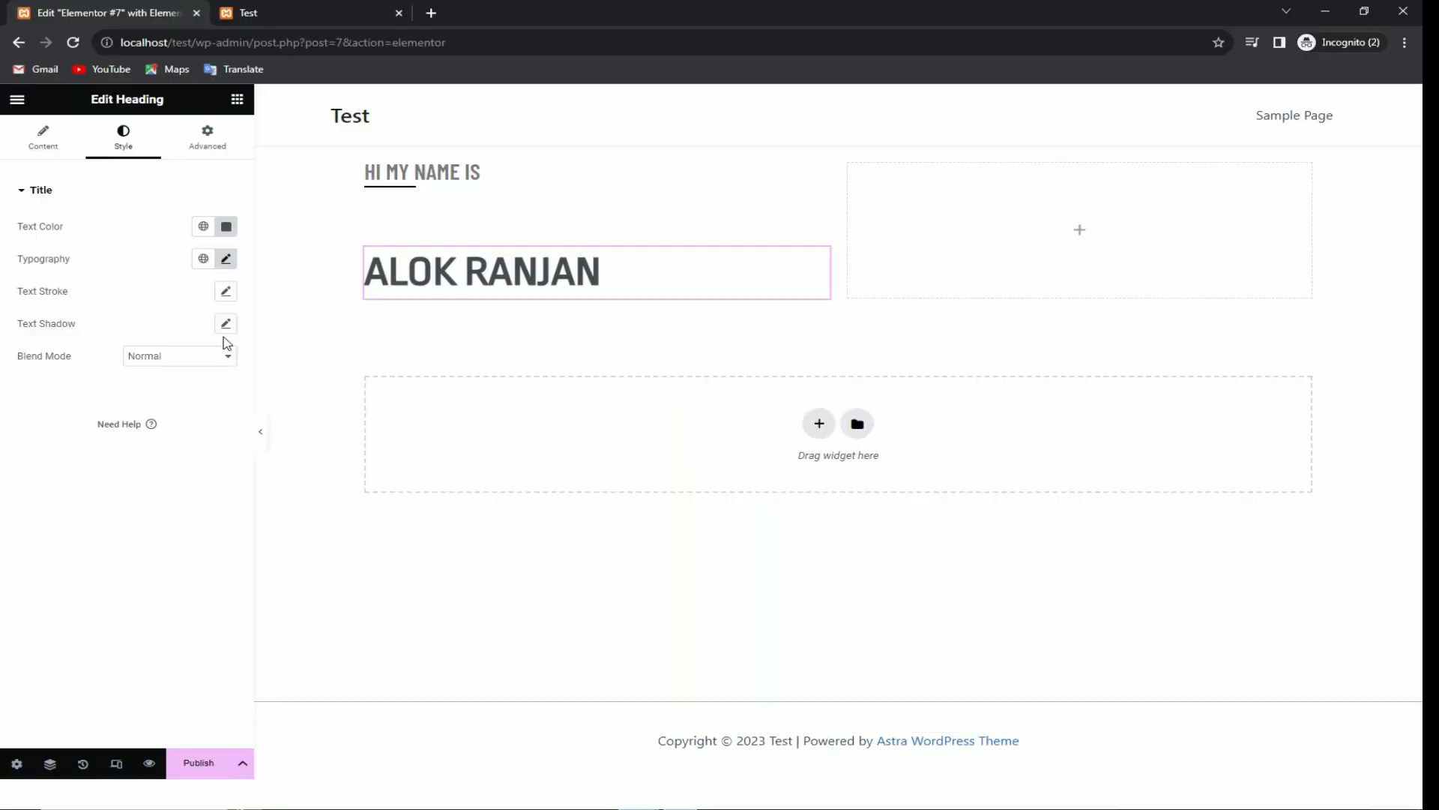
pyautogui.click(38, 134)
pyautogui.click(123, 135)
pyautogui.click(237, 99)
pyautogui.moveTo(71, 449); pyautogui.dragTo(423, 324)
# Step: Replace the placeholder heading with 'I AM A WEB DEVELOPER', removing the extra blank line
pyautogui.tripleClick(428, 330)
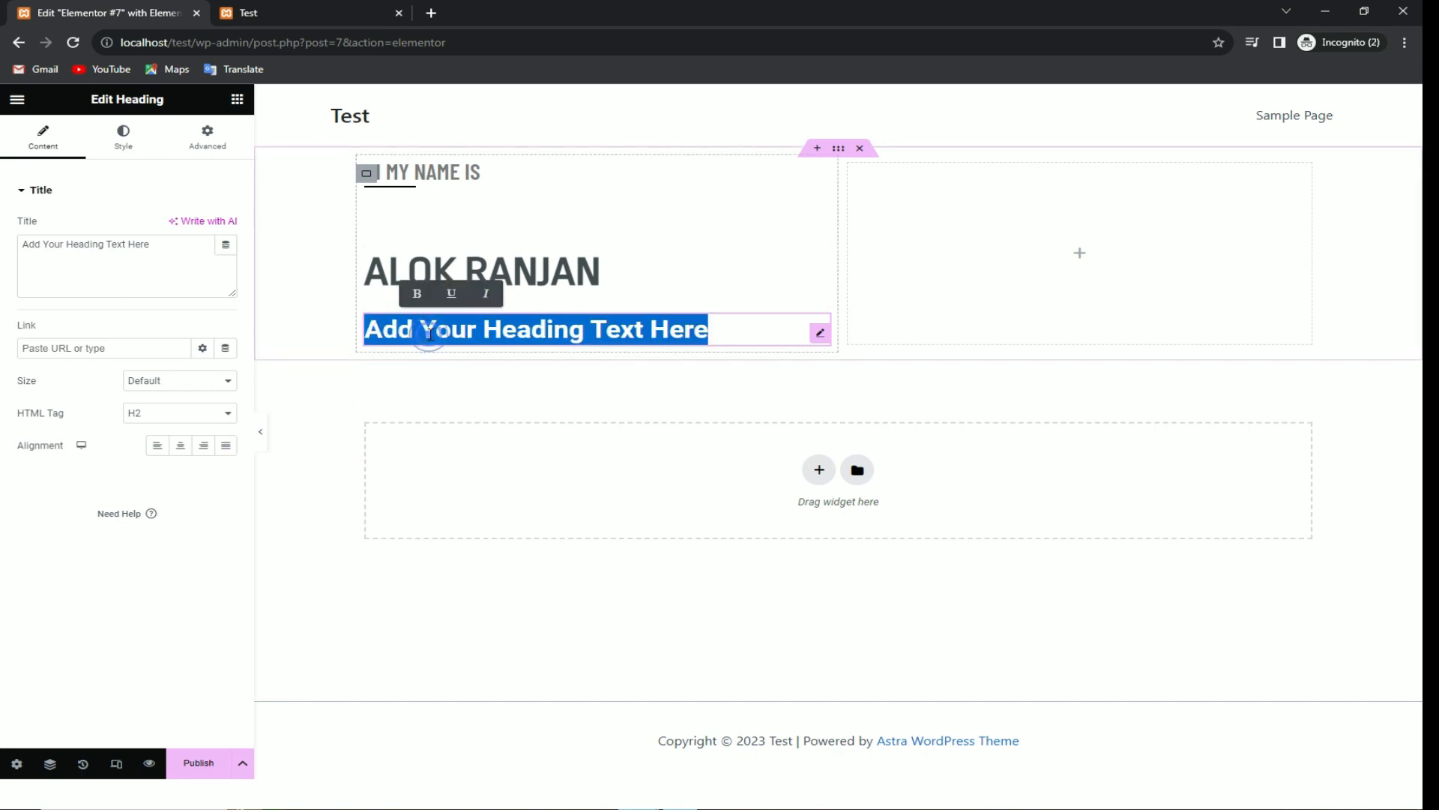
pyautogui.hotkey('ctrl', 'v')
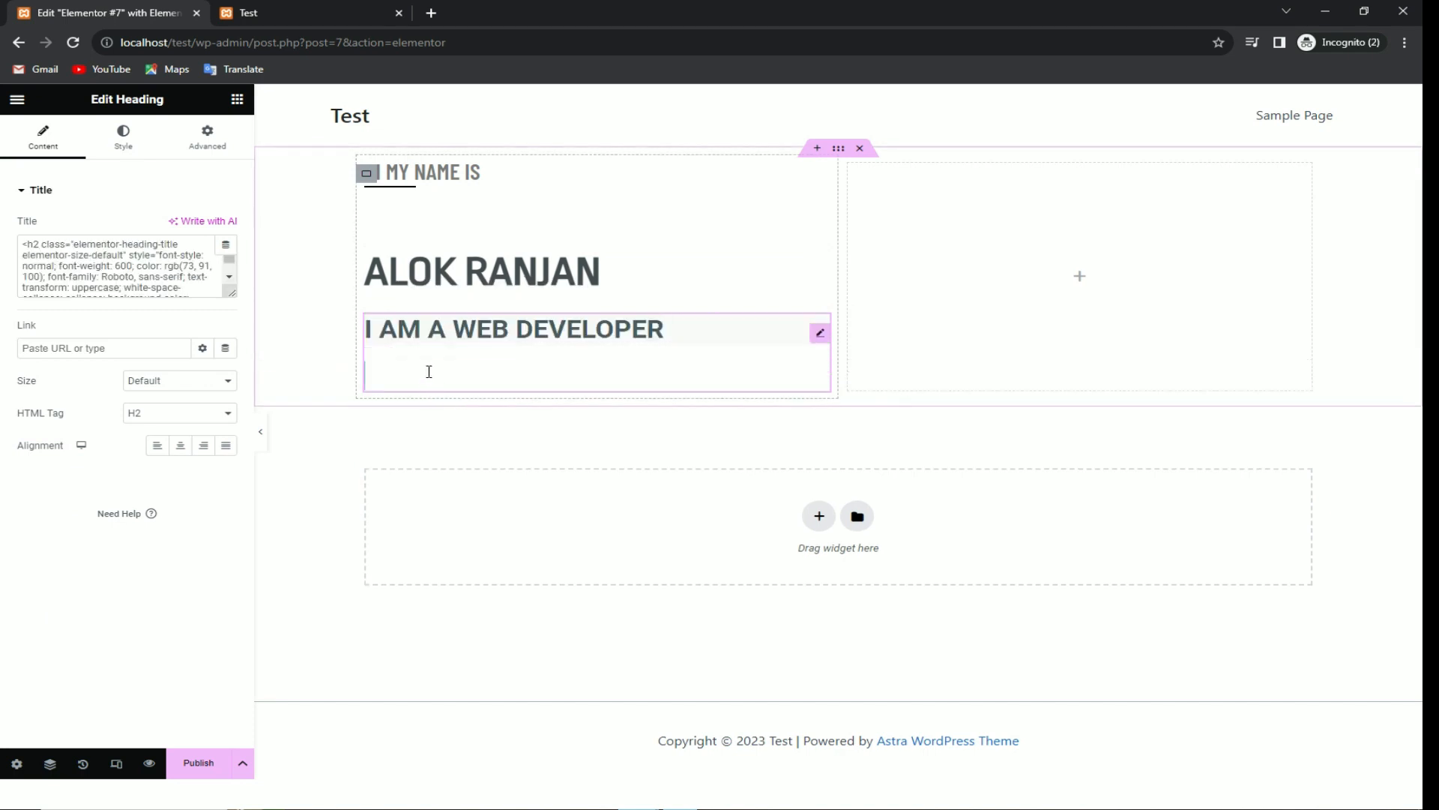
pyautogui.press('BackSpace')
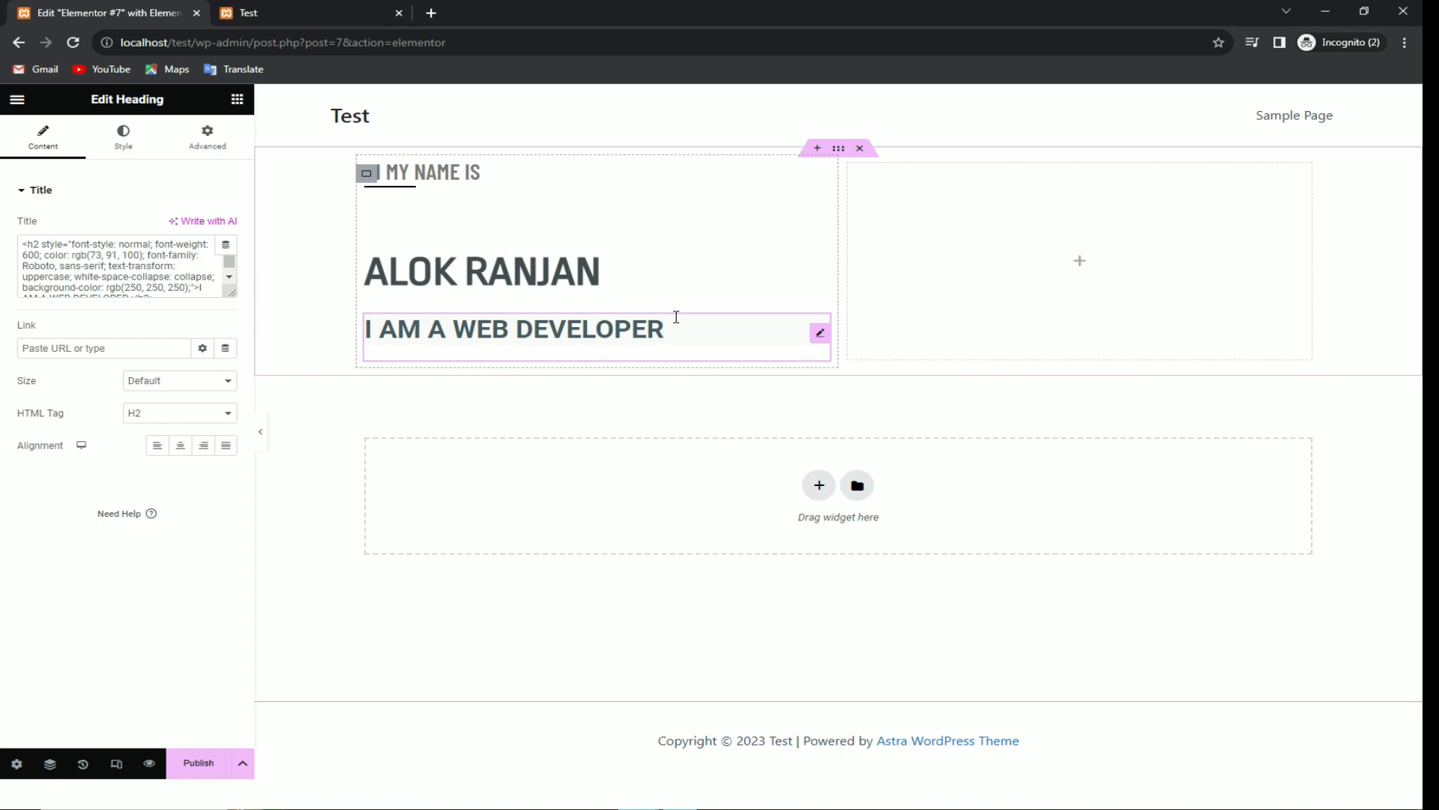
pyautogui.press('Return')
pyautogui.press('BackSpace')
pyautogui.click(497, 399)
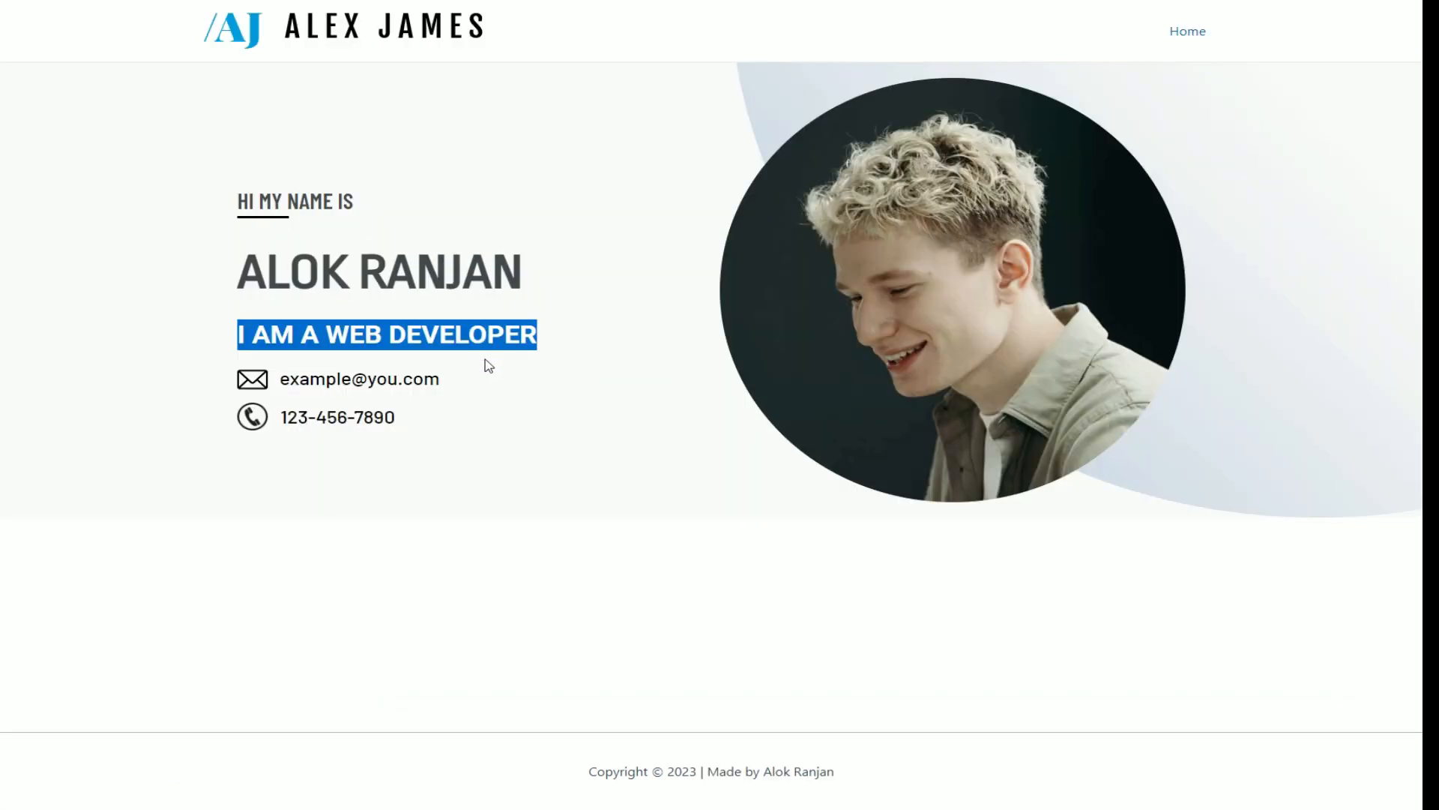
# Step: Look over the sample e-mail address on the reference page
pyautogui.click(384, 388)
pyautogui.moveTo(441, 379); pyautogui.dragTo(239, 382)
pyautogui.click(238, 384)
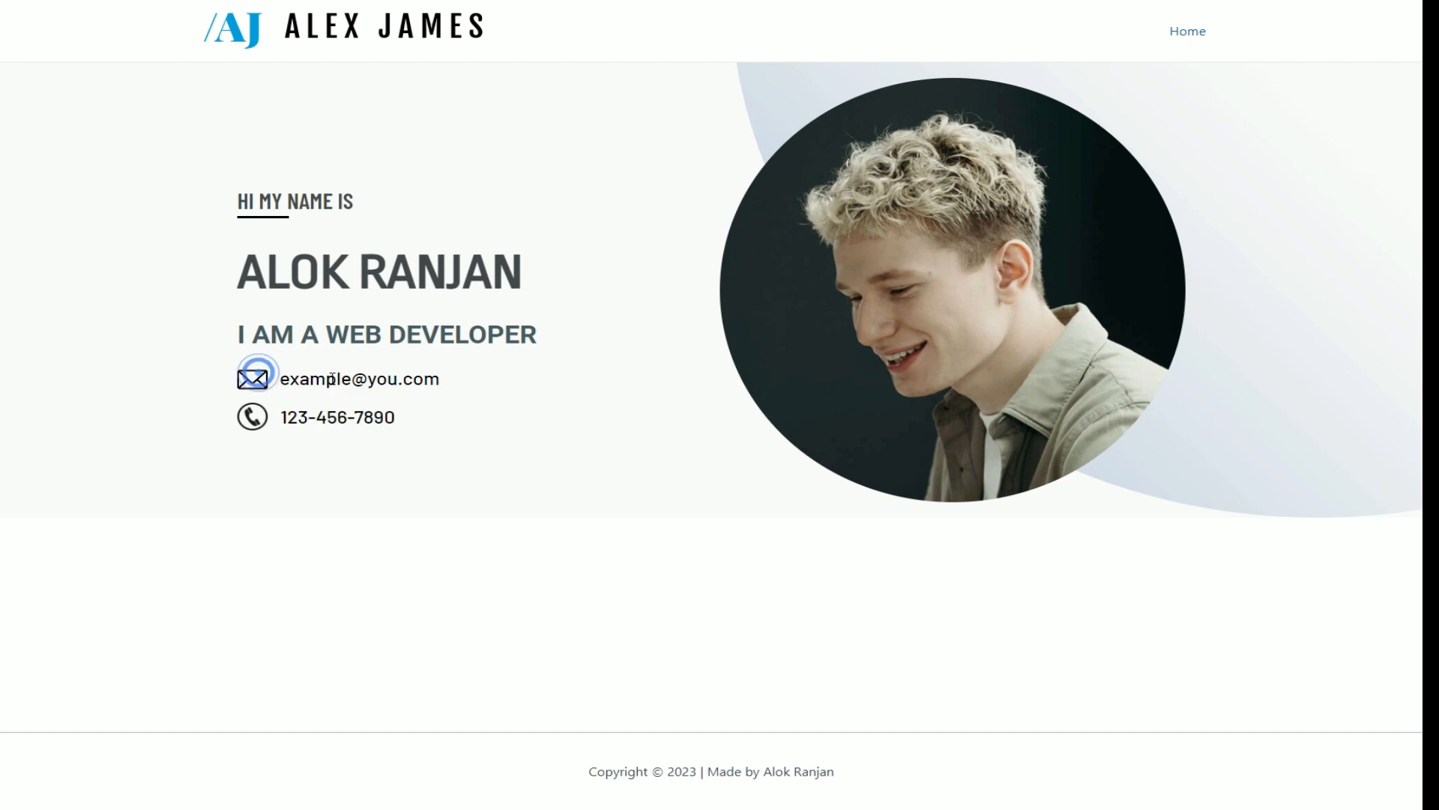
pyautogui.doubleClick(442, 380)
pyautogui.click(440, 396)
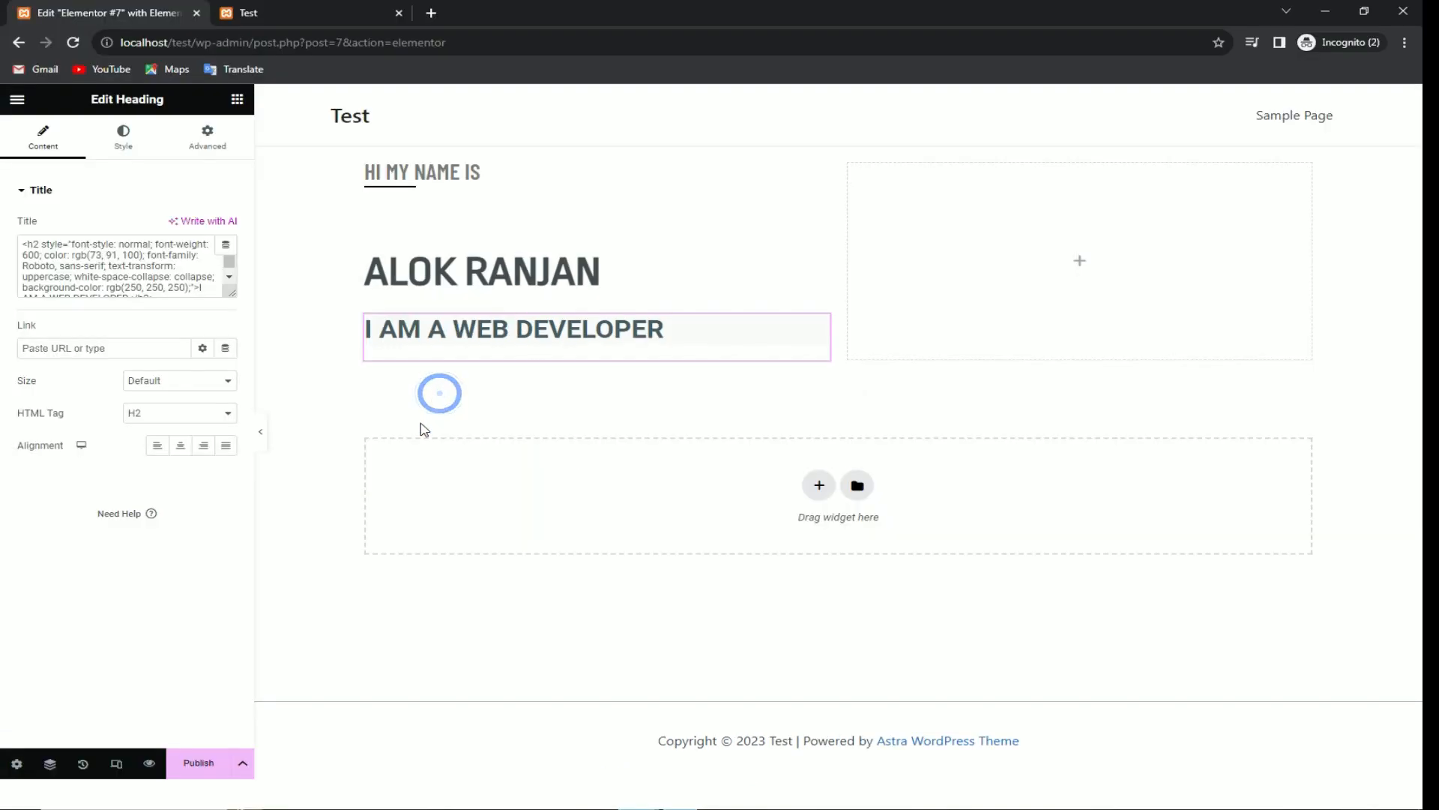
# Step: Add an Image widget beneath the tagline heading
pyautogui.click(107, 132)
pyautogui.click(237, 99)
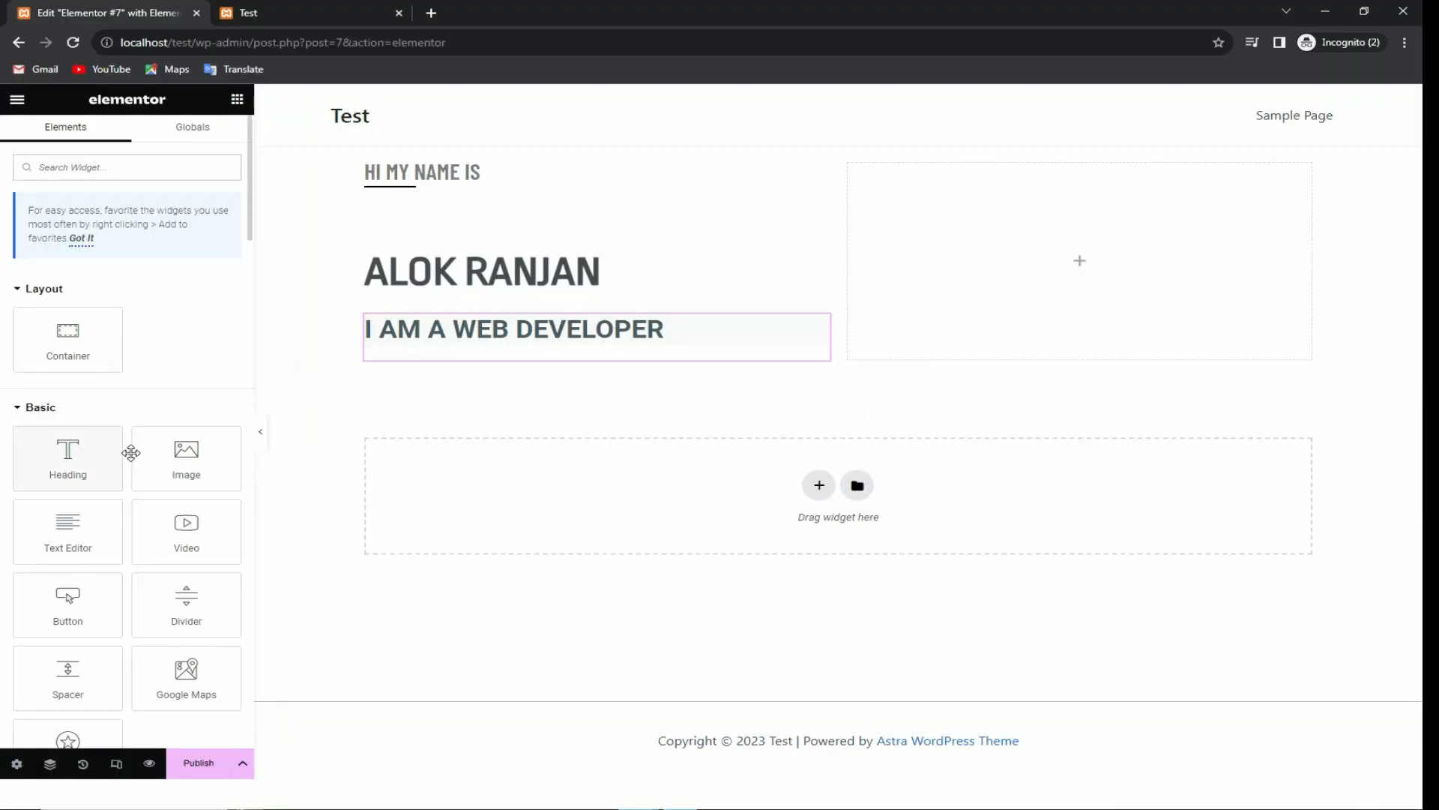
pyautogui.moveTo(139, 454); pyautogui.dragTo(425, 365)
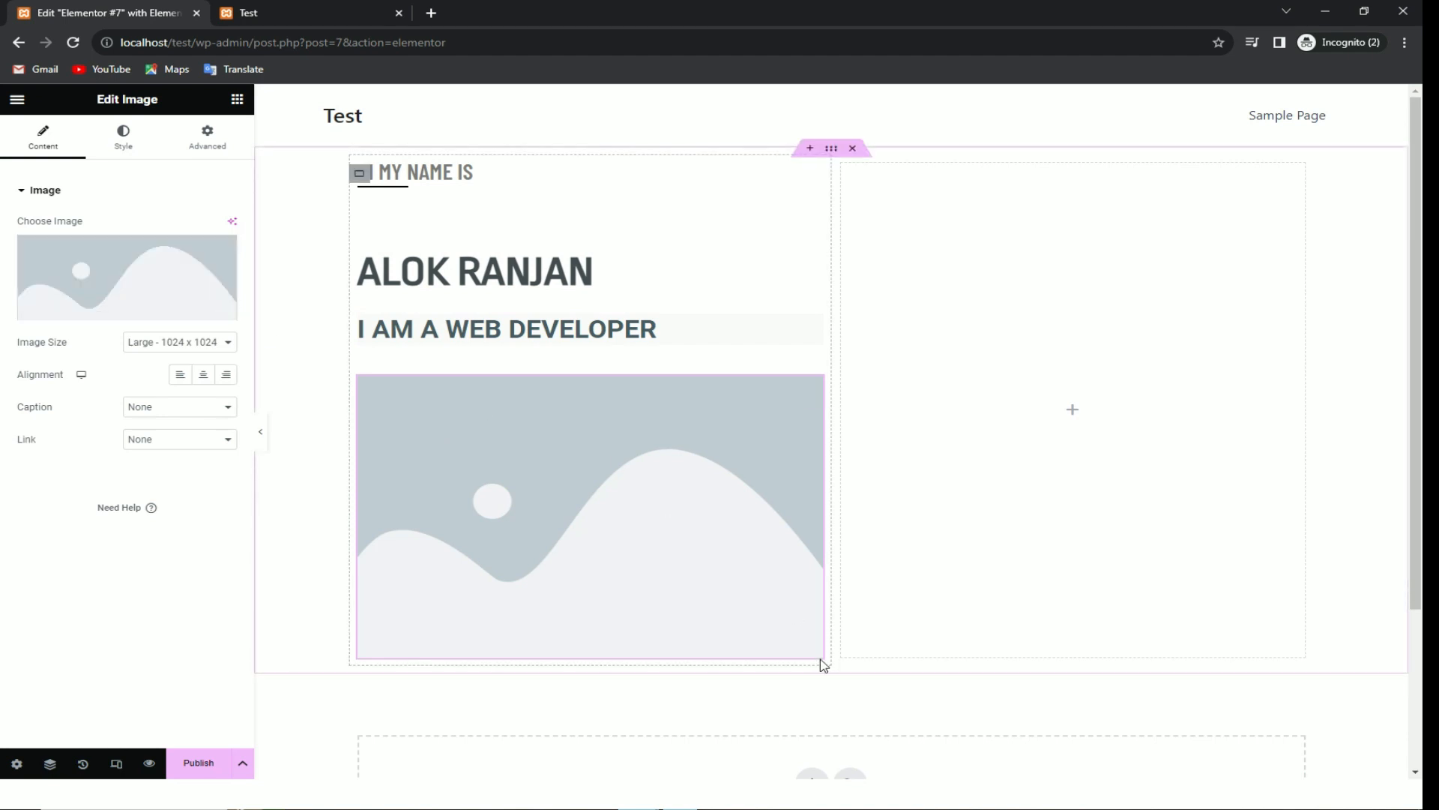
# Step: Shrink the placeholder image to a small thumbnail, undoing an accidental column resize
pyautogui.moveTo(826, 664); pyautogui.dragTo(838, 550)
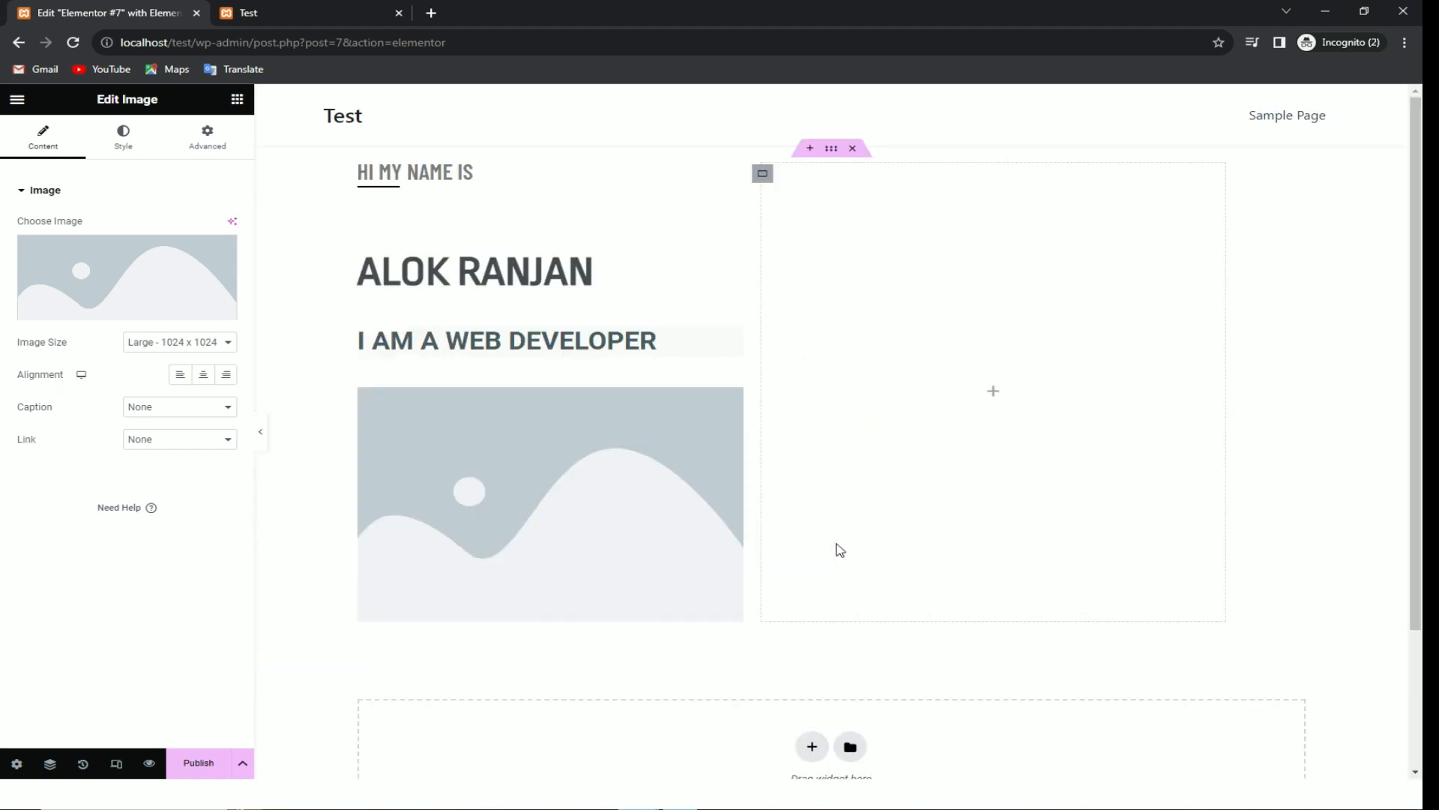
pyautogui.hotkey('ctrl', 'z')
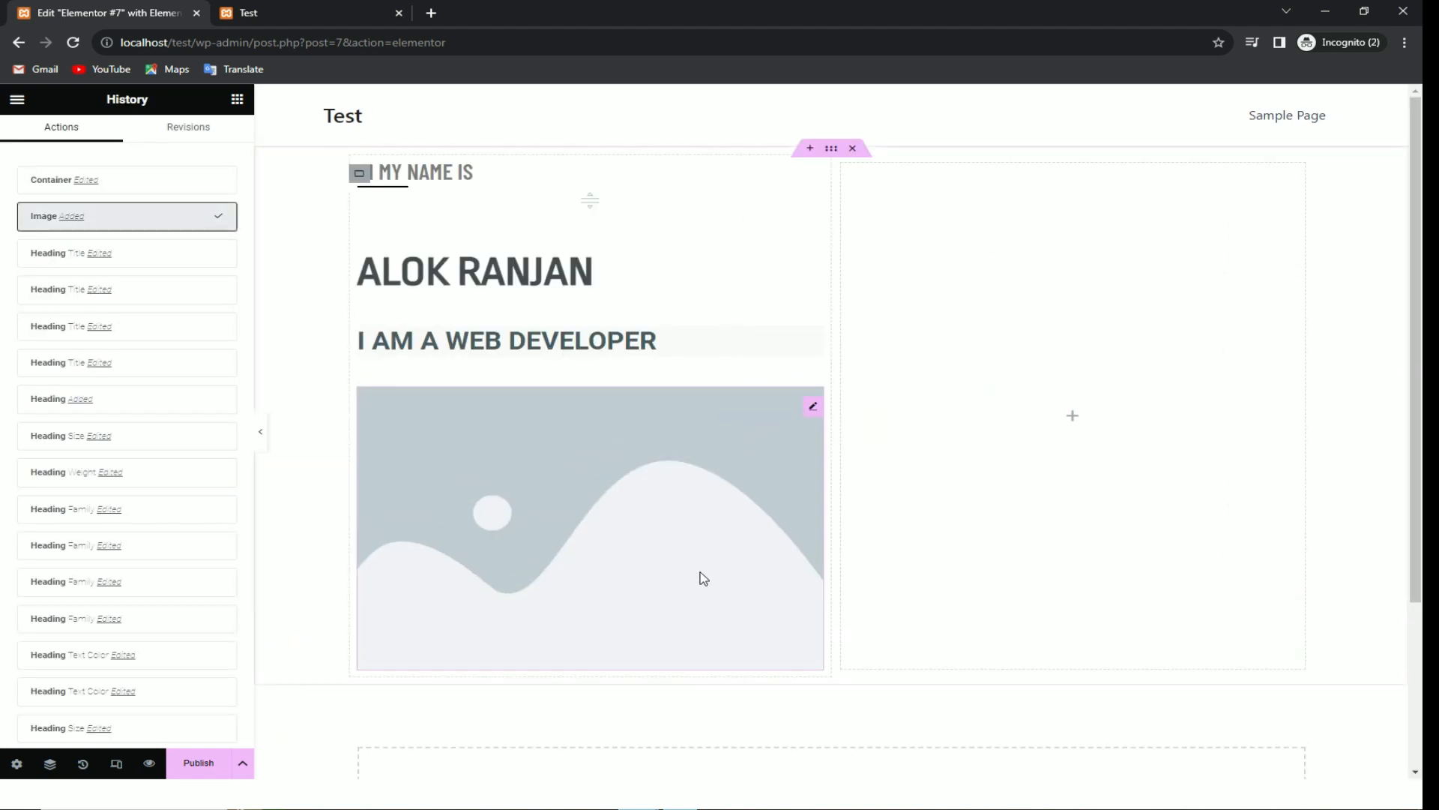
pyautogui.click(799, 644)
pyautogui.moveTo(819, 669); pyautogui.dragTo(385, 475)
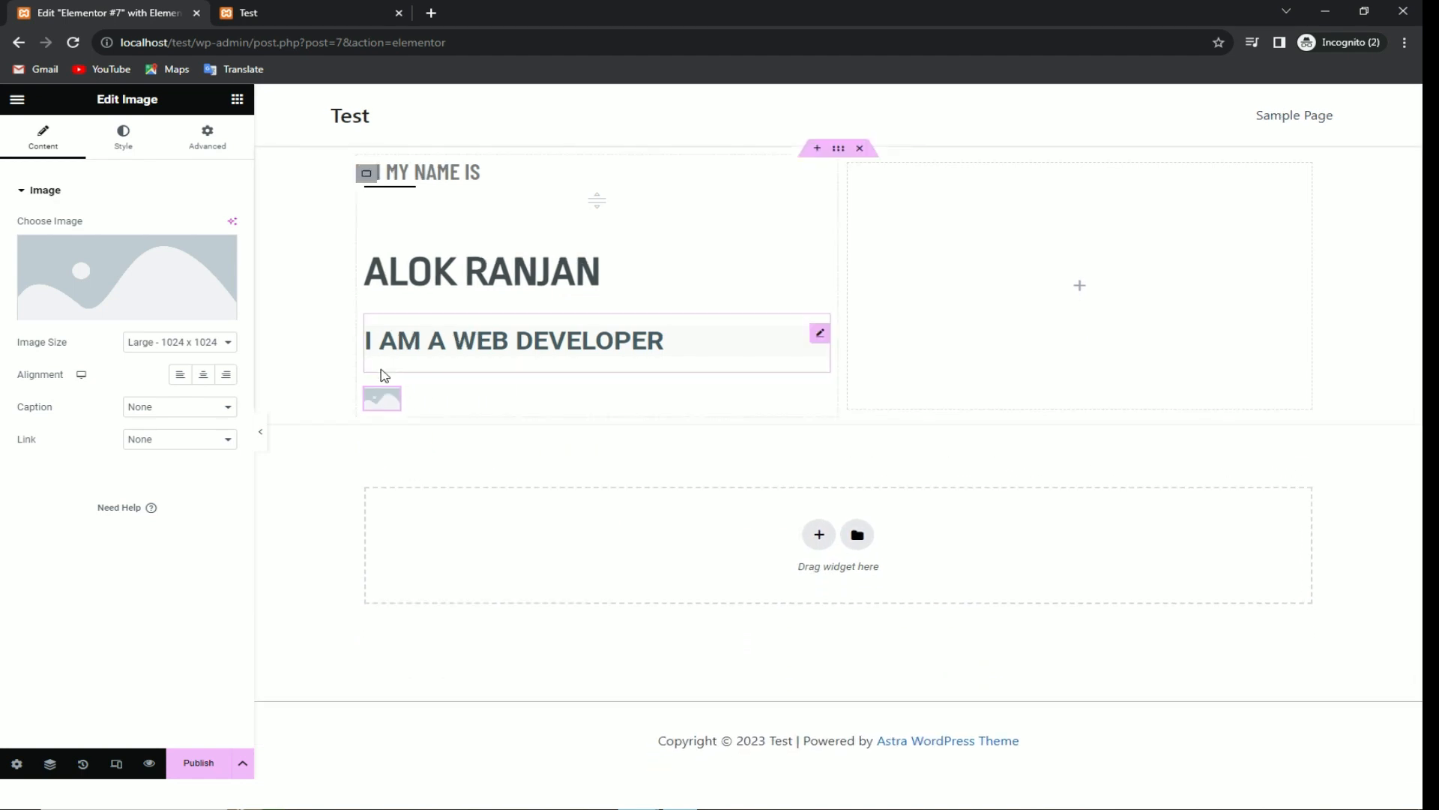
# Step: Select the small image widget and review its layout and style settings
pyautogui.click(207, 138)
pyautogui.click(237, 99)
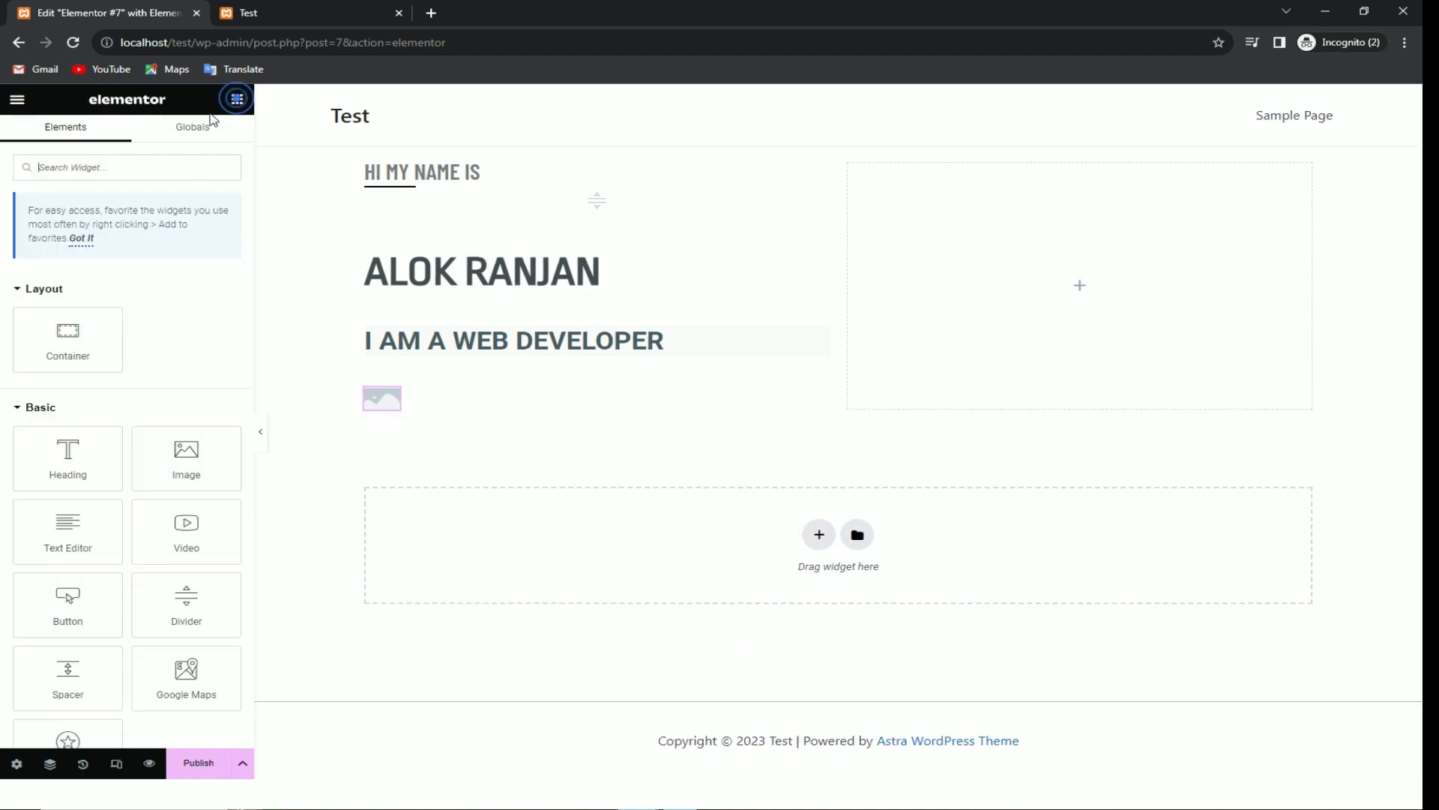
pyautogui.click(382, 400)
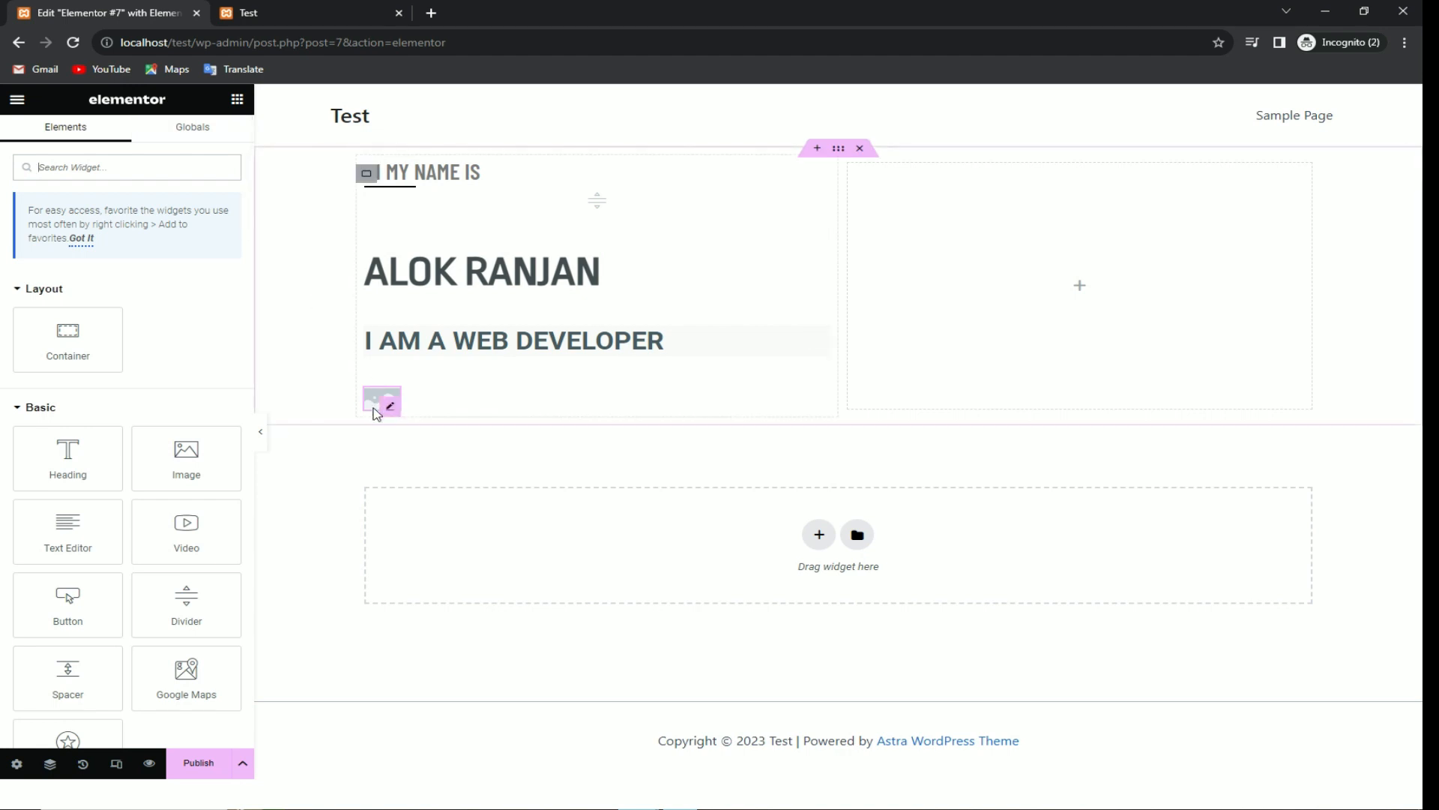
pyautogui.click(124, 137)
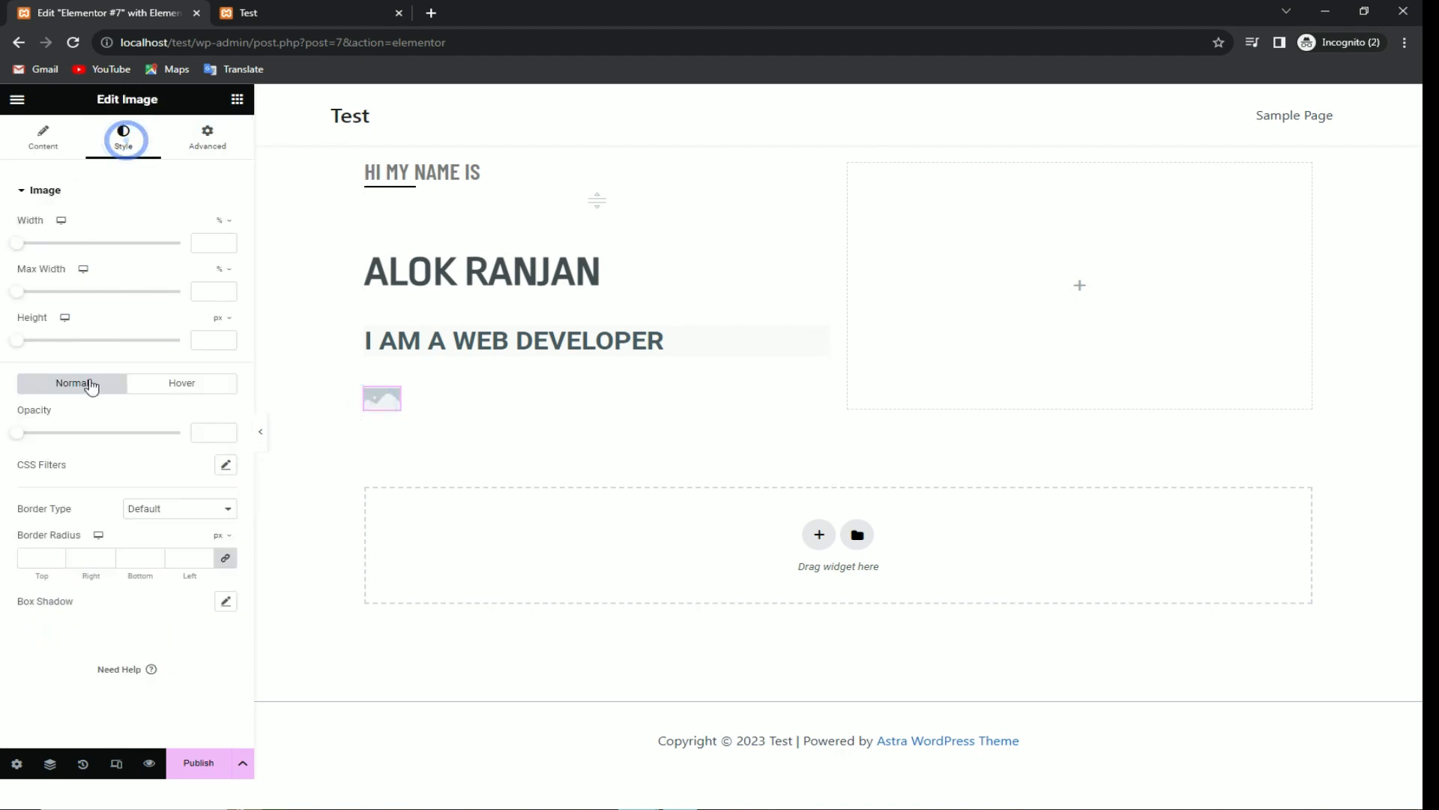
pyautogui.click(48, 135)
# Step: Upload 542638.png from Documents/Wordpress Tutorial as the envelope icon image
pyautogui.click(180, 300)
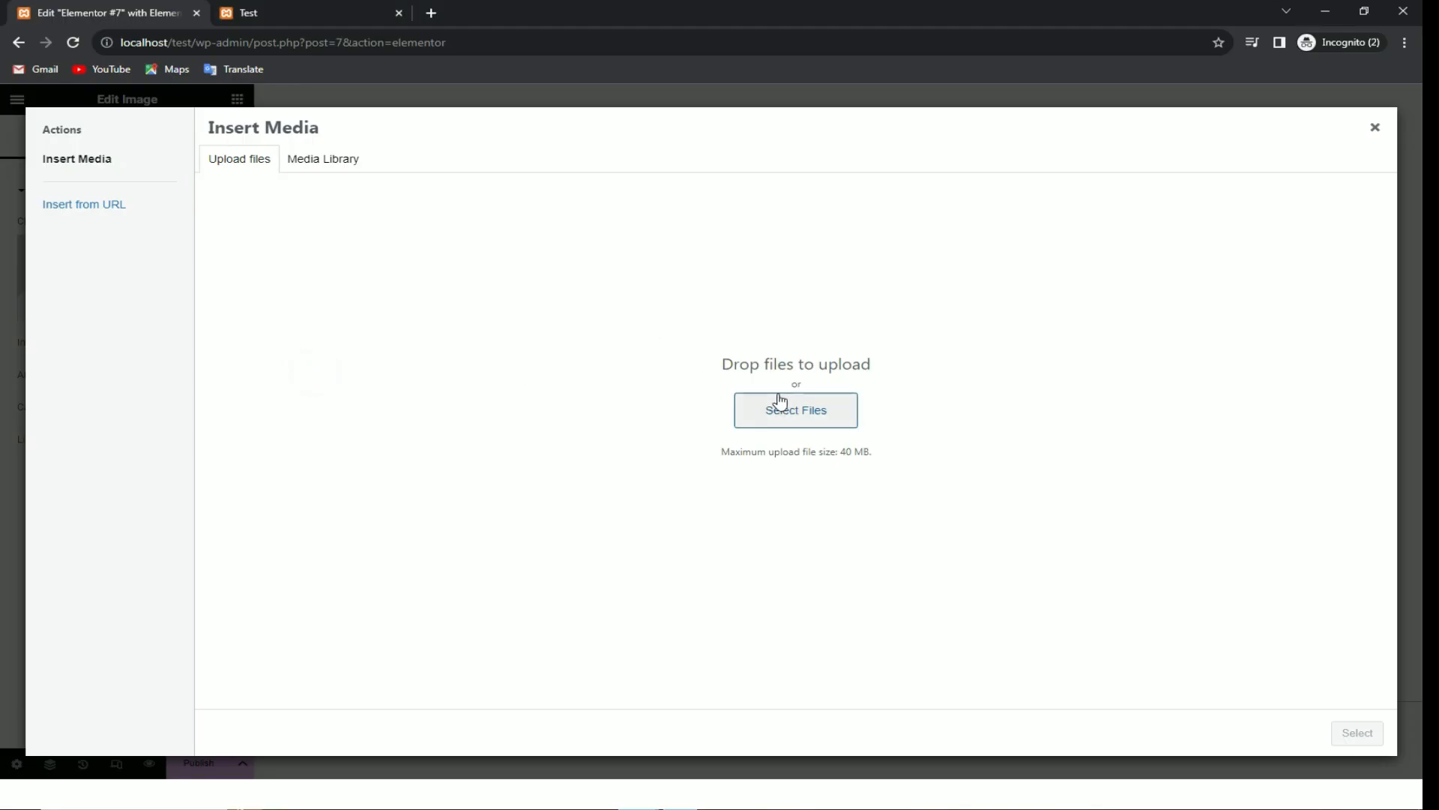
pyautogui.click(777, 404)
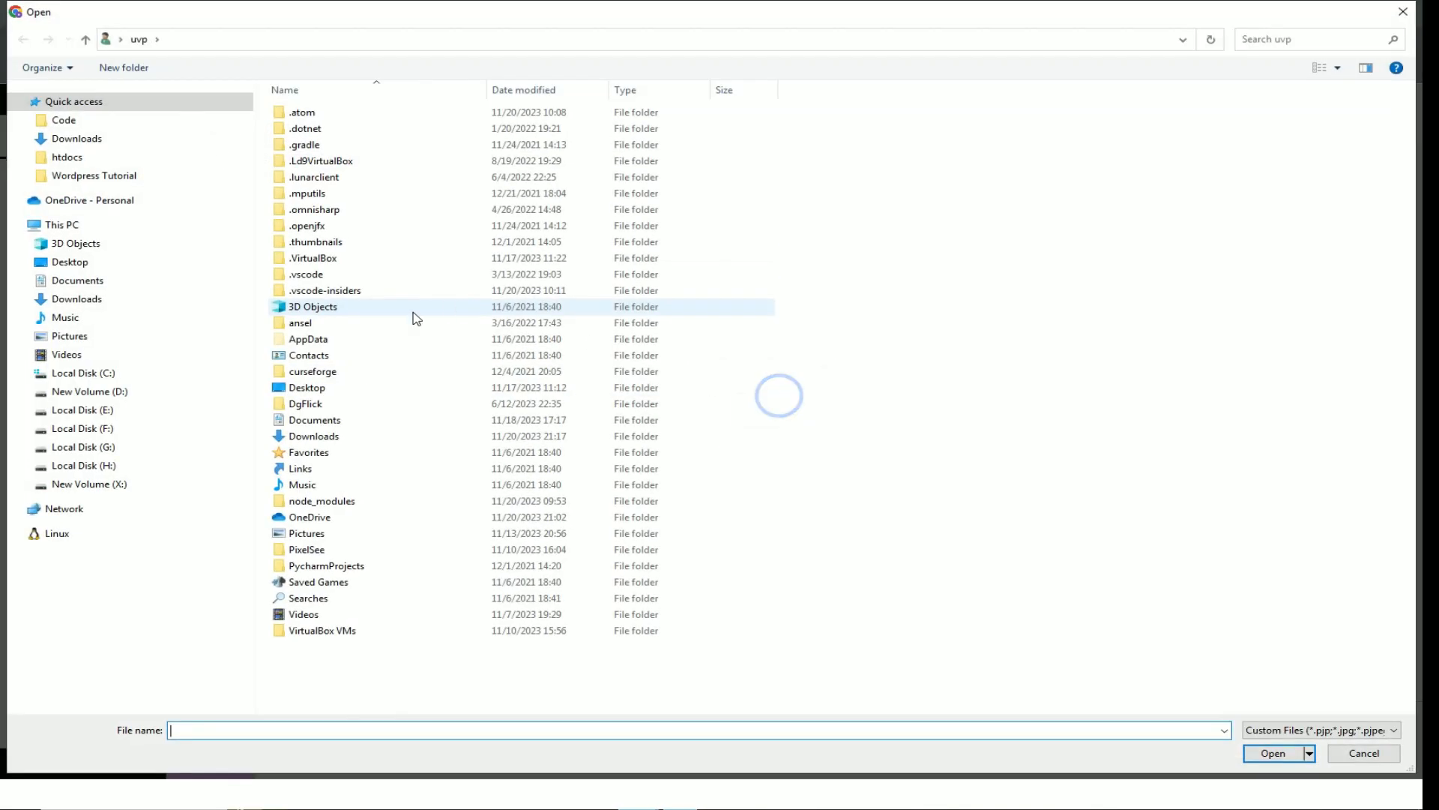
pyautogui.click(90, 288)
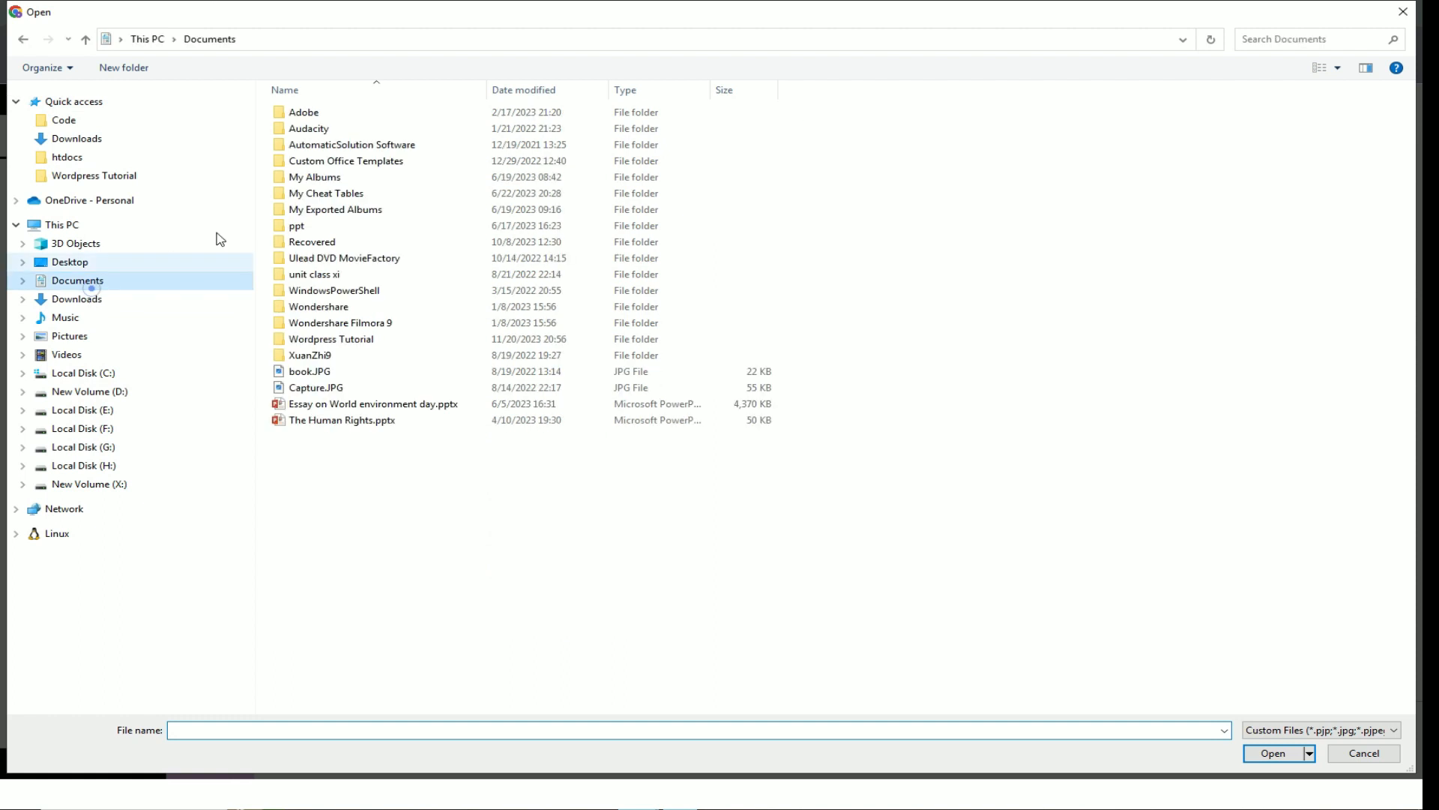
pyautogui.doubleClick(334, 339)
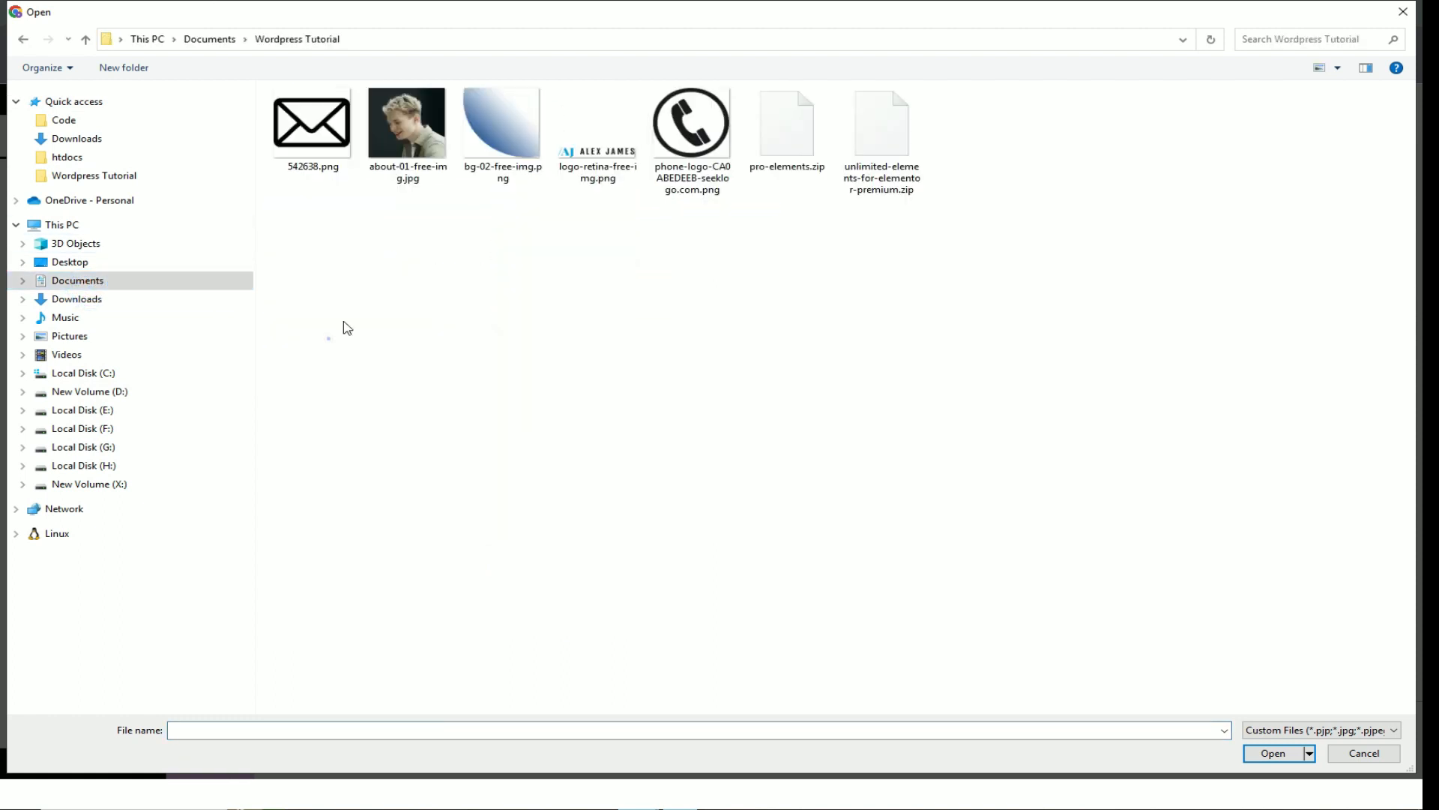
pyautogui.doubleClick(312, 123)
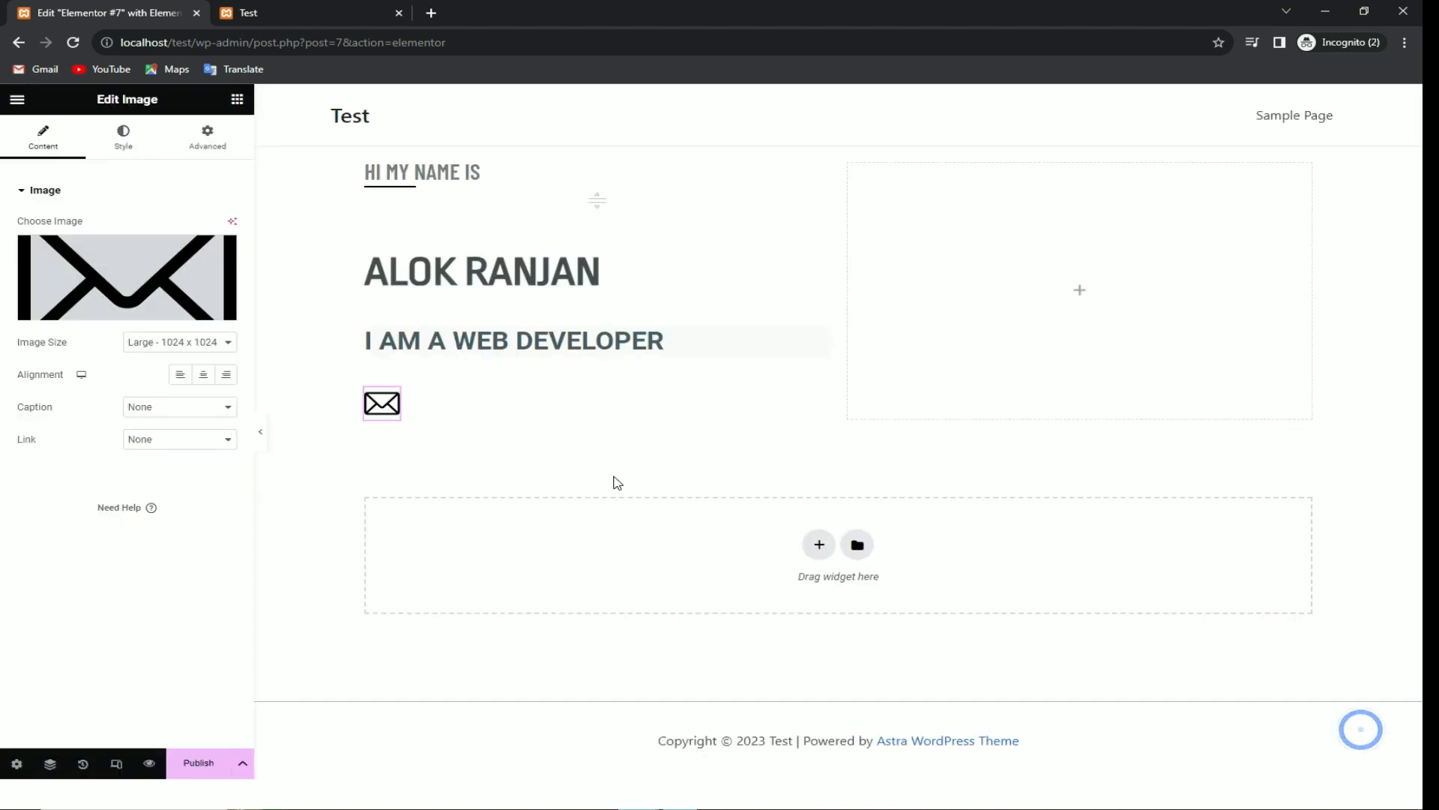
pyautogui.click(485, 456)
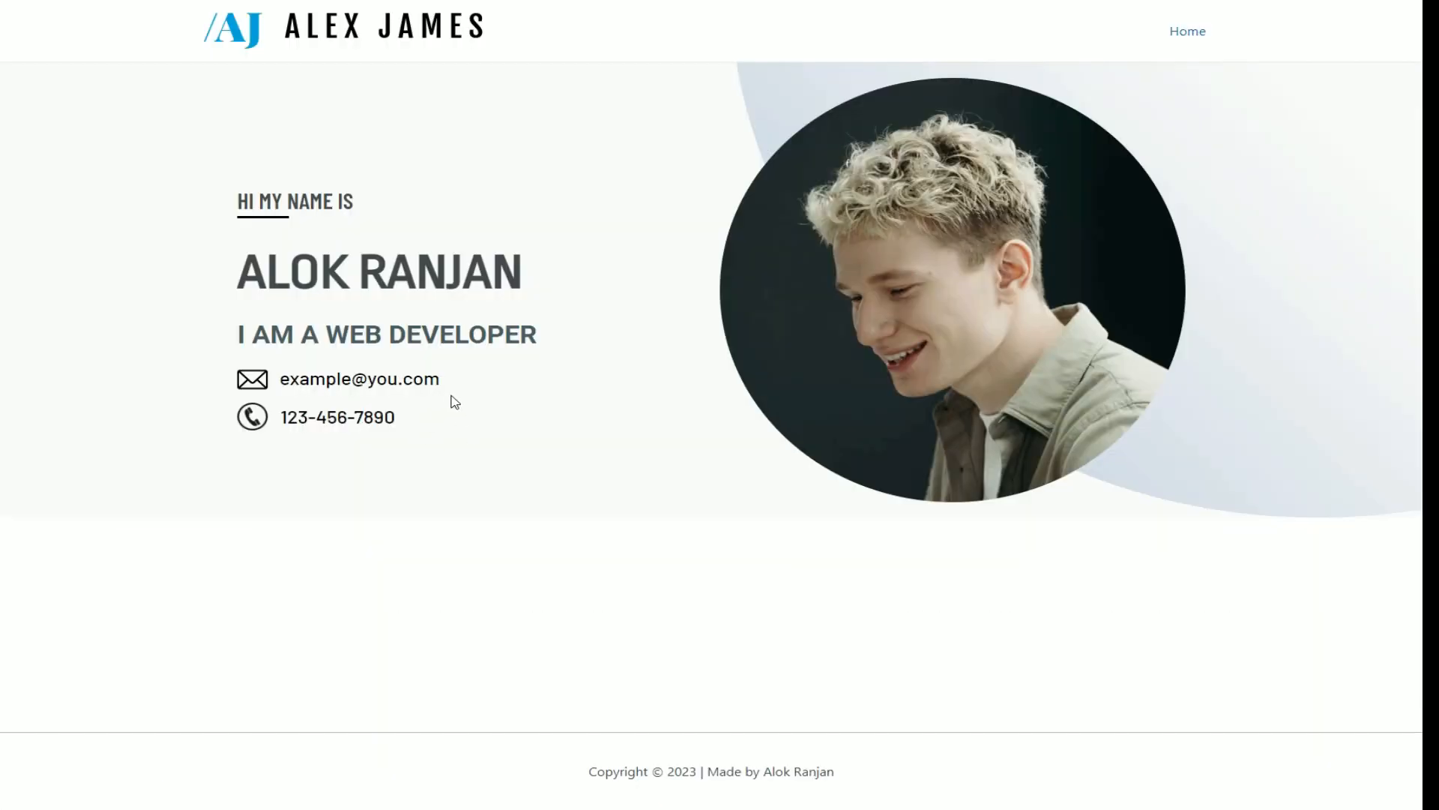
# Step: Copy the sample e-mail address into a new text widget below the envelope icon
pyautogui.moveTo(445, 380); pyautogui.dragTo(330, 375)
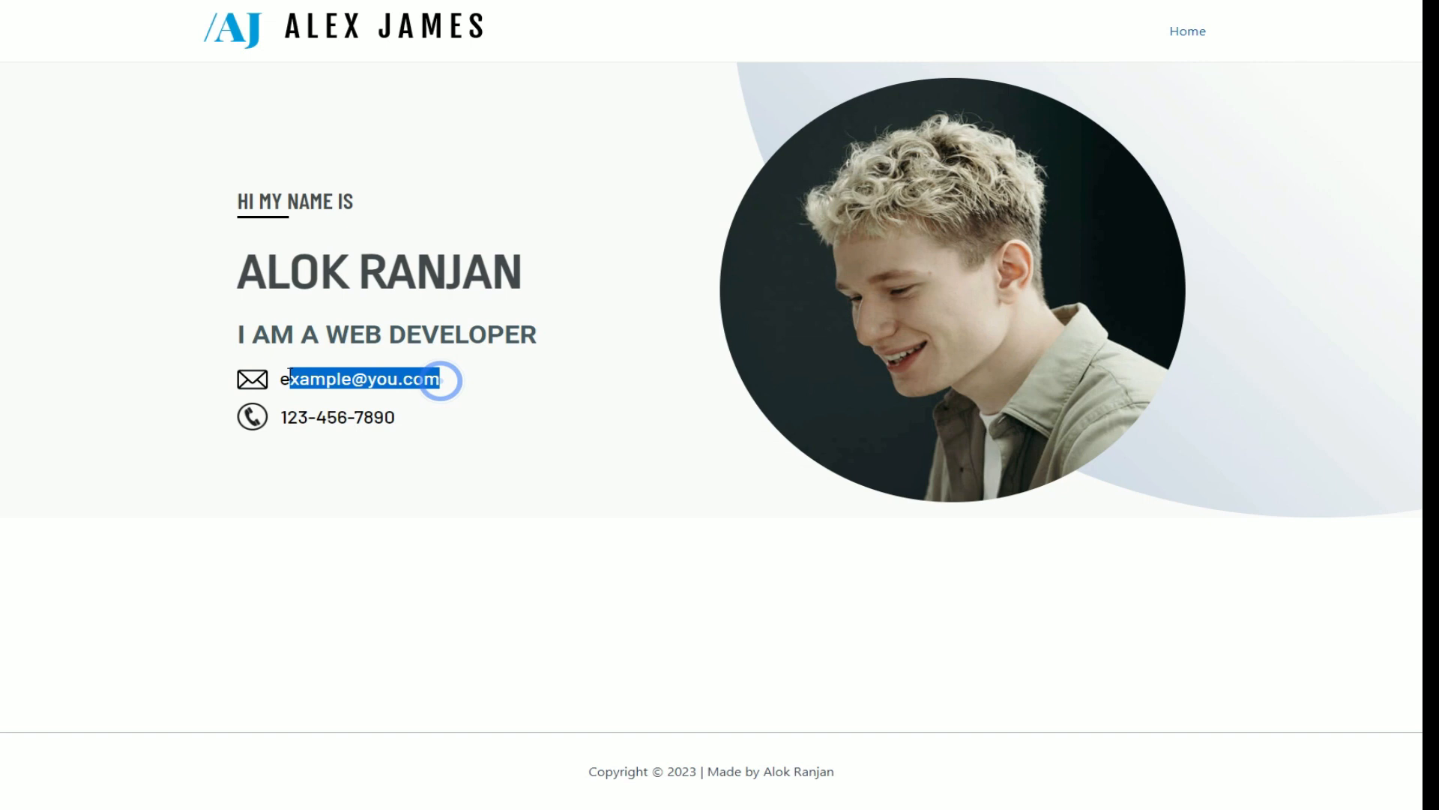
pyautogui.hotkey('alt', 'Tab')
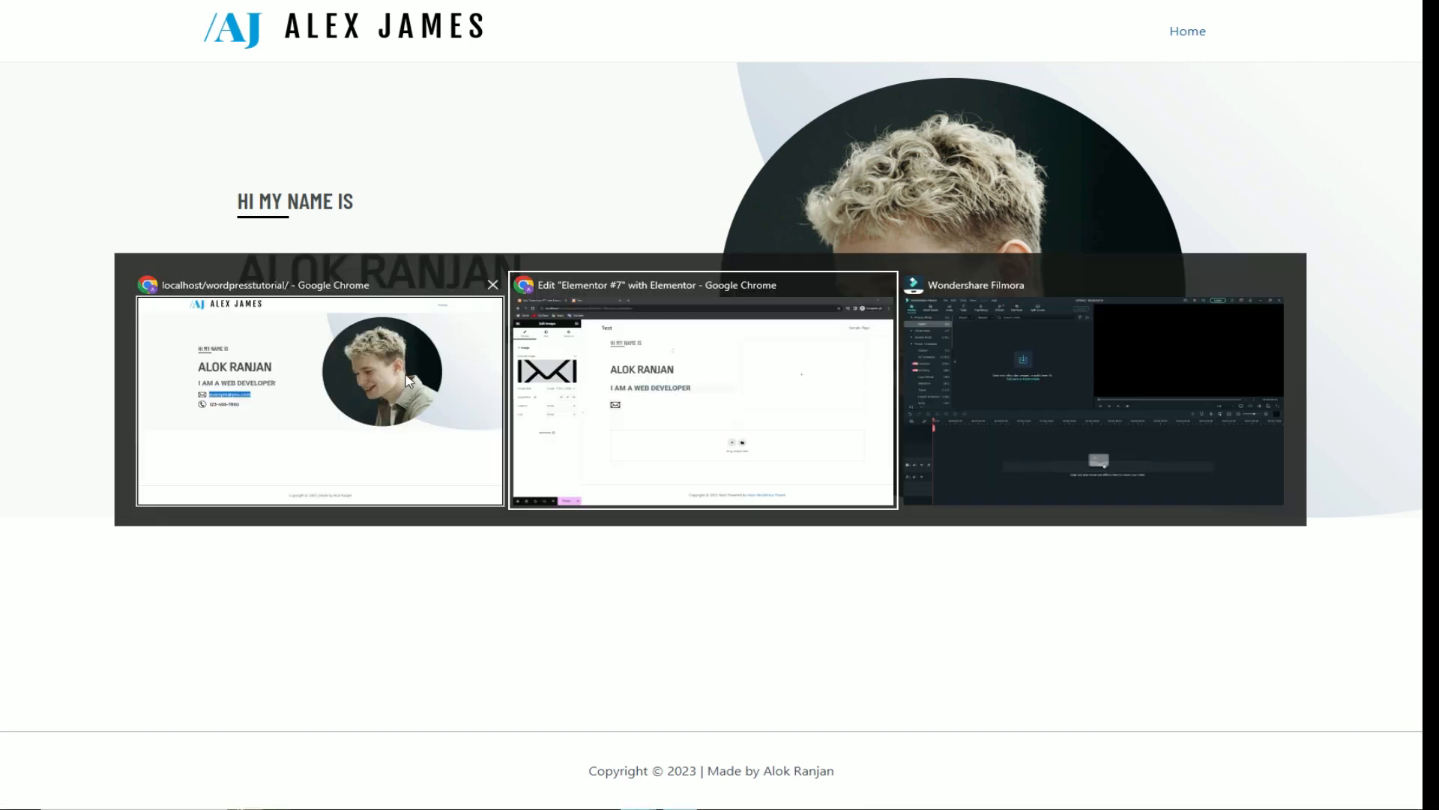
pyautogui.click(237, 99)
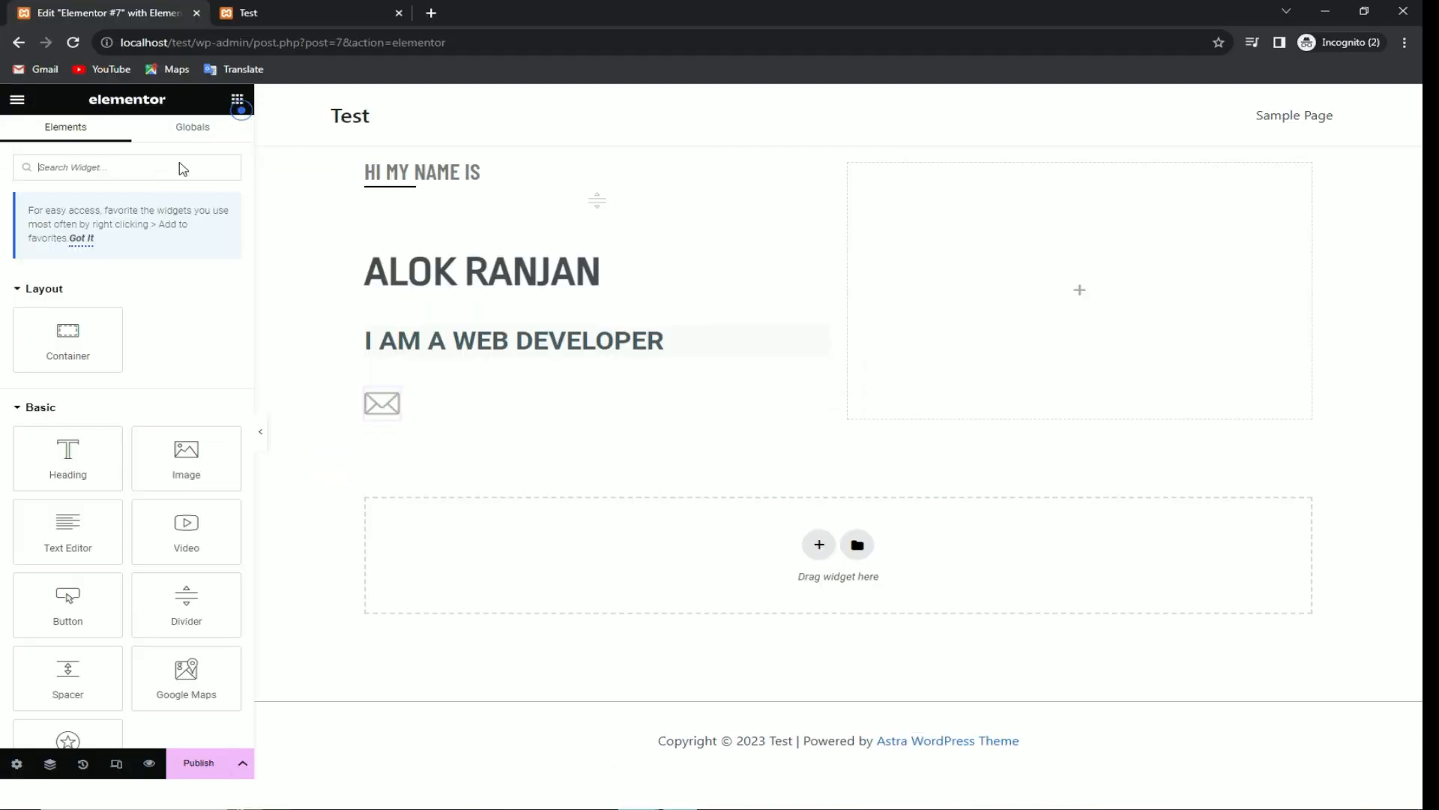
pyautogui.moveTo(75, 530); pyautogui.dragTo(384, 419)
pyautogui.tripleClick(419, 450)
pyautogui.hotkey('ctrl', 'v')
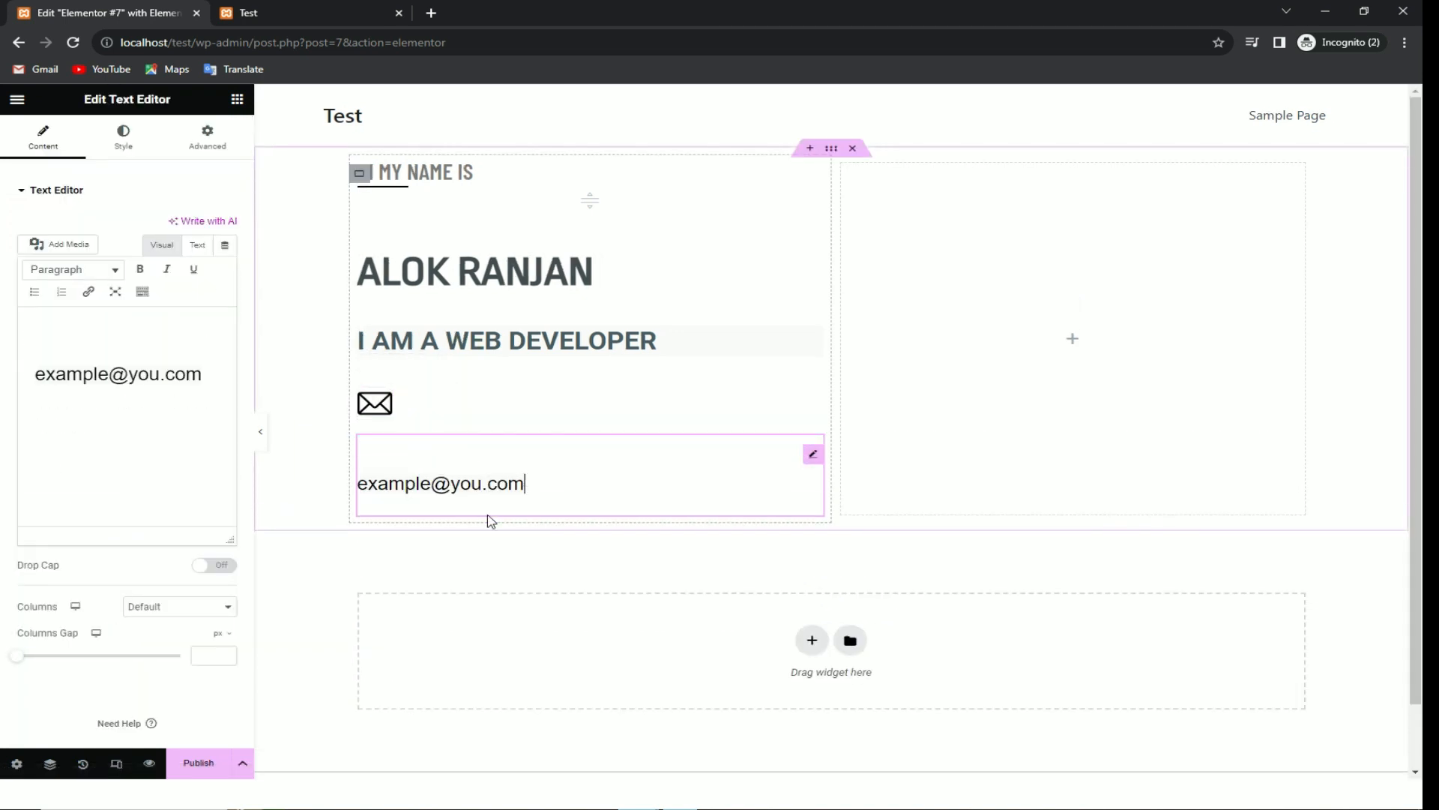
pyautogui.click(178, 383)
pyautogui.moveTo(207, 379); pyautogui.dragTo(66, 378)
pyautogui.click(130, 415)
# Step: Zero the e-mail text's margins and unlink the four sides
pyautogui.click(808, 454)
pyautogui.click(208, 138)
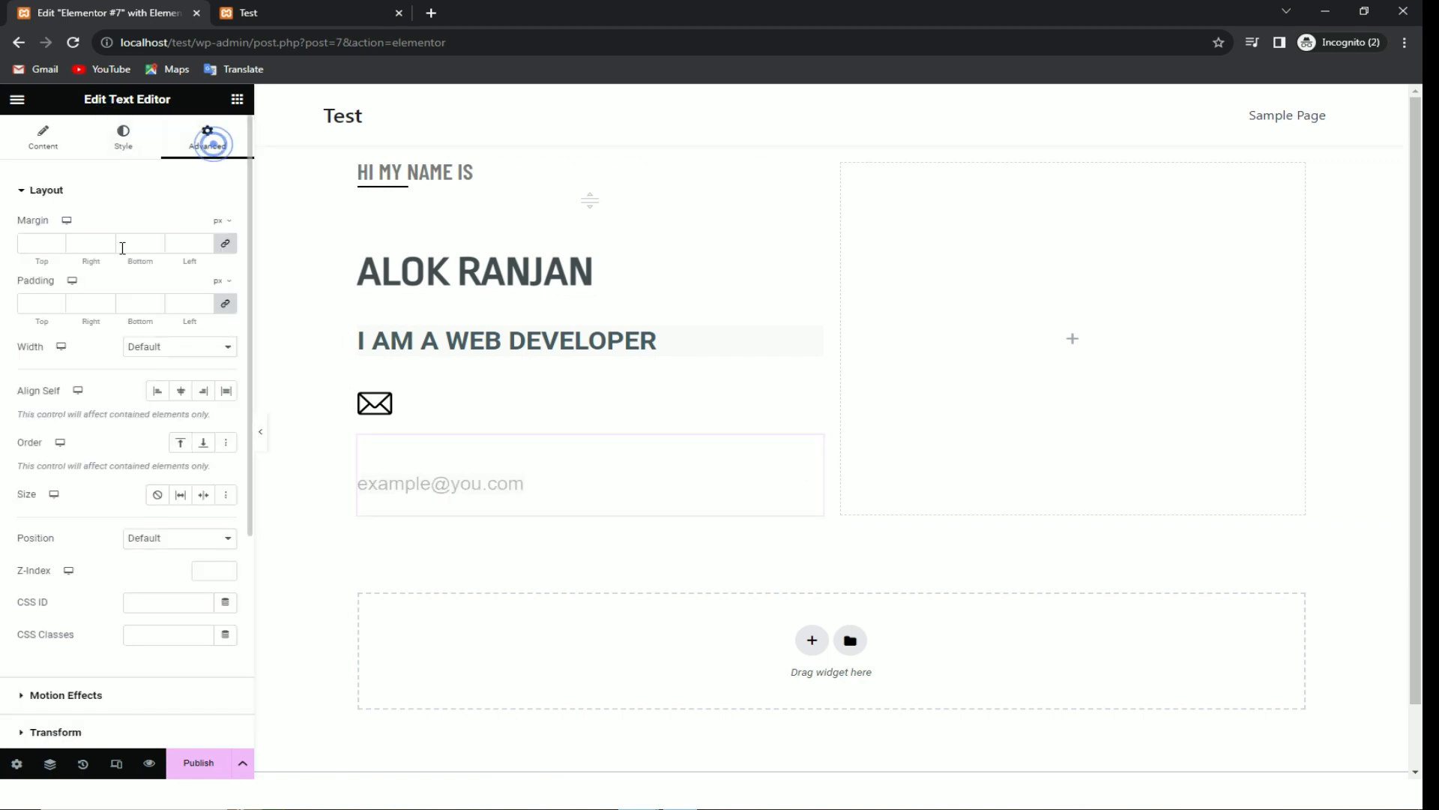
pyautogui.click(57, 243)
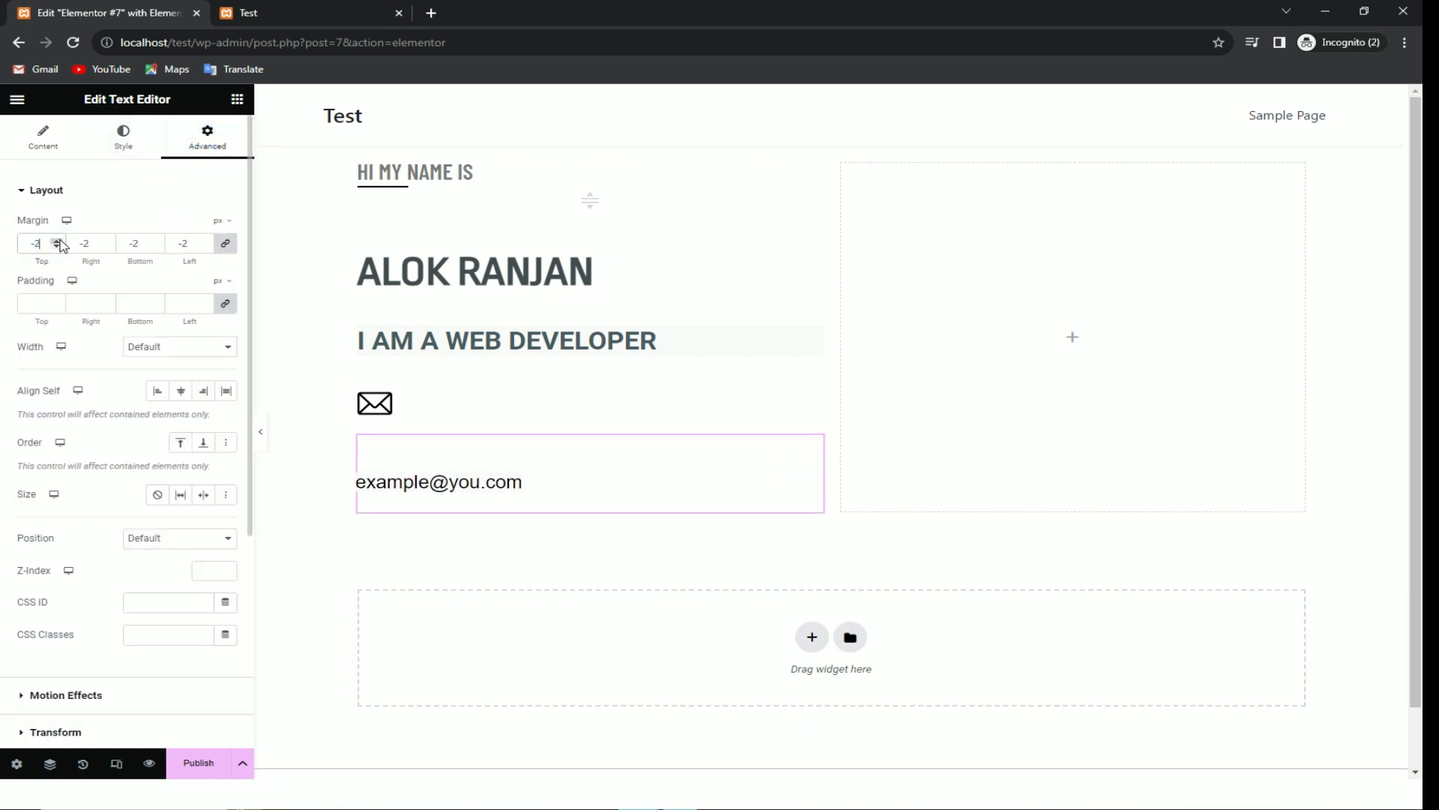
pyautogui.click(225, 243)
pyautogui.click(57, 246)
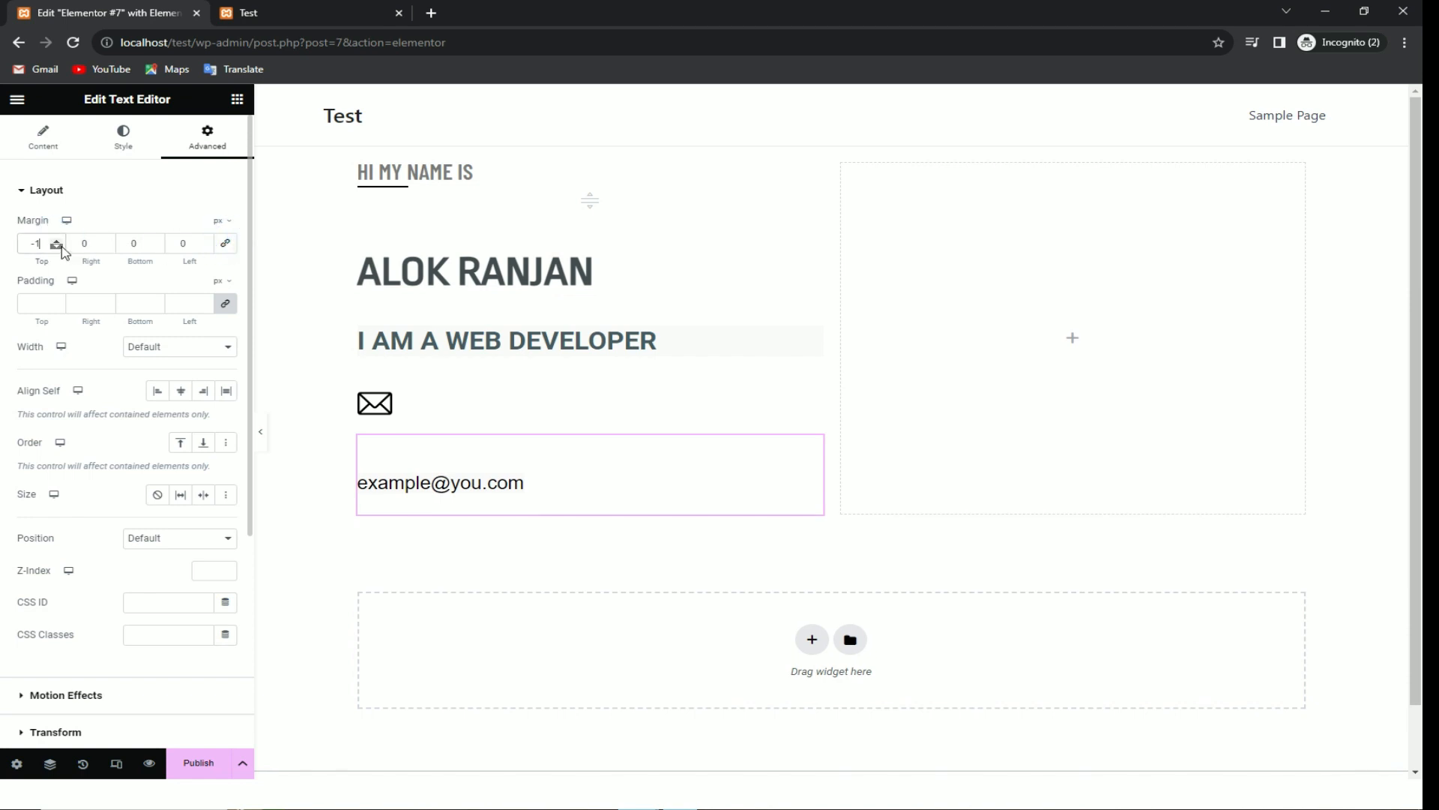
# Step: Set the e-mail text's top margin to -104 and left margin to 60
pyautogui.moveTo(58, 247); pyautogui.dragTo(62, 247)
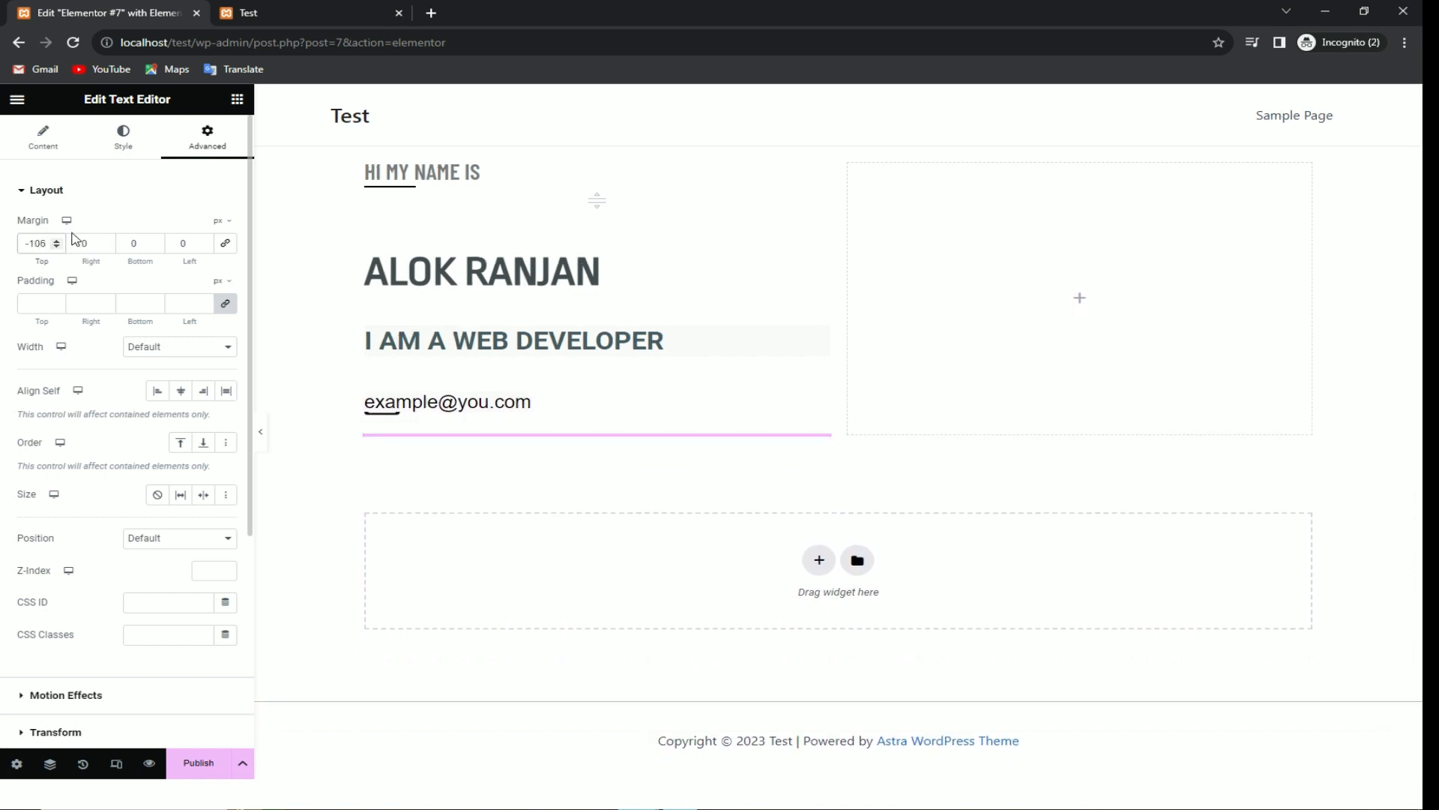
pyautogui.click(60, 242)
pyautogui.click(60, 242)
pyautogui.click(60, 242)
pyautogui.click(60, 242)
pyautogui.click(60, 242)
pyautogui.click(60, 243)
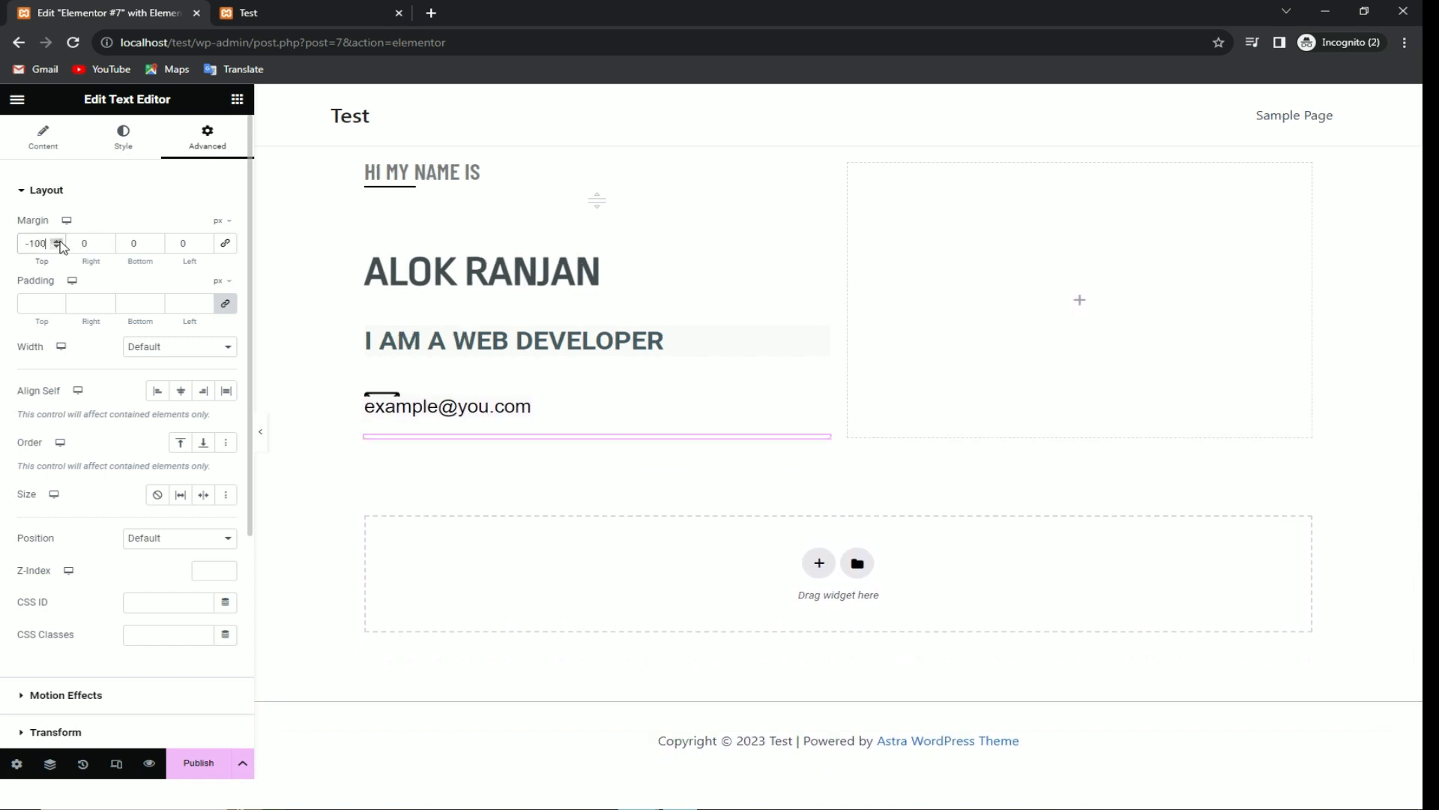
pyautogui.click(57, 249)
pyautogui.click(56, 249)
pyautogui.click(56, 248)
pyautogui.click(56, 248)
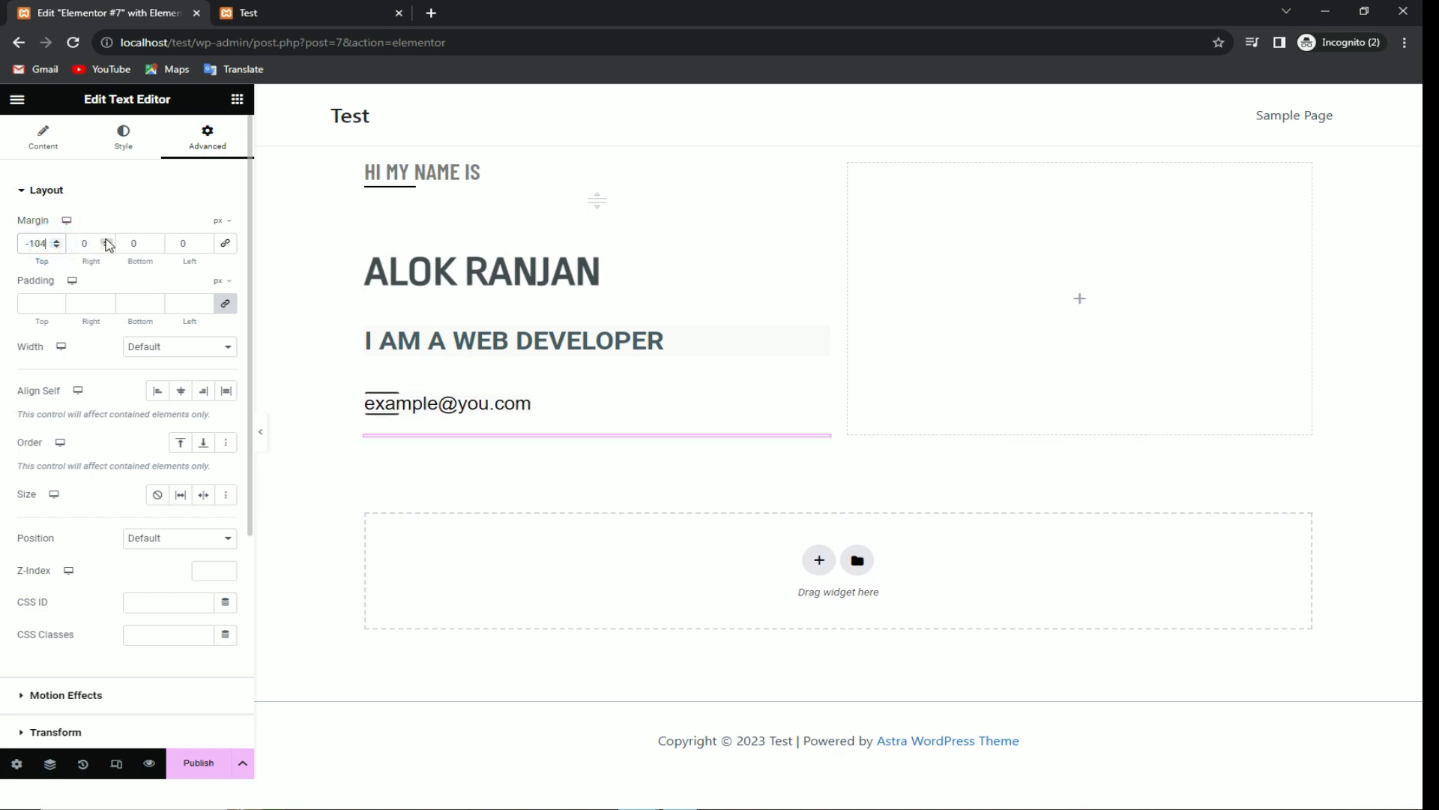
pyautogui.moveTo(205, 241); pyautogui.dragTo(207, 253)
pyautogui.click(475, 371)
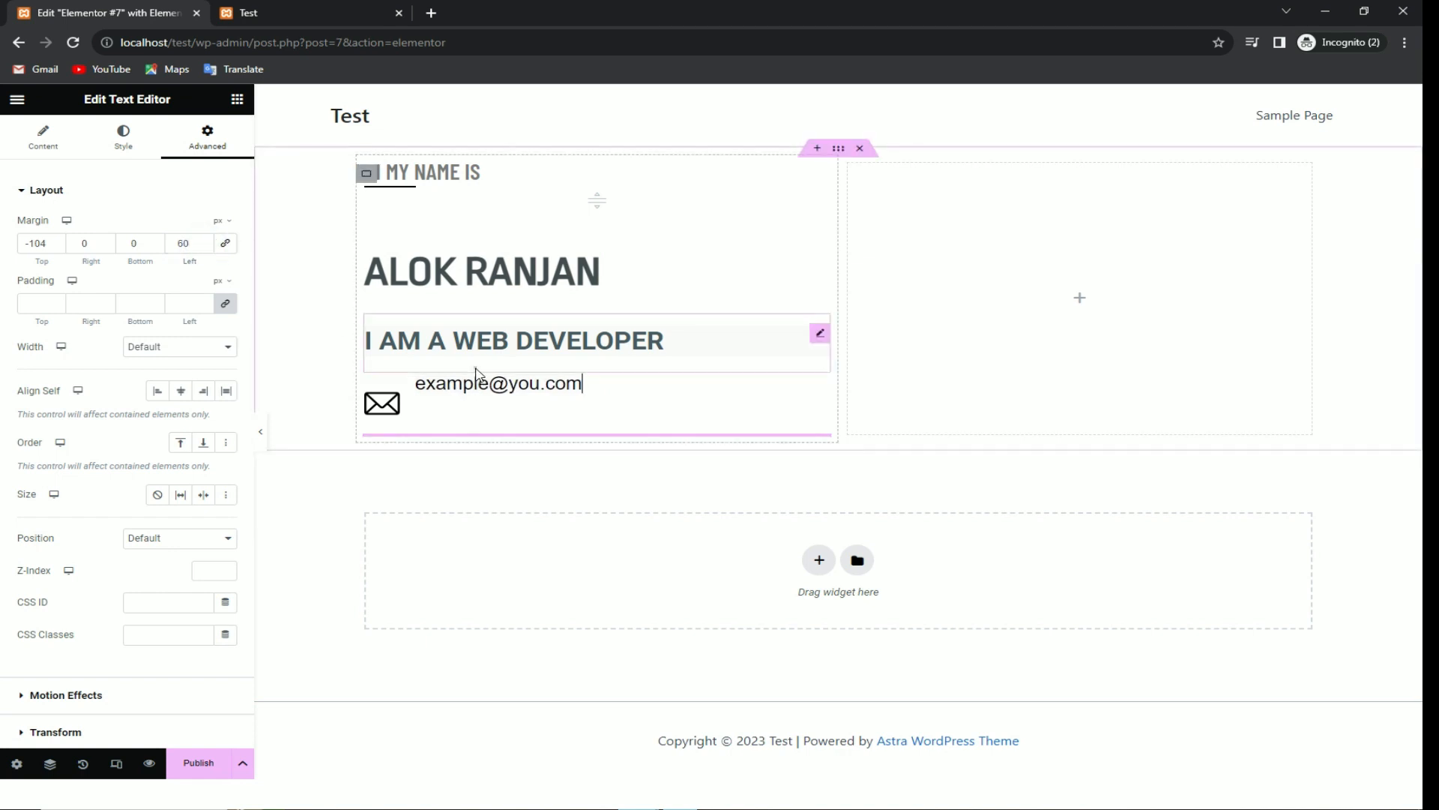
pyautogui.click(471, 361)
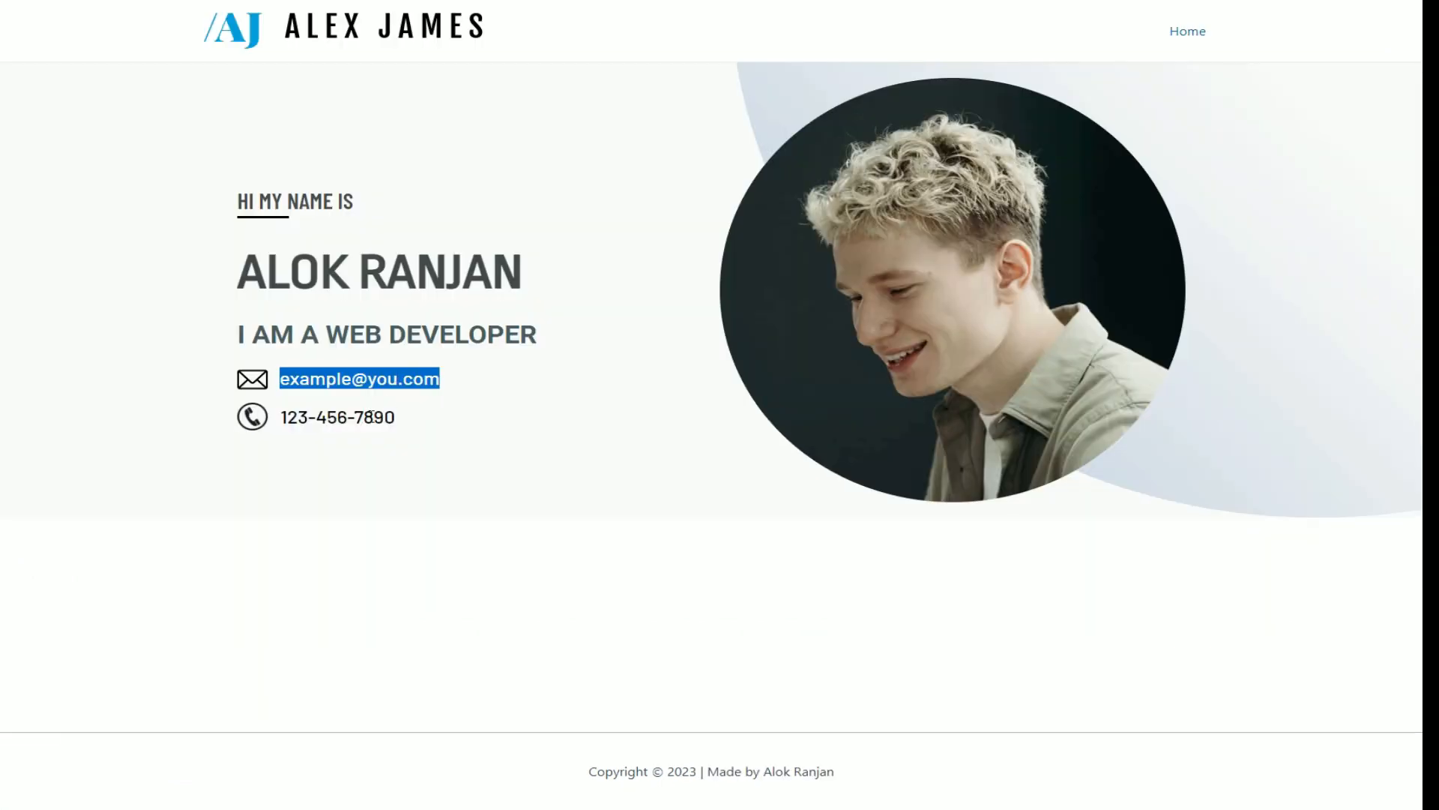
# Step: Check the phone number on the reference page and deselect the e-mail block
pyautogui.click(353, 425)
pyautogui.moveTo(265, 417); pyautogui.dragTo(303, 417)
pyautogui.click(312, 431)
pyautogui.click(402, 440)
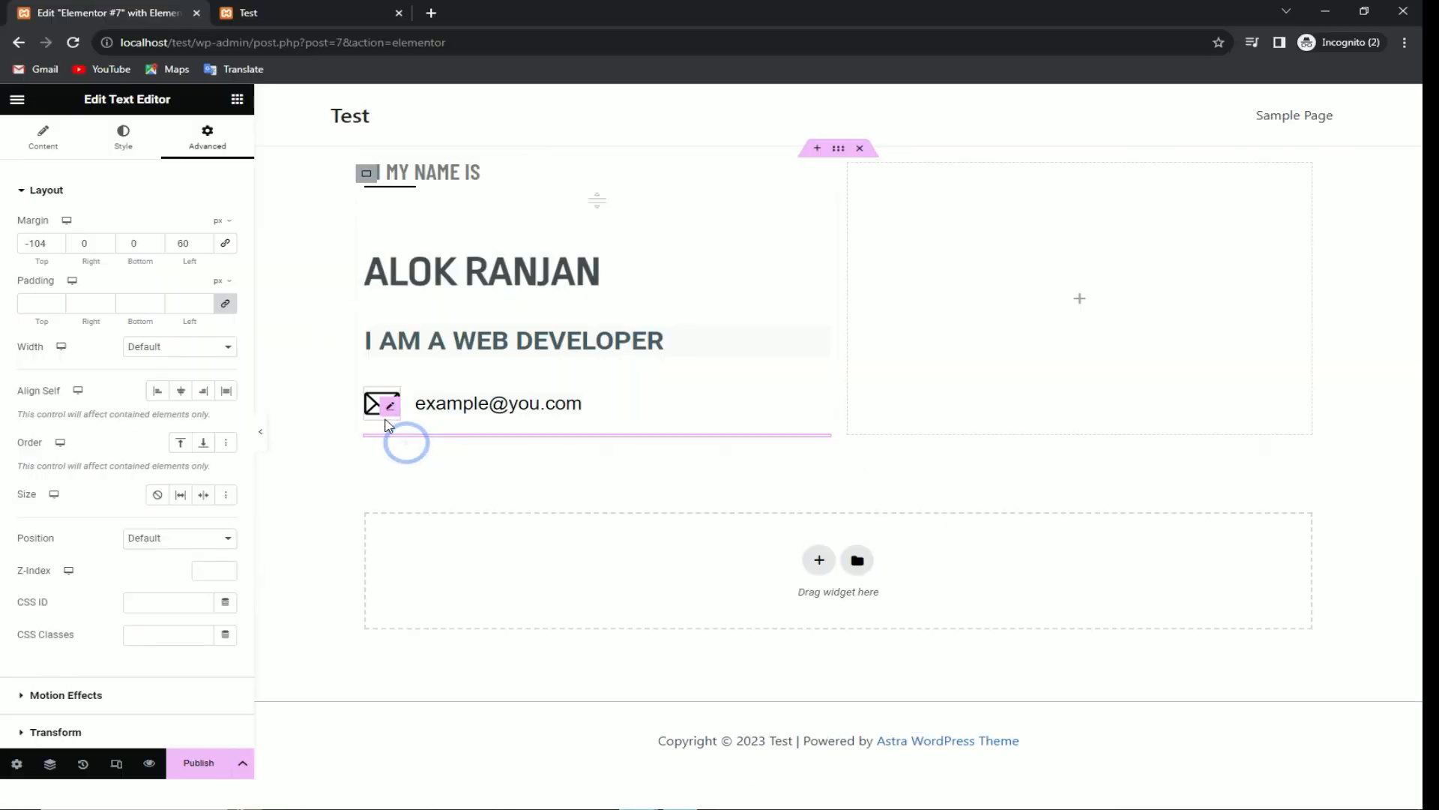
pyautogui.click(341, 472)
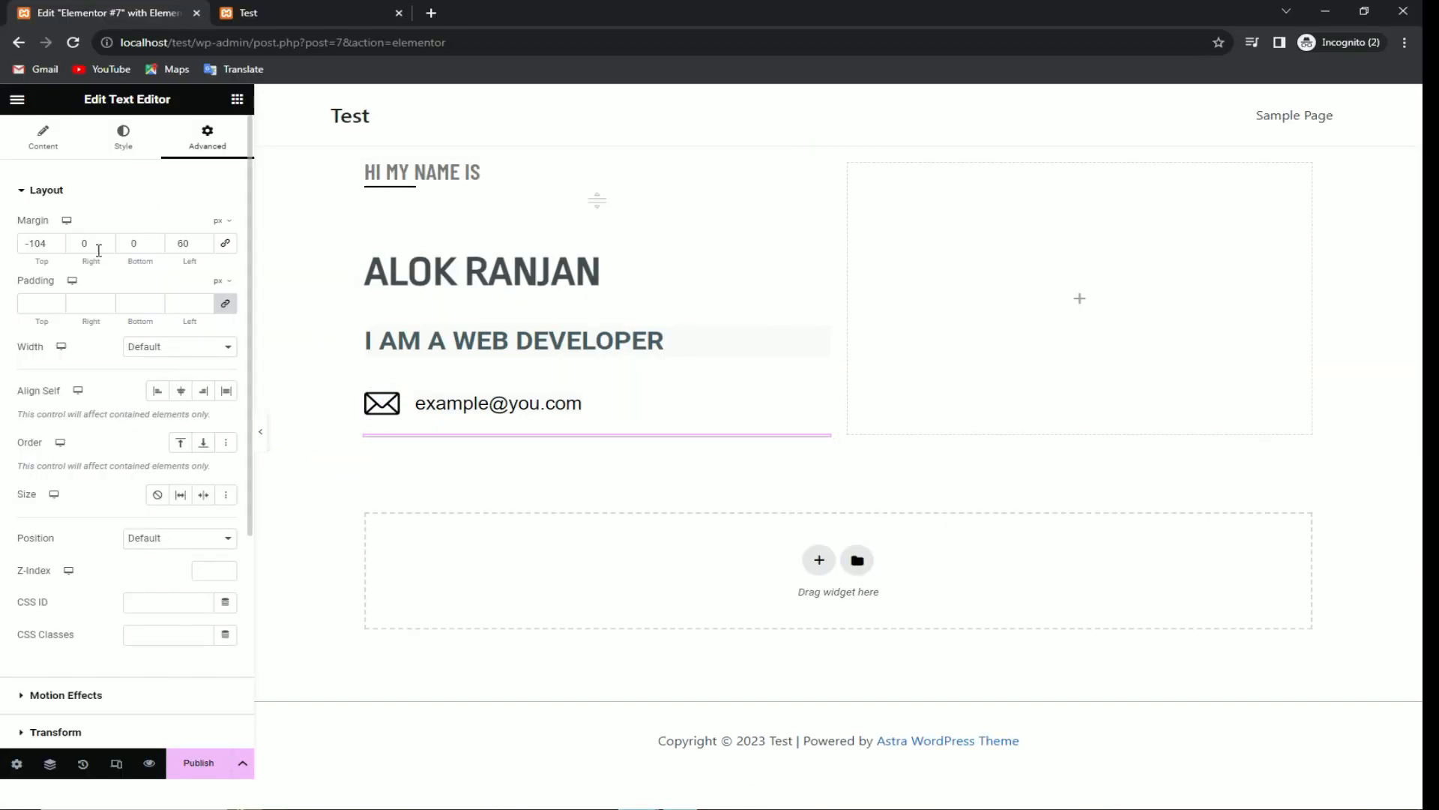
pyautogui.click(42, 136)
# Step: Duplicate the envelope icon and move the copy below the e-mail line
pyautogui.click(236, 100)
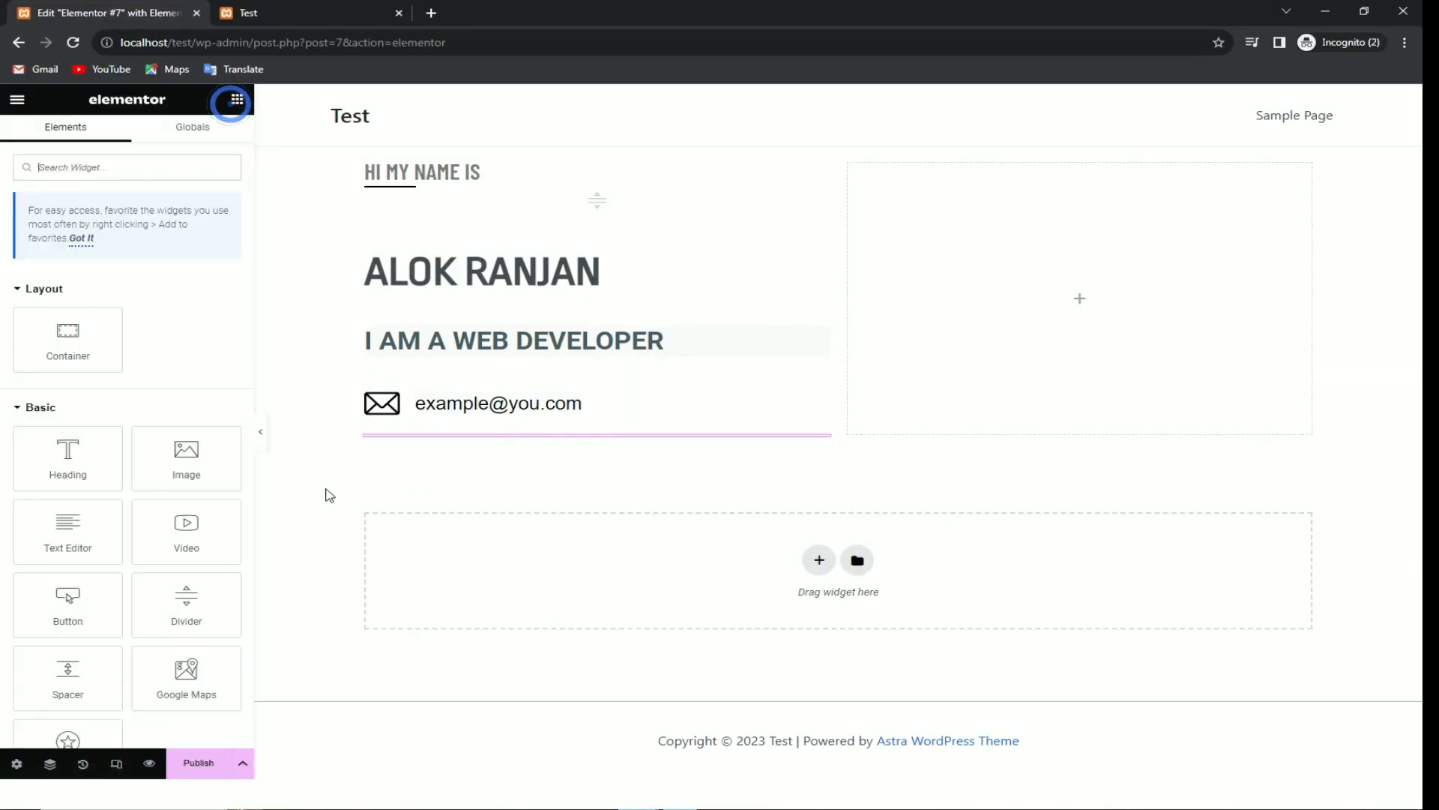
pyautogui.moveTo(240, 454); pyautogui.dragTo(151, 381)
pyautogui.click(380, 402)
pyautogui.rightClick(379, 406)
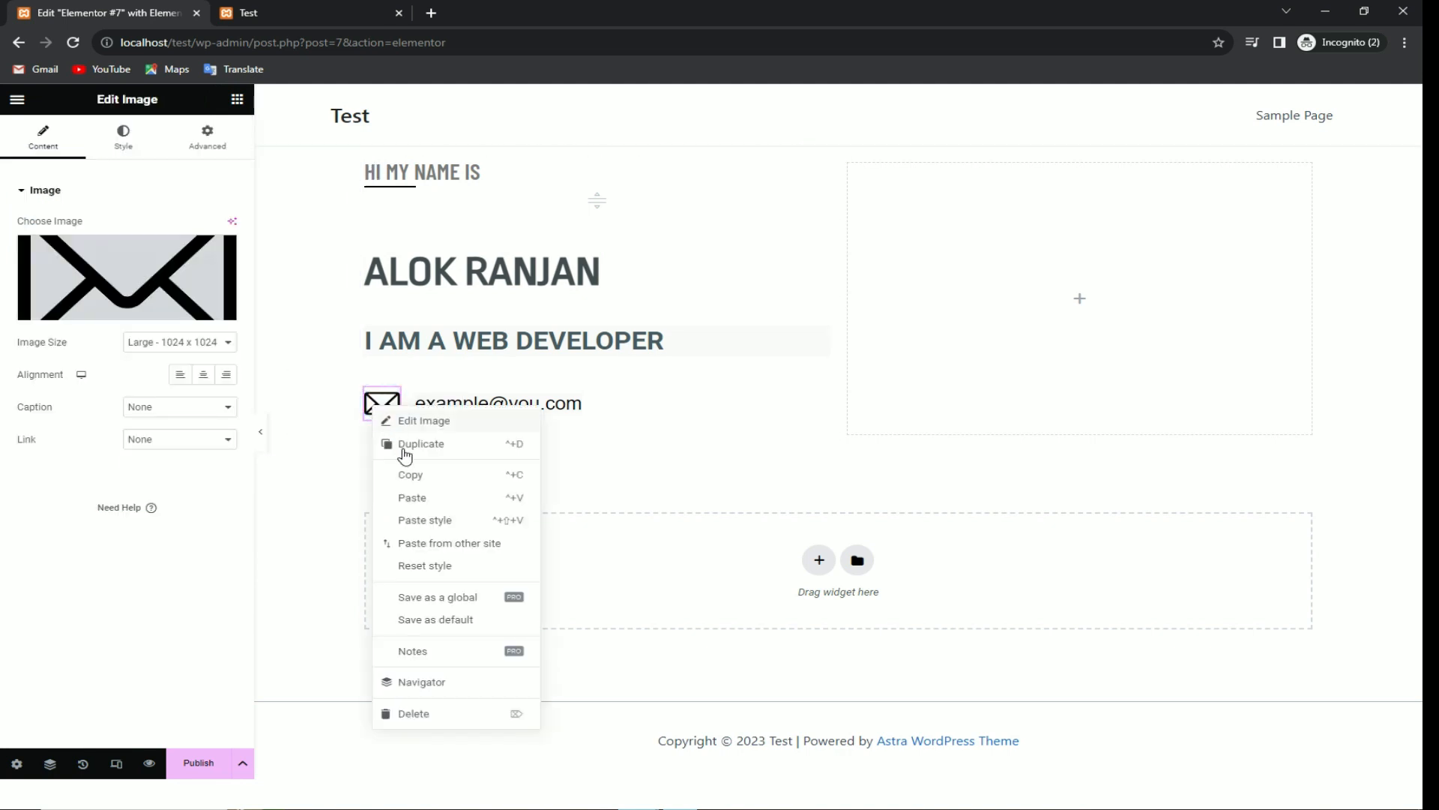
pyautogui.click(404, 446)
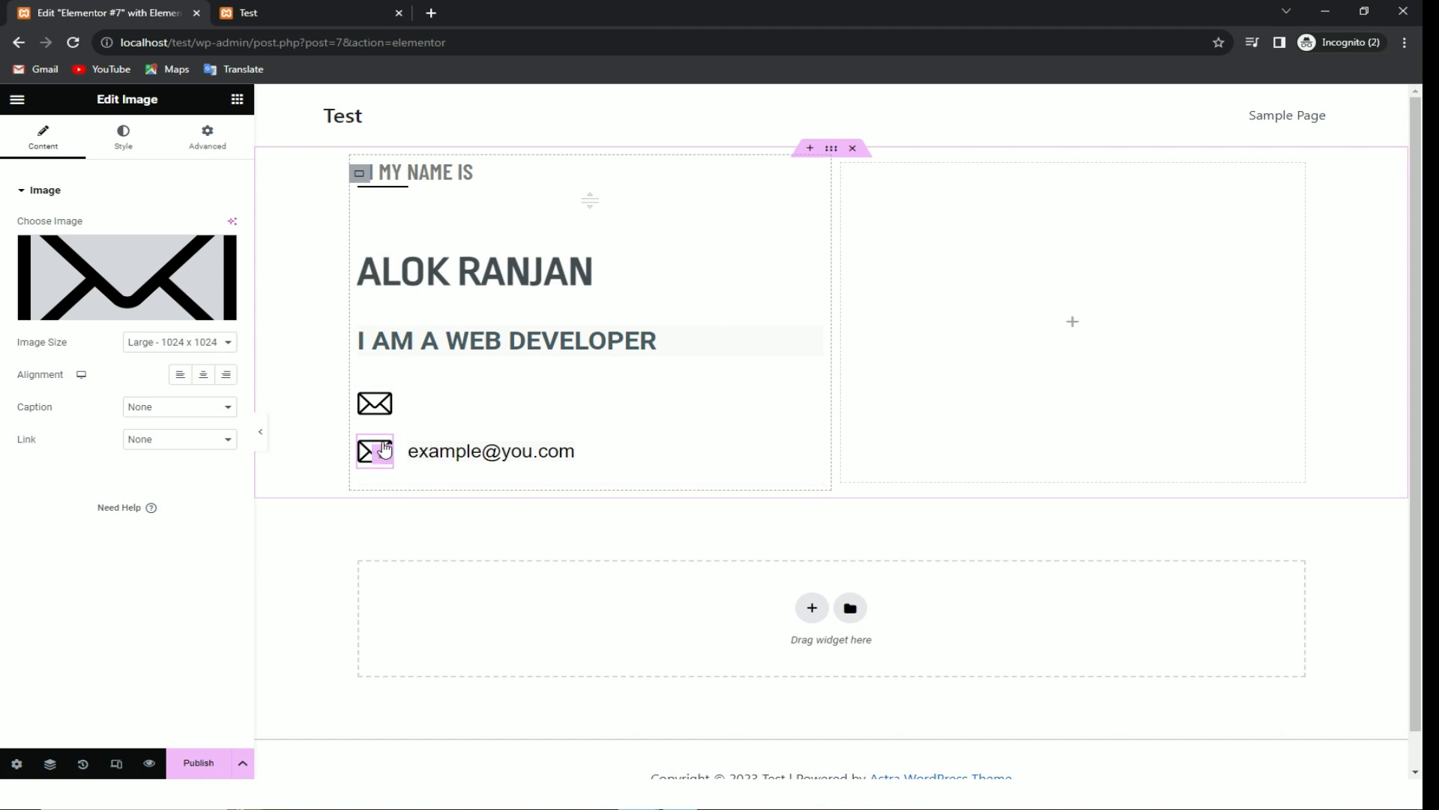
pyautogui.moveTo(384, 420); pyautogui.dragTo(389, 474)
# Step: Replace the copied image with an uploaded phone logo and add a heading below it
pyautogui.click(123, 137)
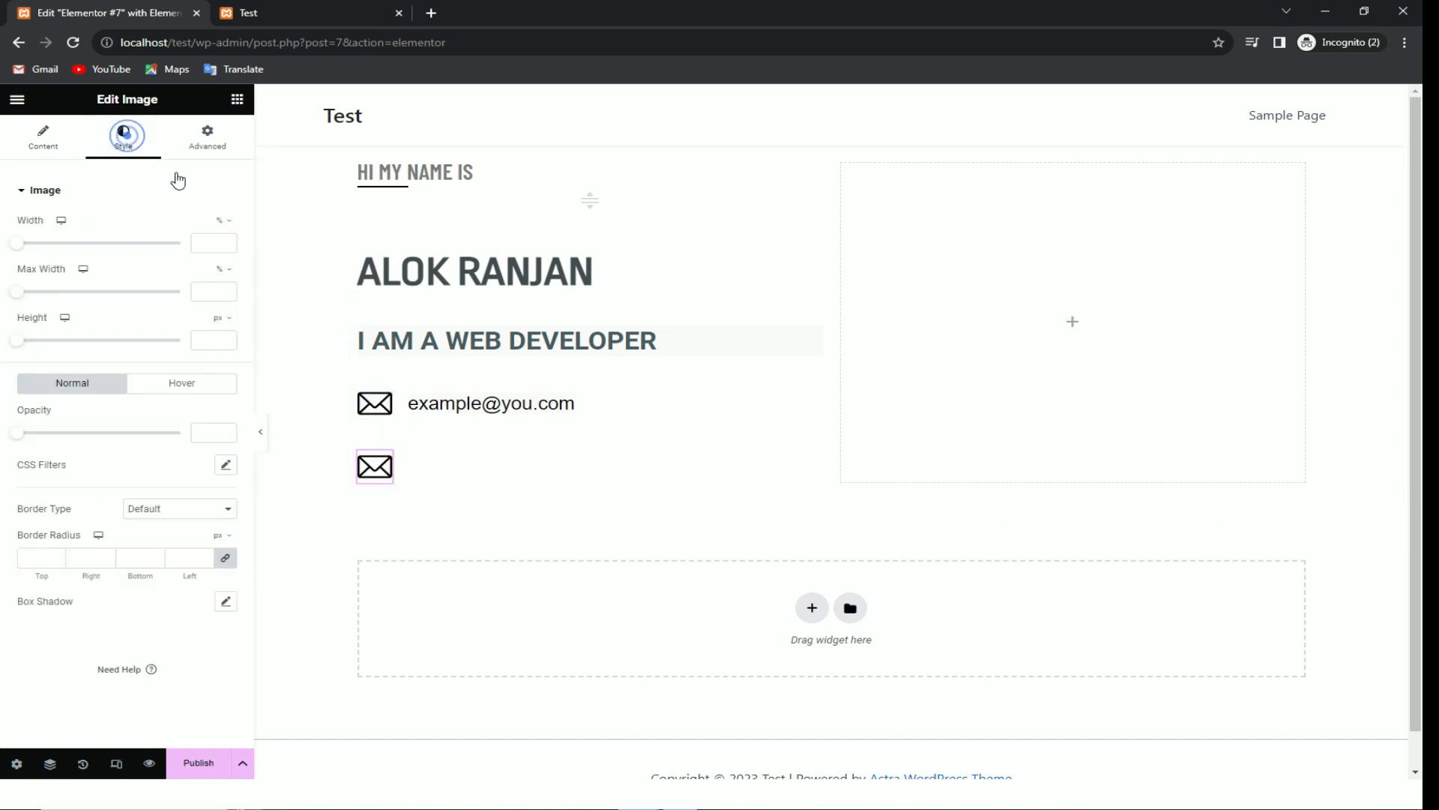
pyautogui.click(236, 99)
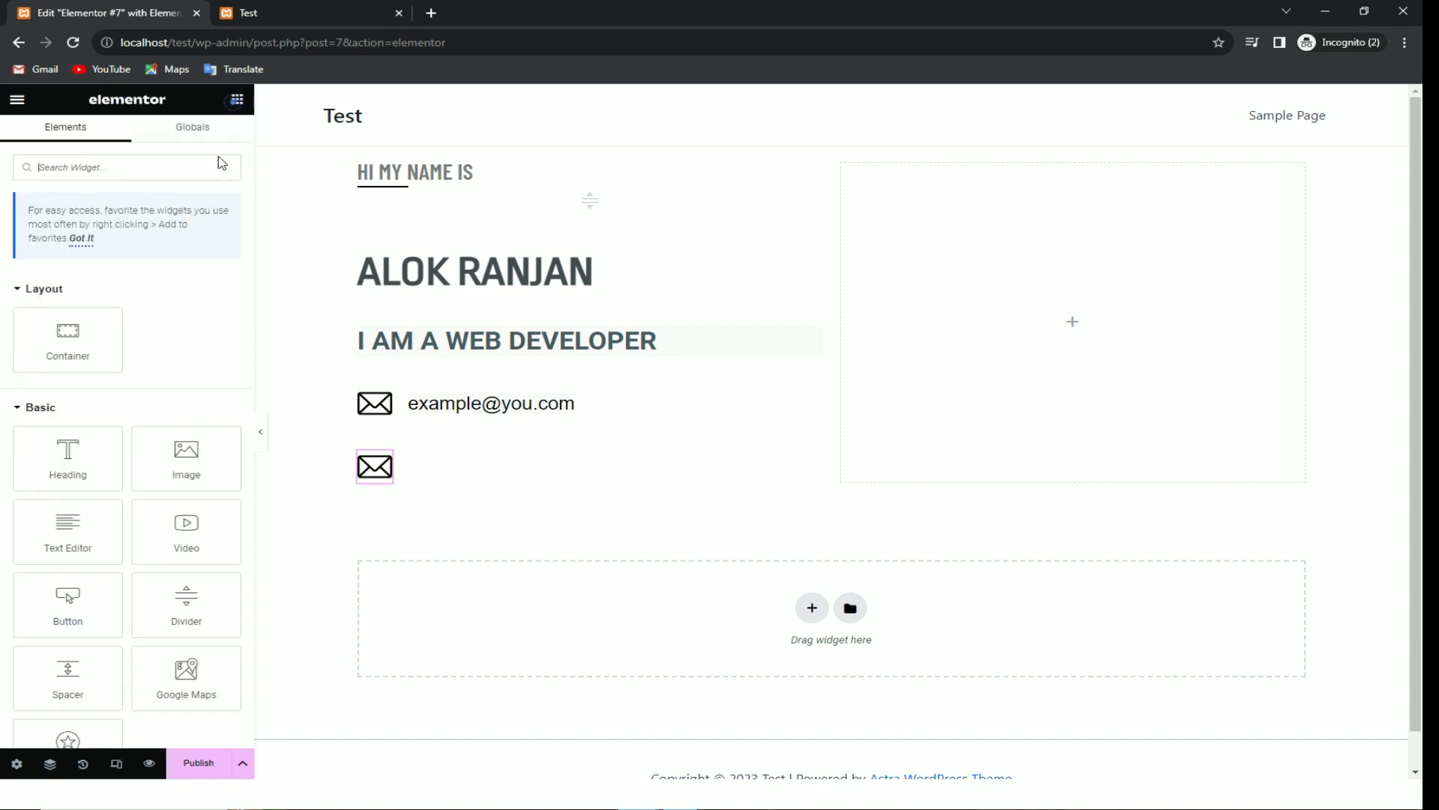
pyautogui.click(375, 466)
pyautogui.click(45, 153)
pyautogui.click(82, 308)
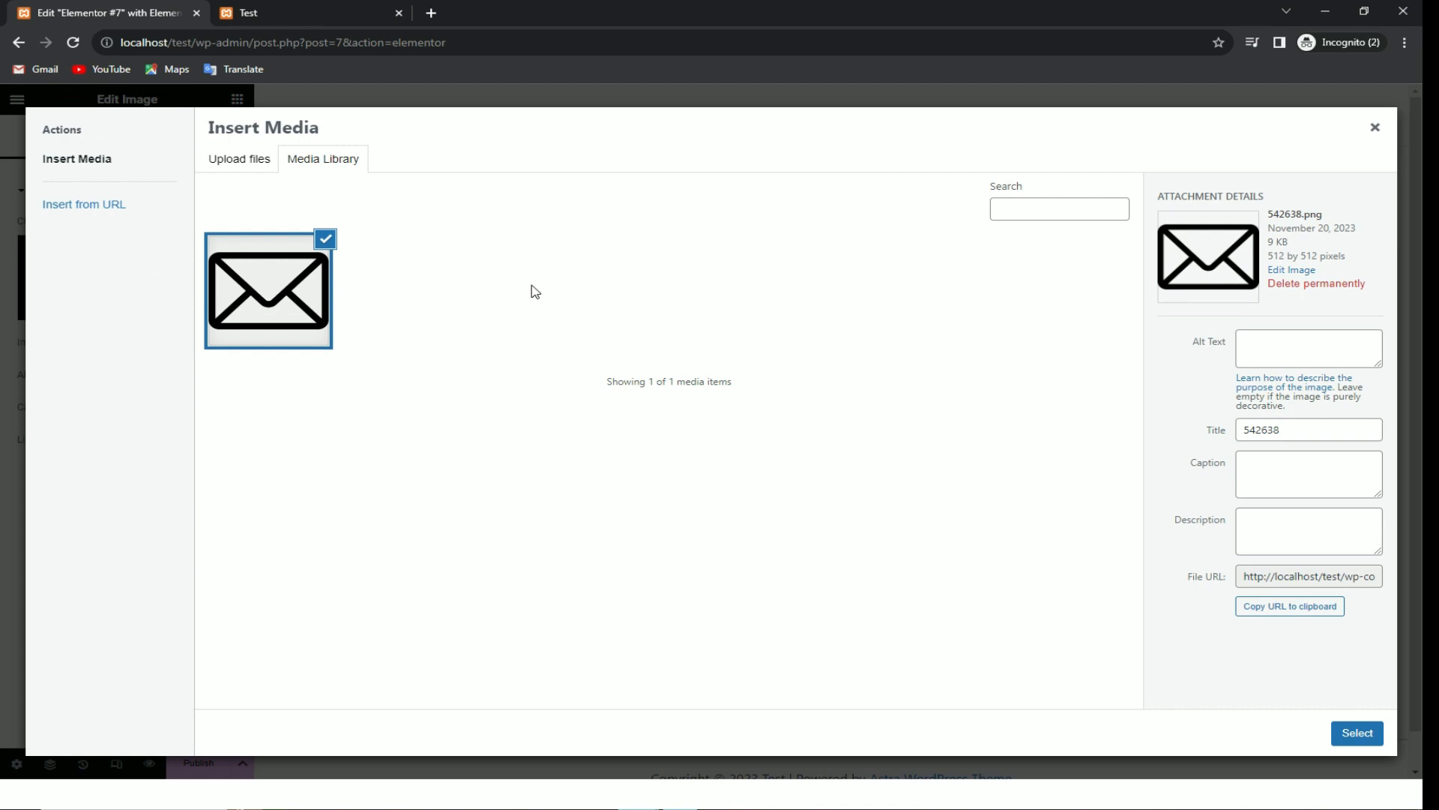
pyautogui.click(266, 167)
pyautogui.click(790, 405)
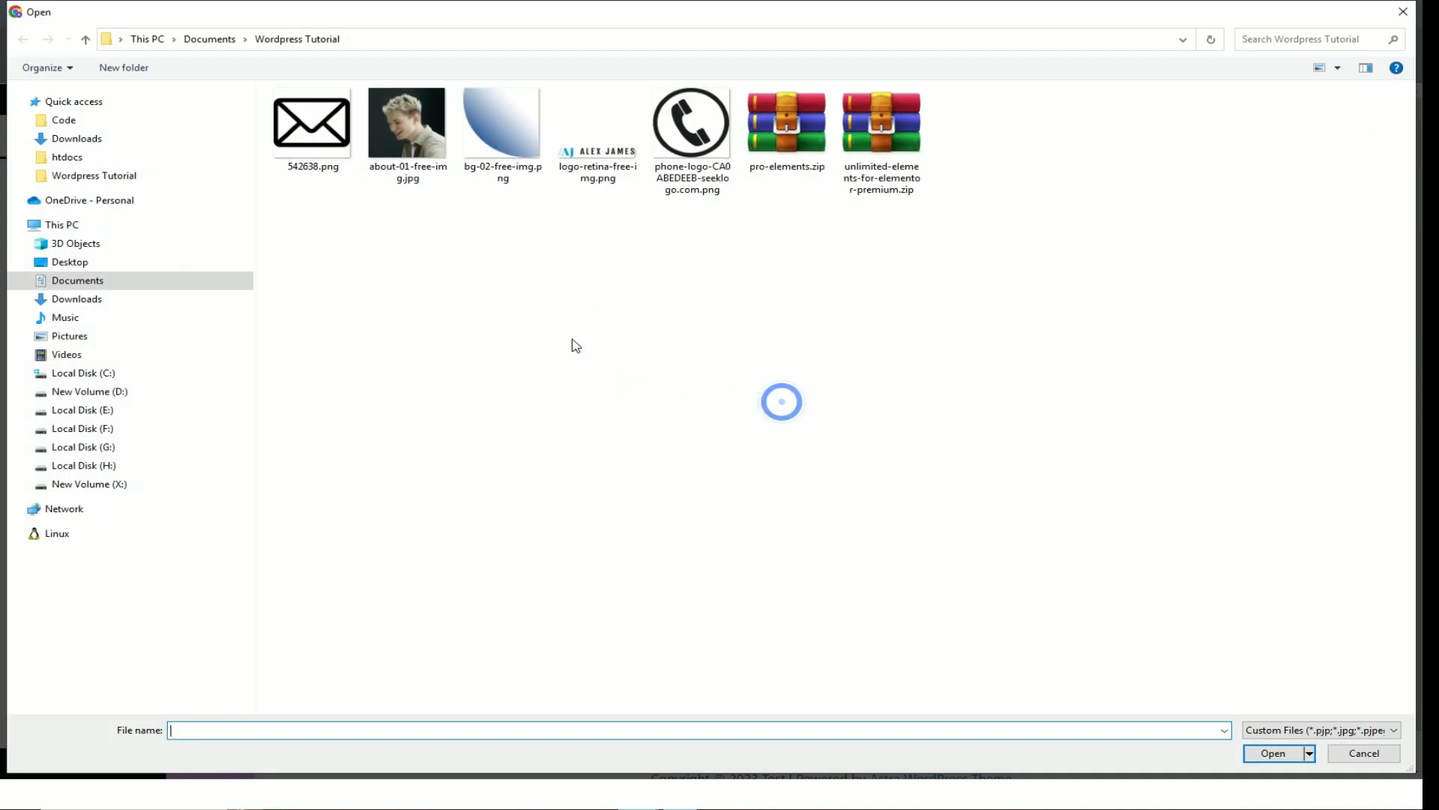
pyautogui.doubleClick(692, 123)
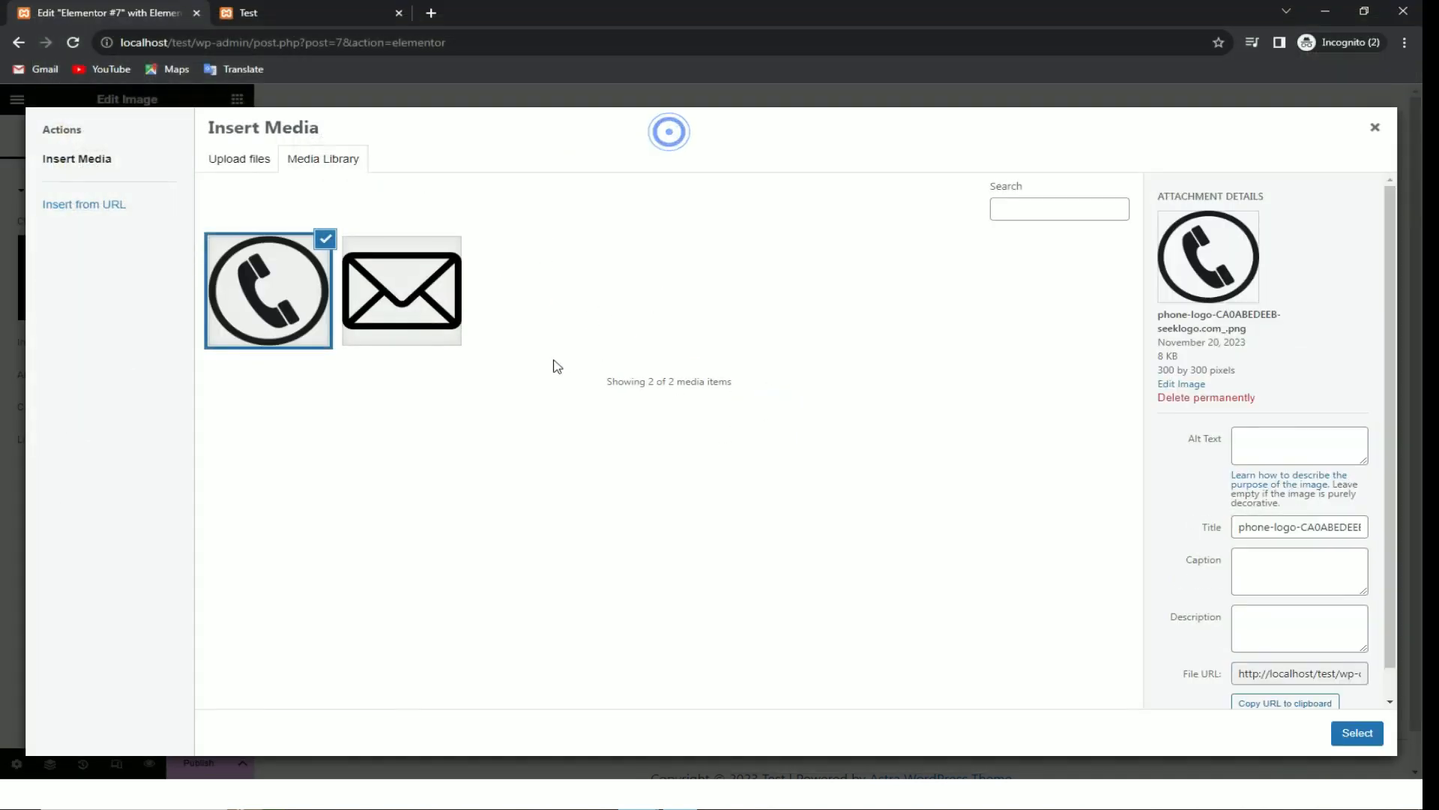
pyautogui.click(1358, 733)
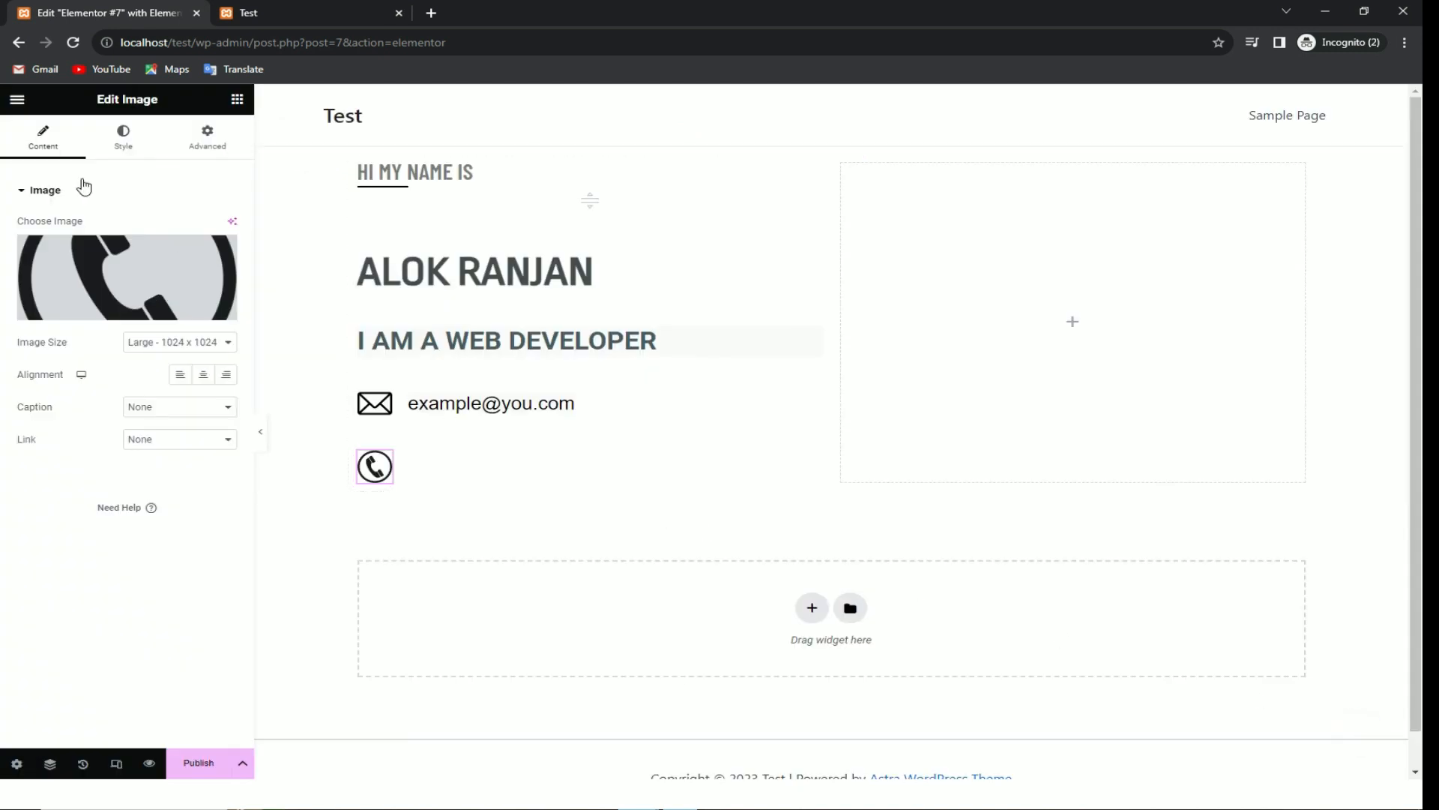
pyautogui.click(238, 101)
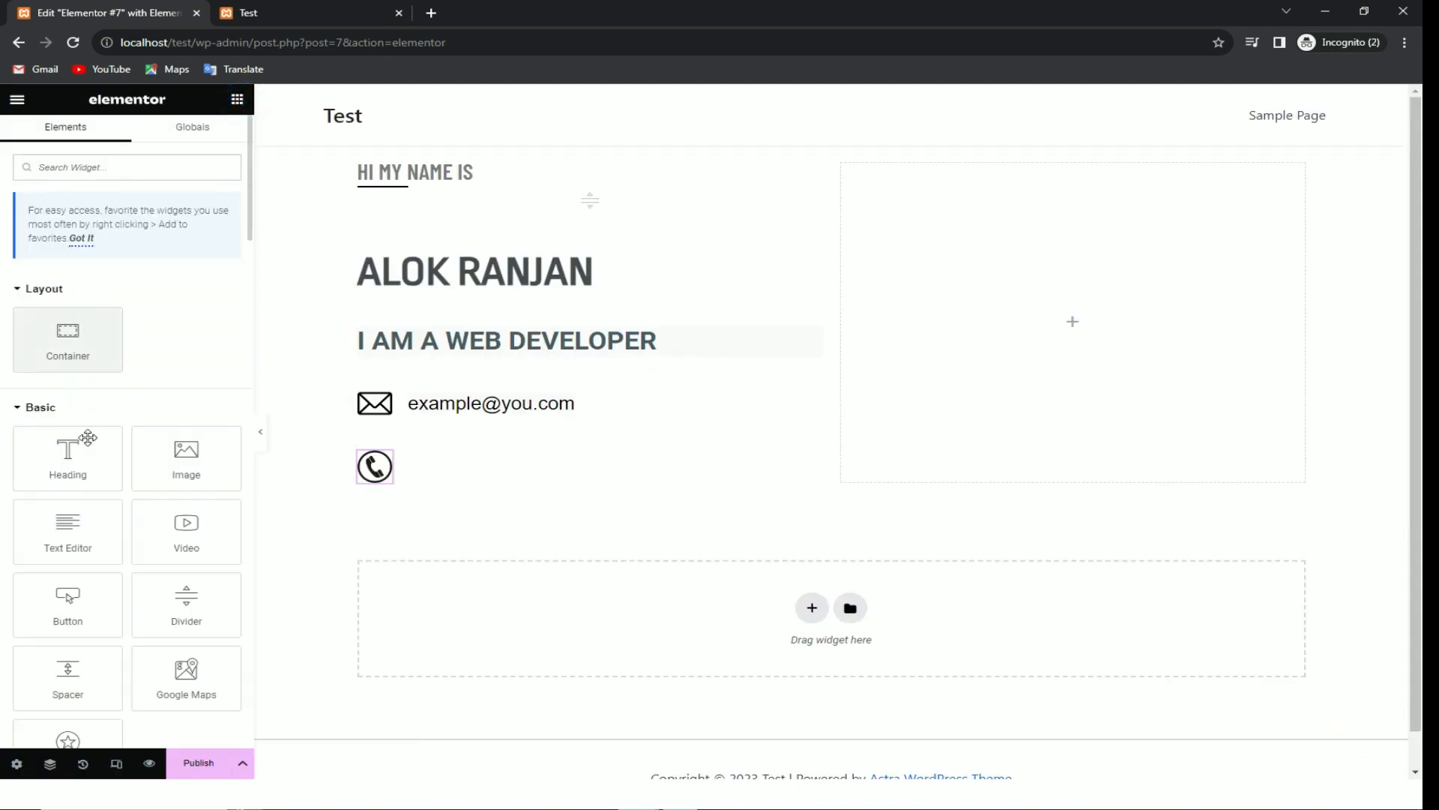
pyautogui.click(87, 452)
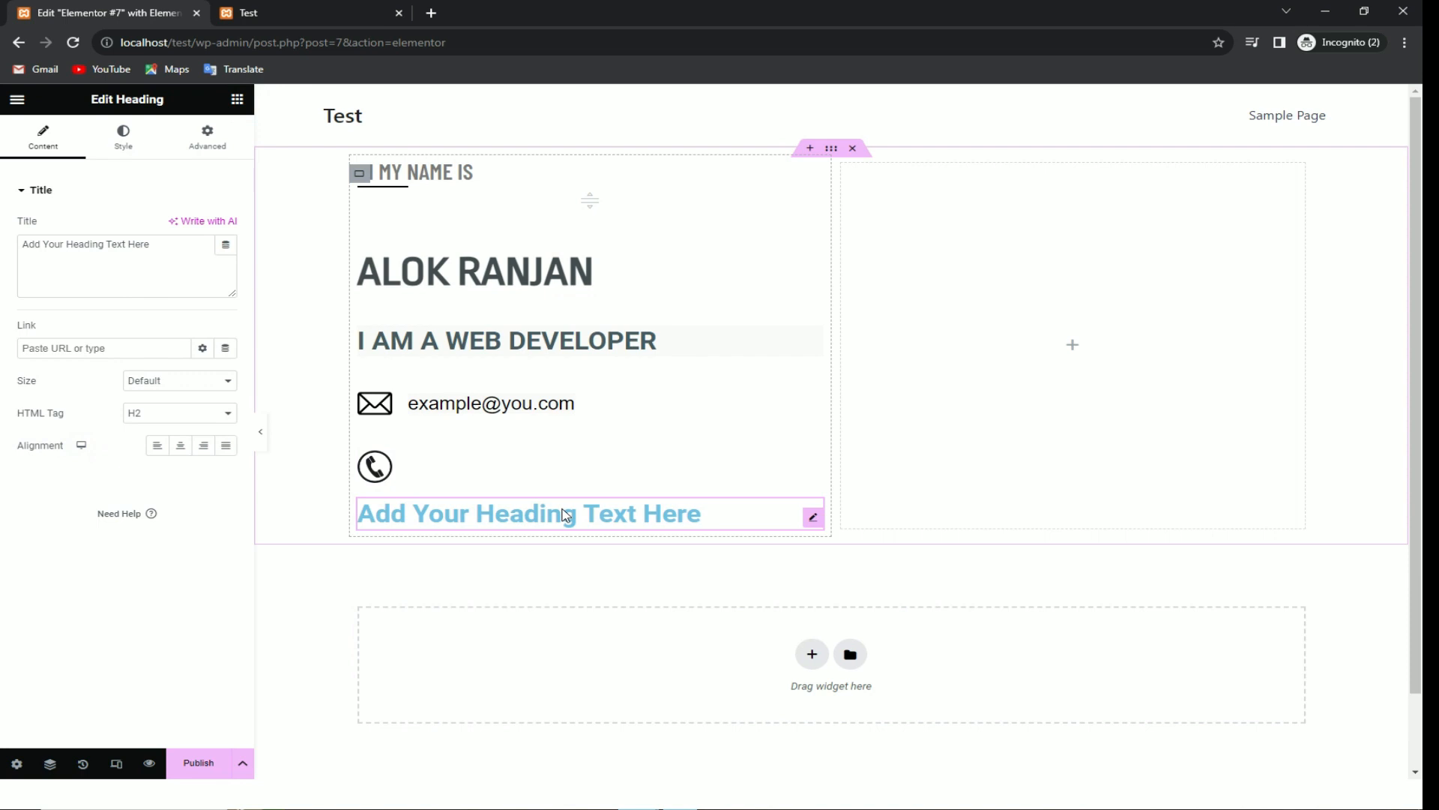
# Step: Swap the empty heading for a text widget under the phone icon holding the sample phone number
pyautogui.press('Delete')
pyautogui.moveTo(87, 527); pyautogui.dragTo(380, 472)
pyautogui.doubleClick(418, 509)
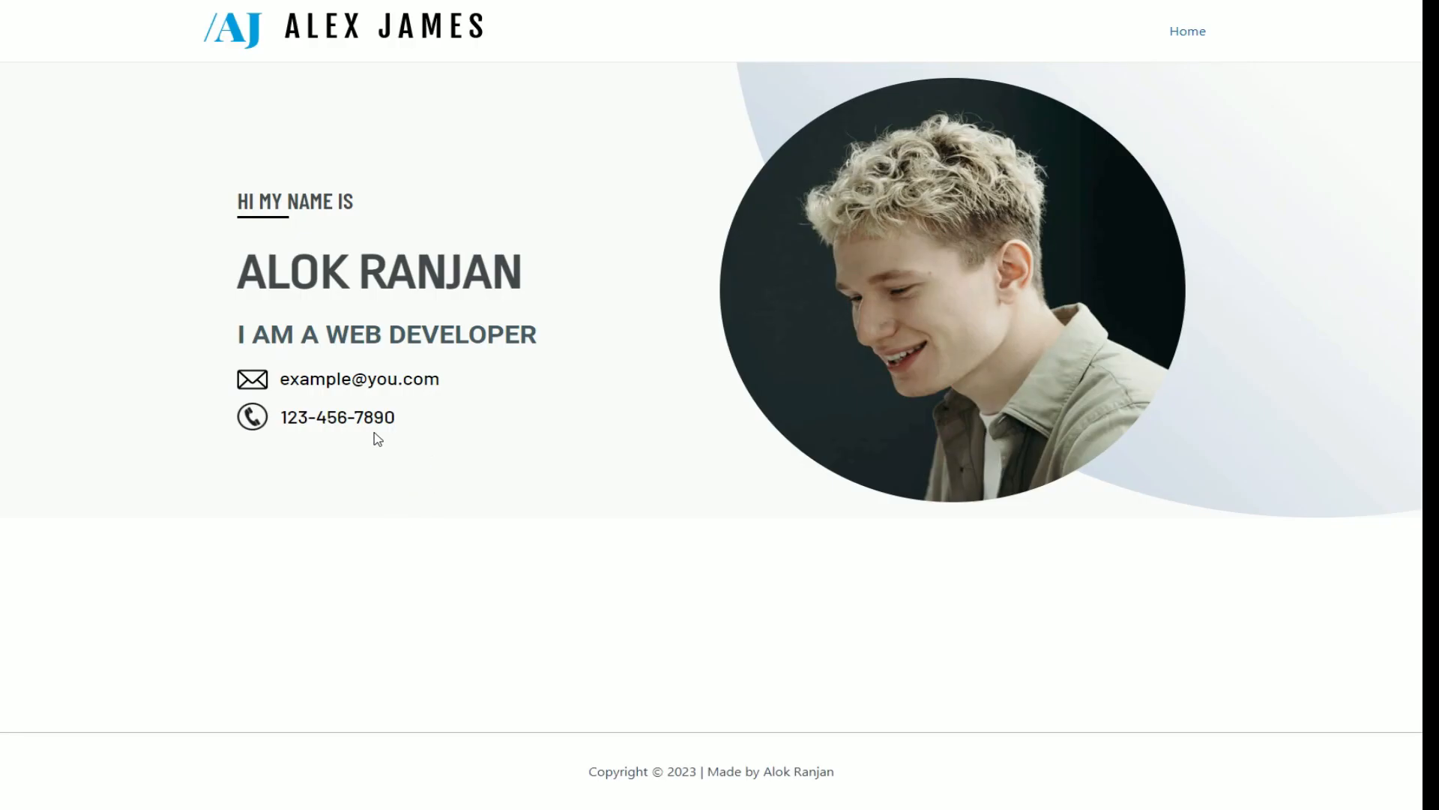
pyautogui.moveTo(287, 379); pyautogui.dragTo(291, 417)
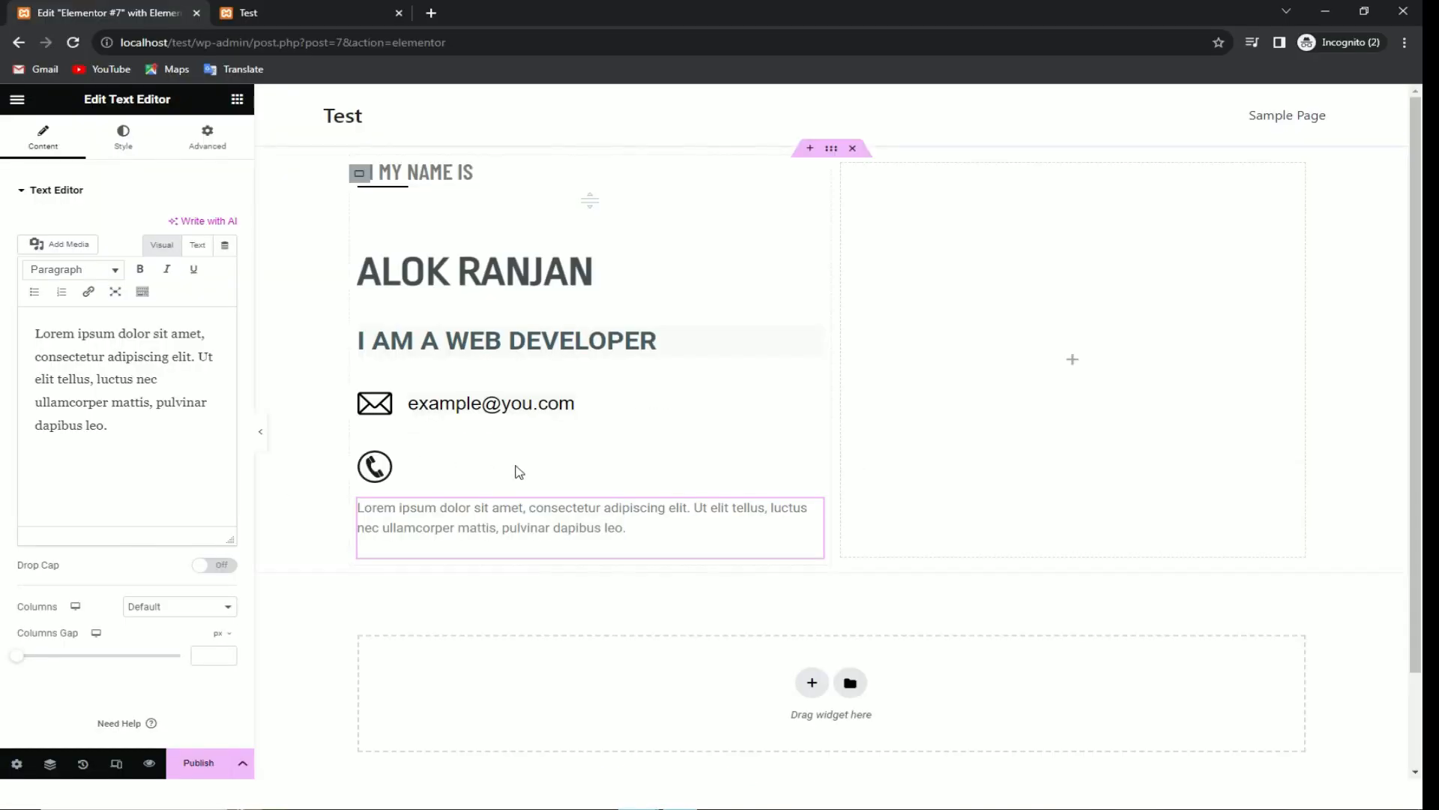
pyautogui.click(530, 504)
pyautogui.tripleClick(530, 504)
pyautogui.hotkey('ctrl', 'v')
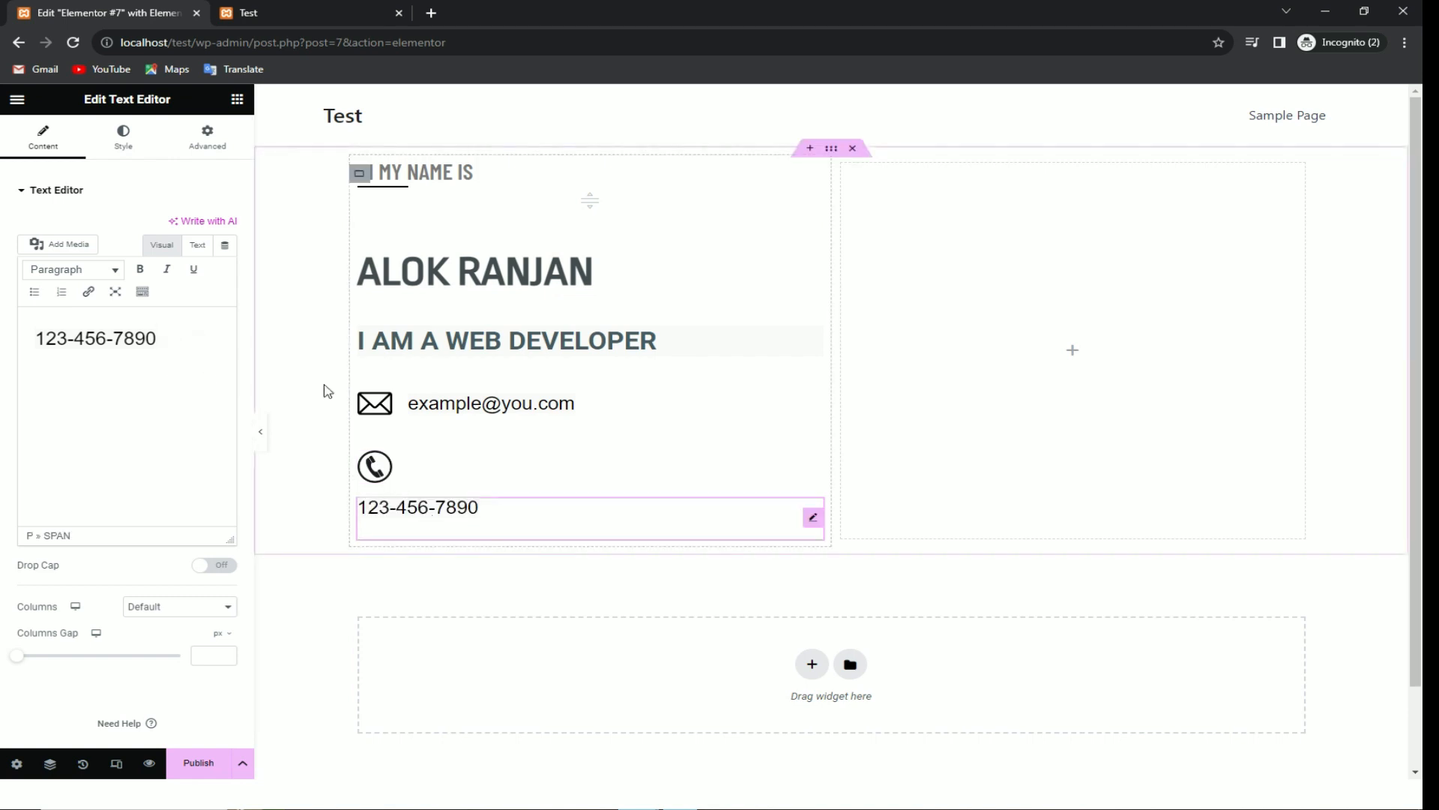
pyautogui.click(192, 133)
# Step: Reset the phone text's margins to 0 and unlink the sides
pyautogui.click(56, 247)
pyautogui.click(235, 240)
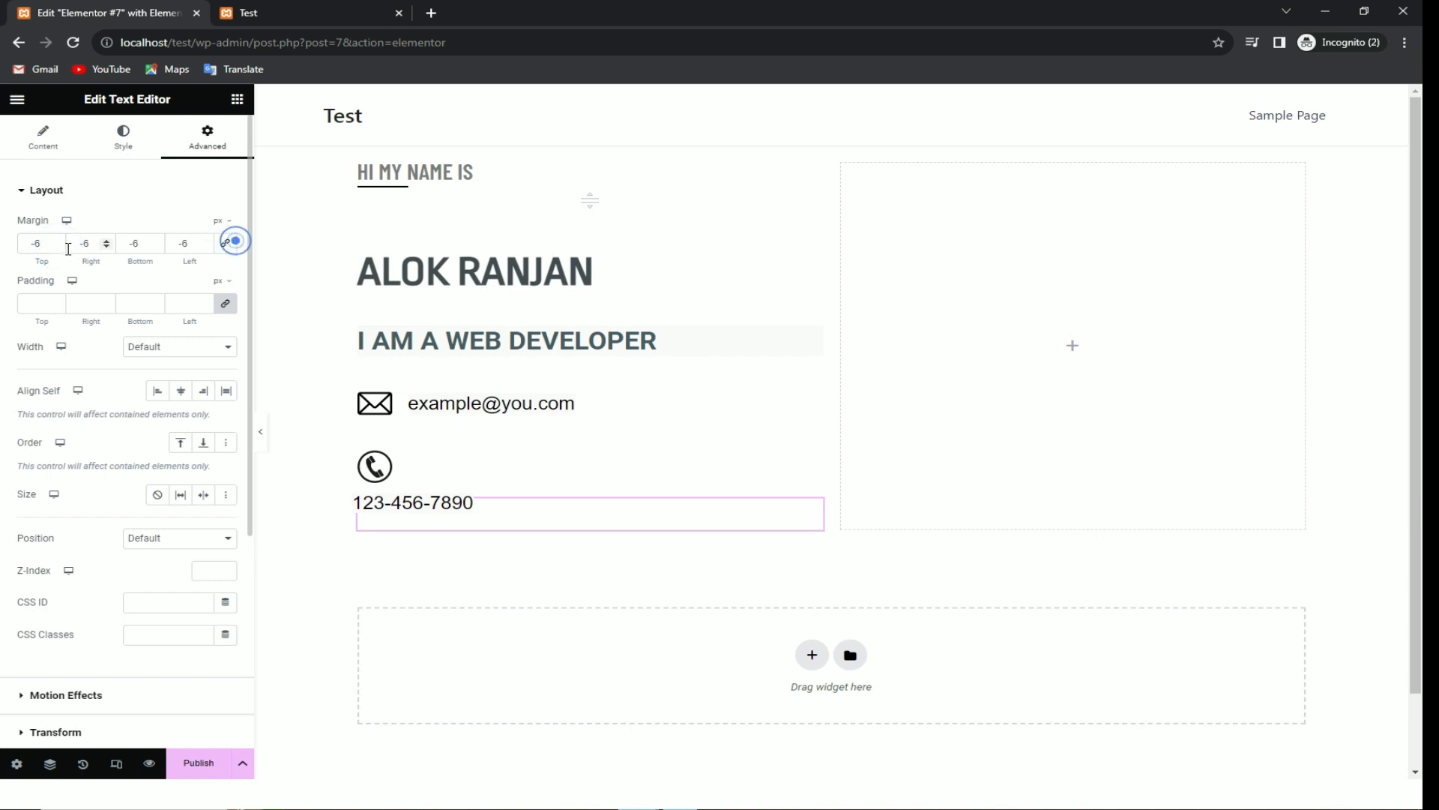
pyautogui.click(225, 242)
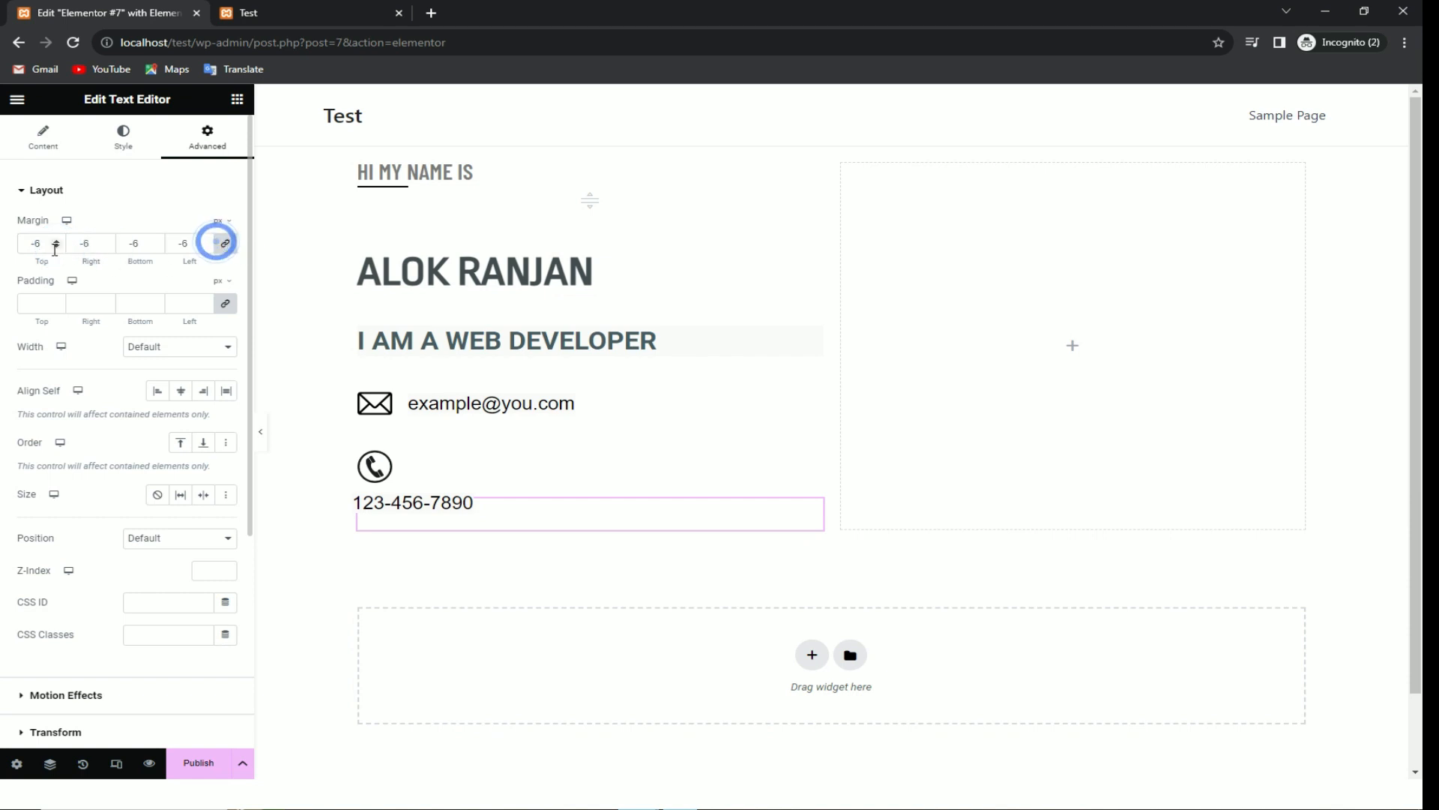
pyautogui.click(57, 240)
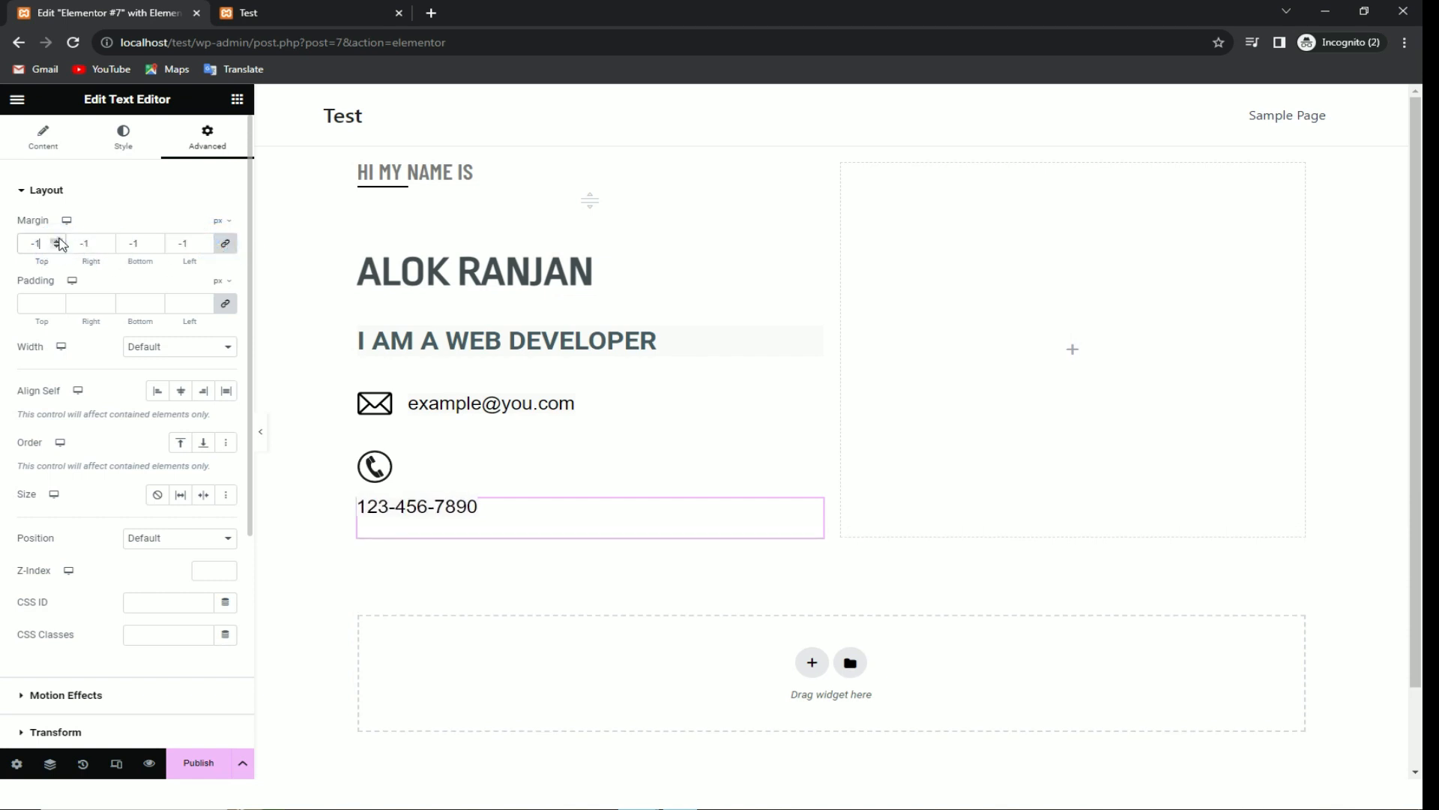
pyautogui.click(225, 240)
# Step: Set the phone text's top margin to -51 and left margin to 59
pyautogui.click(57, 248)
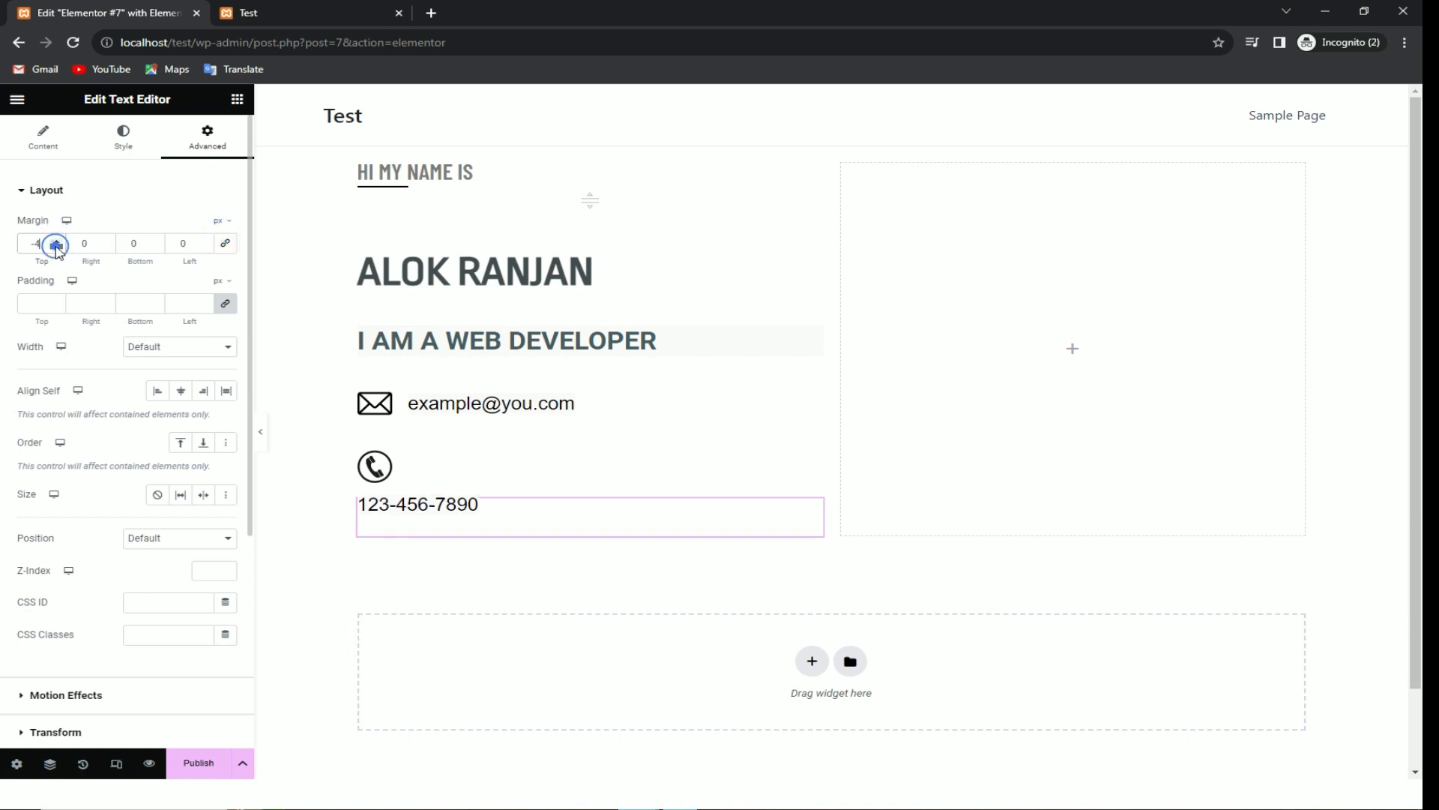
pyautogui.click(57, 248)
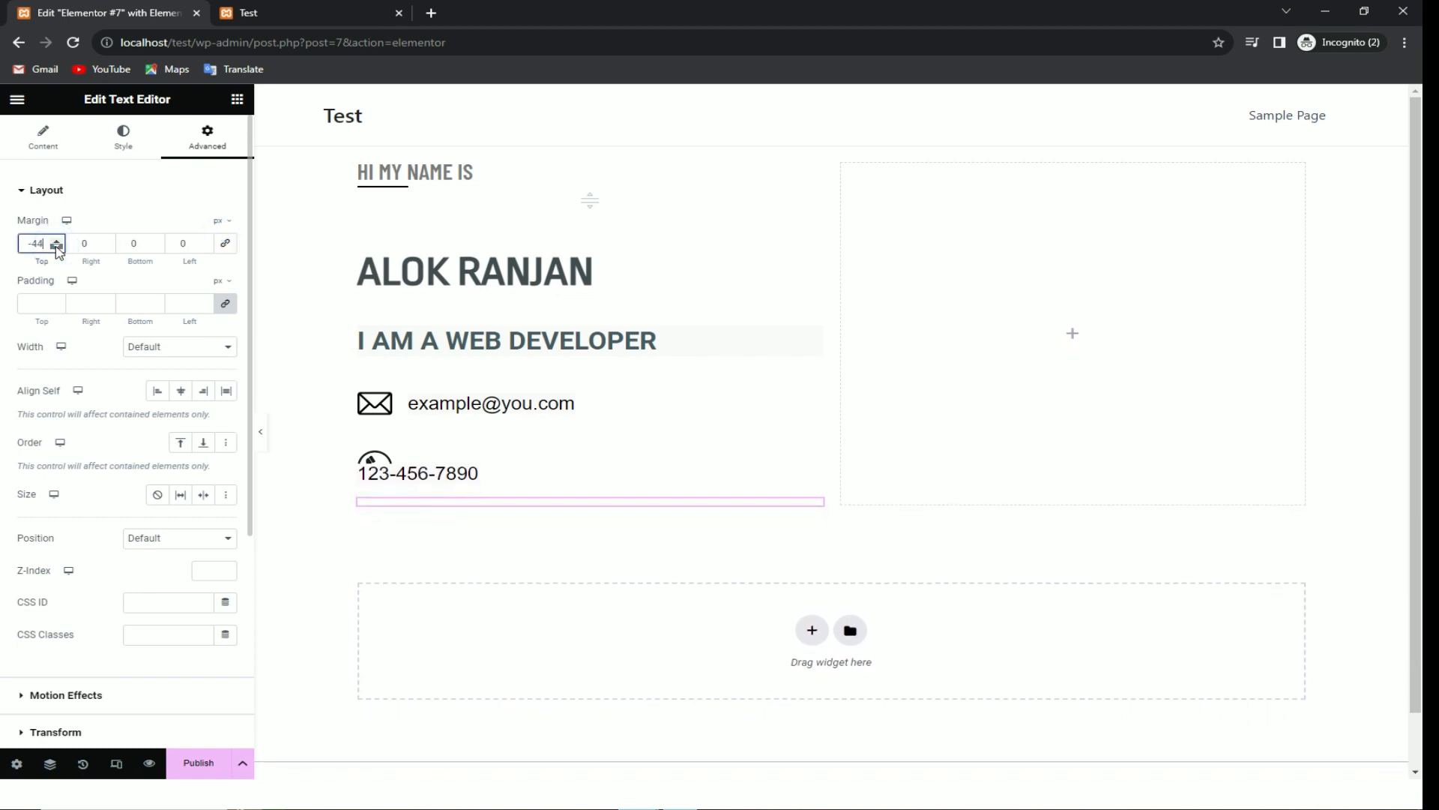
pyautogui.click(56, 240)
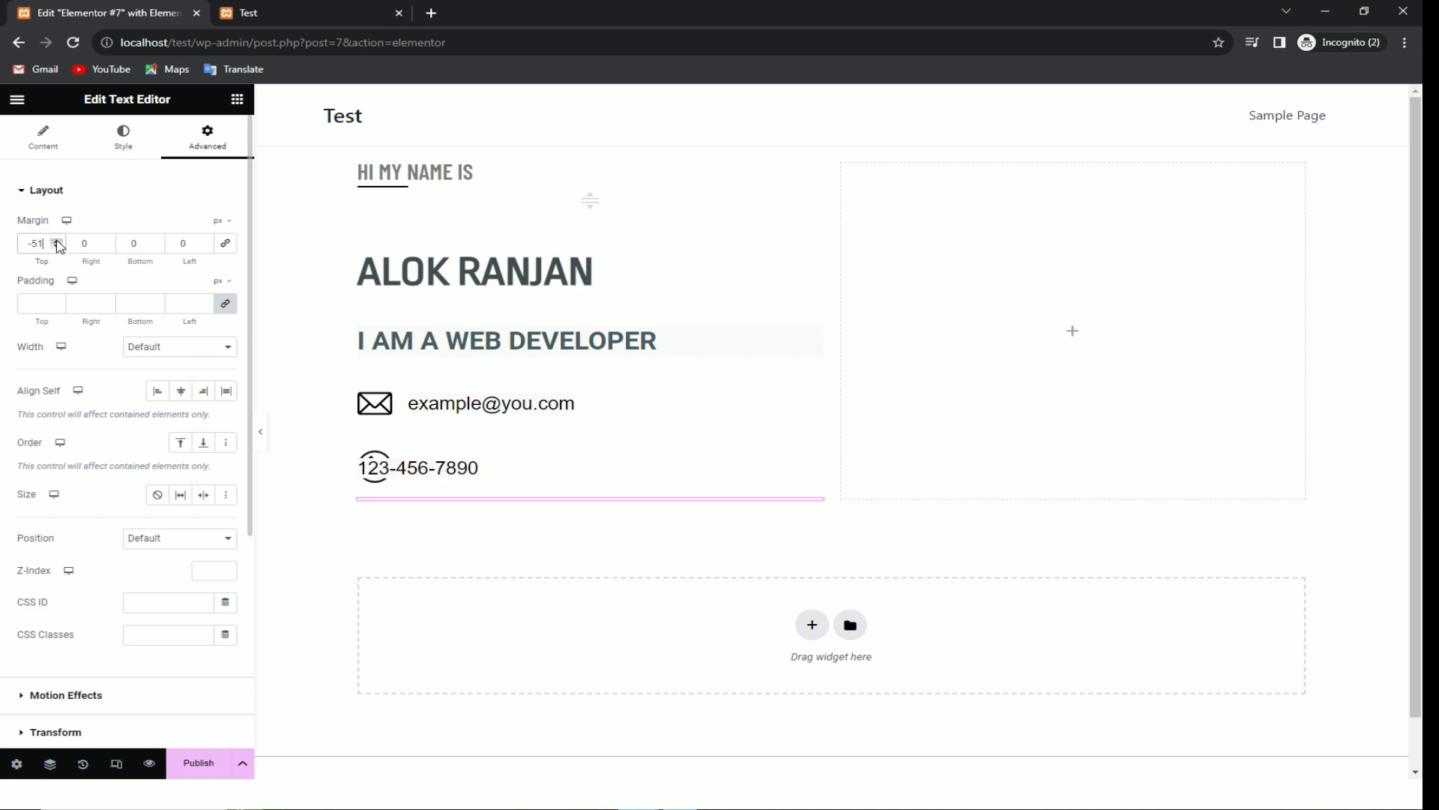
pyautogui.click(58, 248)
pyautogui.click(106, 245)
pyautogui.click(202, 241)
pyautogui.click(200, 241)
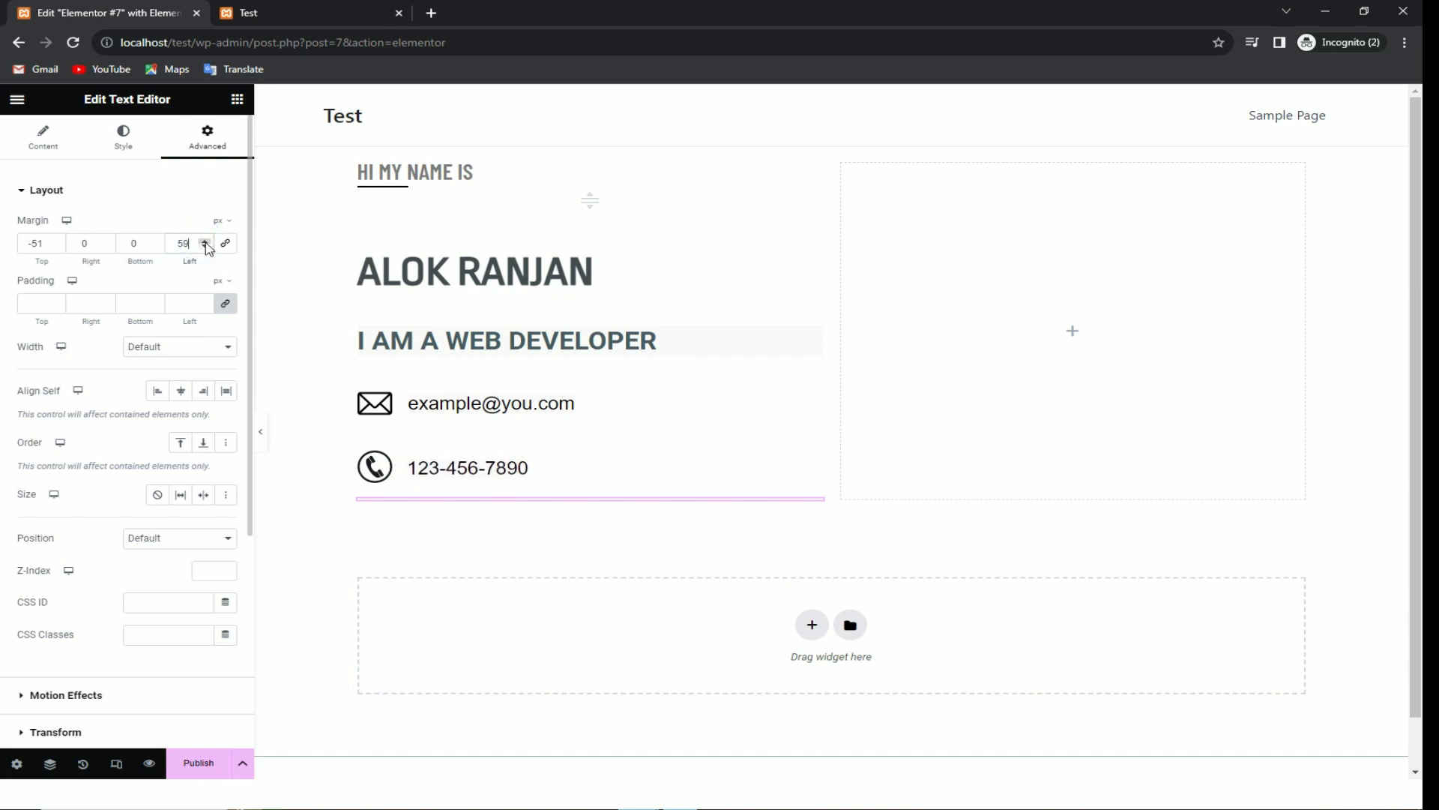
pyautogui.click(204, 241)
pyautogui.click(443, 391)
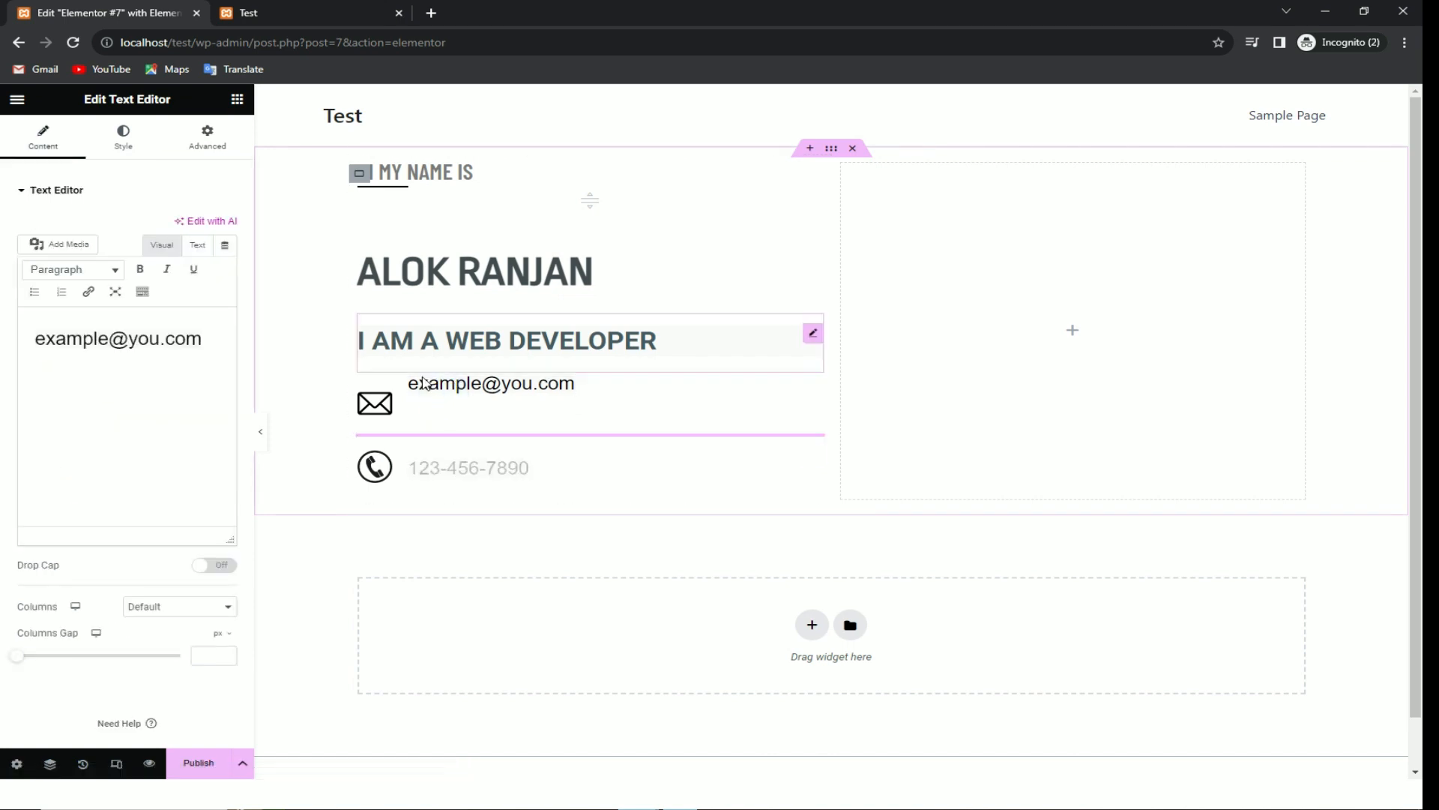
# Step: Deselect everything on the canvas and publish the page changes
pyautogui.click(455, 390)
pyautogui.click(311, 409)
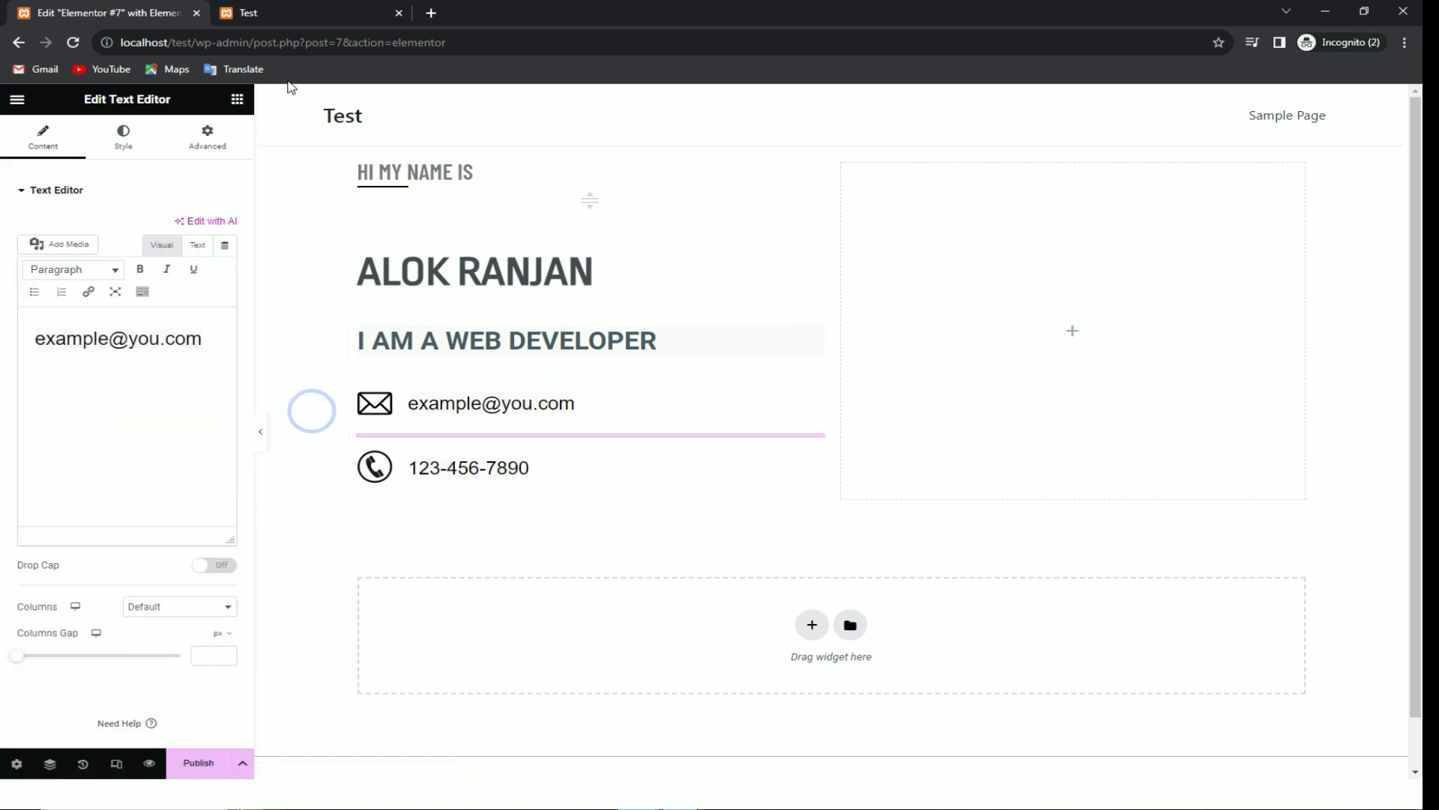
pyautogui.click(198, 763)
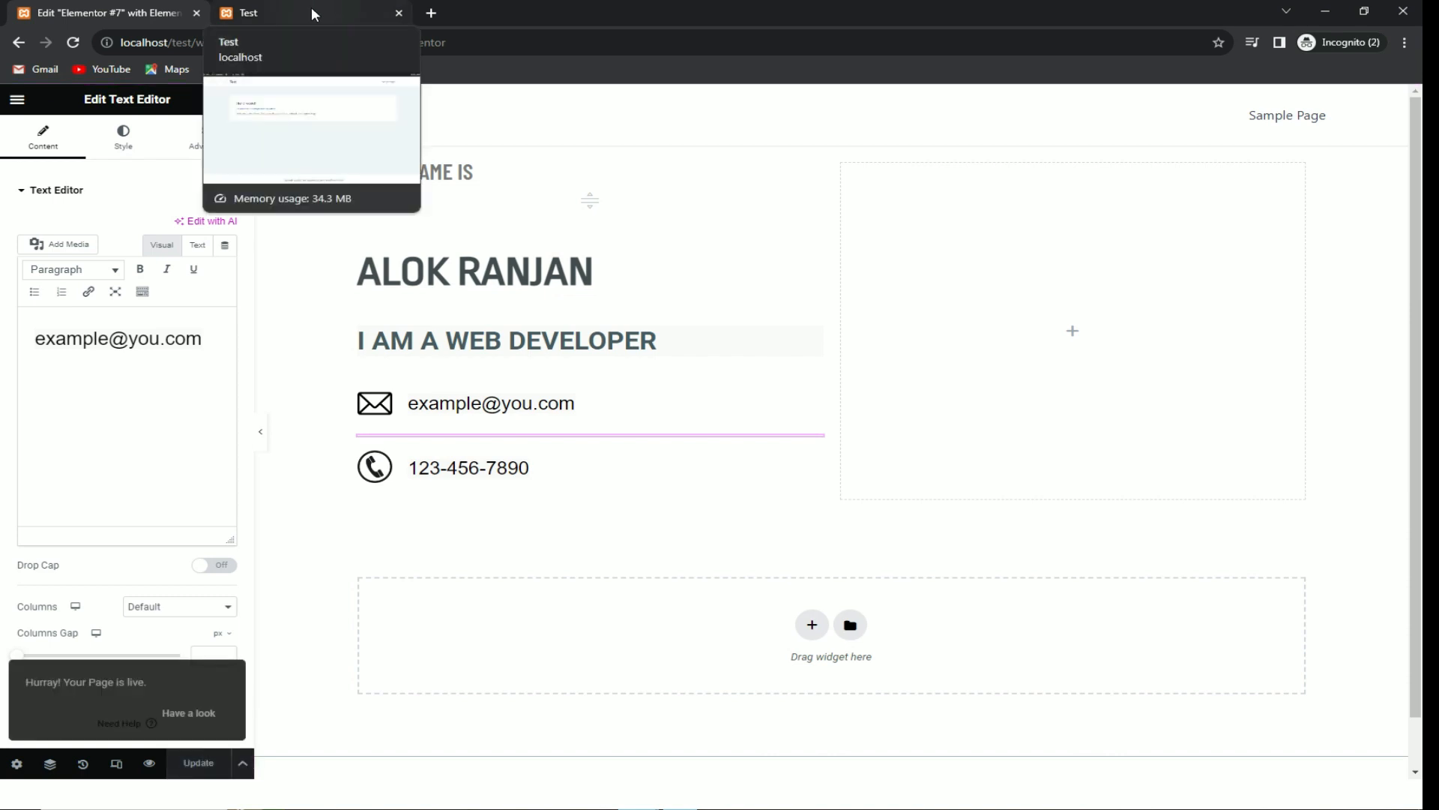
# Step: Open the published Elementor #7 page on the live site
pyautogui.click(312, 7)
pyautogui.click(237, 34)
pyautogui.click(1136, 144)
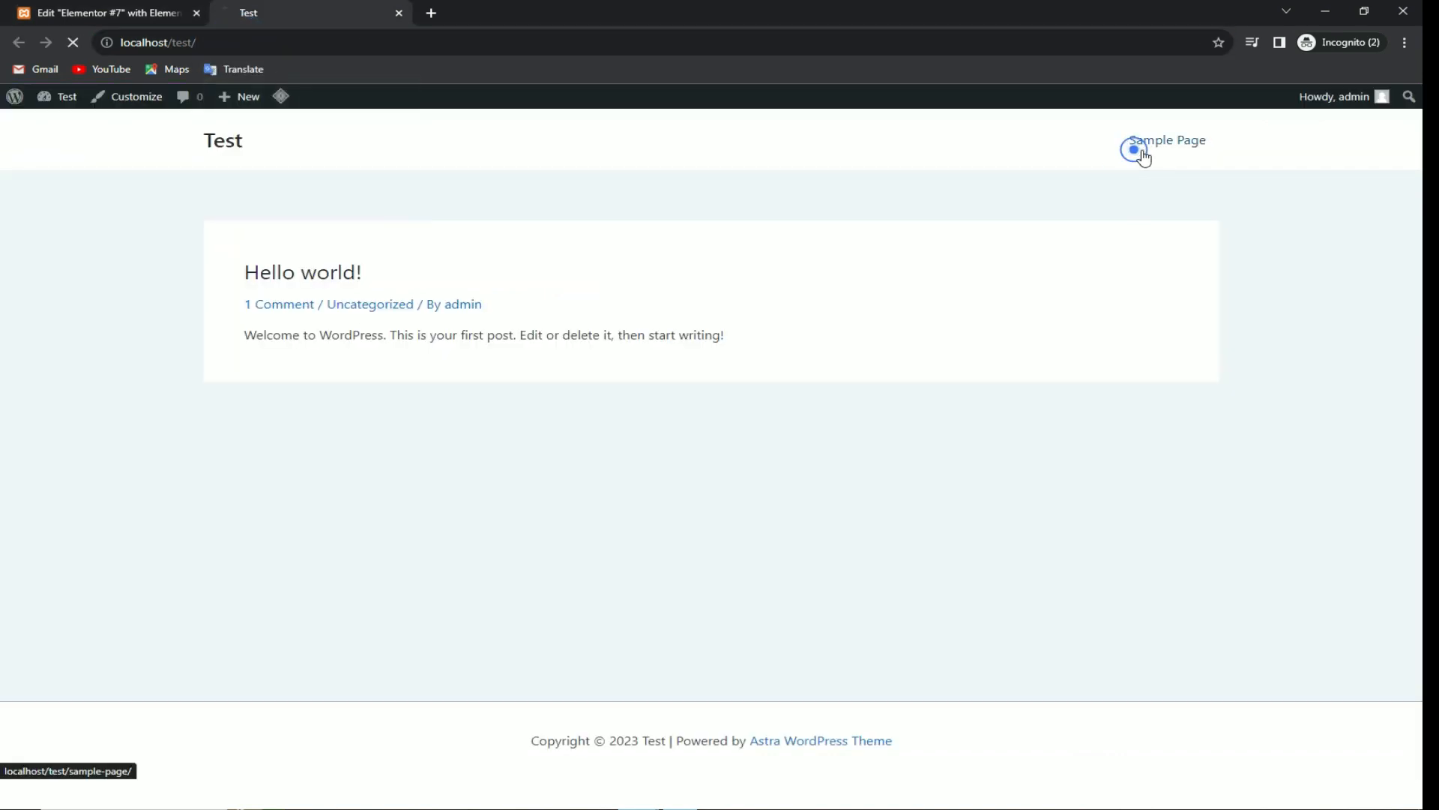
pyautogui.click(612, 269)
pyautogui.click(1057, 141)
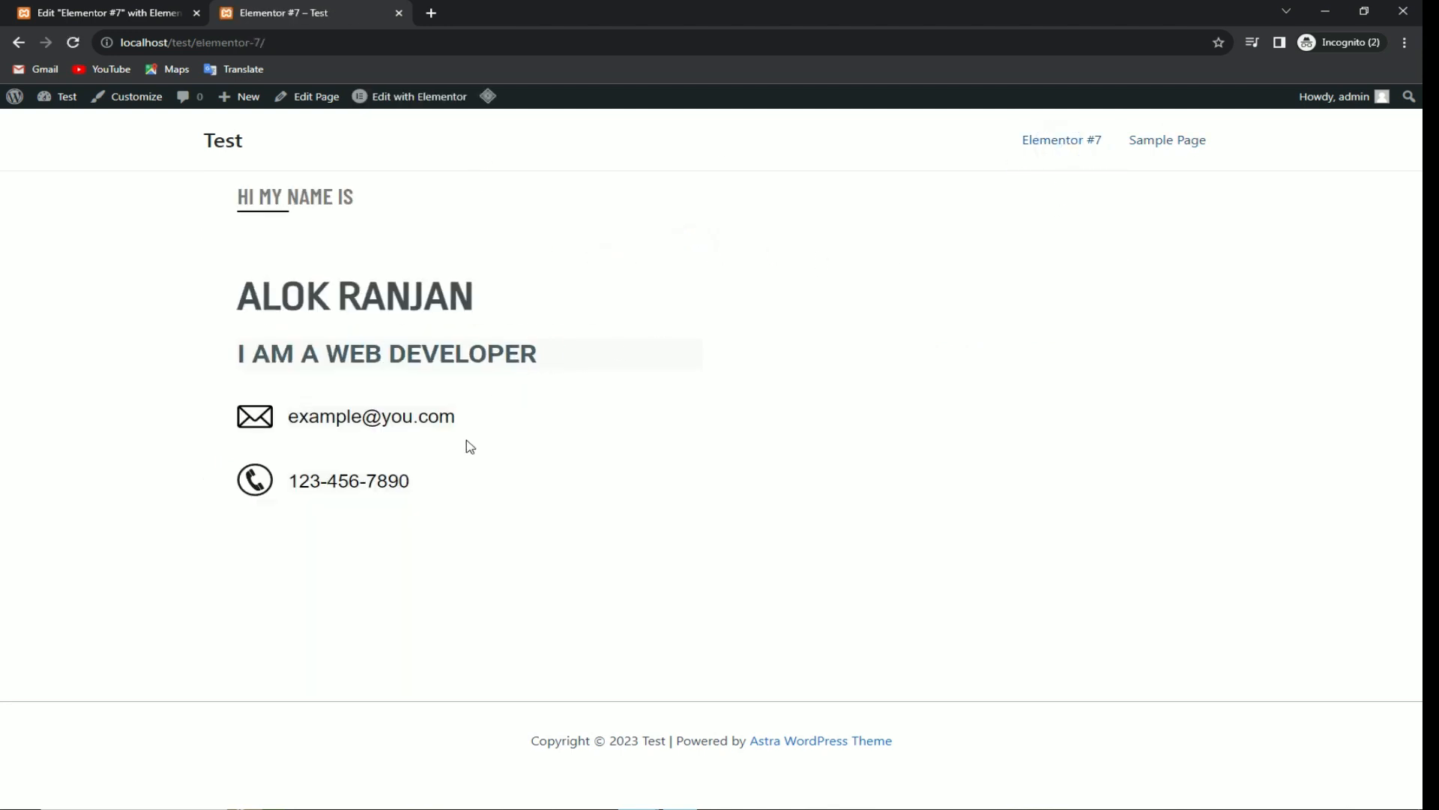
# Step: Compare the live page's phone line with the reference site, then return to the editor
pyautogui.hotkey('alt', 'Tab')
pyautogui.click(510, 369)
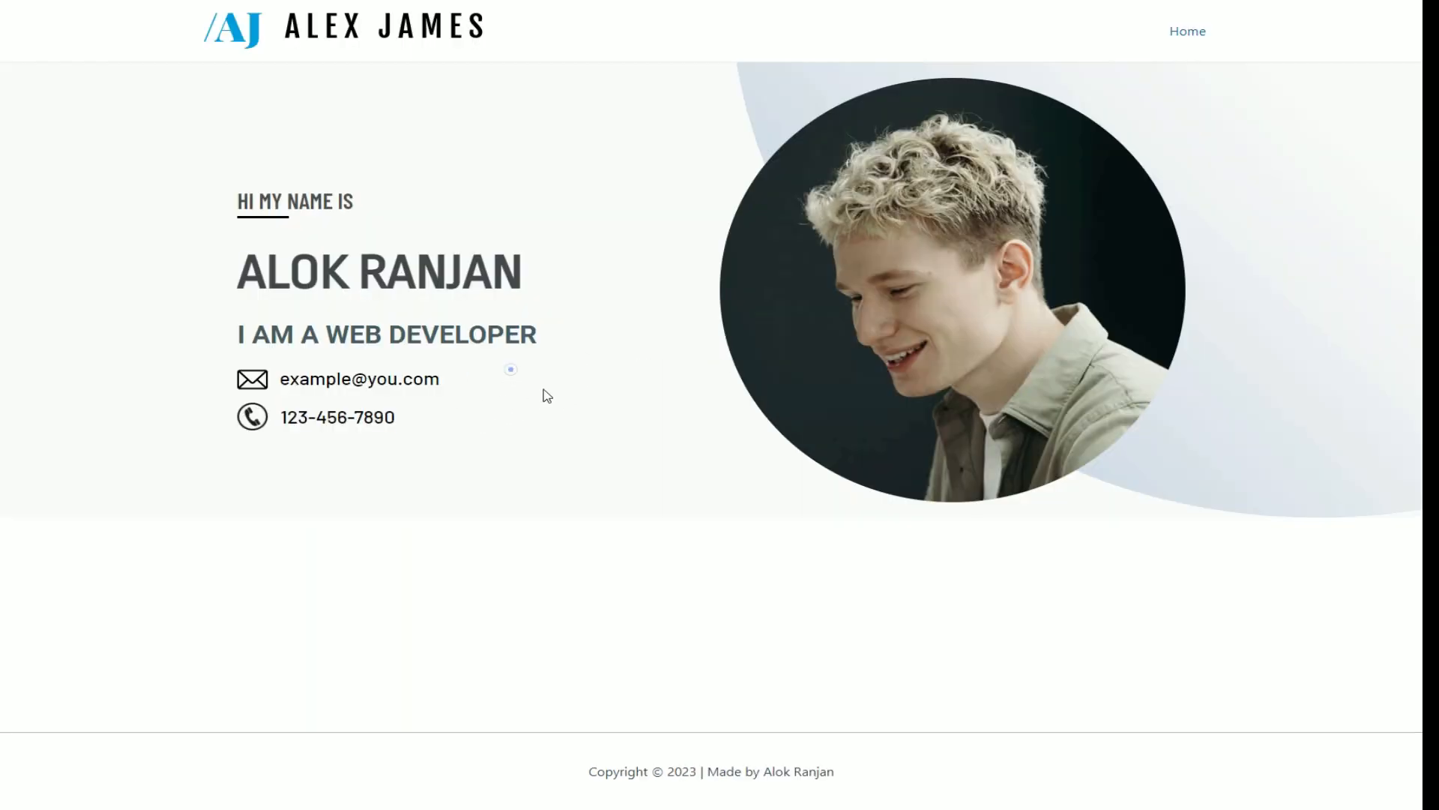
pyautogui.moveTo(618, 401); pyautogui.dragTo(814, 427)
pyautogui.moveTo(589, 508); pyautogui.dragTo(590, 544)
pyautogui.click(608, 491)
pyautogui.hotkey('alt', 'Tab')
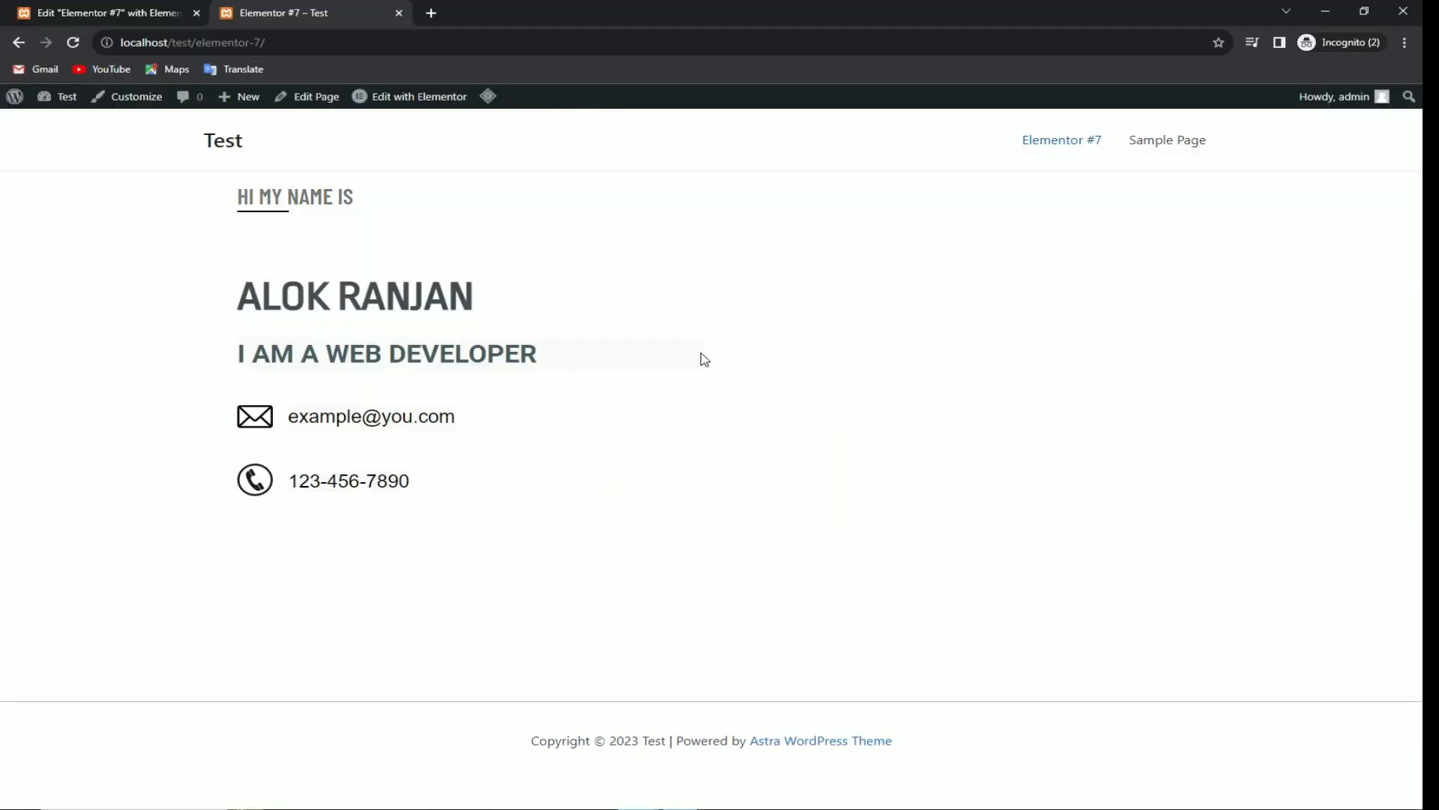
pyautogui.hotkey('alt', 'Tab')
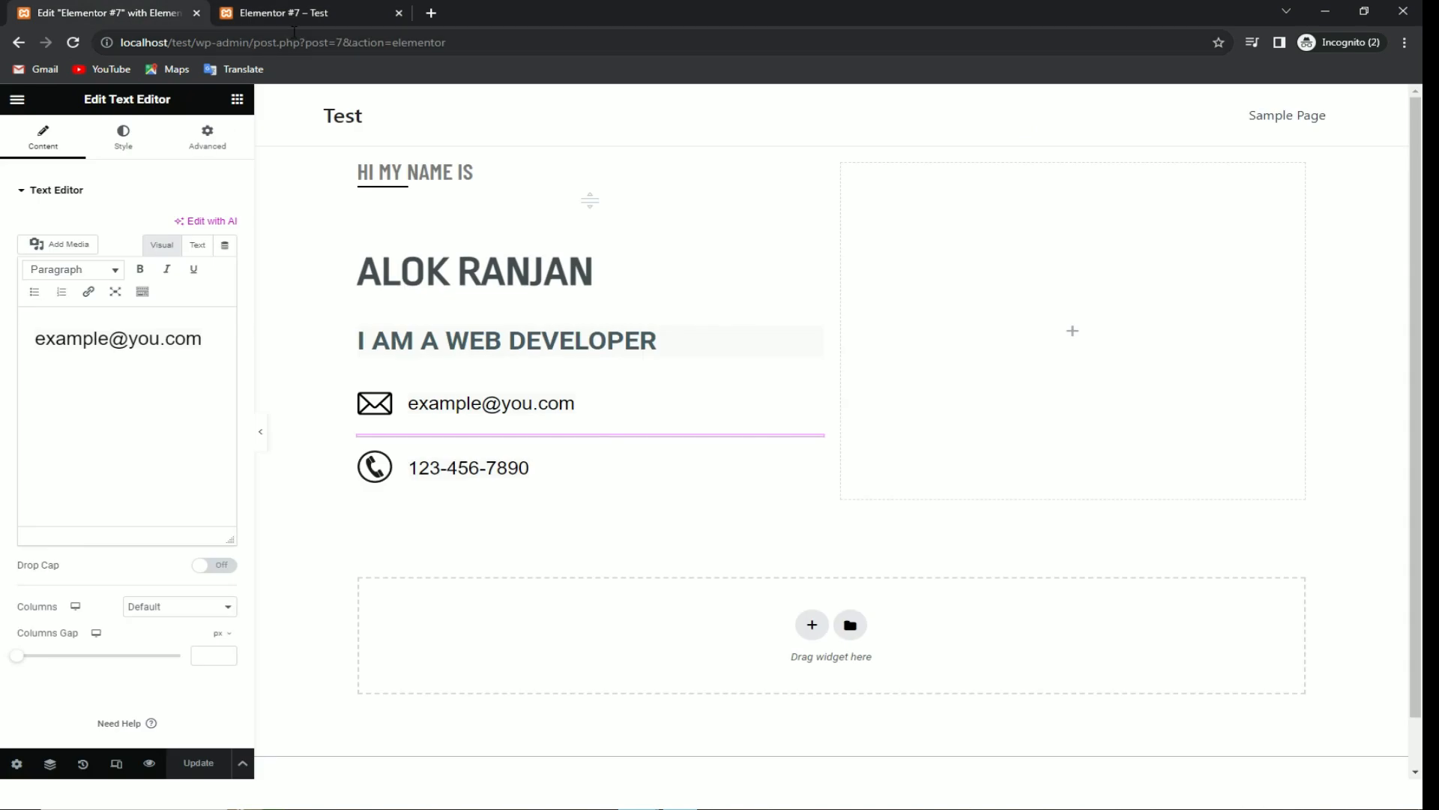
# Step: Select the hero section container and bring up its Style settings
pyautogui.click(830, 148)
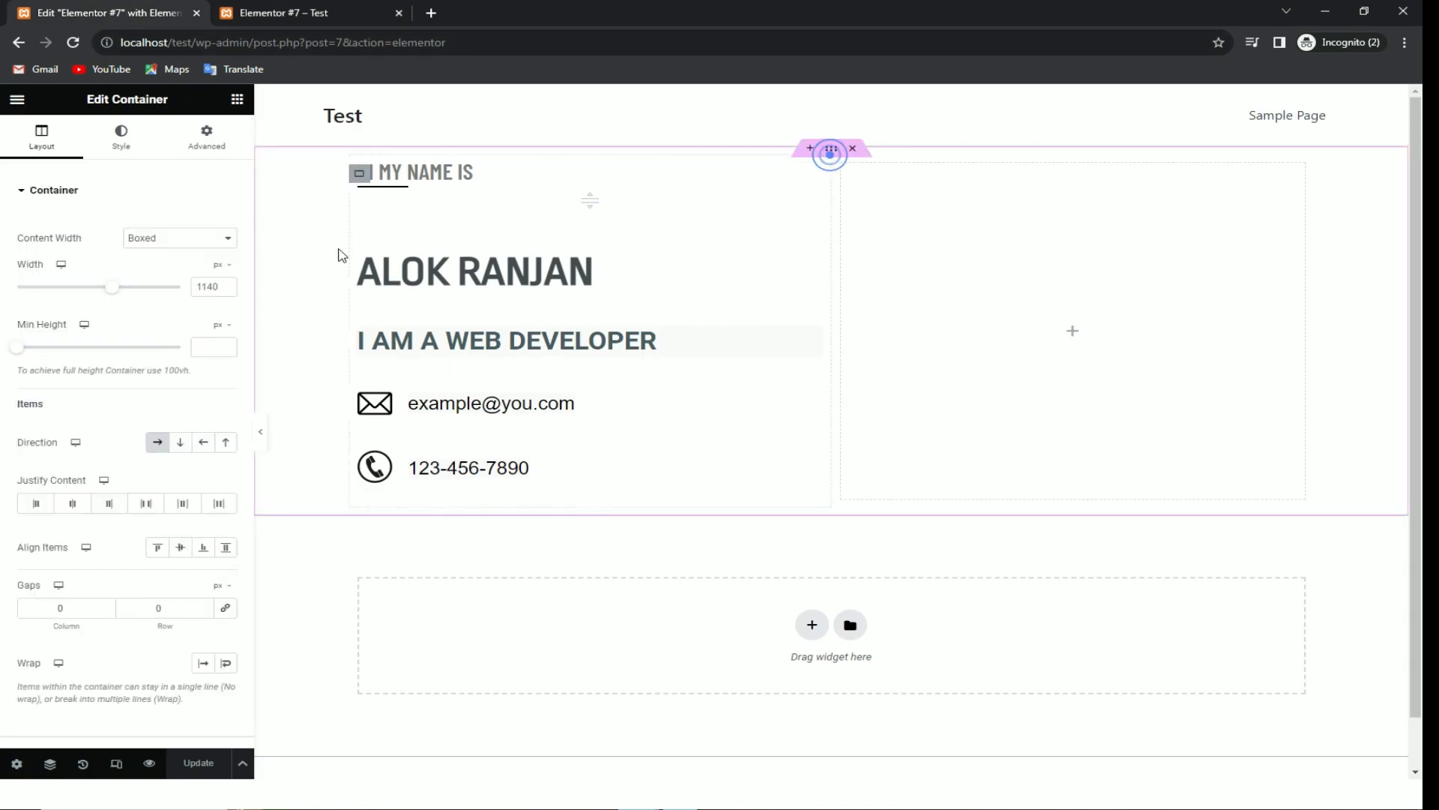
pyautogui.click(204, 140)
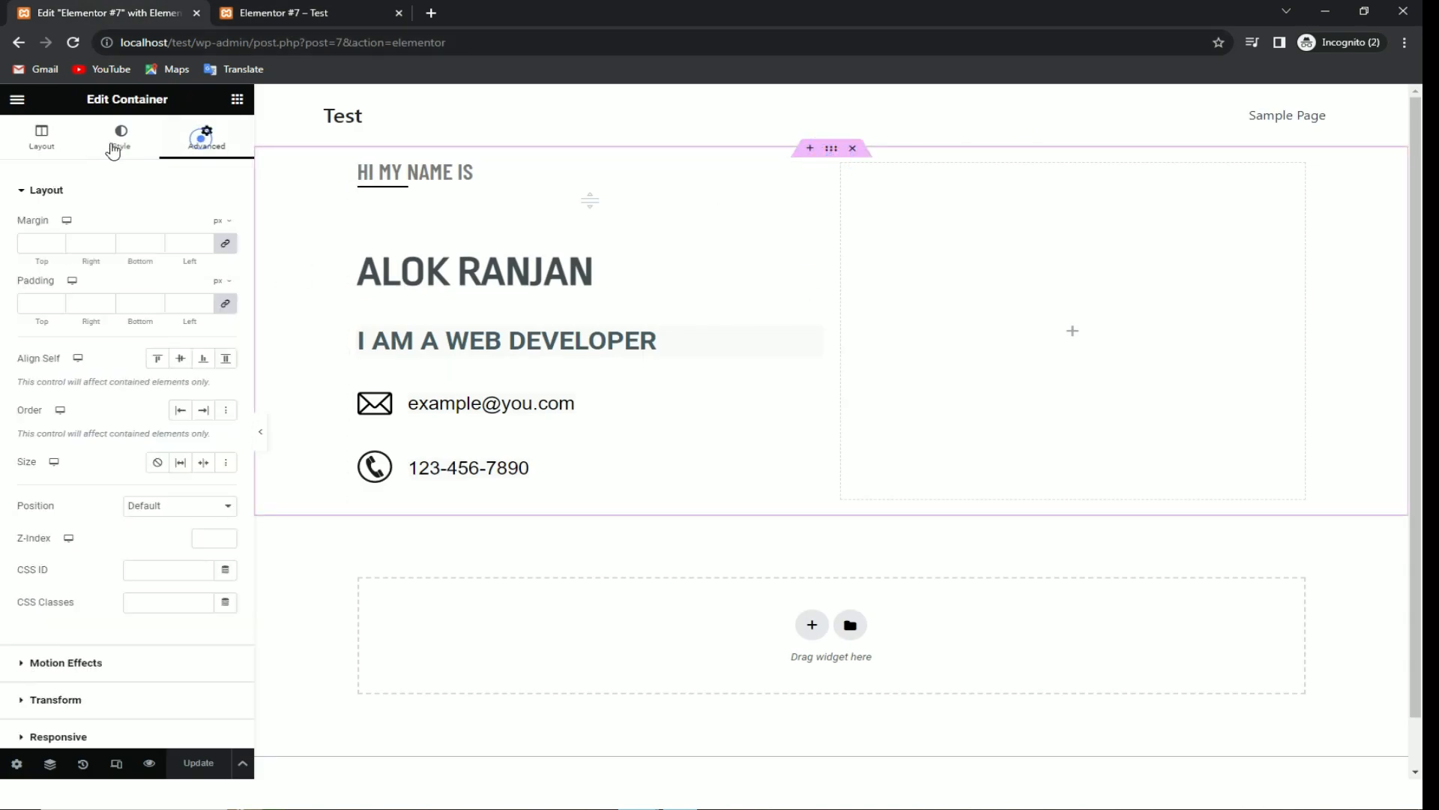
pyautogui.click(121, 141)
pyautogui.click(57, 150)
pyautogui.click(122, 144)
pyautogui.click(183, 137)
pyautogui.click(121, 146)
pyautogui.click(37, 150)
pyautogui.click(195, 133)
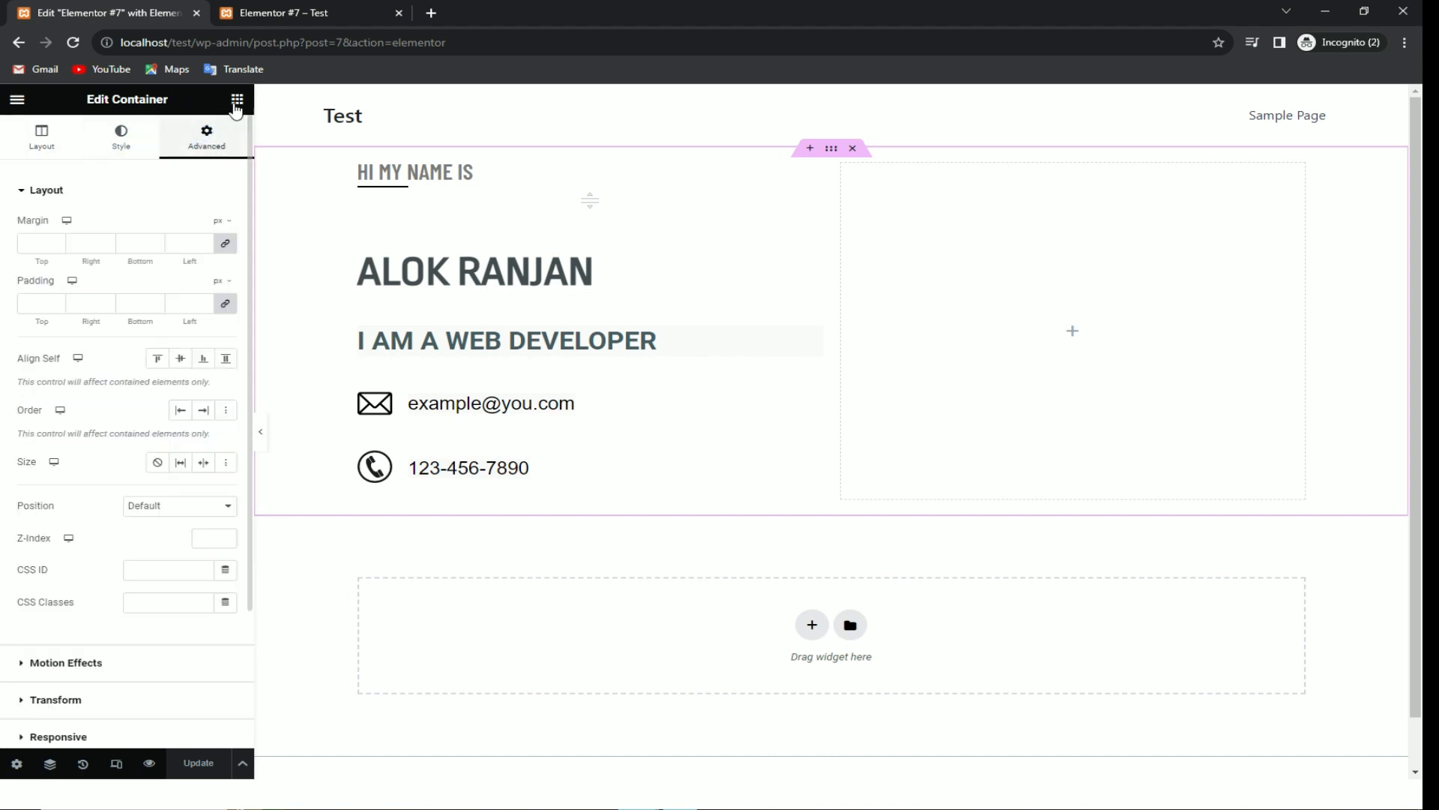
pyautogui.click(108, 137)
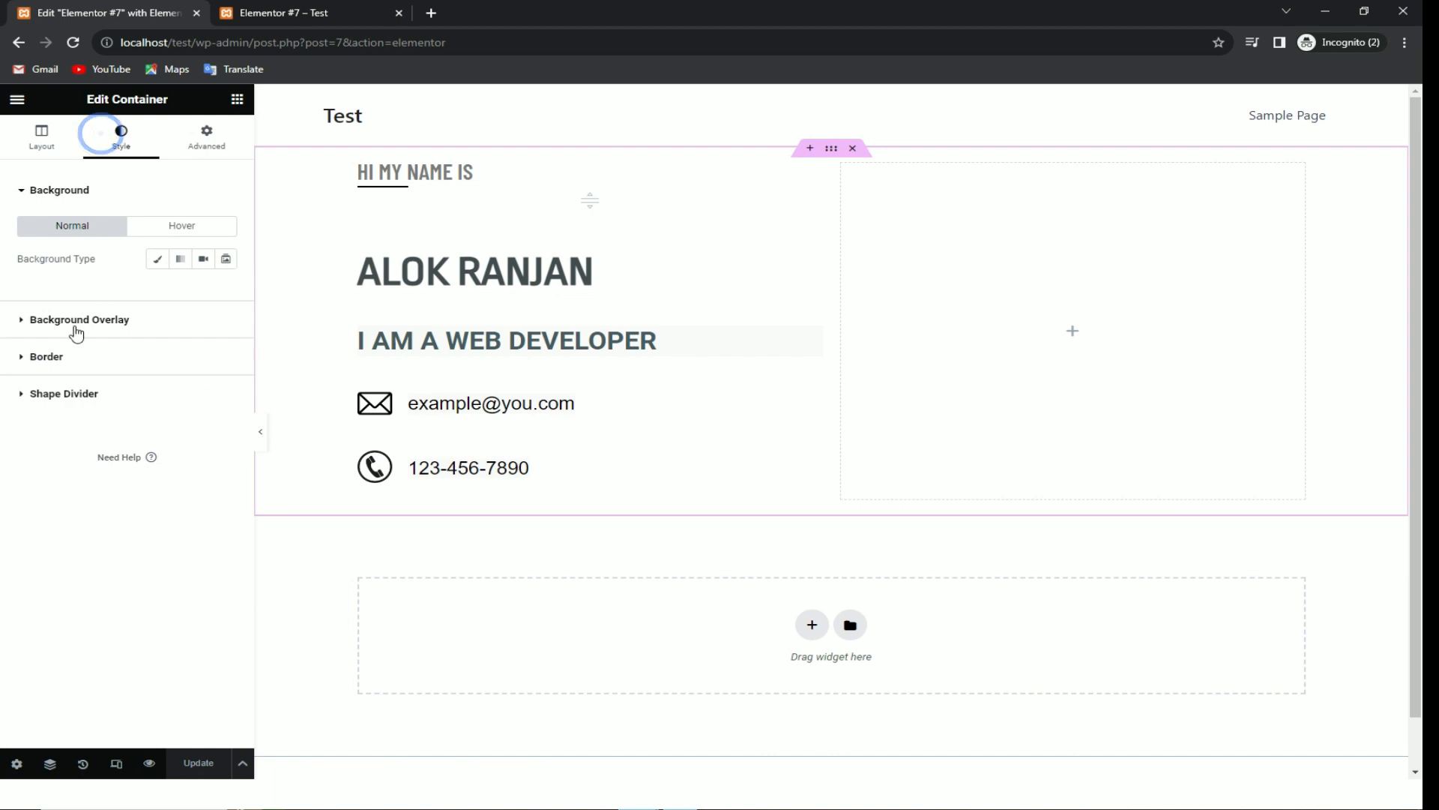
# Step: Give the container a Classic solid-colour background and open its colour picker
pyautogui.click(87, 320)
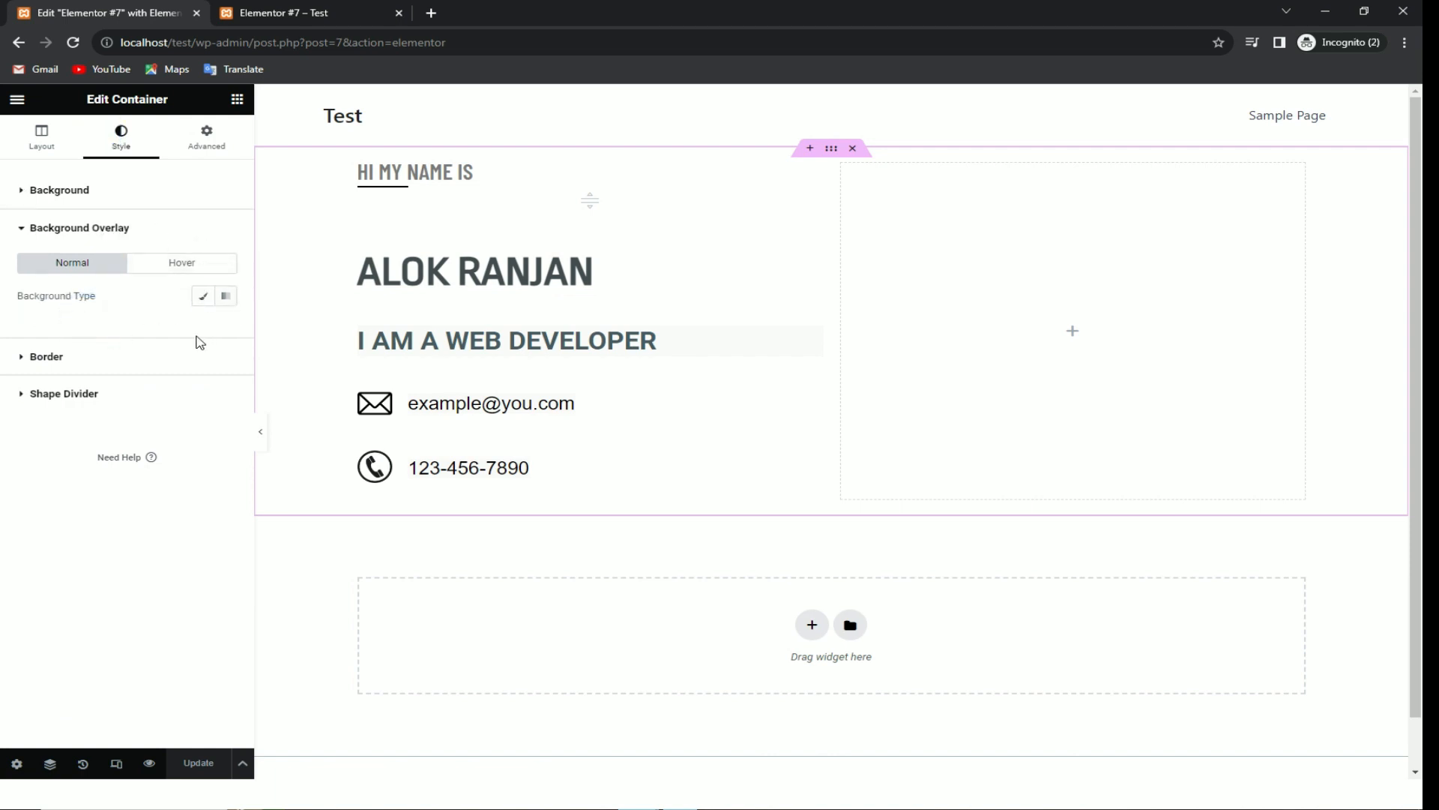
pyautogui.click(122, 198)
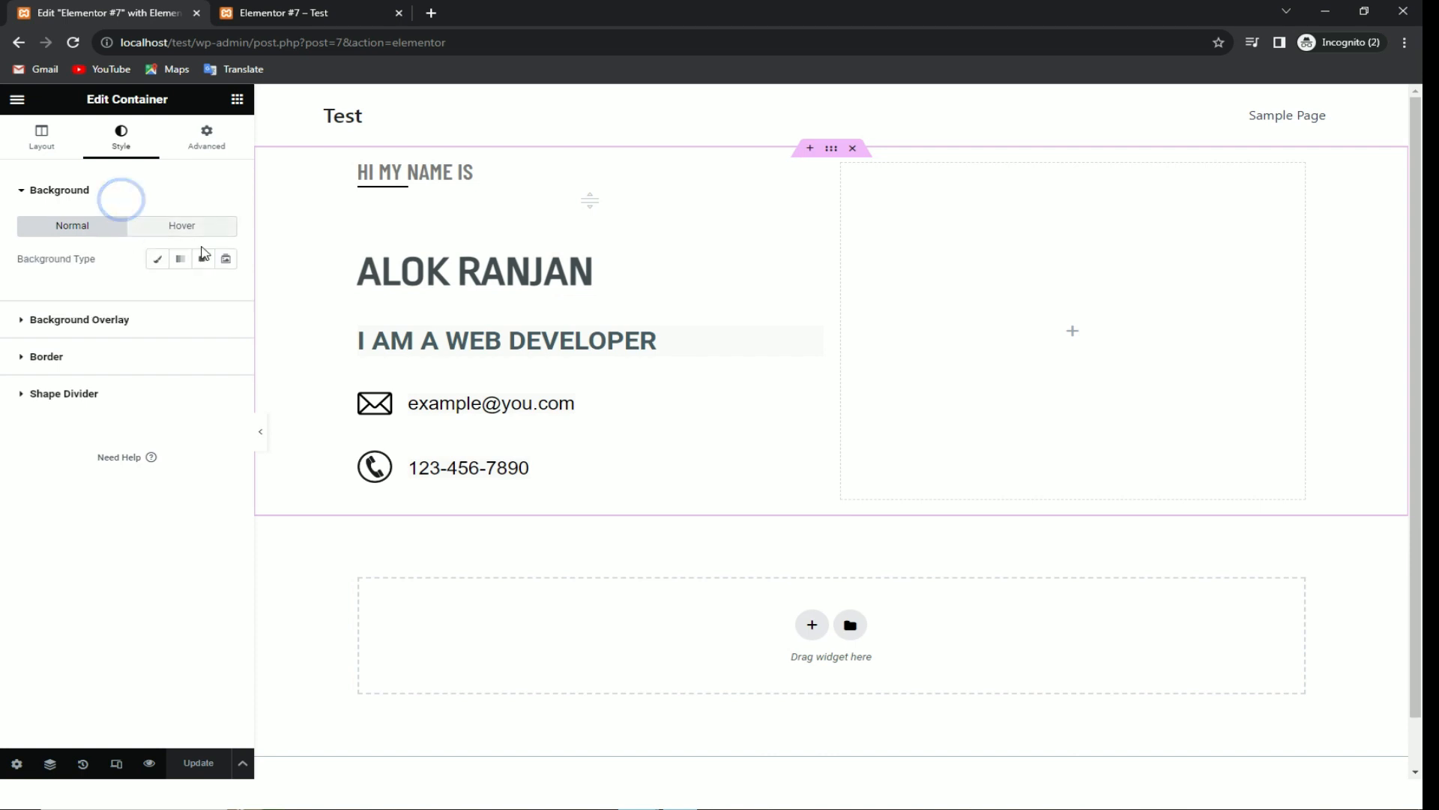
pyautogui.click(160, 259)
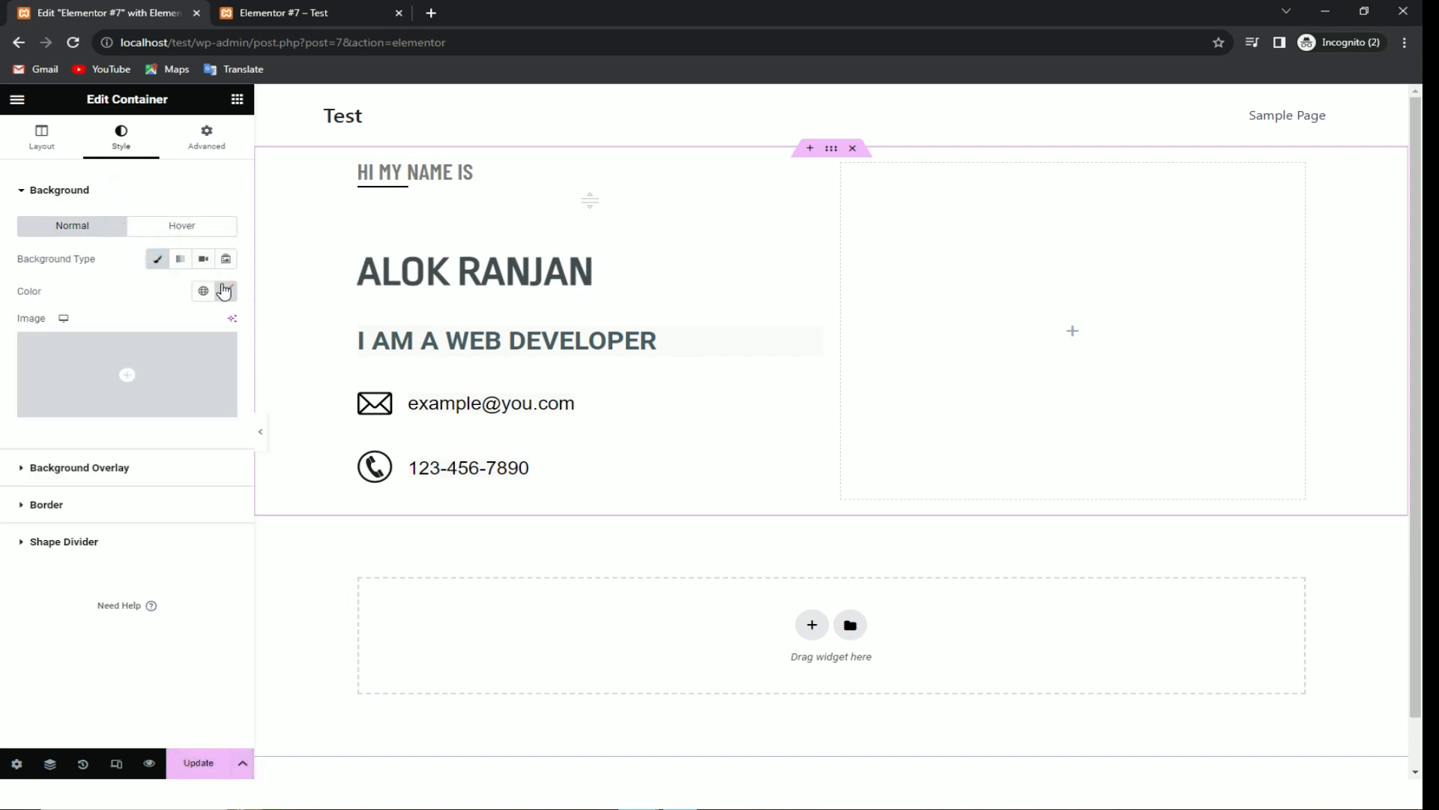
pyautogui.click(220, 286)
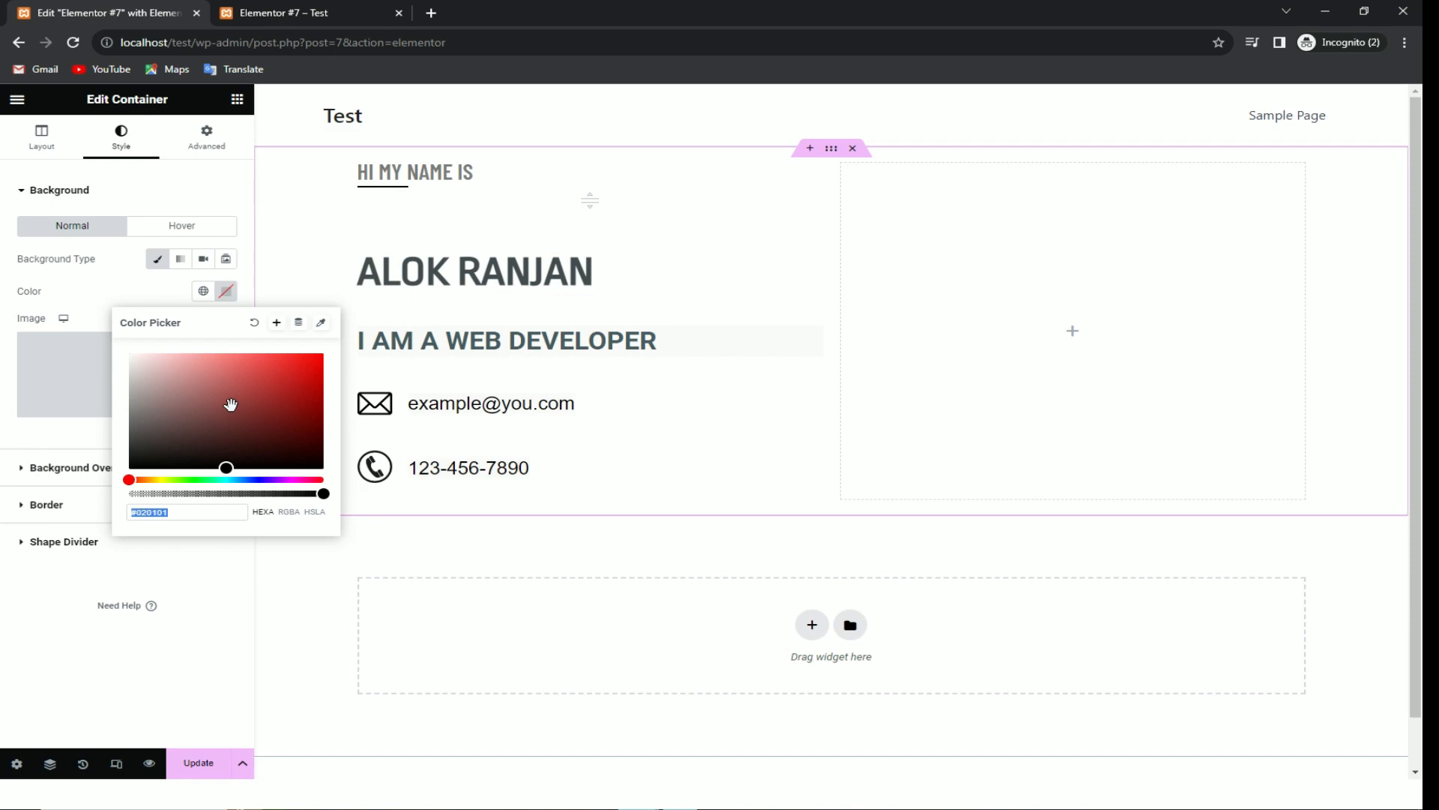
# Step: Check the background colour on the finished reference page, then return to the editor
pyautogui.hotkey('alt', 'Tab')
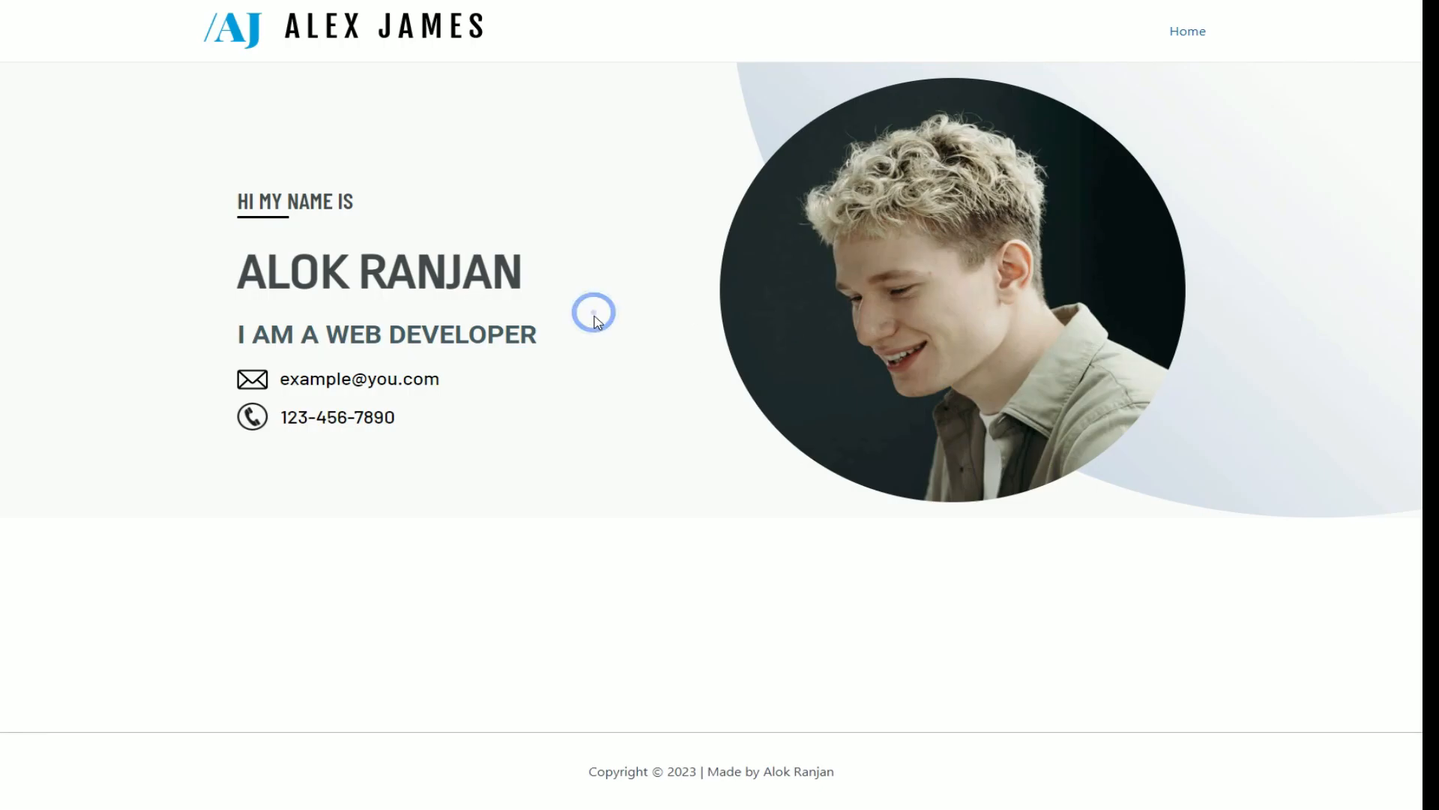
pyautogui.press('F11')
pyautogui.press('F11')
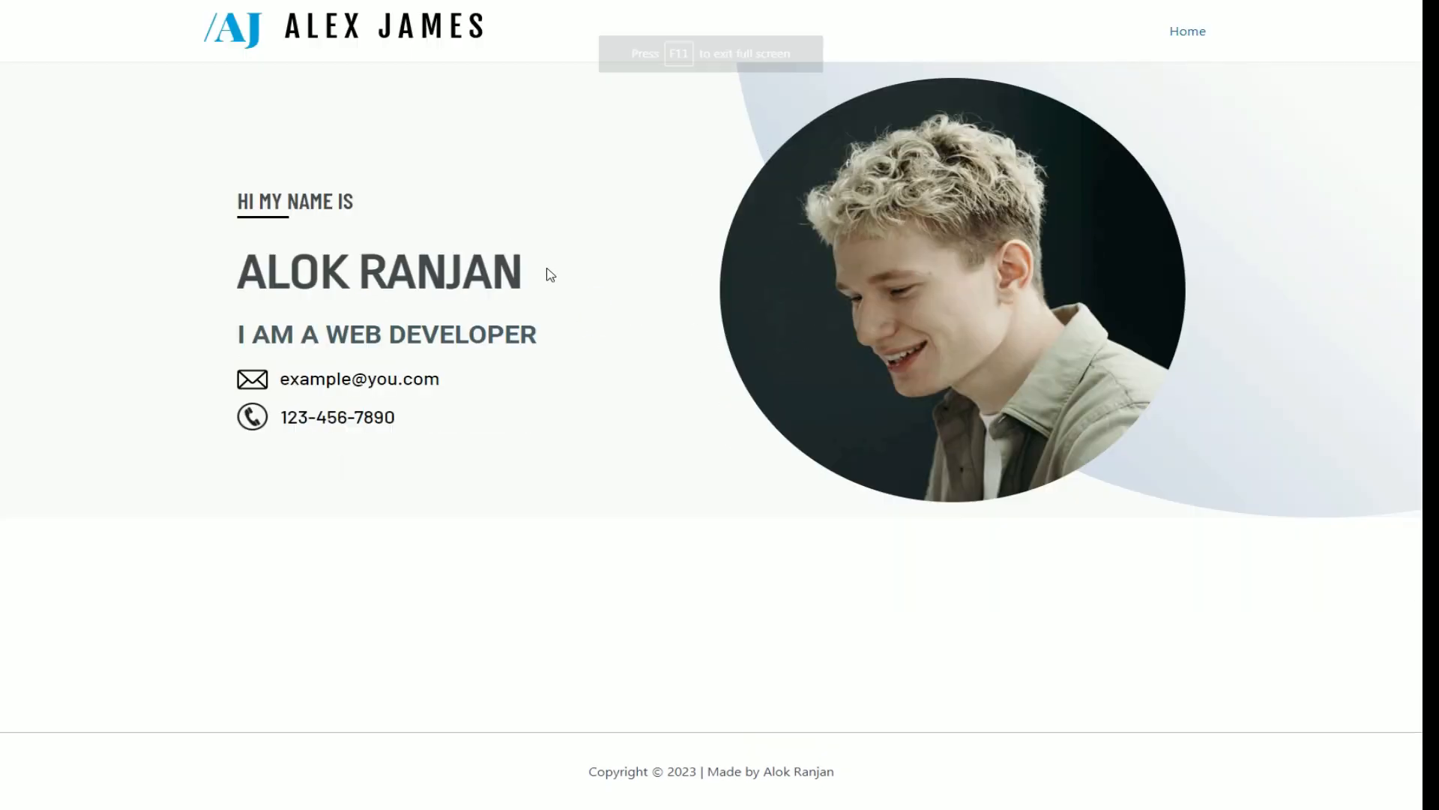
pyautogui.rightClick(662, 427)
pyautogui.click(624, 426)
pyautogui.press('super')
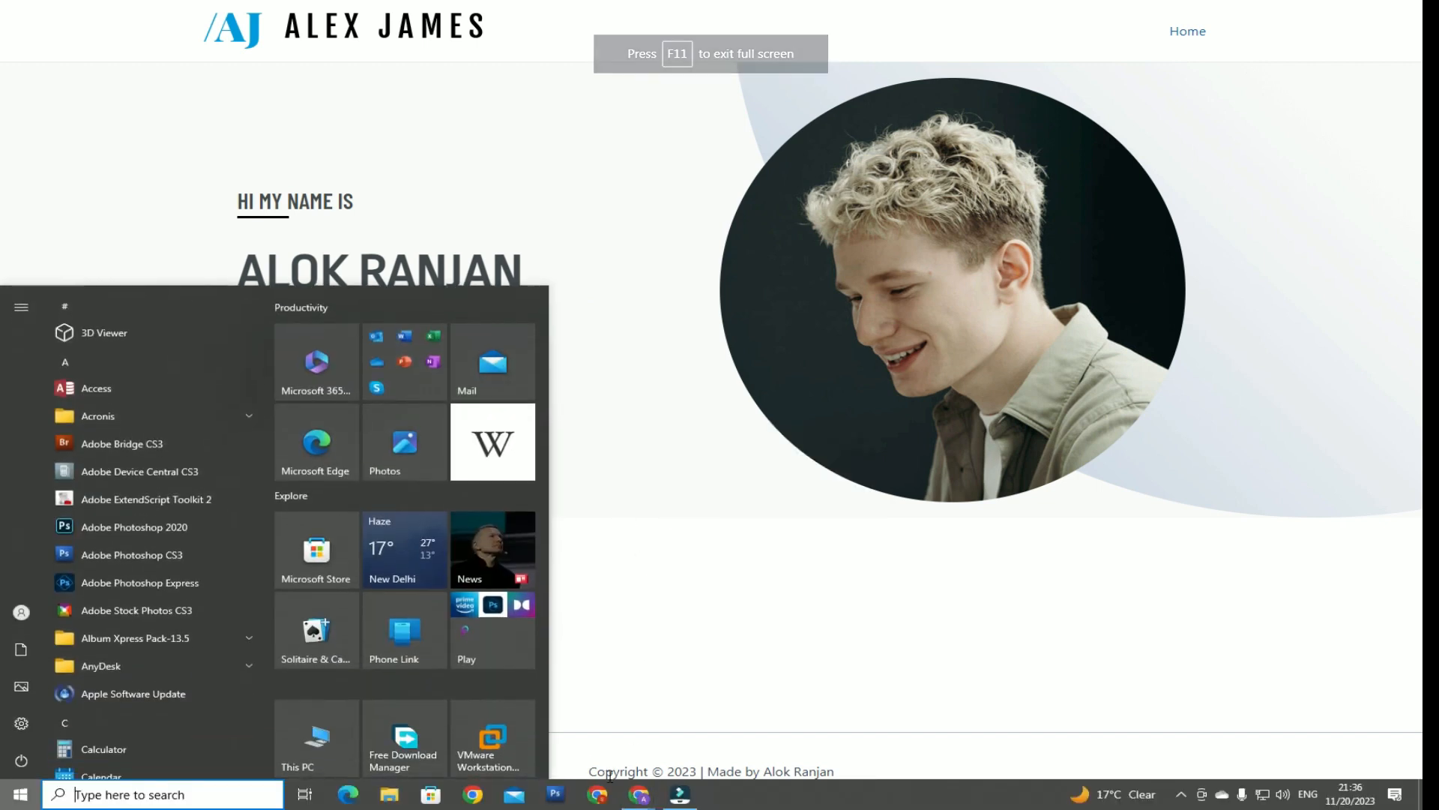
pyautogui.moveTo(640, 794)
pyautogui.click(608, 718)
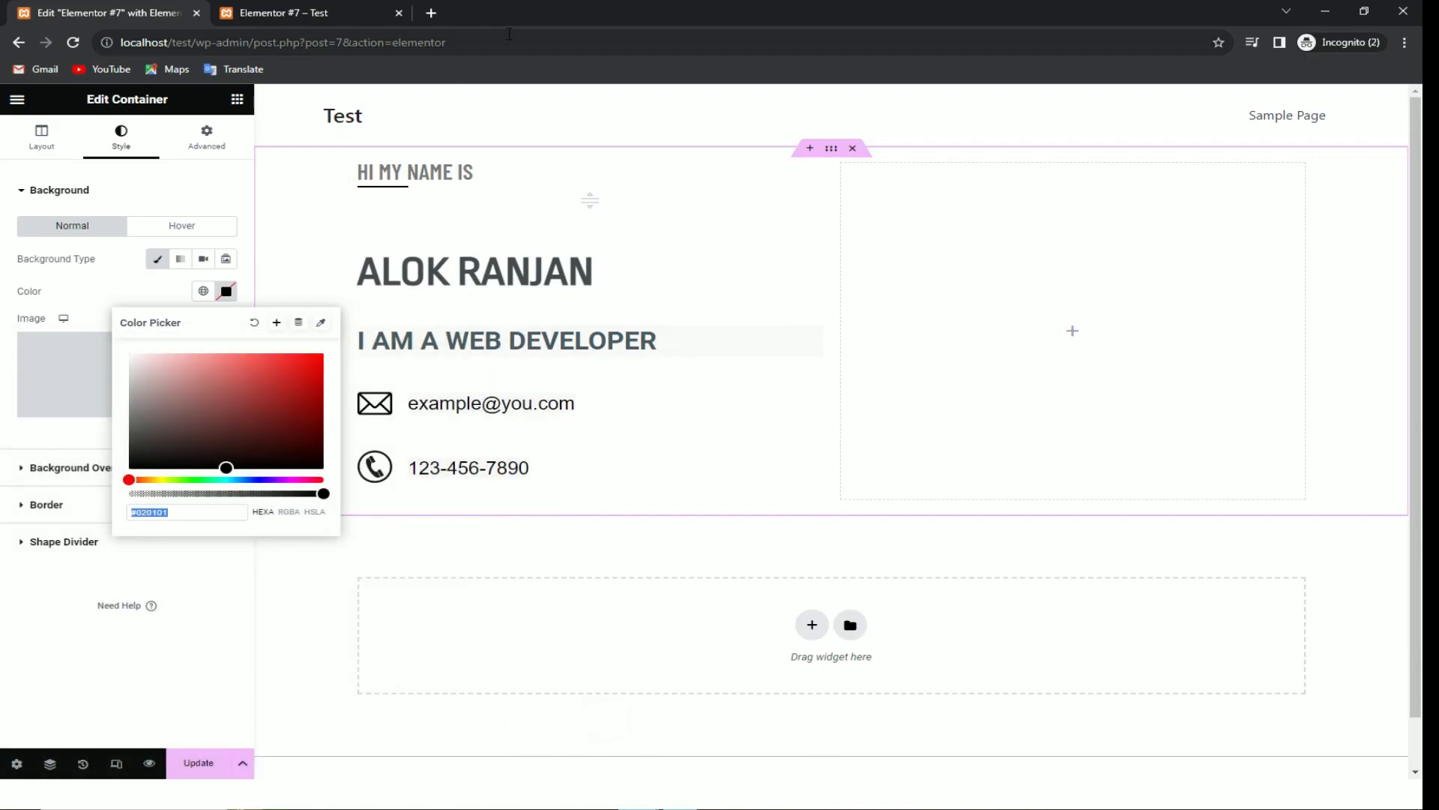
pyautogui.press('F11')
pyautogui.press('F11')
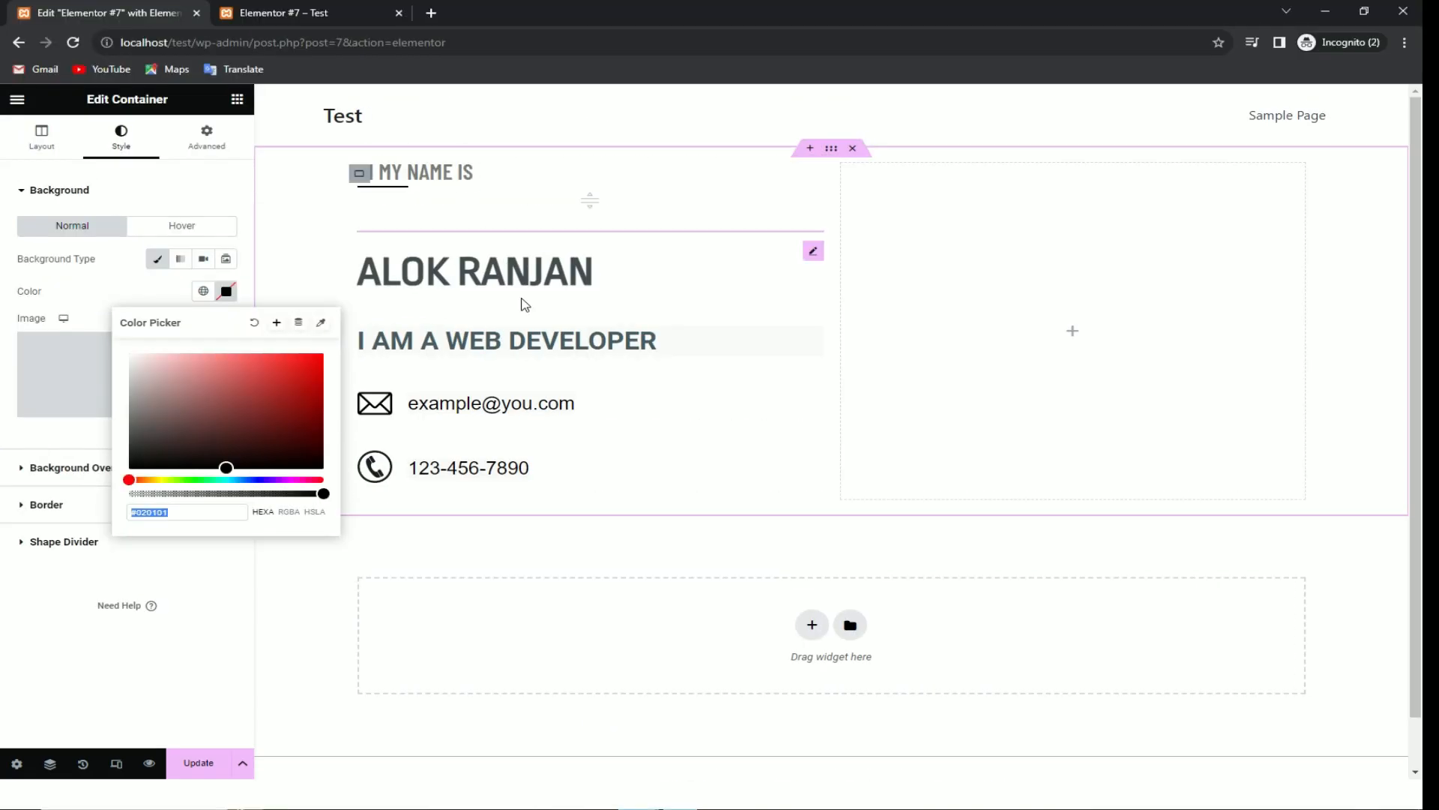
# Step: Set the hero background colour to the near-white grey #FCFCFC
pyautogui.moveTo(236, 443); pyautogui.dragTo(137, 373)
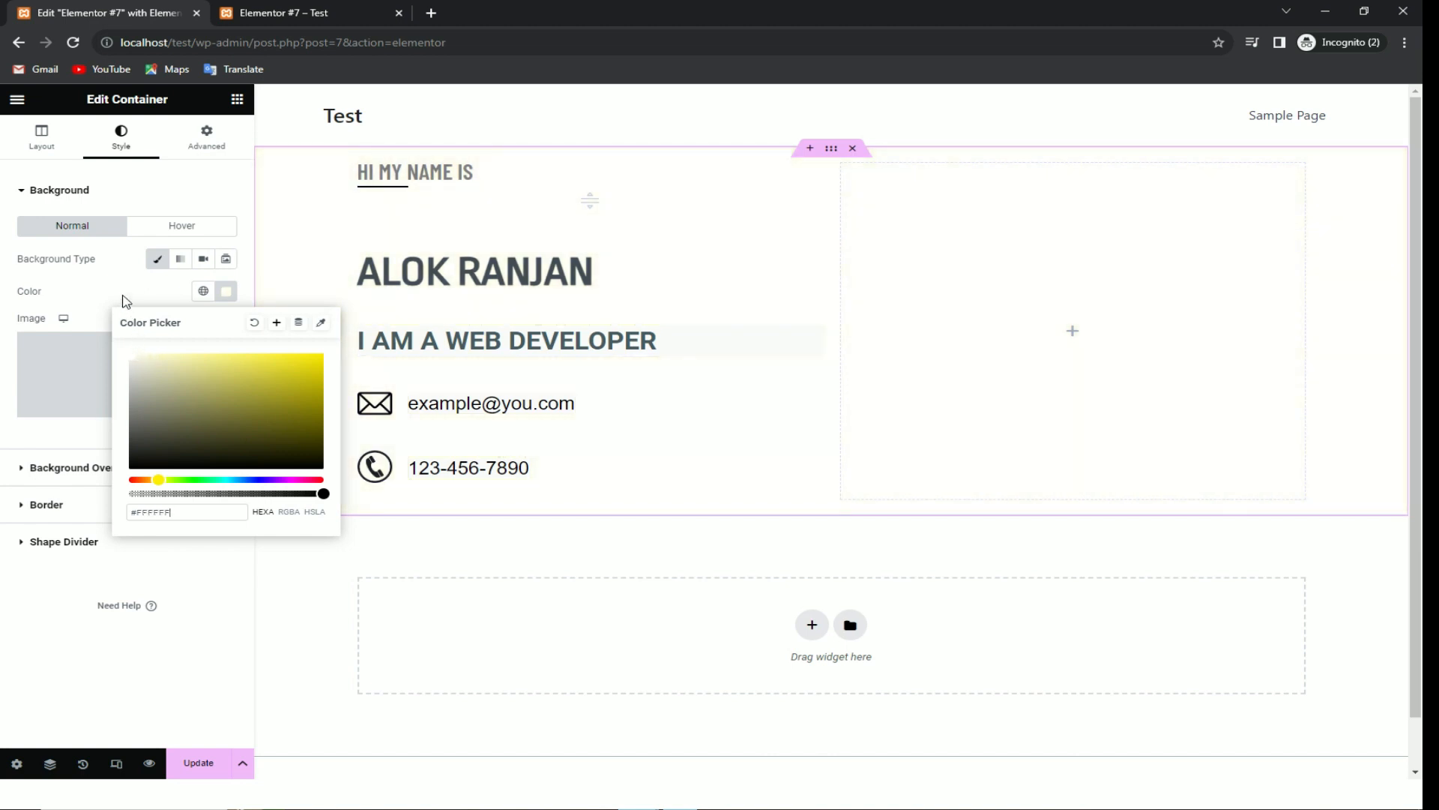
pyautogui.moveTo(97, 334); pyautogui.dragTo(91, 363)
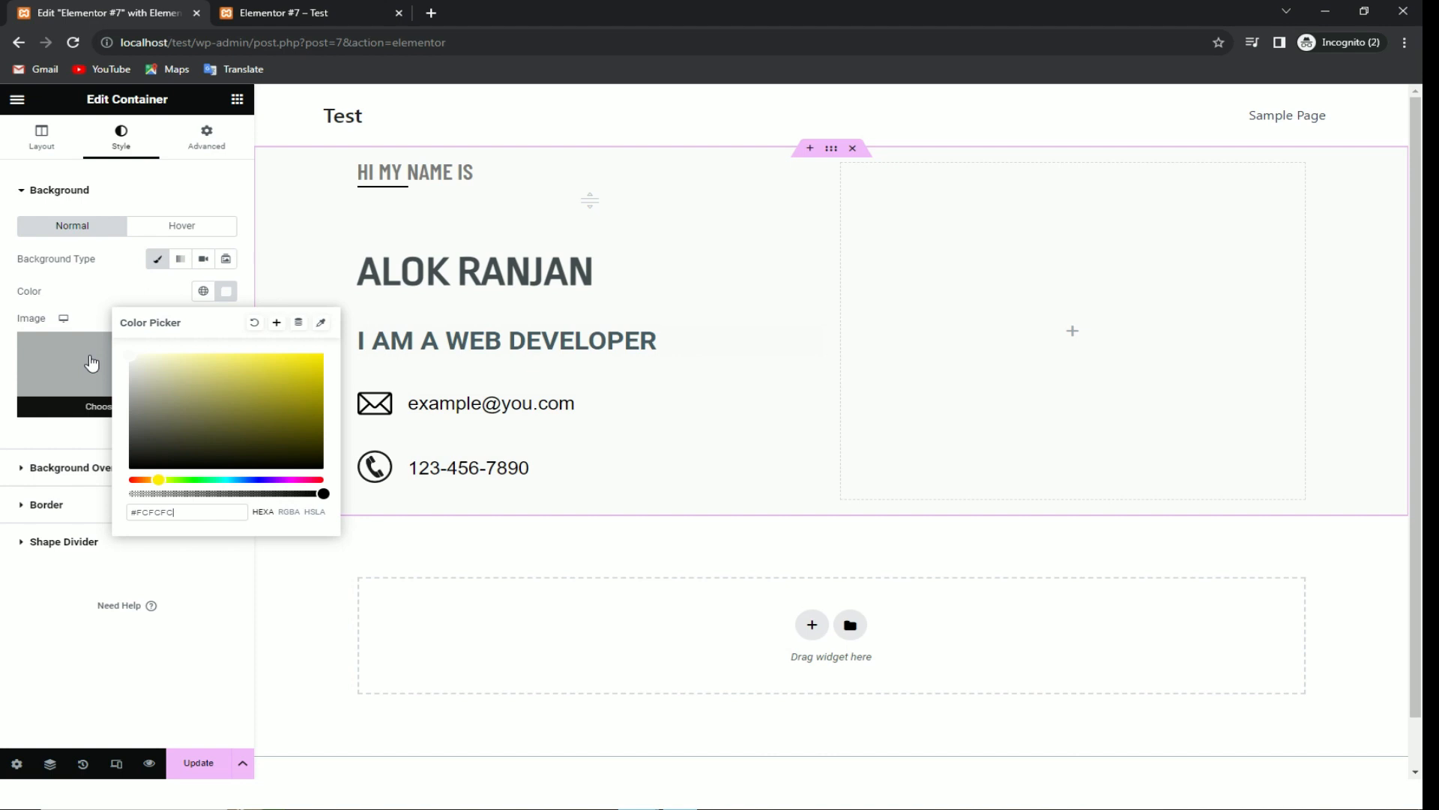
pyautogui.click(729, 192)
# Step: Compare with the reference page, then reselect the hero container and expand Background Overlay
pyautogui.click(657, 551)
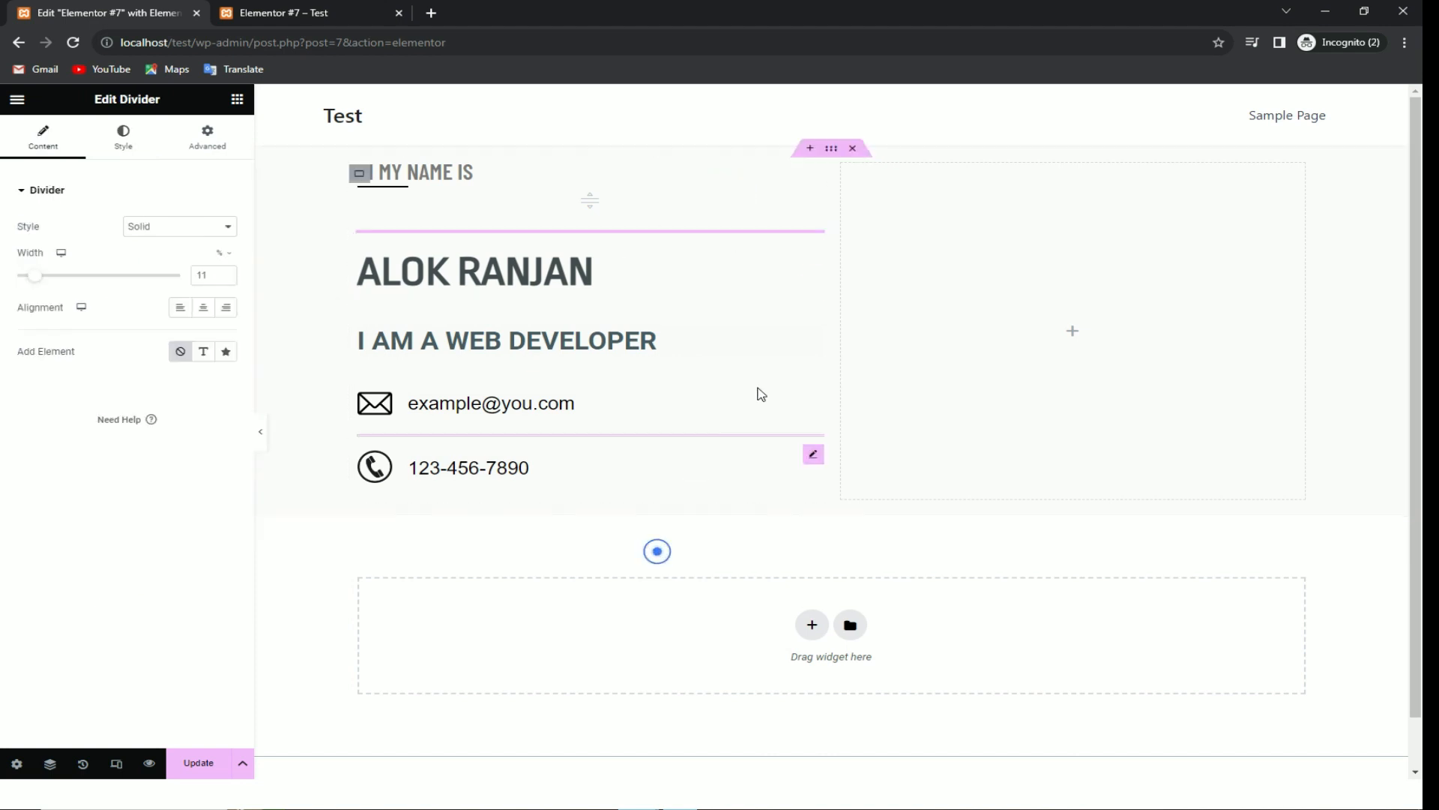
pyautogui.click(939, 312)
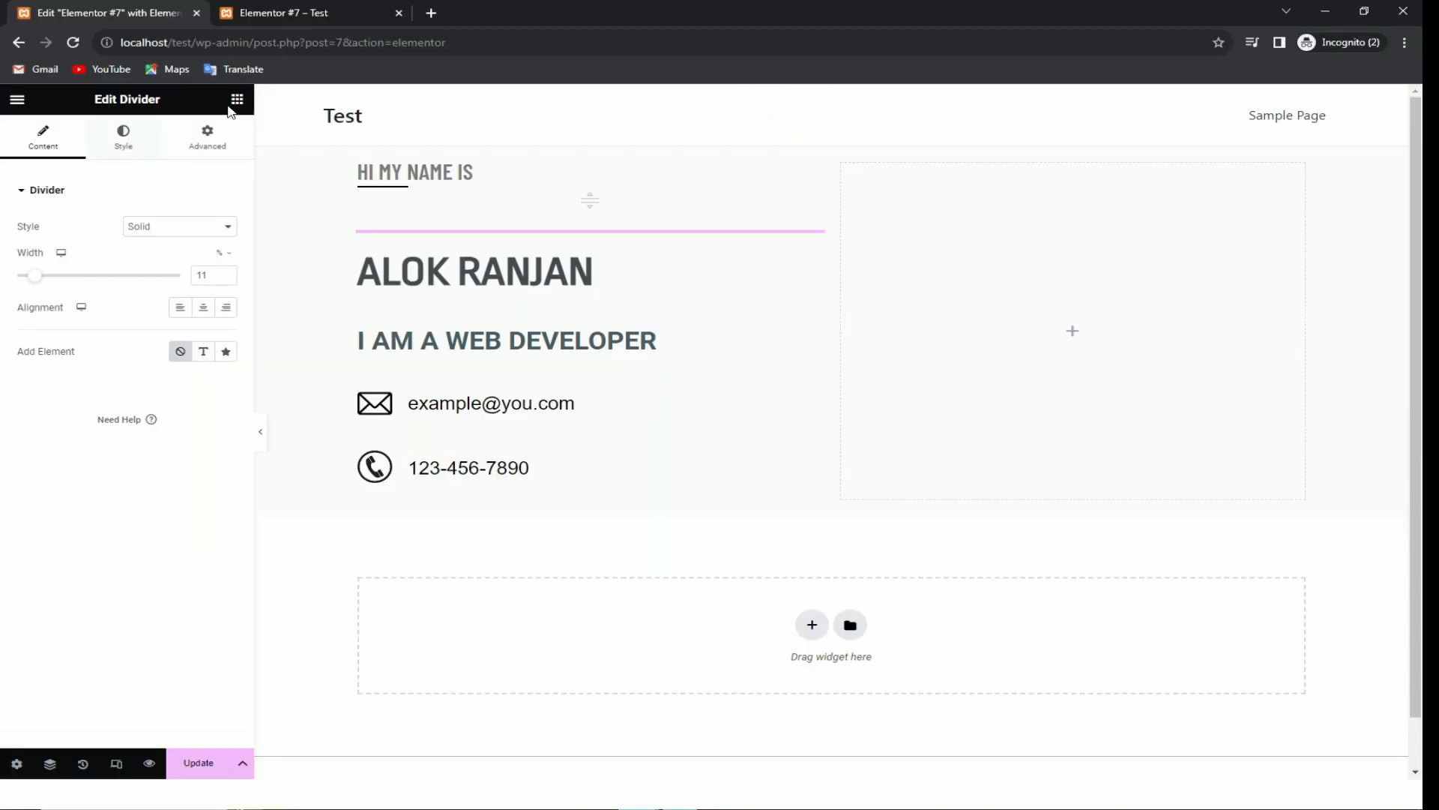
pyautogui.click(237, 99)
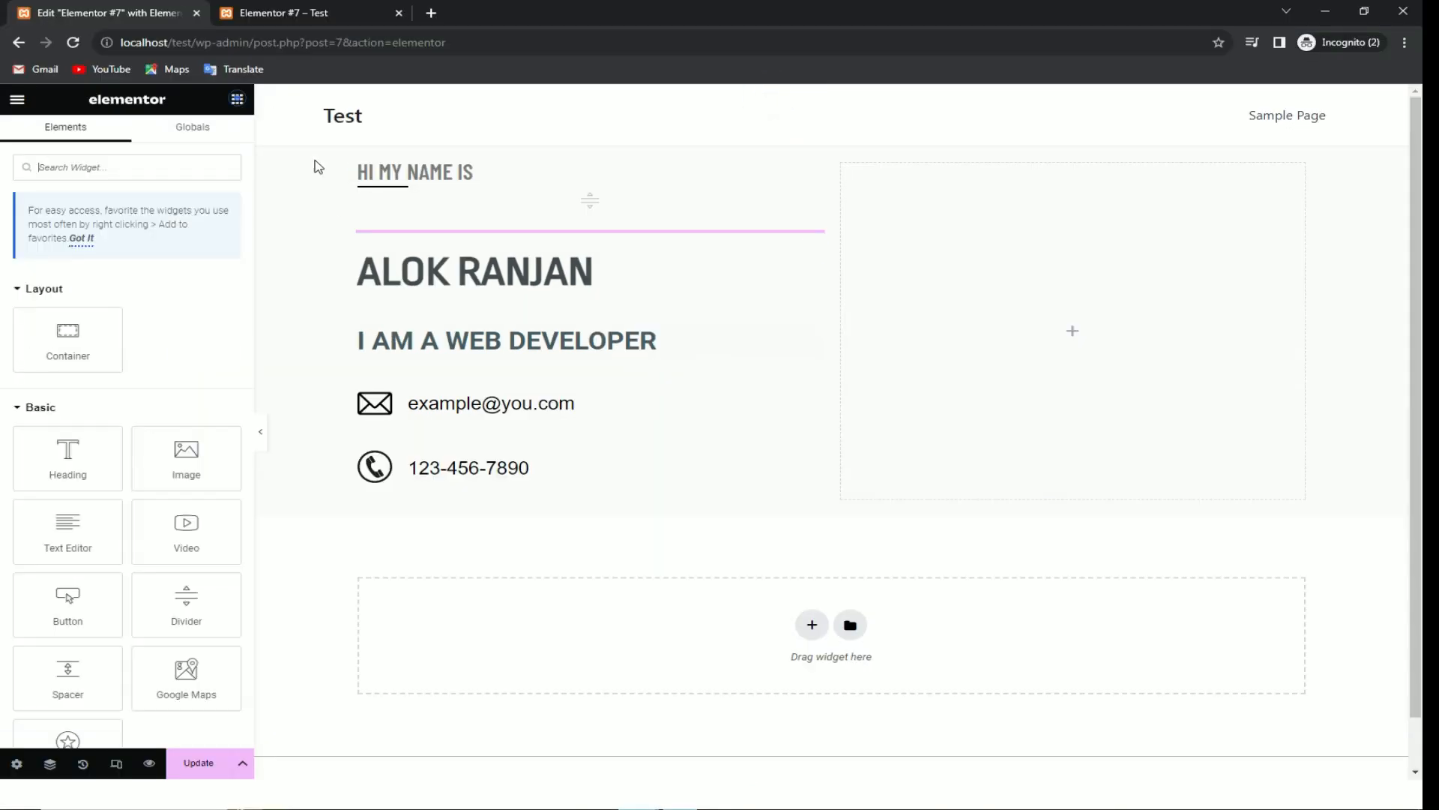
pyautogui.click(826, 149)
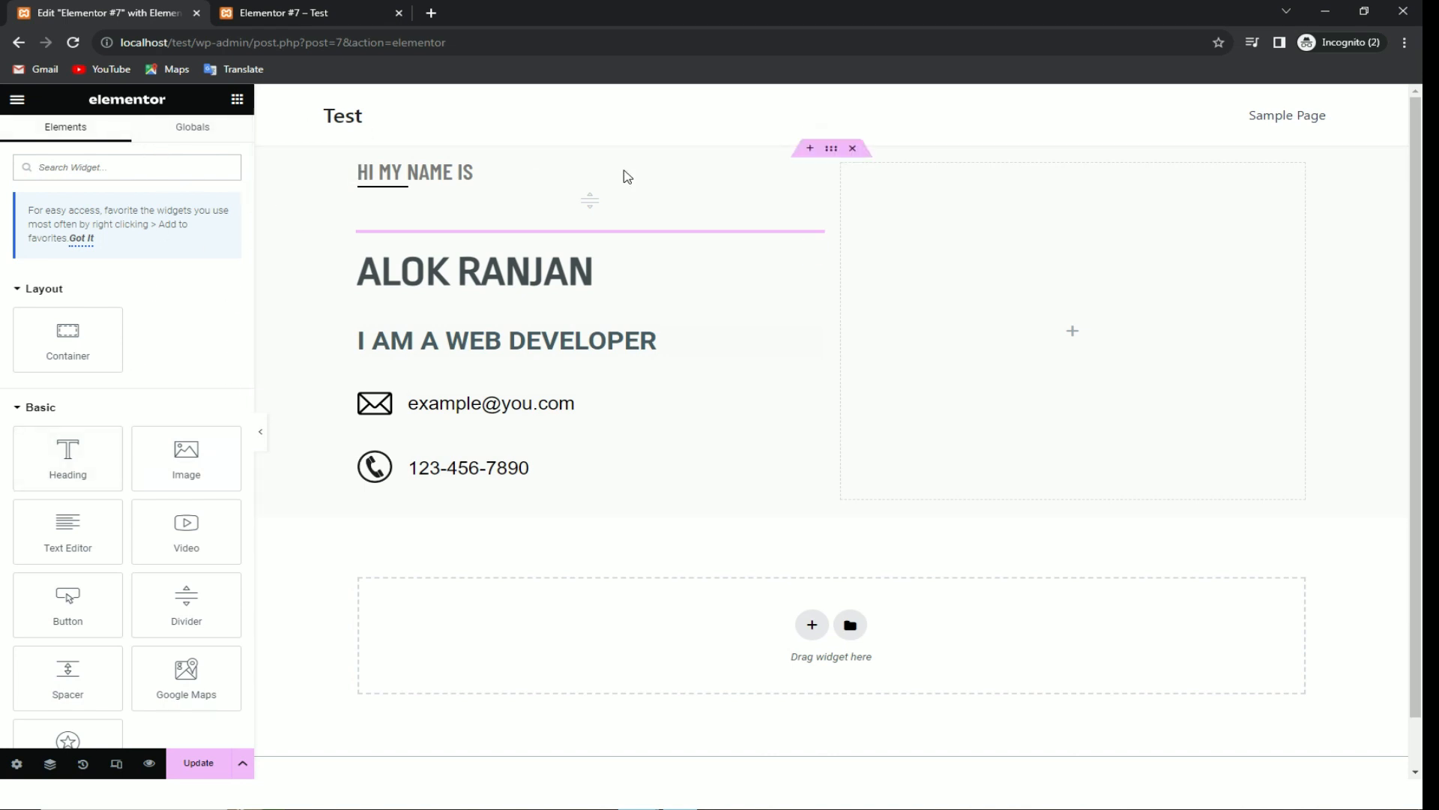
pyautogui.click(829, 148)
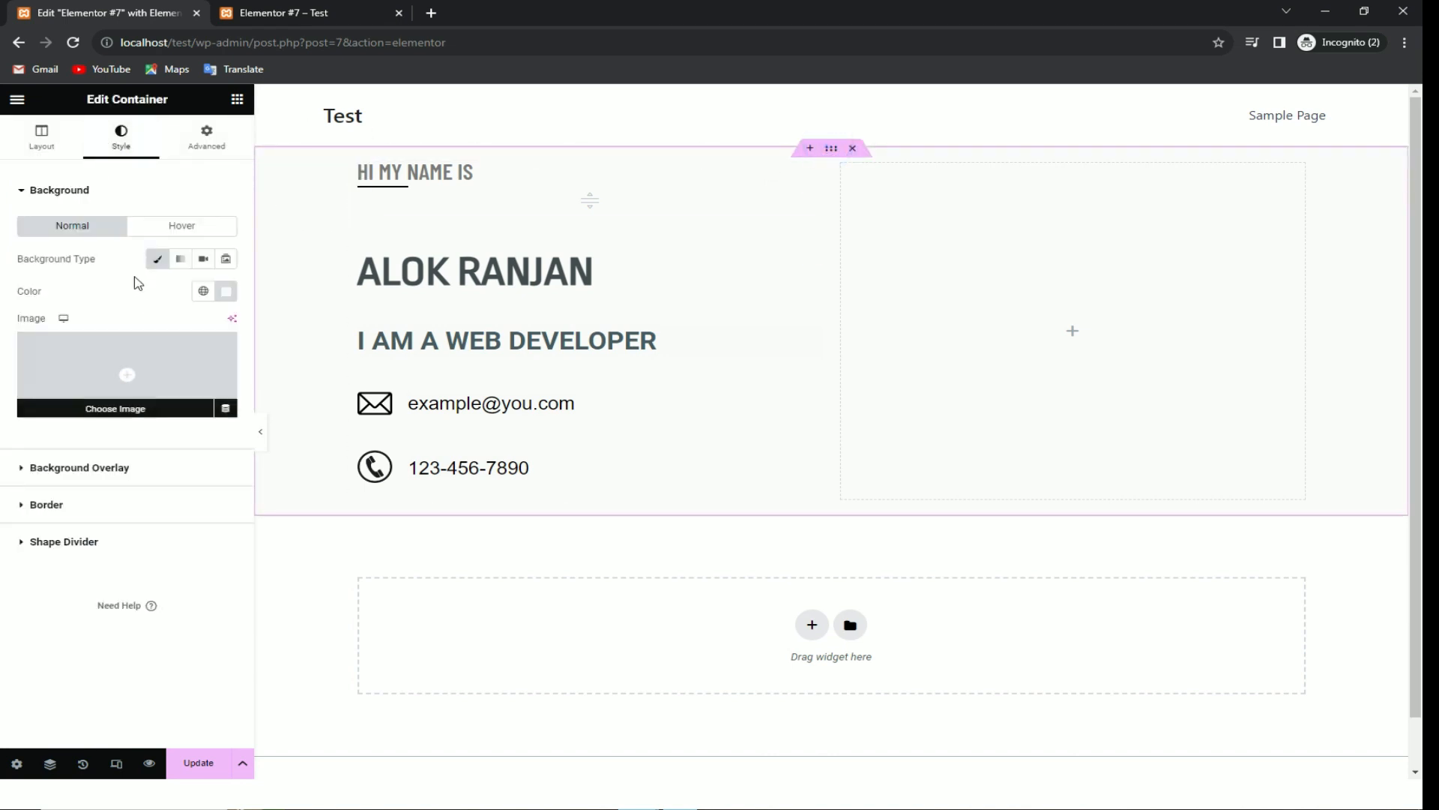
pyautogui.click(87, 468)
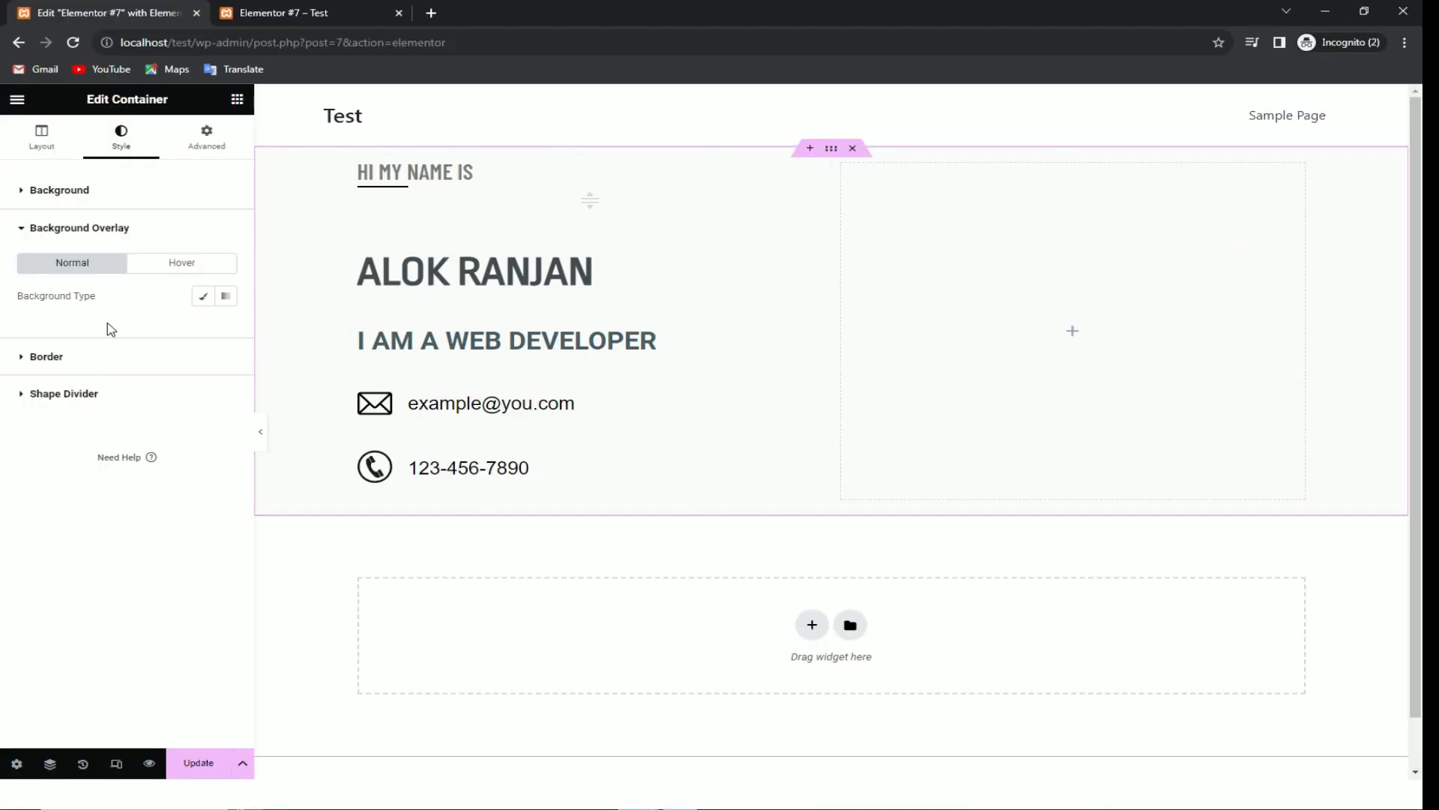
# Step: Give the overlay a Classic image by uploading bg-02-free-img.png
pyautogui.click(202, 295)
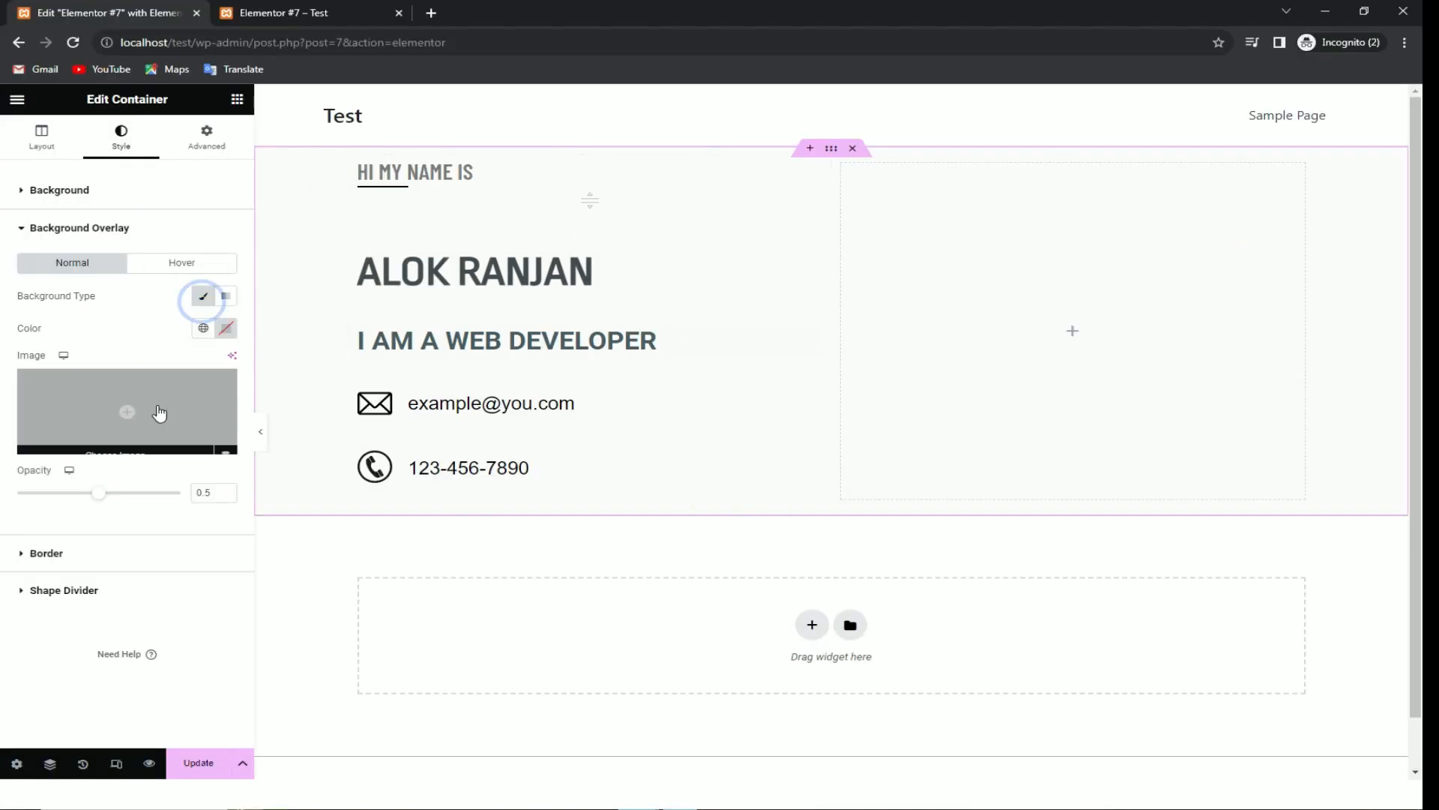
pyautogui.click(126, 407)
pyautogui.click(239, 172)
pyautogui.click(755, 411)
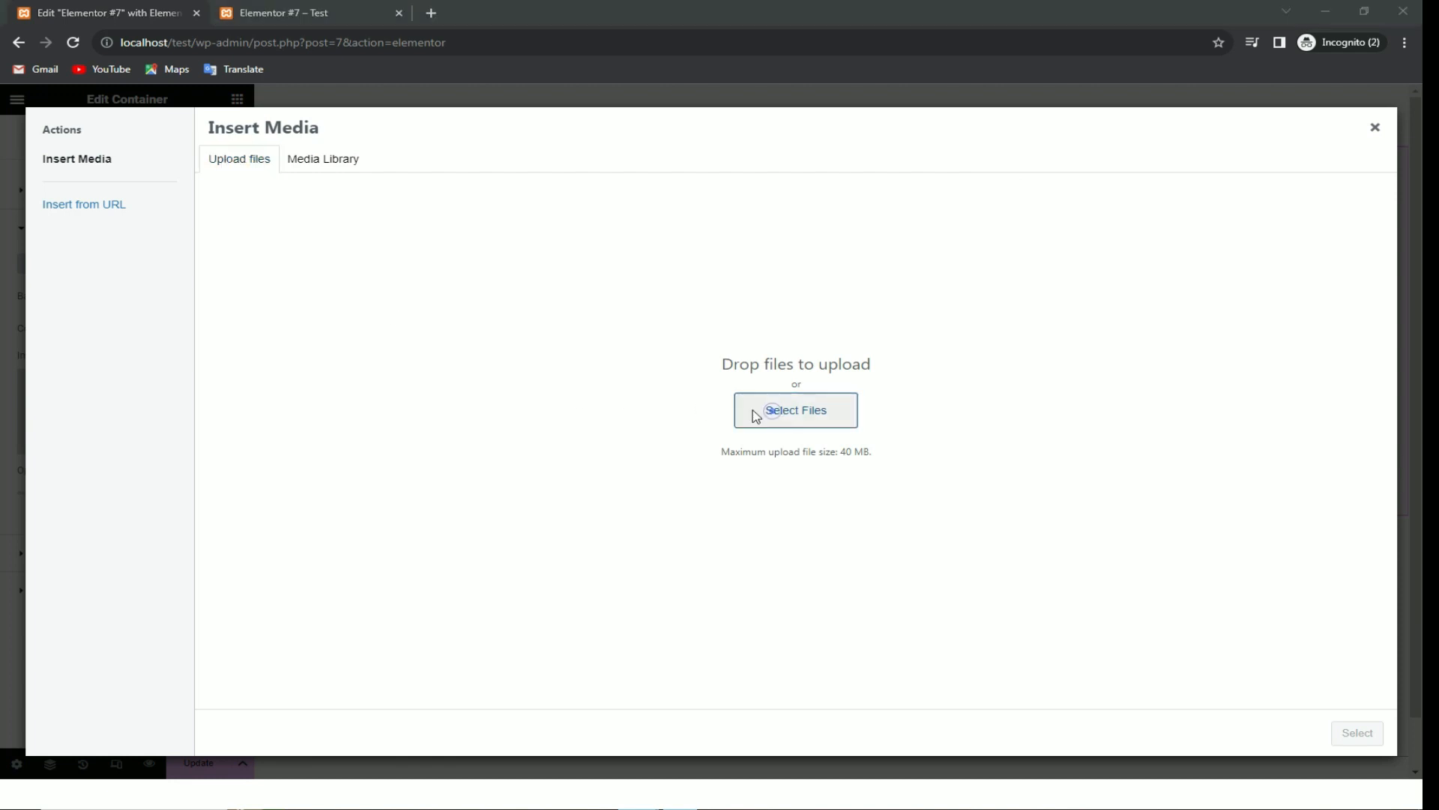
pyautogui.doubleClick(523, 151)
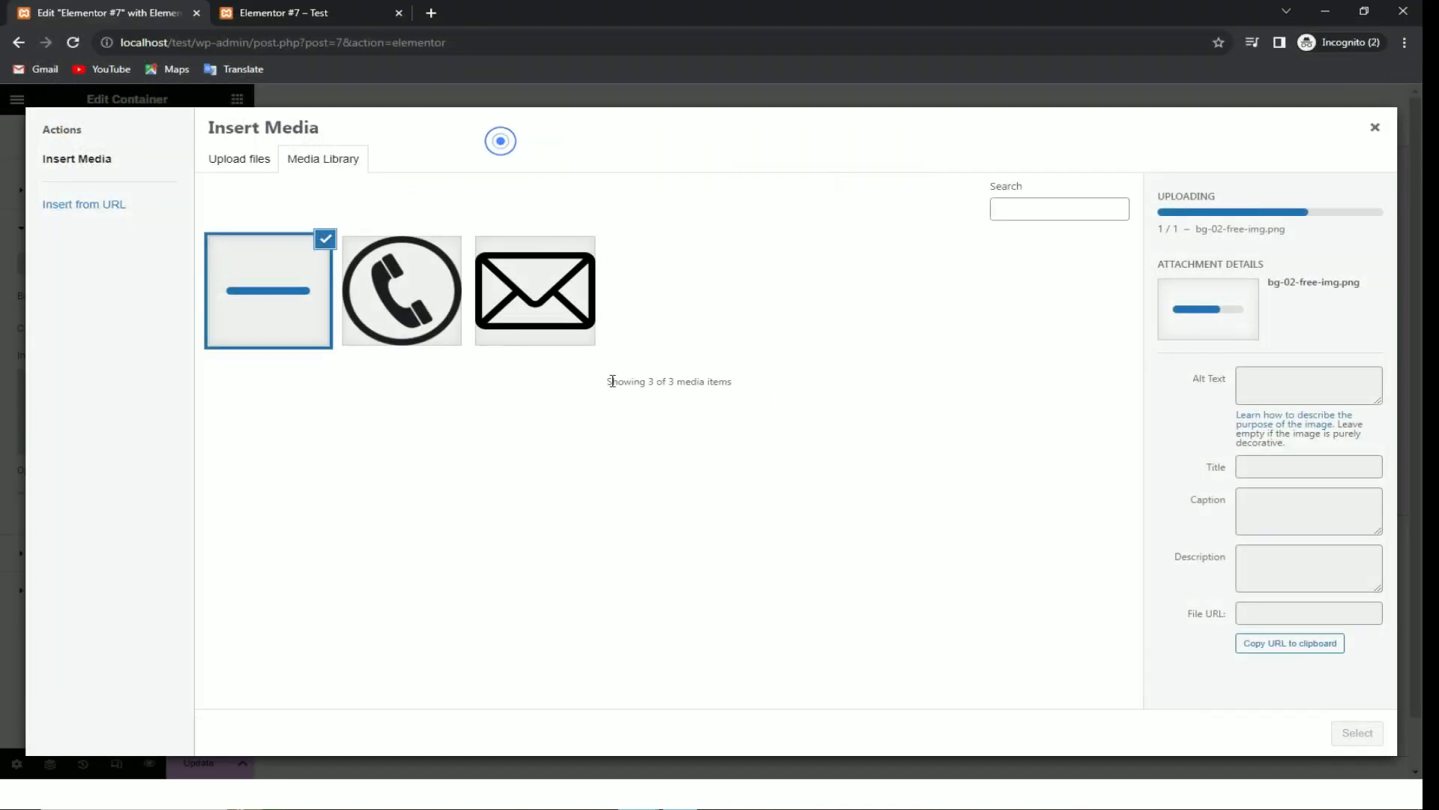
pyautogui.click(1362, 739)
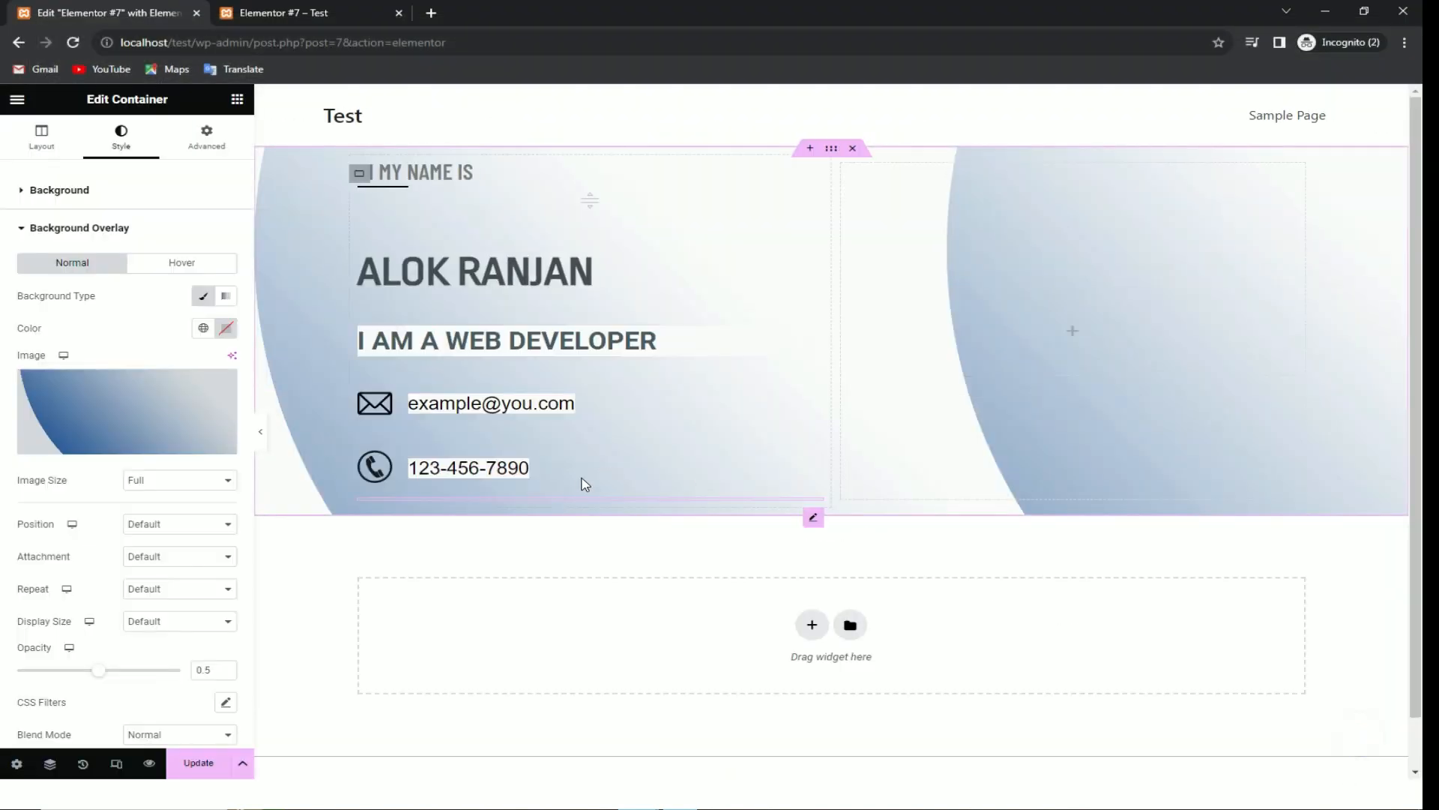
# Step: Anchor the overlay image bottom-right, set it to No-repeat, and fade it to 0.18 opacity
pyautogui.click(191, 477)
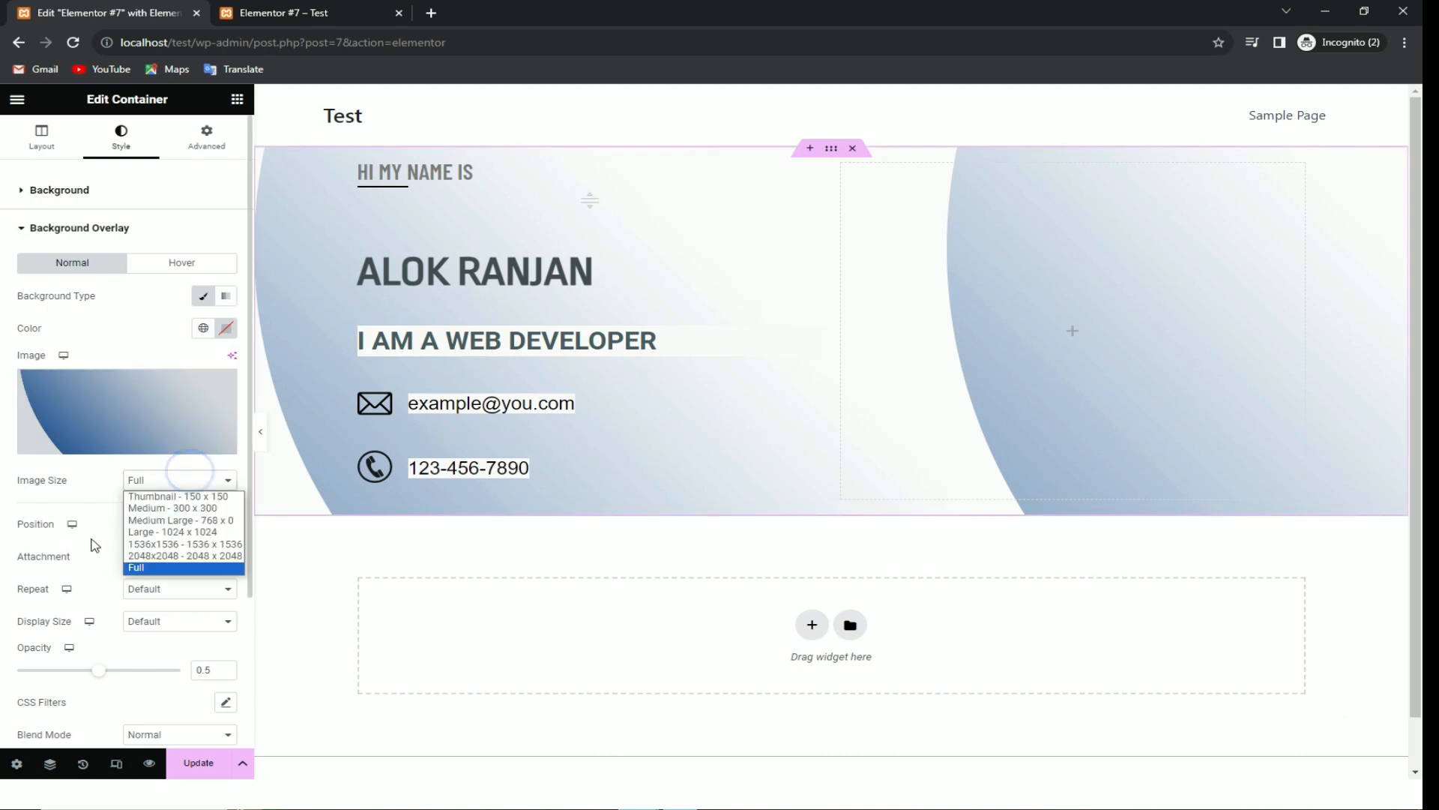
pyautogui.click(154, 523)
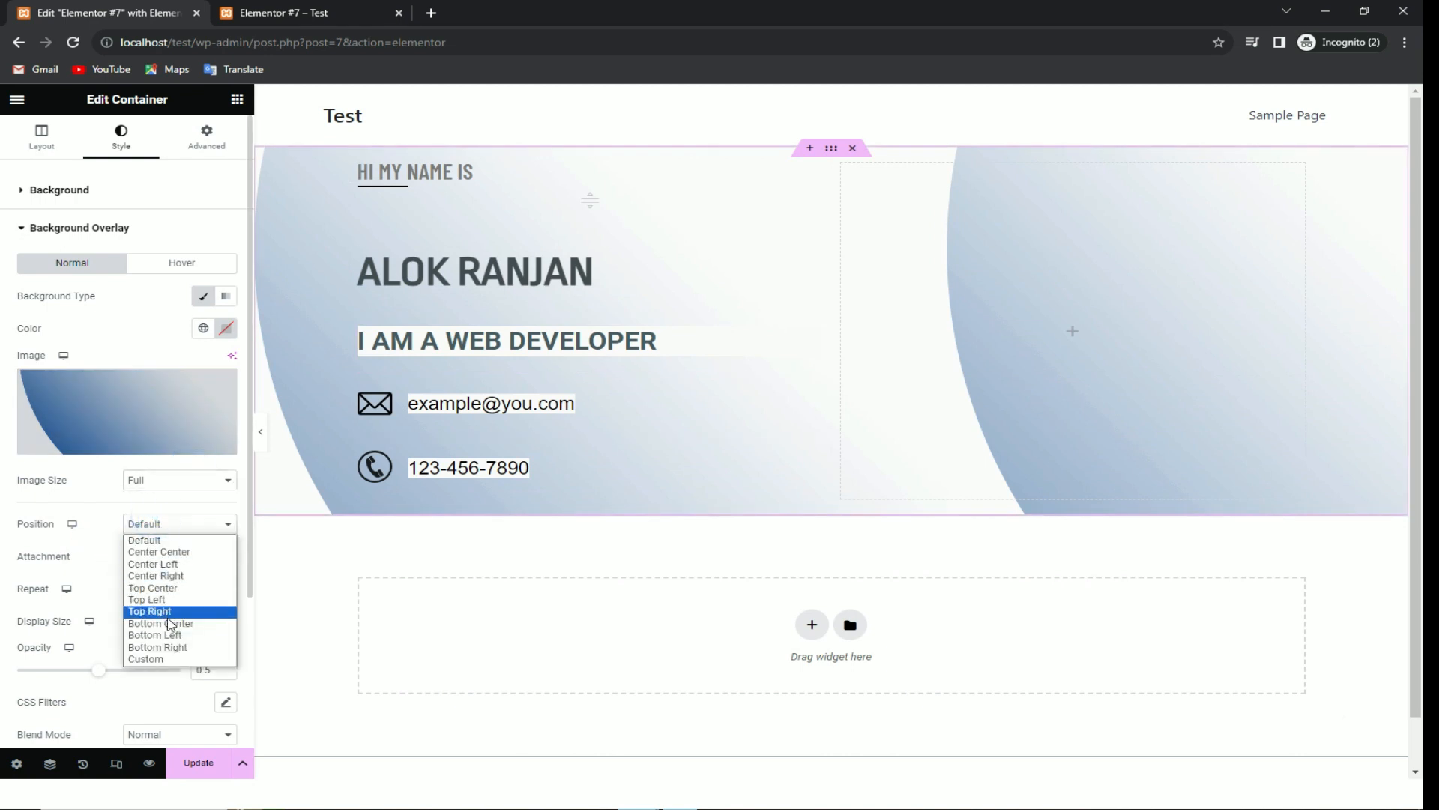
pyautogui.click(177, 649)
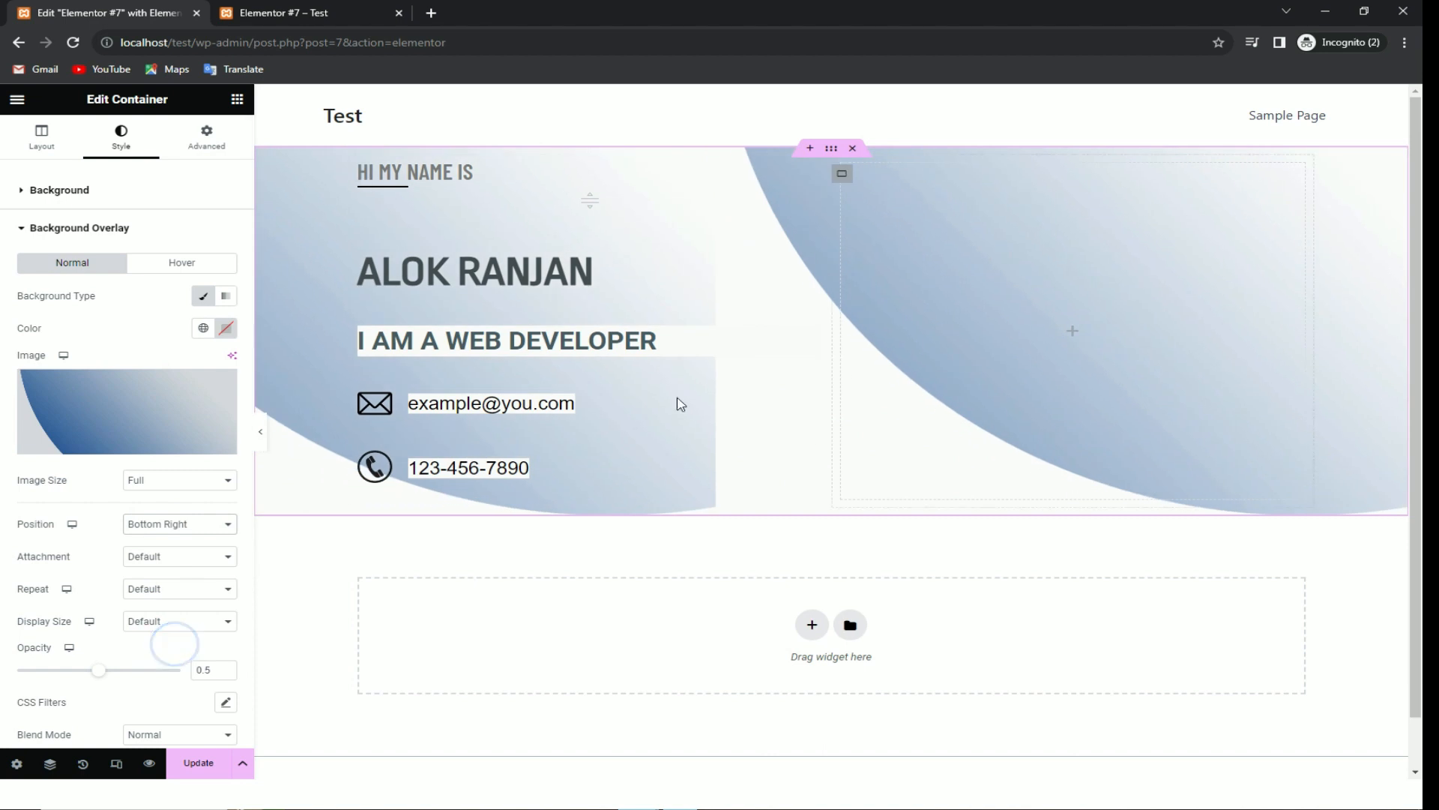
pyautogui.click(154, 588)
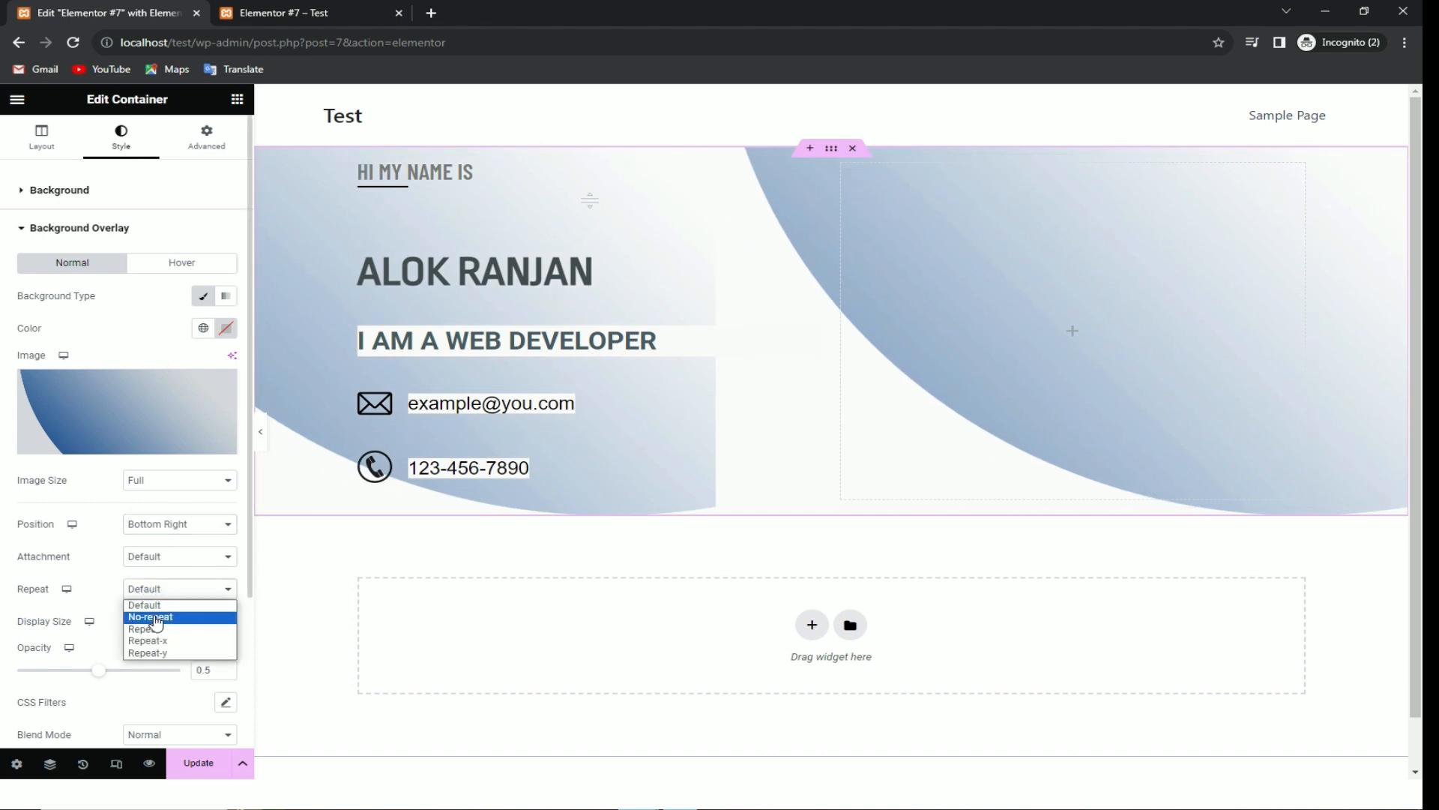
pyautogui.click(151, 611)
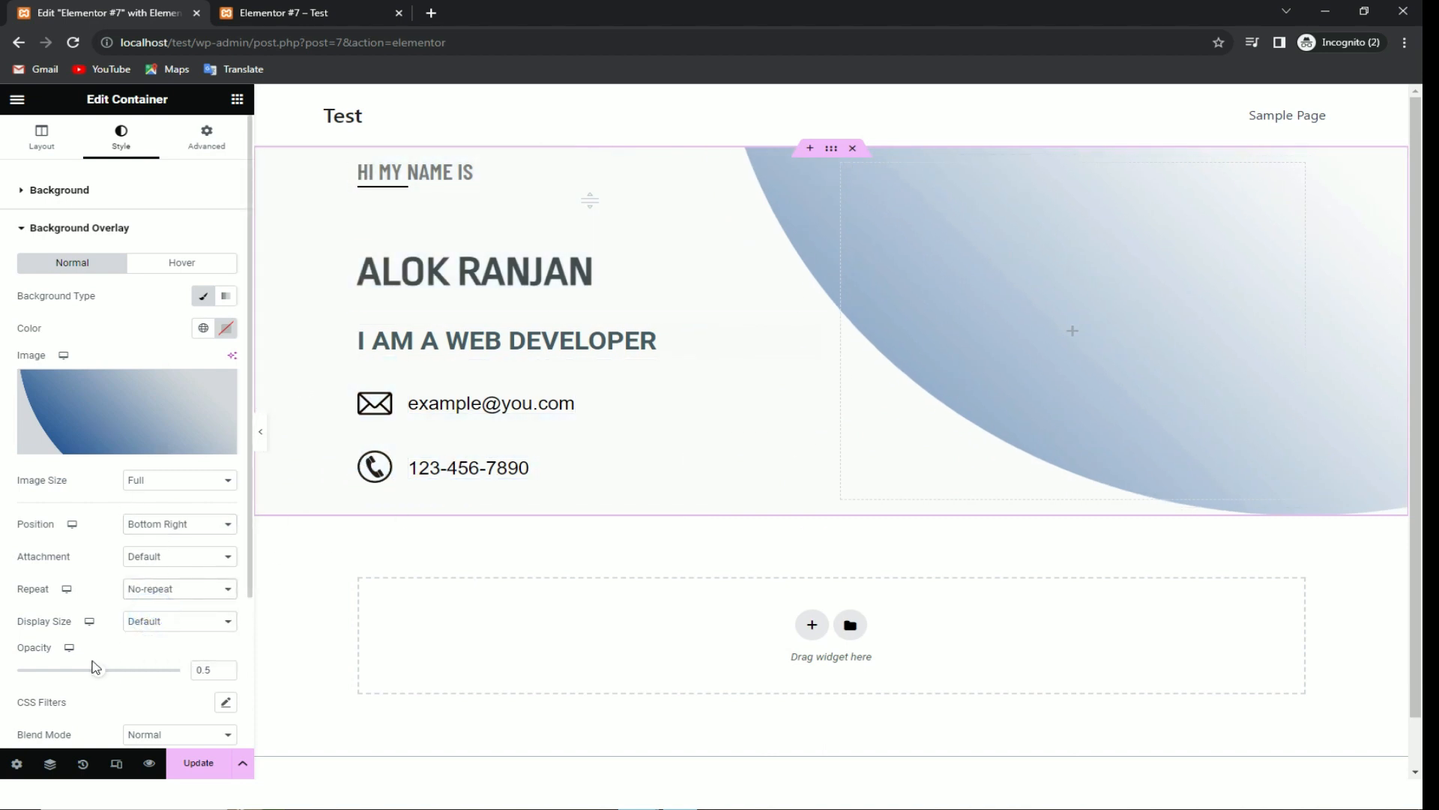
pyautogui.moveTo(112, 676); pyautogui.dragTo(50, 675)
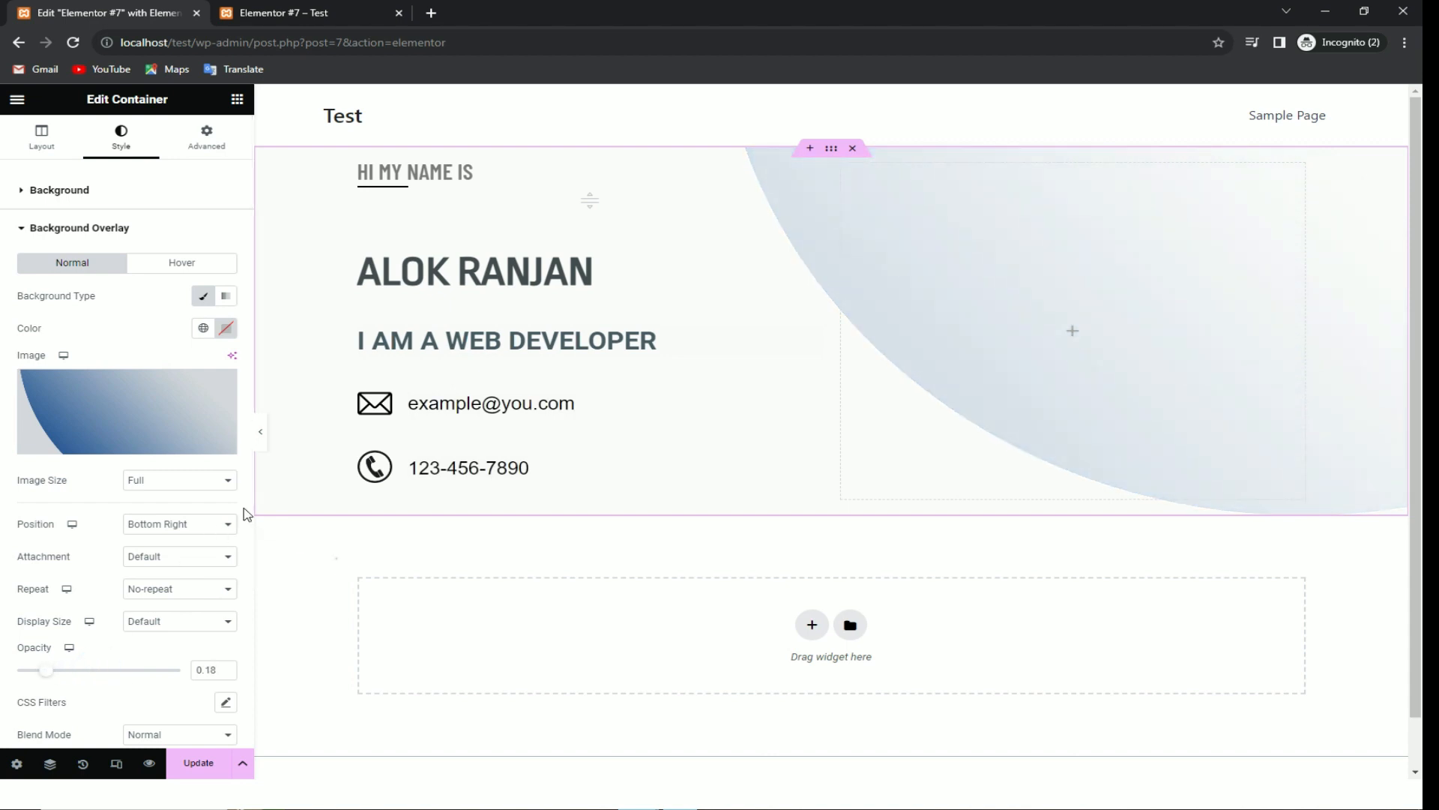
pyautogui.click(236, 105)
# Step: Add an Image widget to the right column showing the uploaded portrait about-01-free-img.jpg
pyautogui.hotkey('alt', 'Tab')
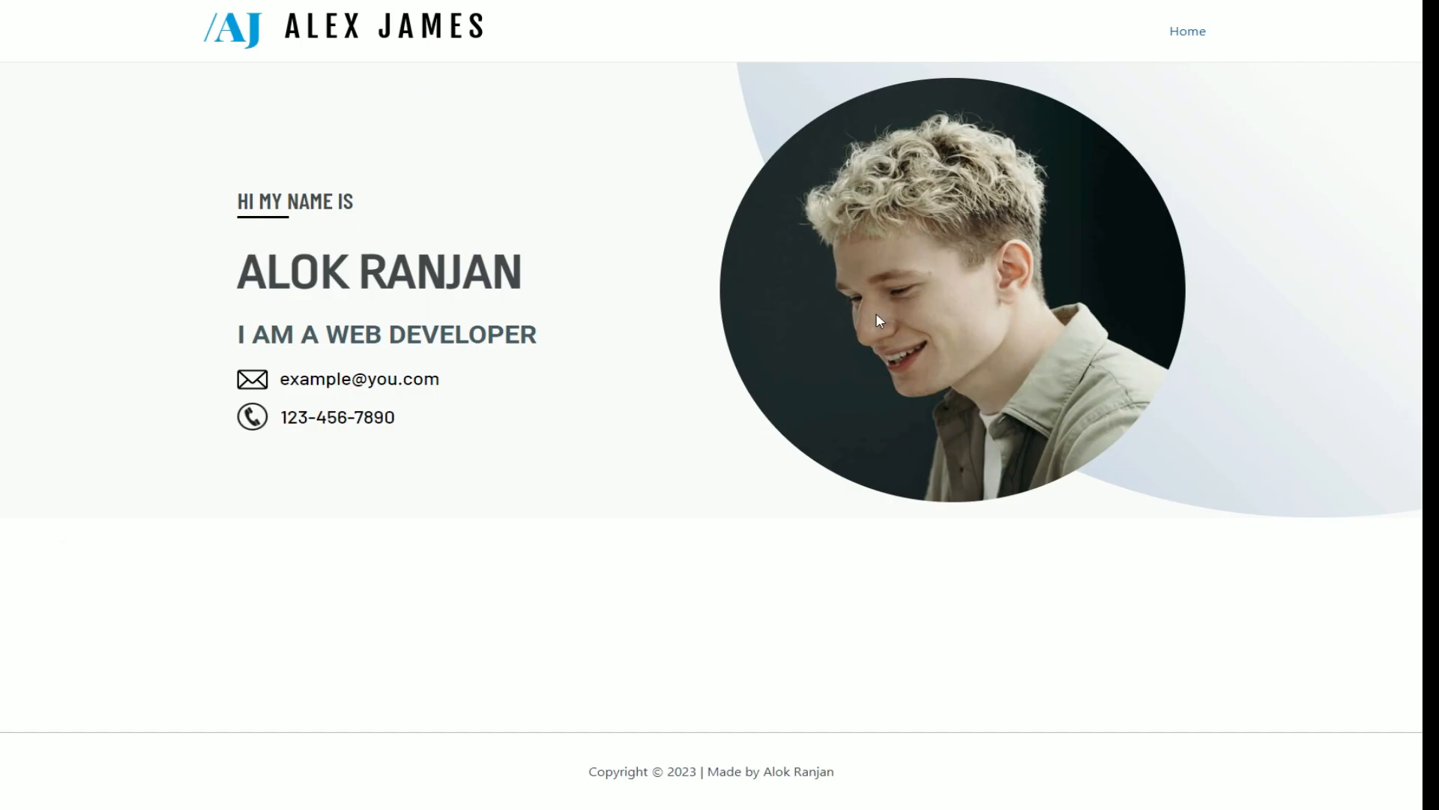
pyautogui.hotkey('alt', 'Tab')
pyautogui.moveTo(154, 475); pyautogui.dragTo(974, 326)
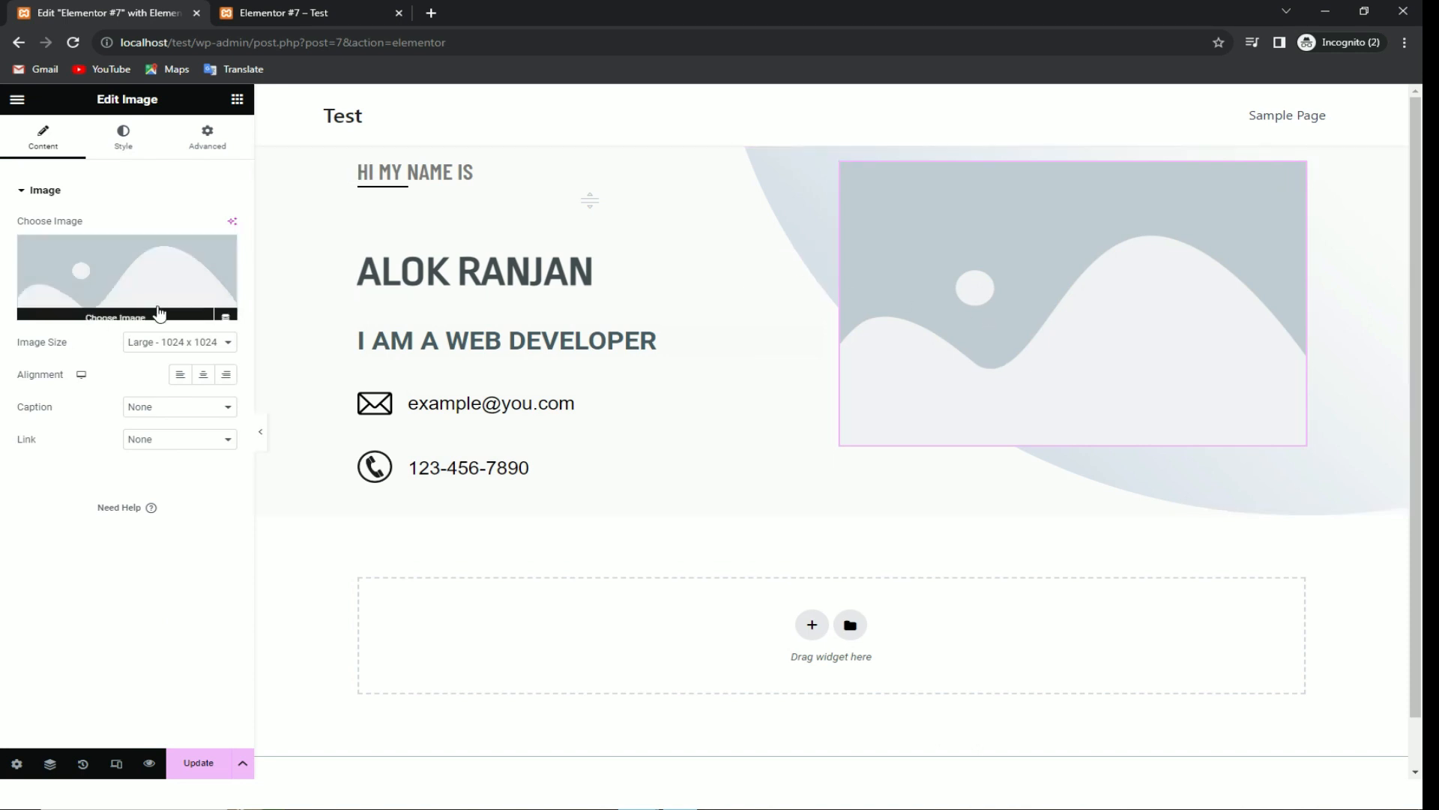
pyautogui.click(141, 283)
pyautogui.click(258, 161)
pyautogui.click(776, 397)
pyautogui.doubleClick(386, 129)
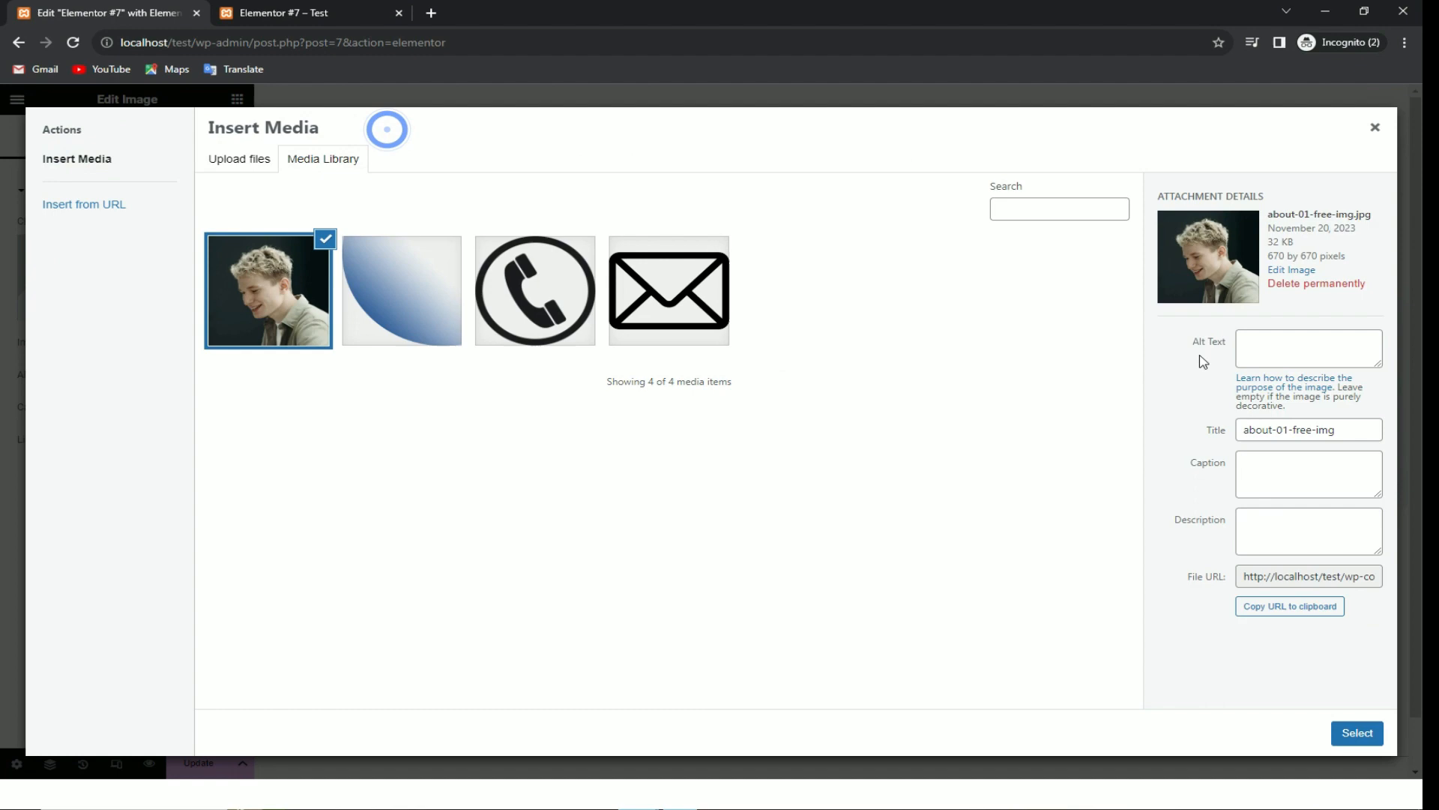
pyautogui.click(1357, 734)
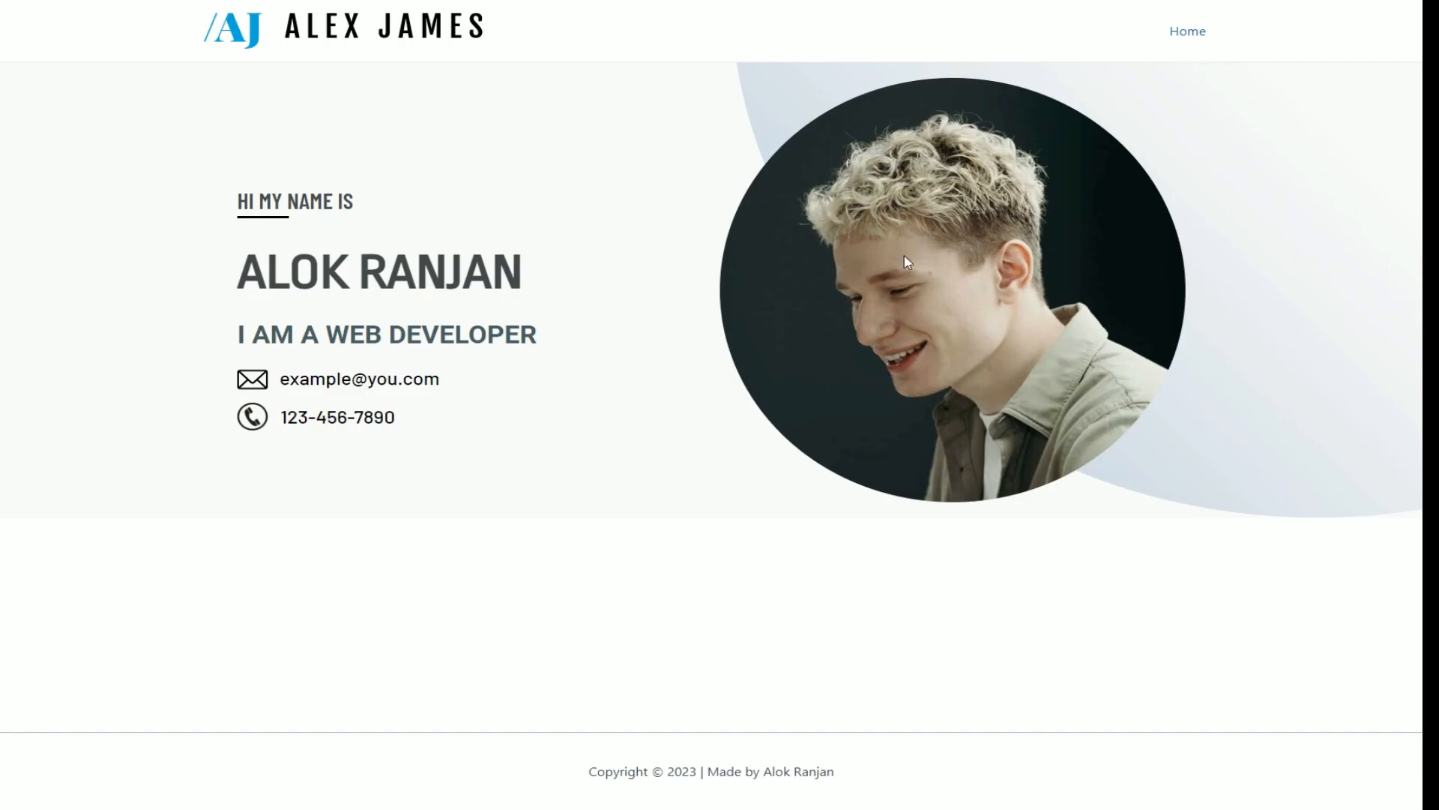
pyautogui.moveTo(878, 219); pyautogui.dragTo(916, 313)
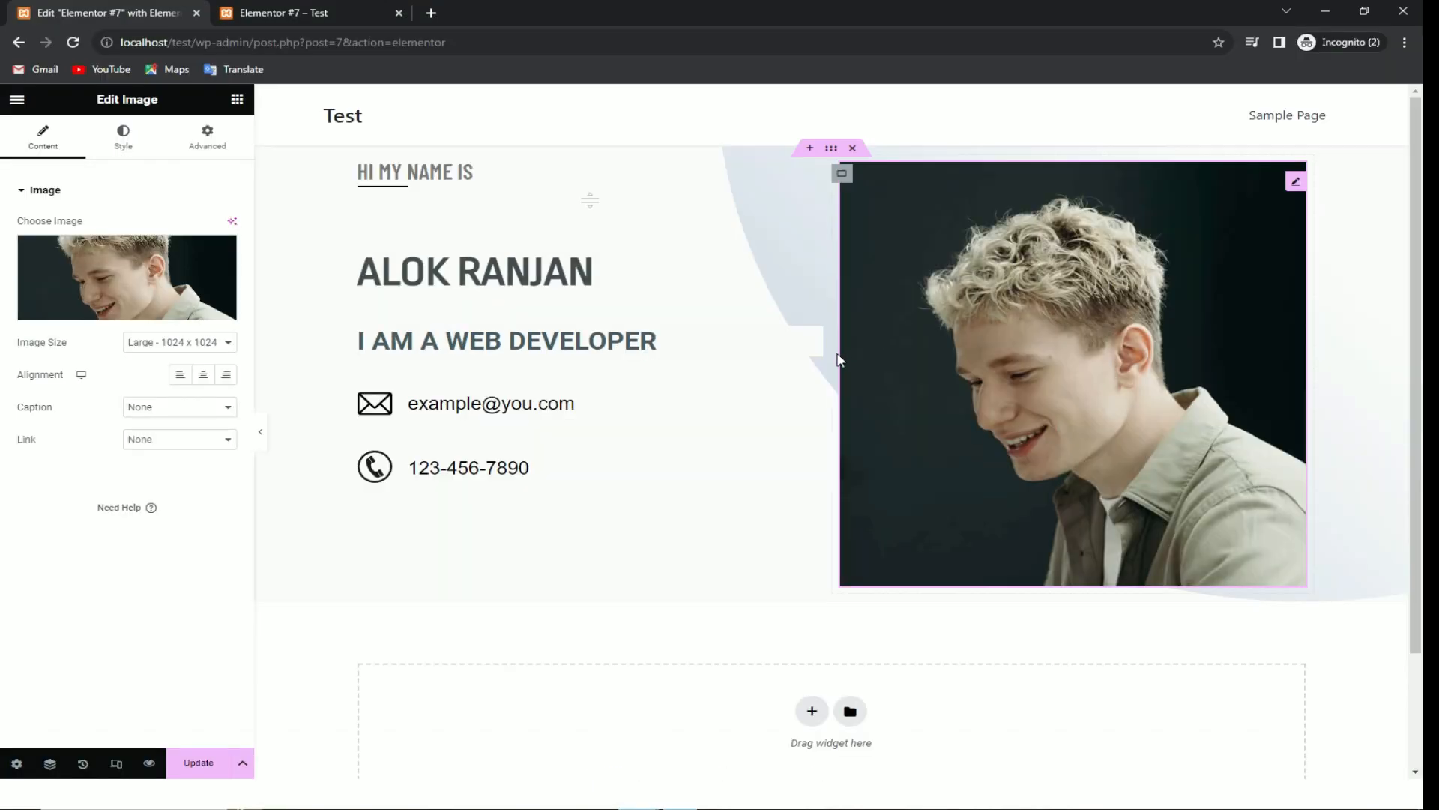
pyautogui.click(205, 136)
# Step: Apply a Circle mask to the portrait, save with Update, and view the published page
pyautogui.scroll(-5, 164, 502)
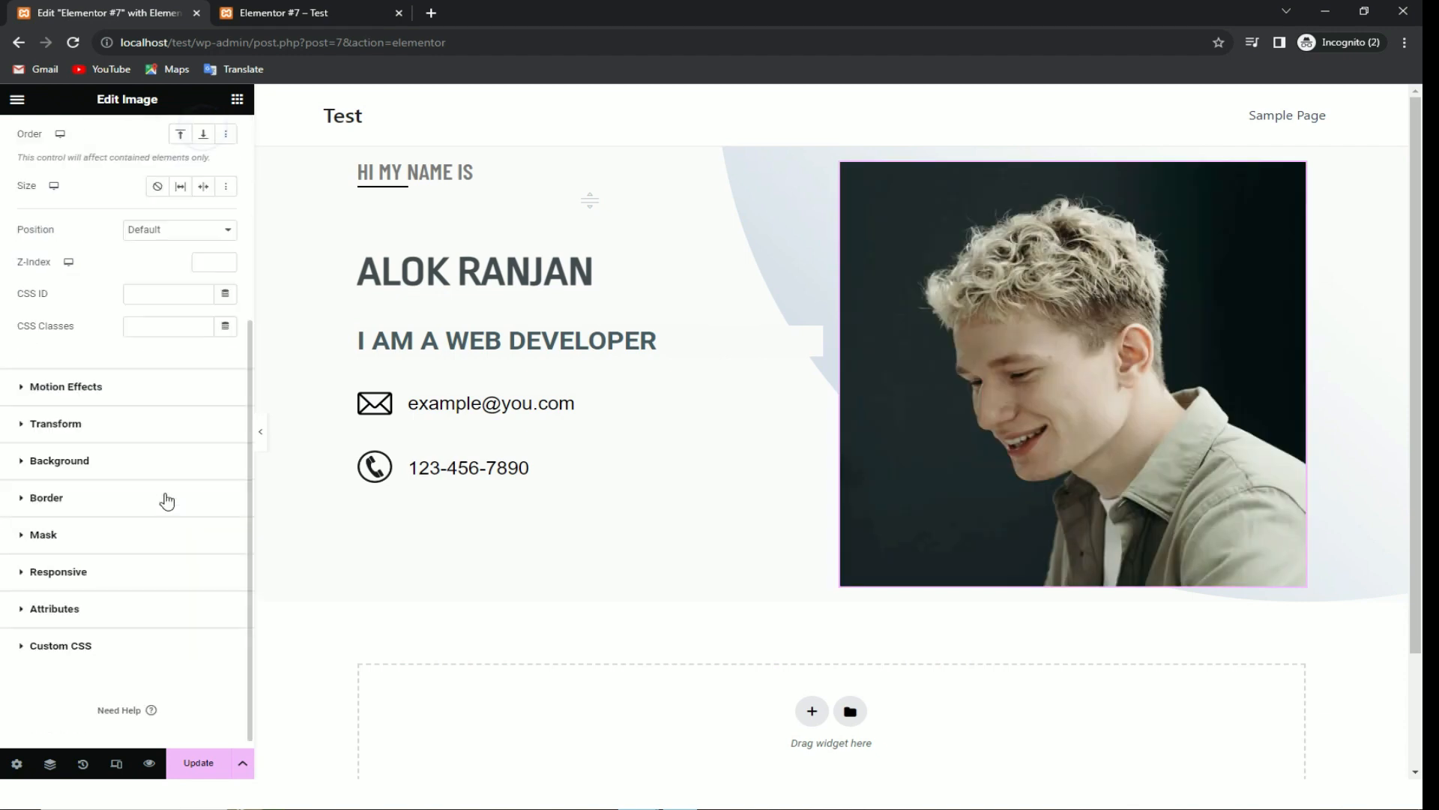
pyautogui.click(56, 528)
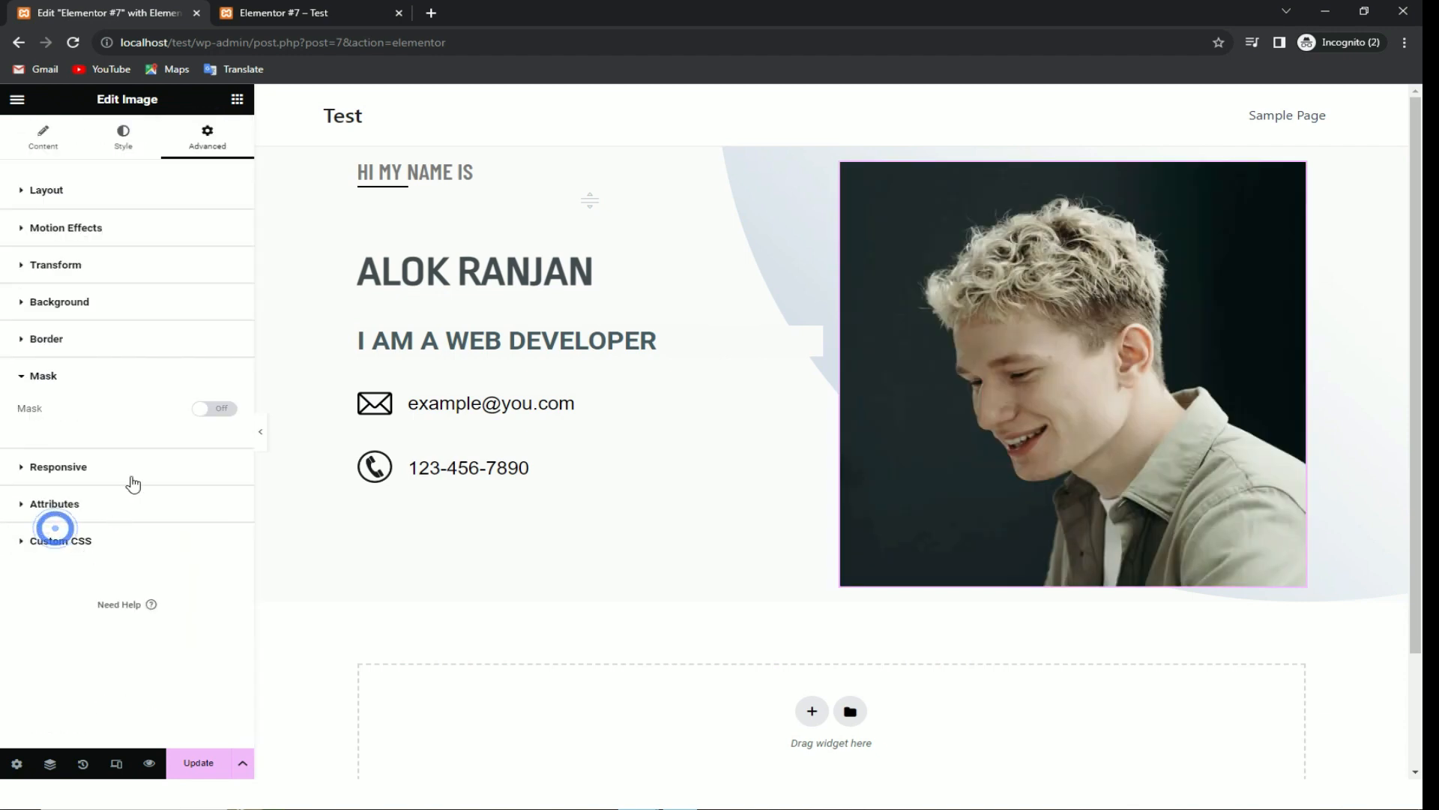
pyautogui.click(210, 410)
pyautogui.click(151, 443)
pyautogui.click(152, 438)
pyautogui.click(169, 438)
pyautogui.click(170, 437)
pyautogui.click(623, 569)
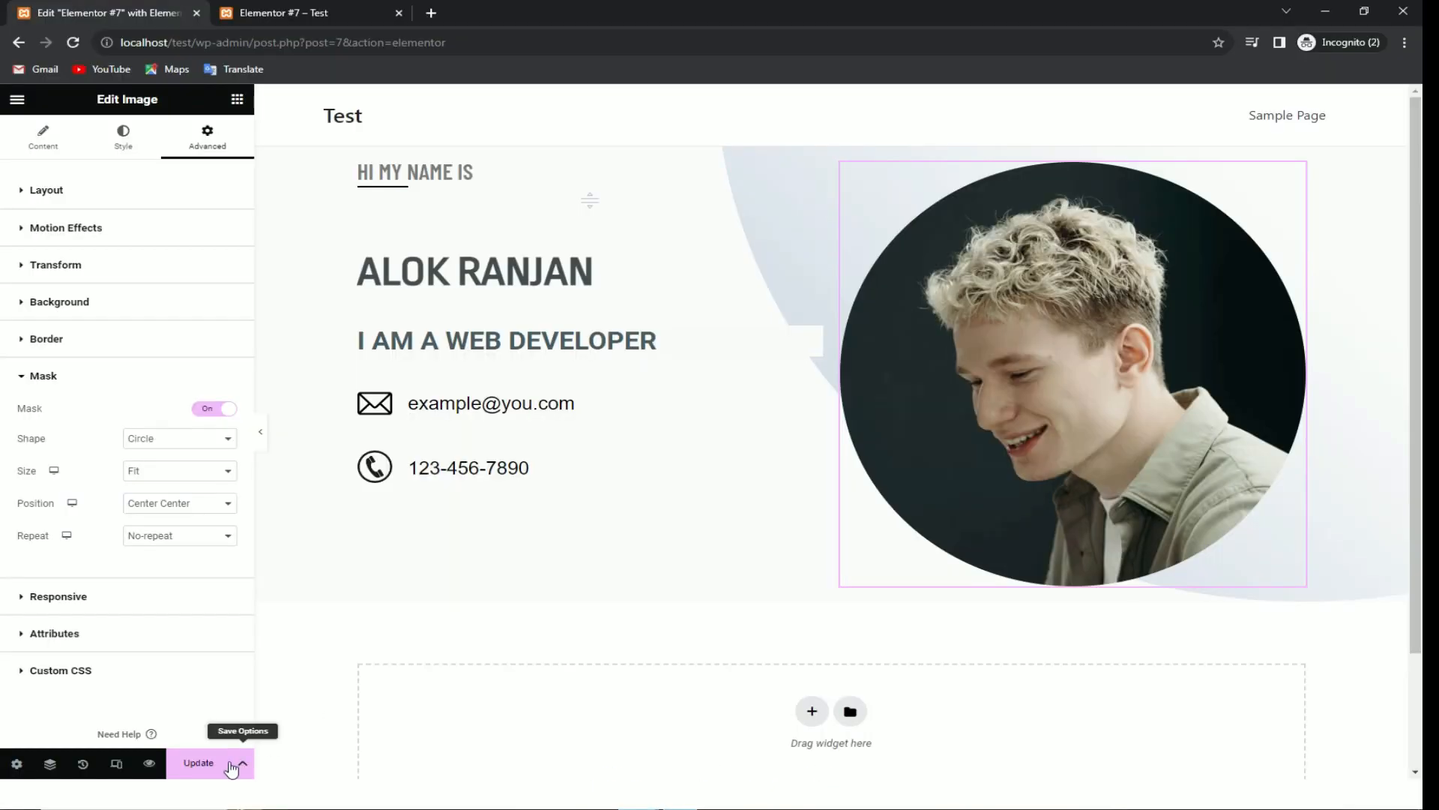
pyautogui.click(204, 762)
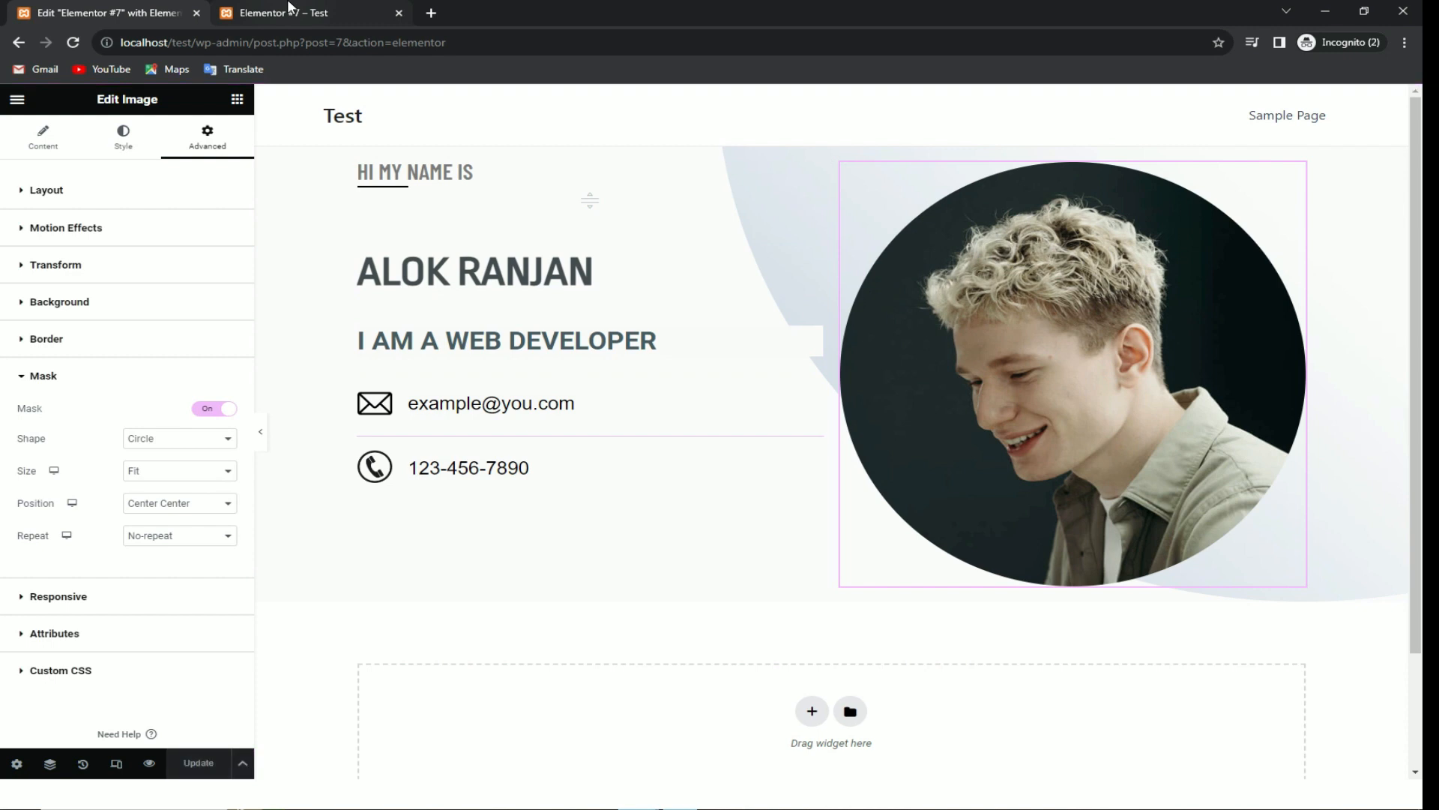
pyautogui.click(290, 11)
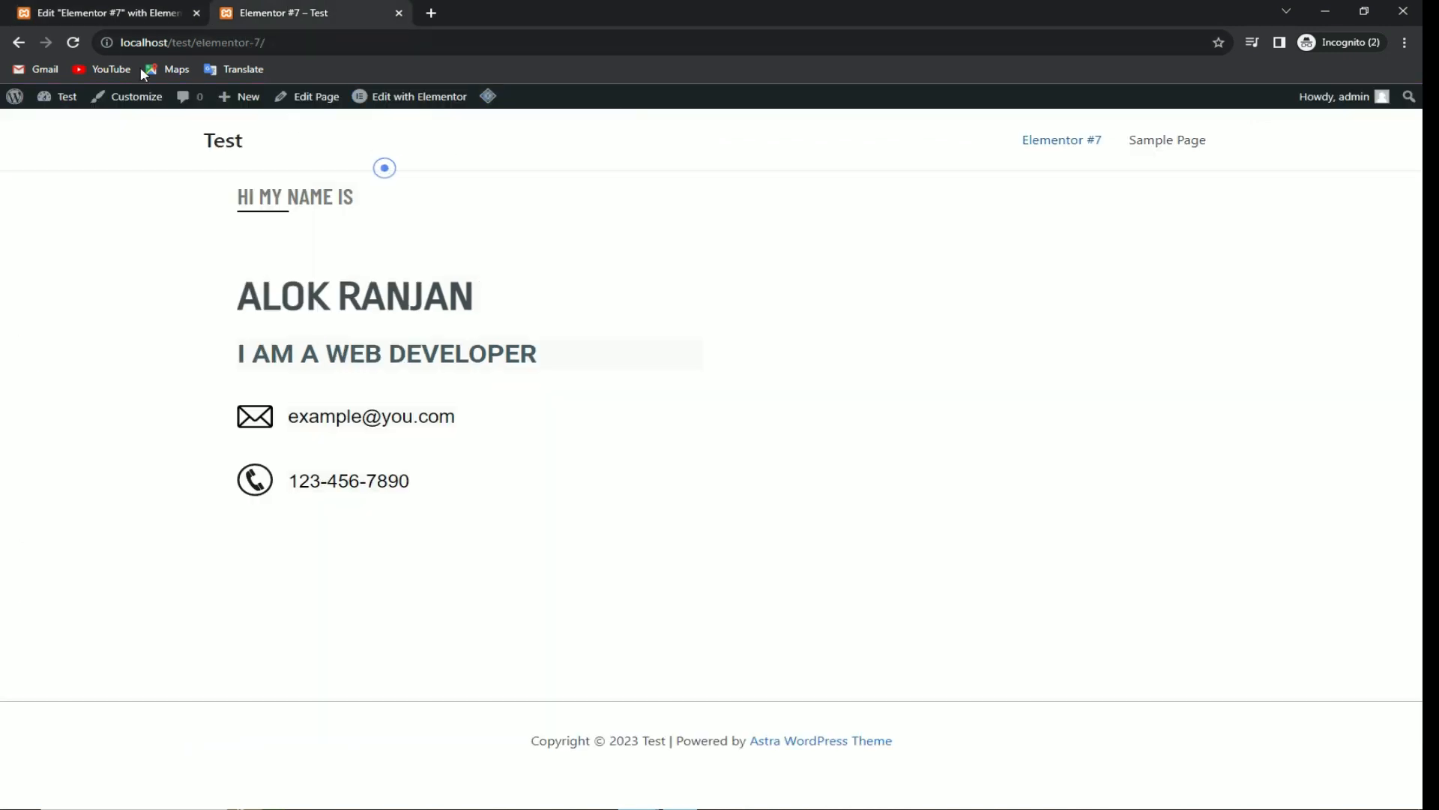
# Step: Reload the published page, compare the circular portrait with the reference site, then return to the editor
pyautogui.click(75, 42)
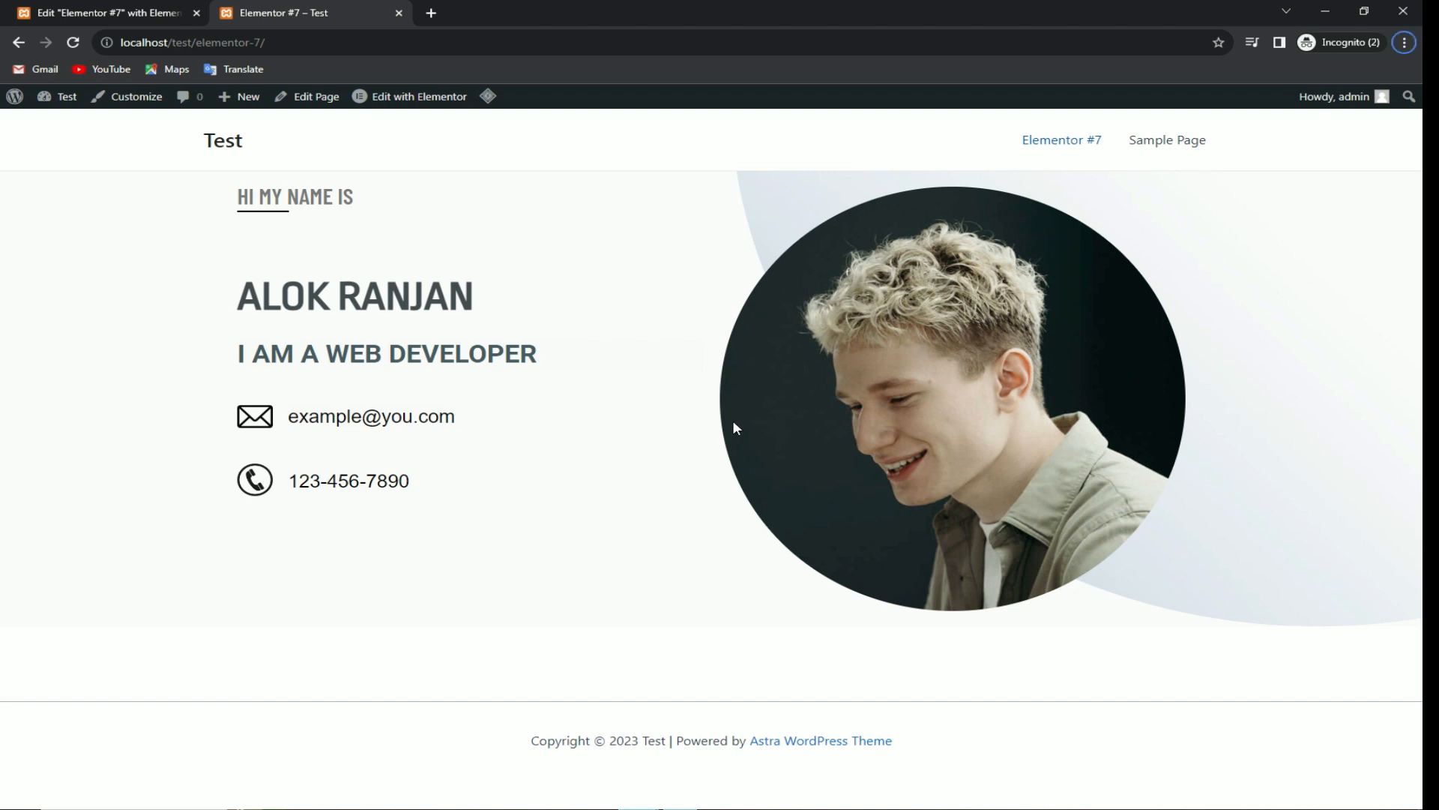
pyautogui.press('F11')
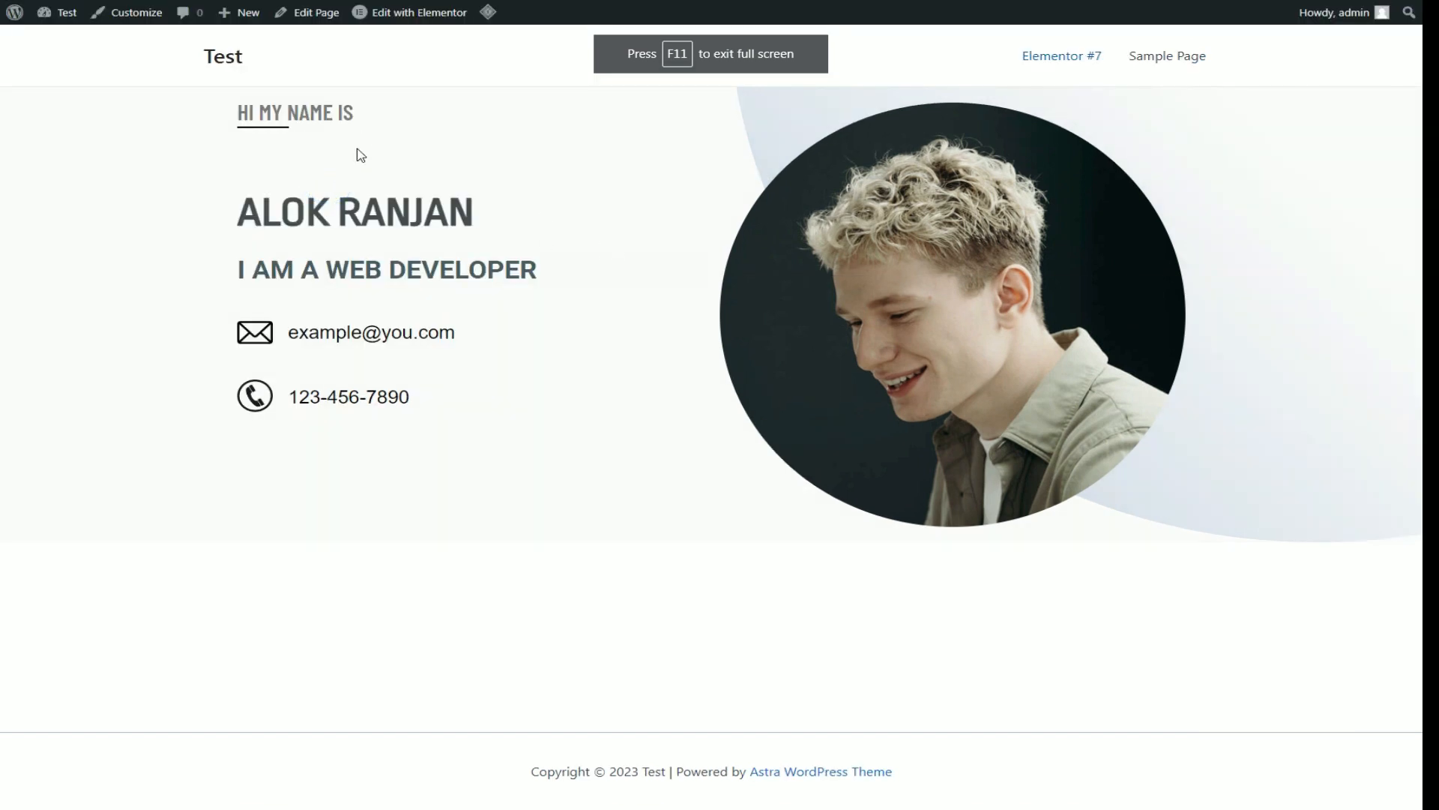
pyautogui.click(376, 132)
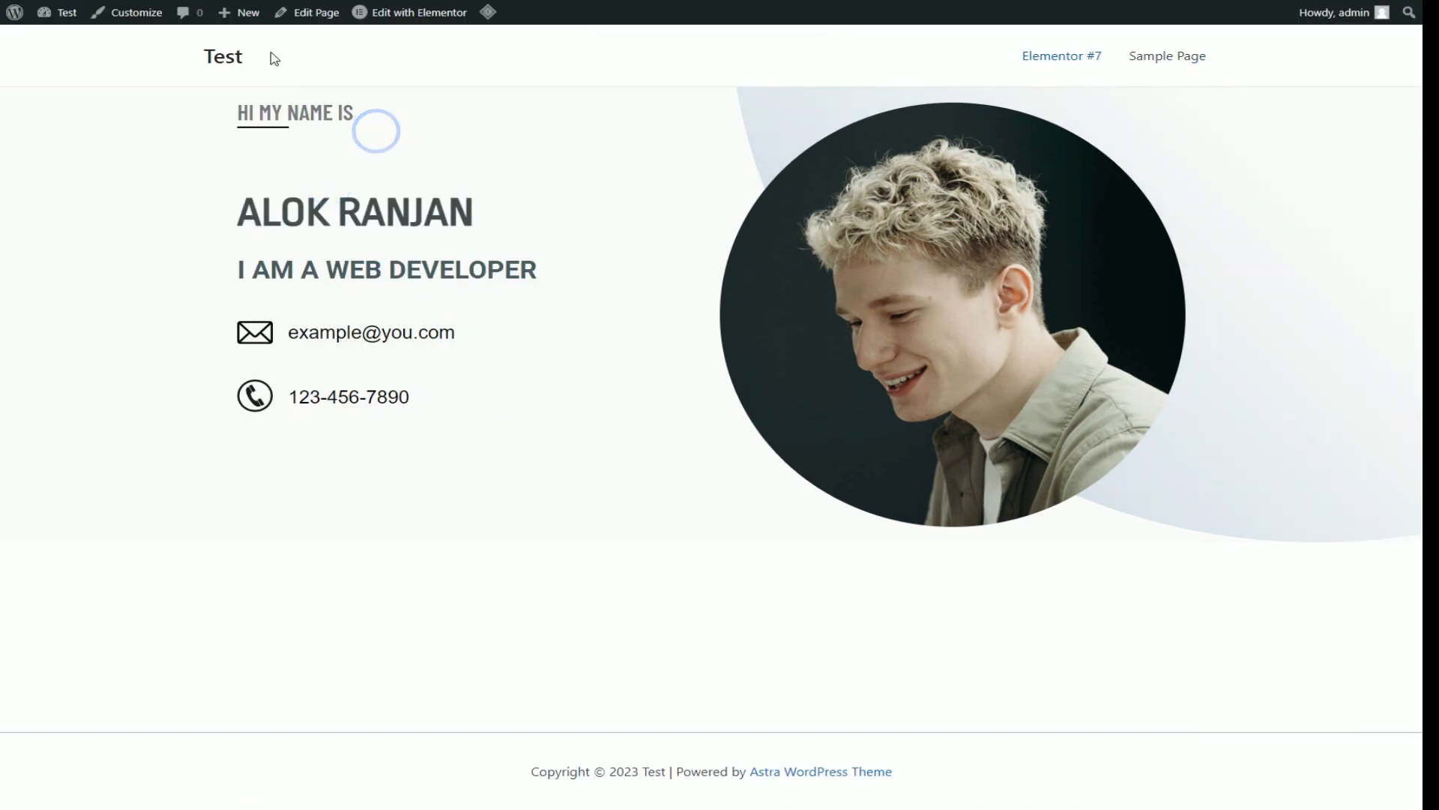
pyautogui.click(294, 144)
pyautogui.press('F11')
pyautogui.click(176, 13)
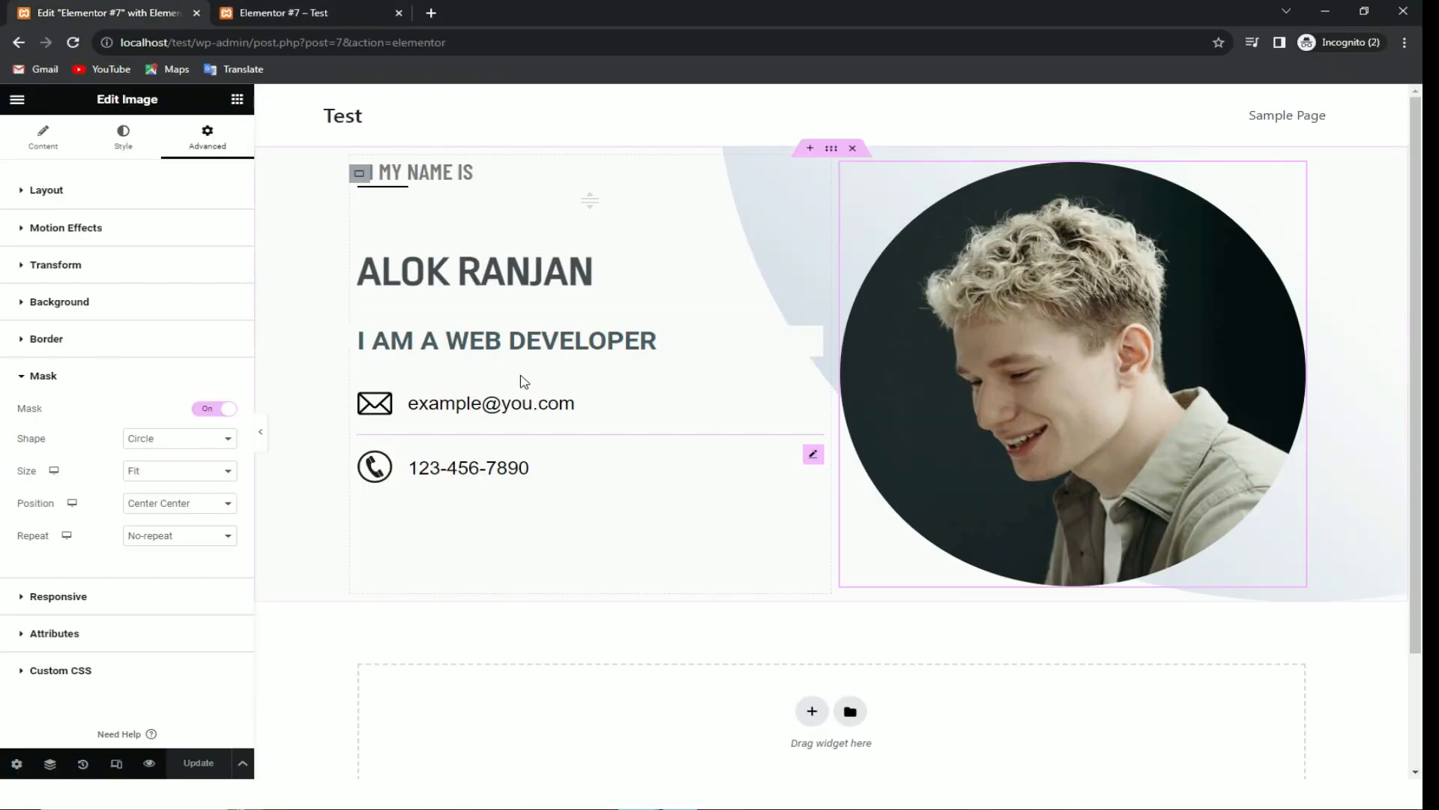
# Step: Select the hero's text column container and bring up its Advanced layout settings
pyautogui.click(458, 269)
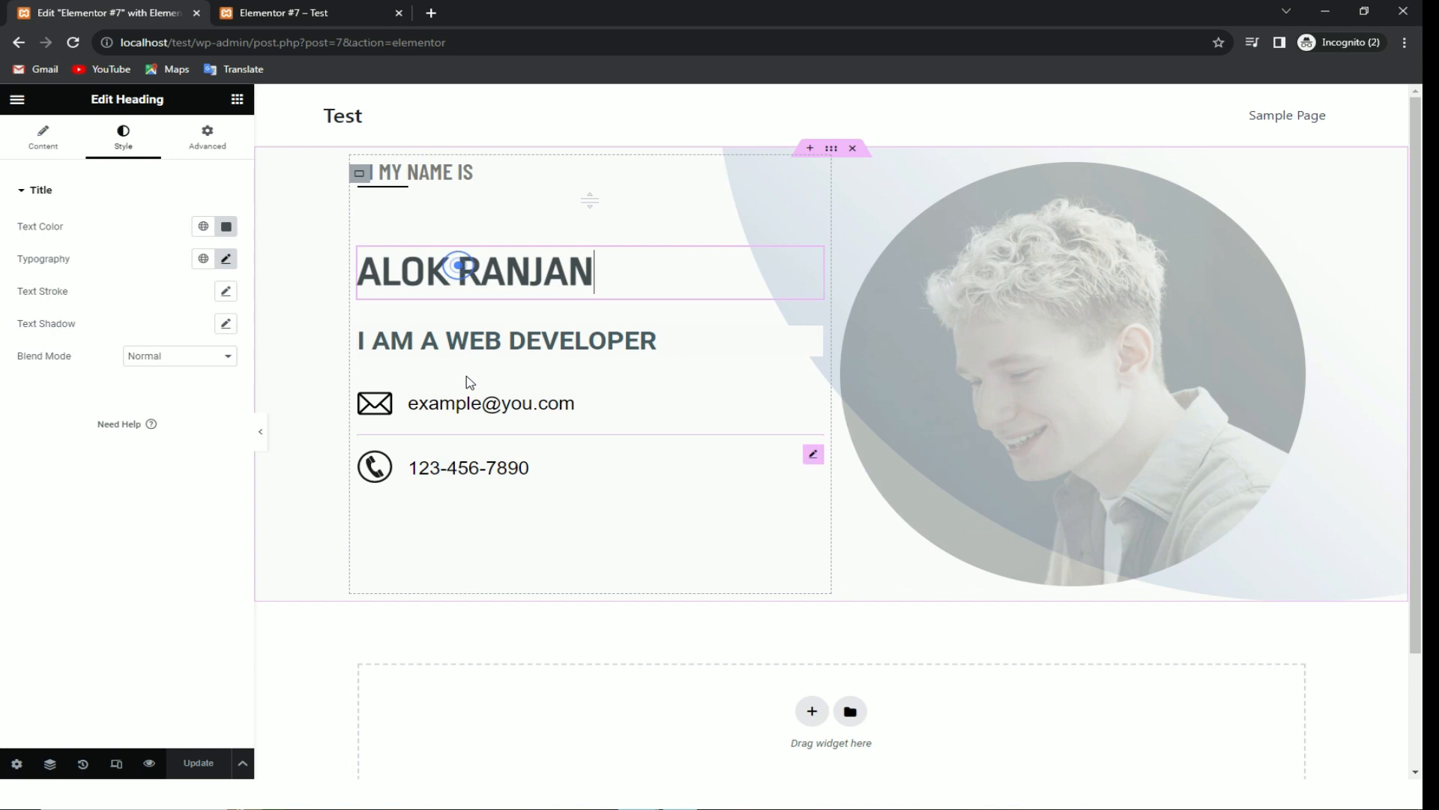
pyautogui.click(360, 173)
pyautogui.click(121, 138)
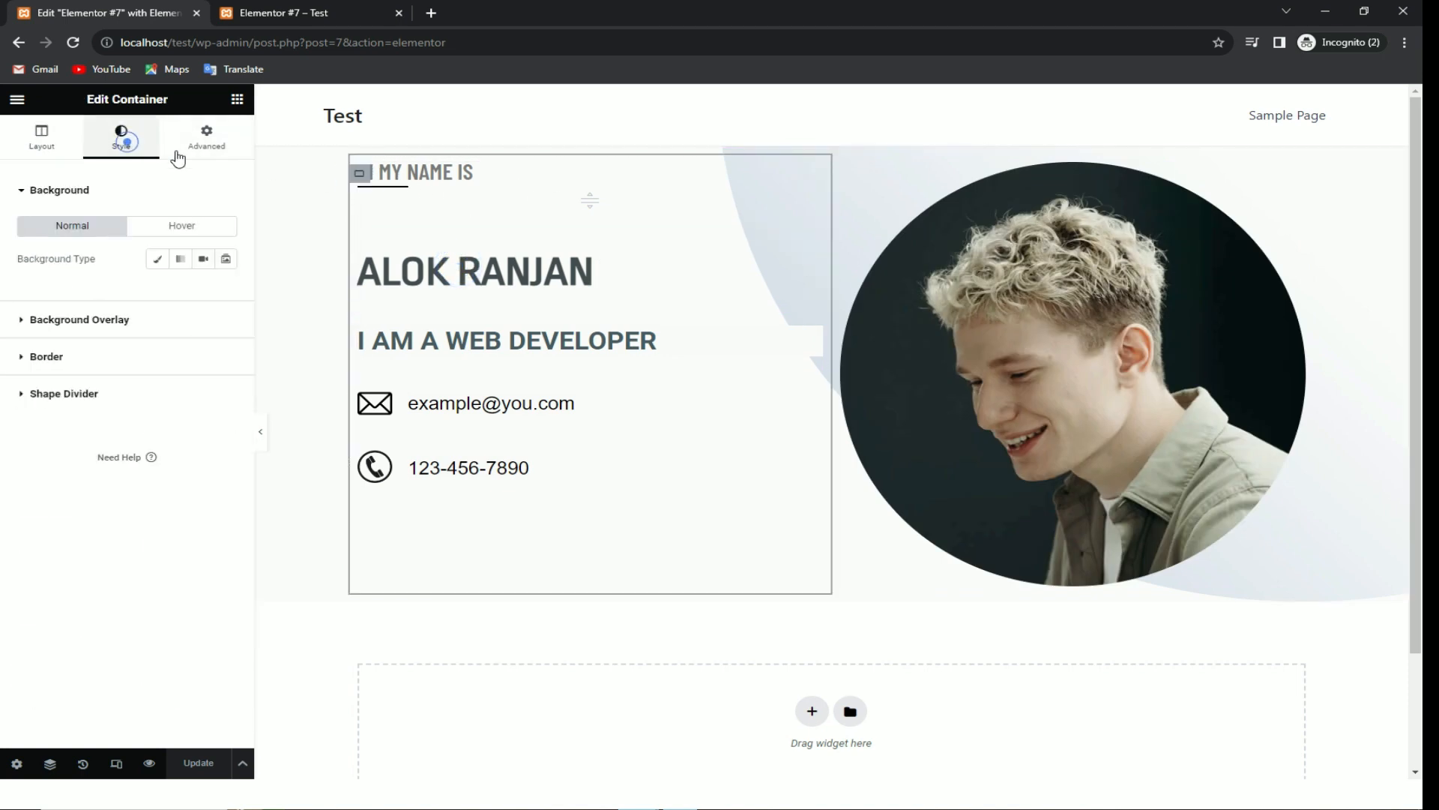
pyautogui.click(206, 146)
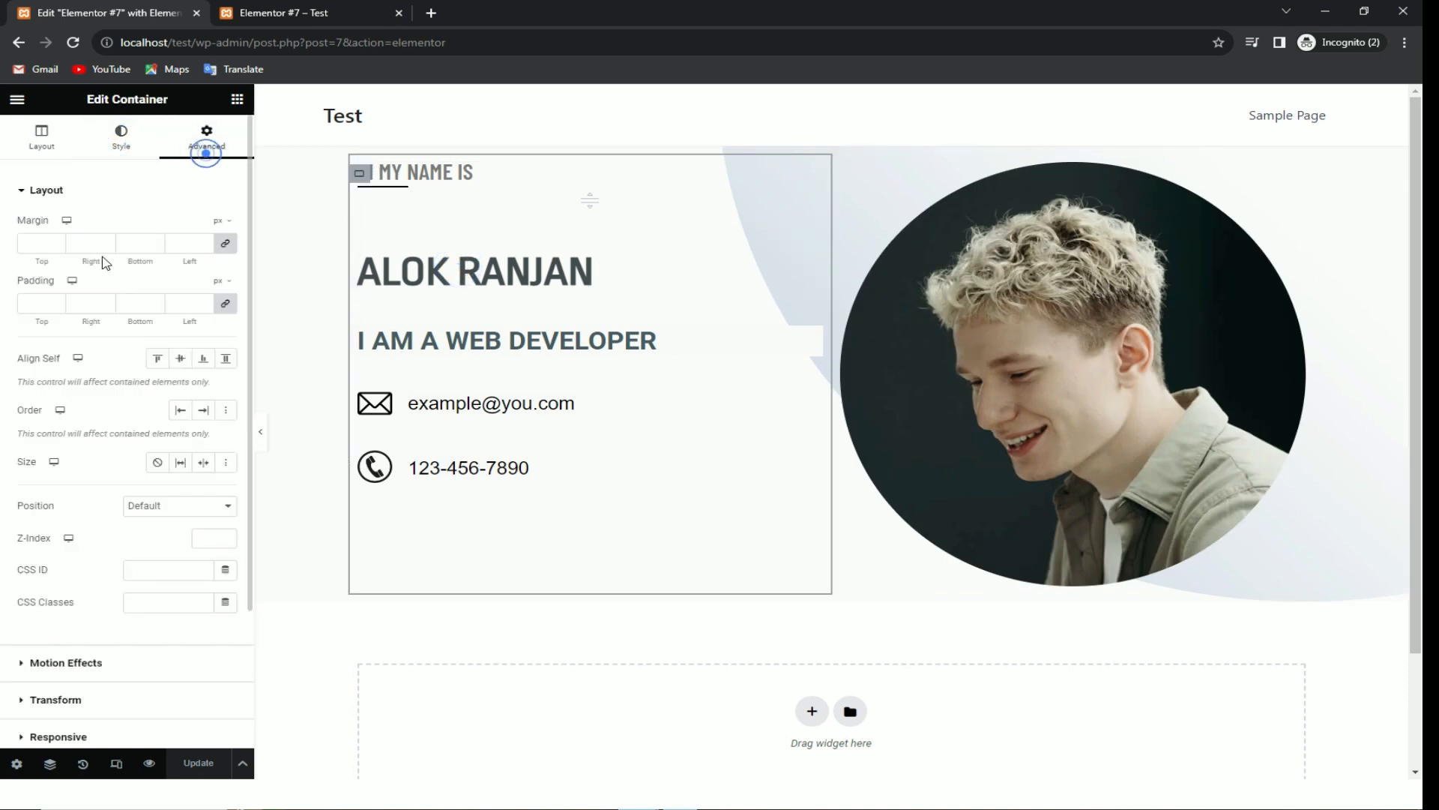
# Step: Unlink the margins, set the sides to 0, and raise the top margin to about 111 px
pyautogui.click(57, 241)
pyautogui.click(57, 247)
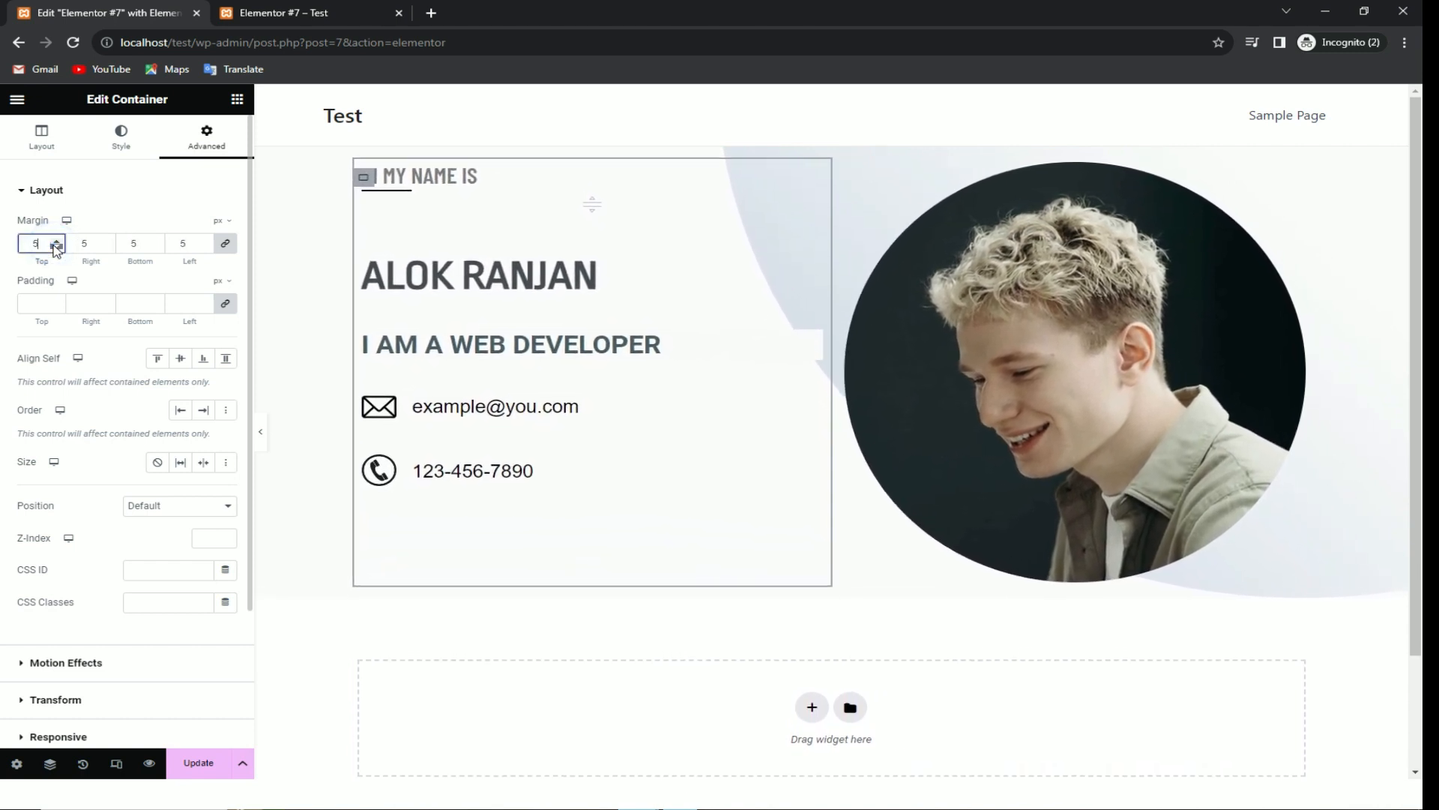
pyautogui.click(56, 246)
pyautogui.click(226, 244)
pyautogui.click(59, 241)
pyautogui.click(60, 242)
pyautogui.click(60, 242)
pyautogui.click(60, 242)
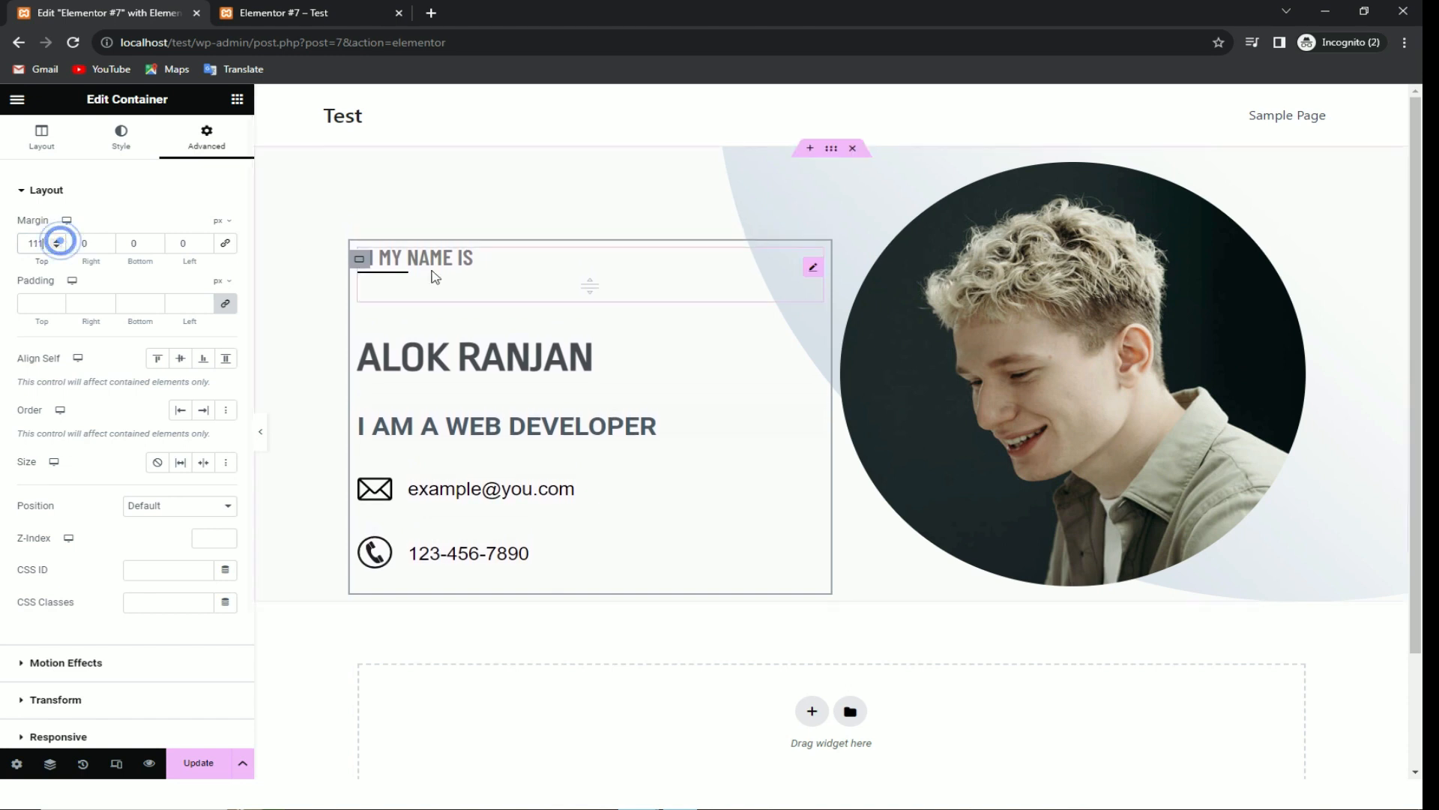
pyautogui.click(399, 302)
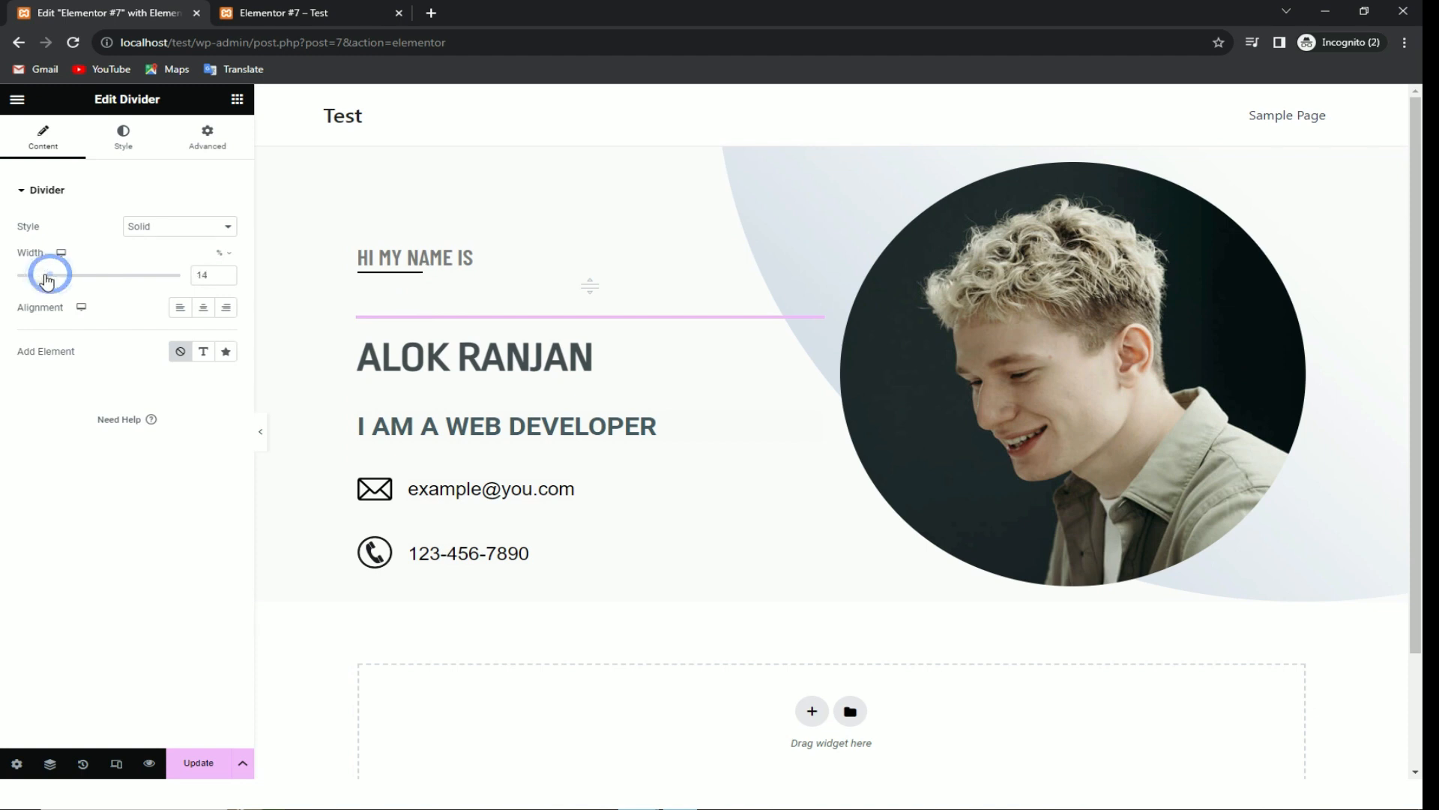
# Step: Inspect the heading, phone text and divider line settings in the hero column
pyautogui.click(454, 362)
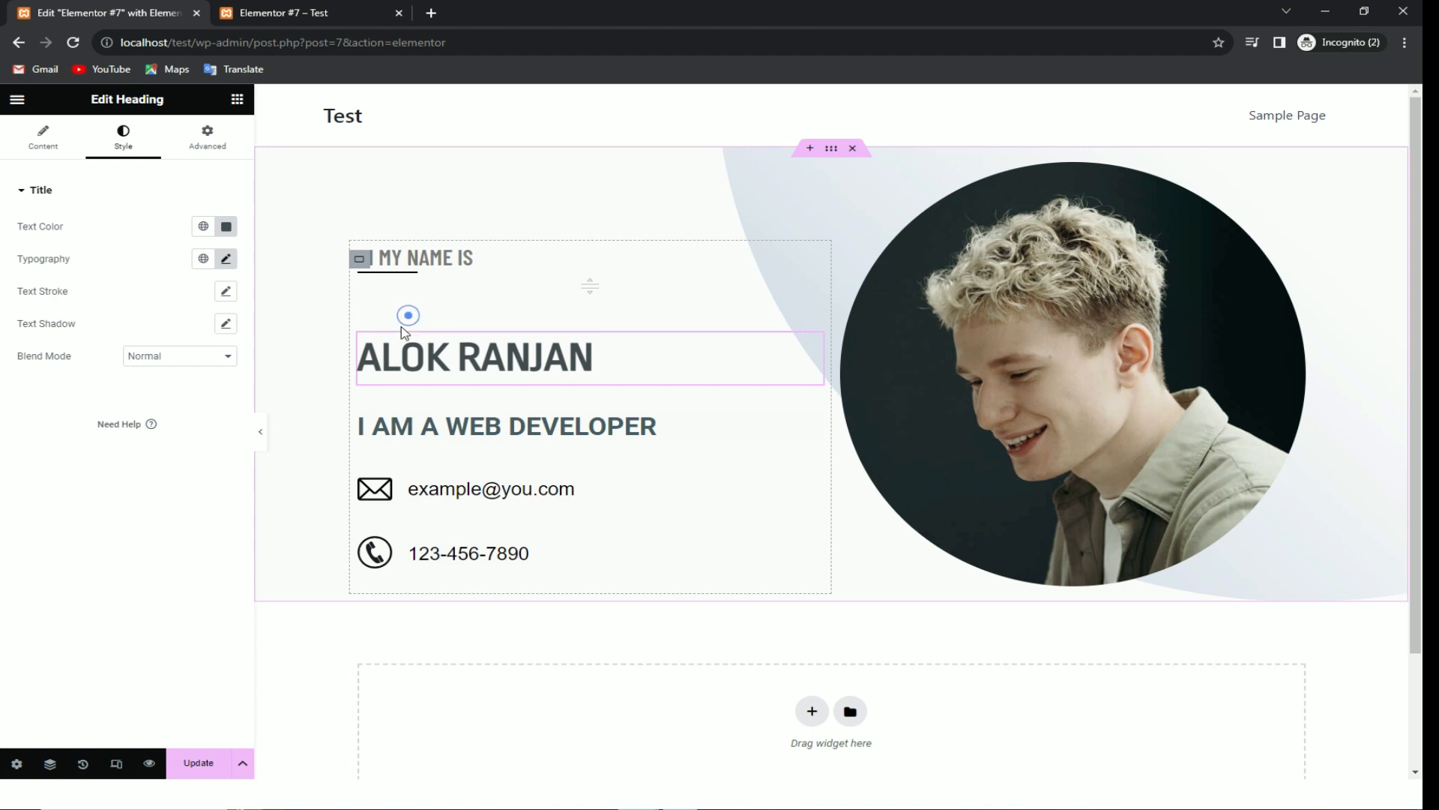
pyautogui.click(482, 551)
pyautogui.click(439, 298)
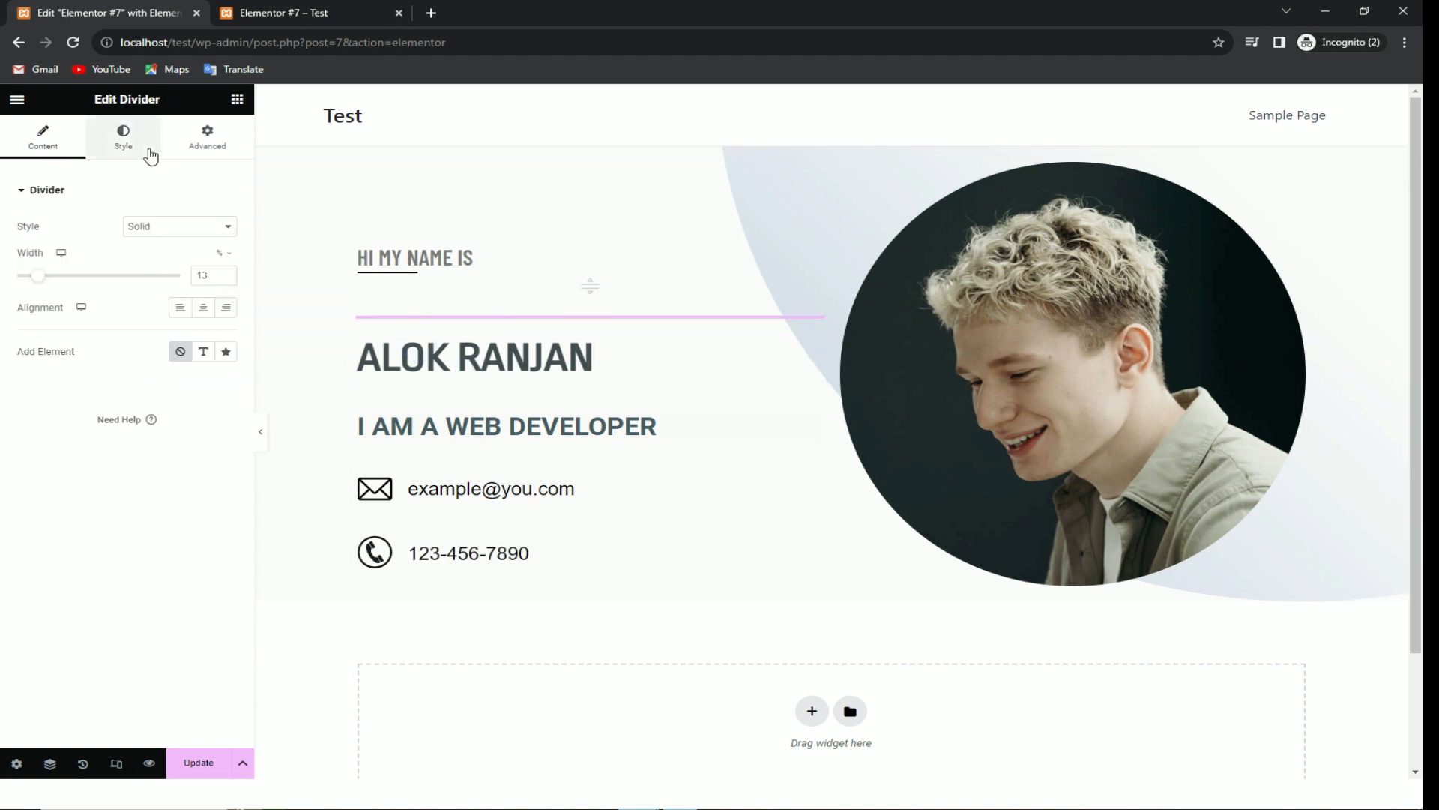
pyautogui.click(209, 142)
pyautogui.scroll(-3, 203, 472)
pyautogui.scroll(3, 184, 413)
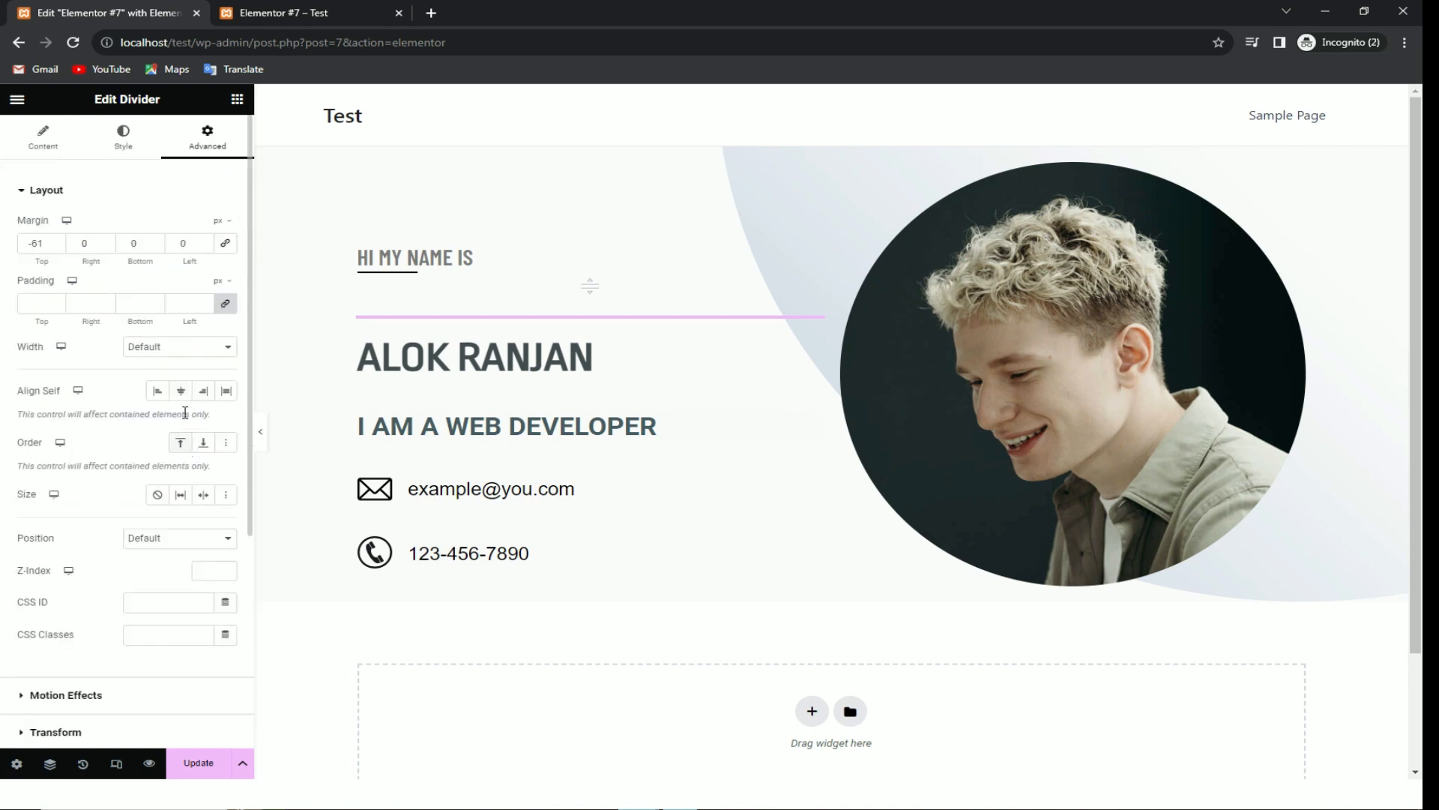
pyautogui.click(118, 153)
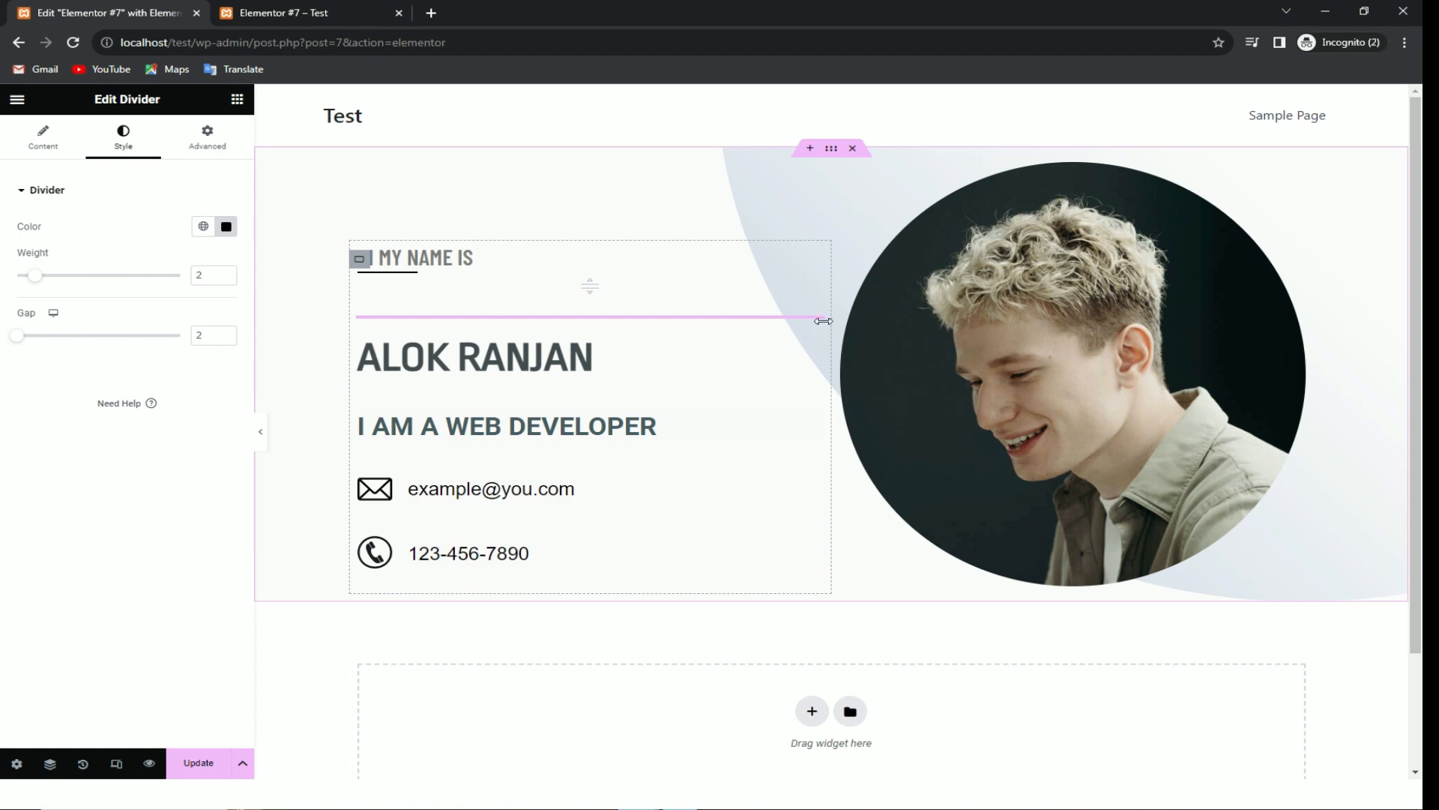
# Step: Undo the accidental column resize and save the page with Update
pyautogui.moveTo(825, 324); pyautogui.dragTo(883, 311)
pyautogui.hotkey('ctrl', 'z')
pyautogui.hotkey('ctrl', 'z')
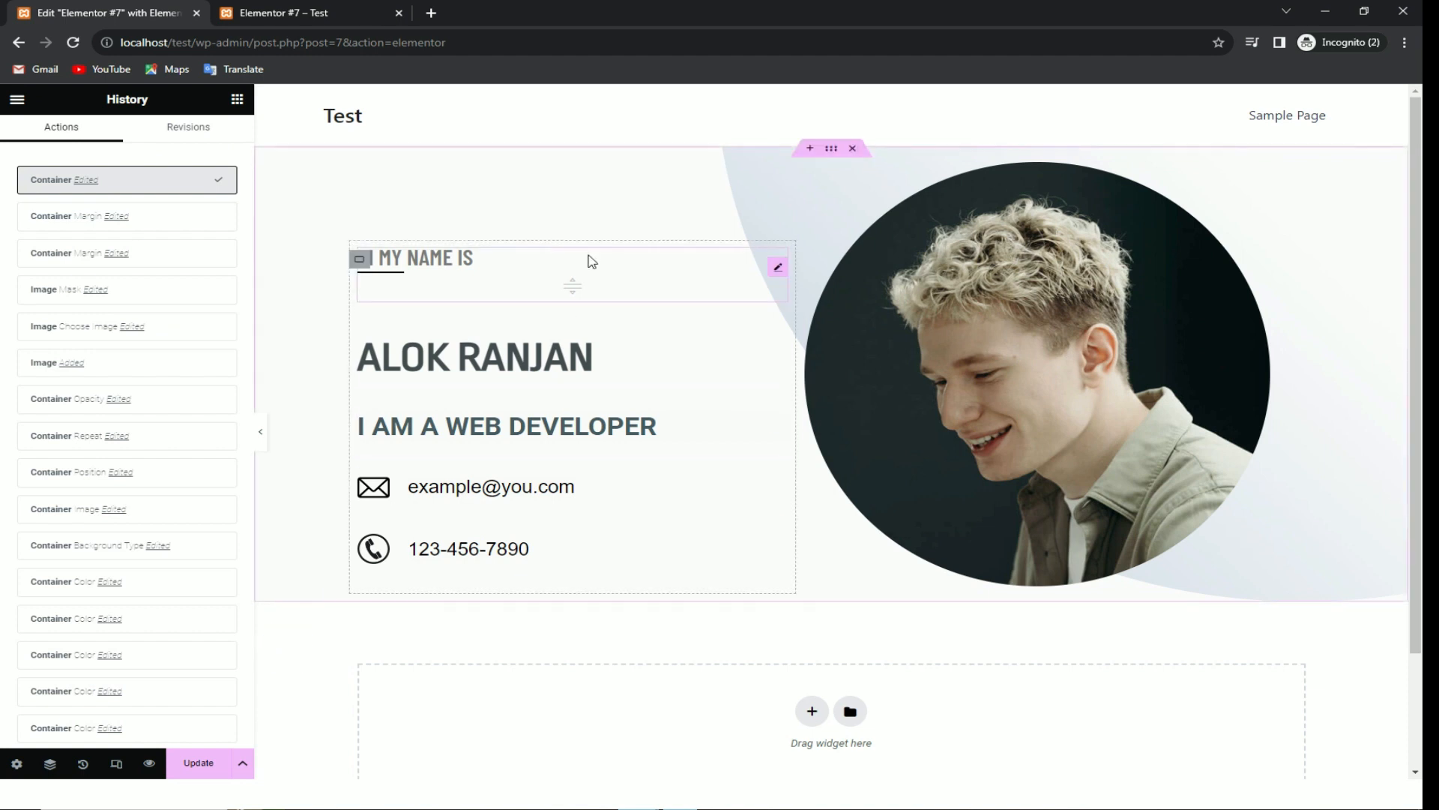
pyautogui.click(211, 763)
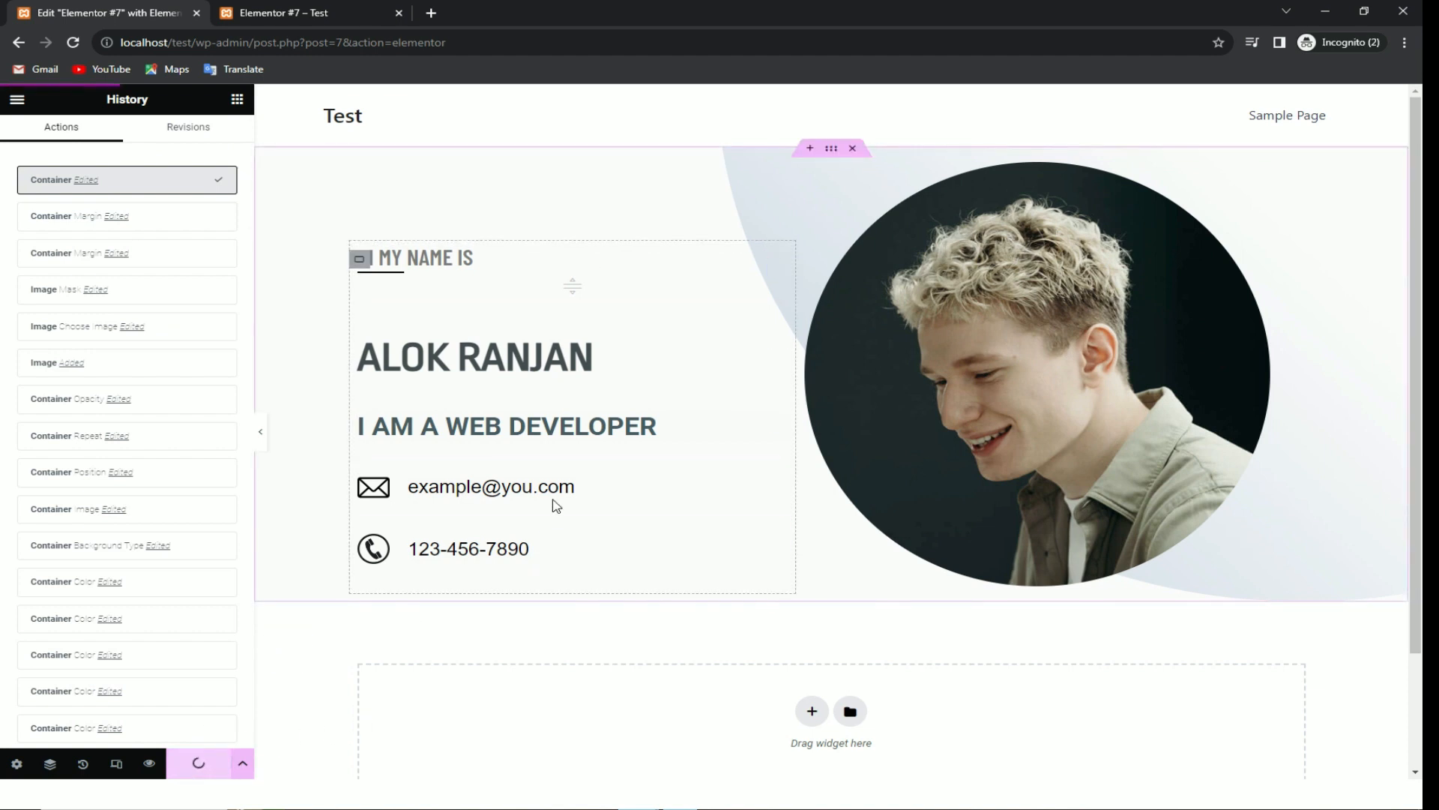
# Step: Recheck the published page, then remove 'post.php?post=7&action=elementor' from the URL to load the Dashboard
pyautogui.hotkey('alt', 'Tab')
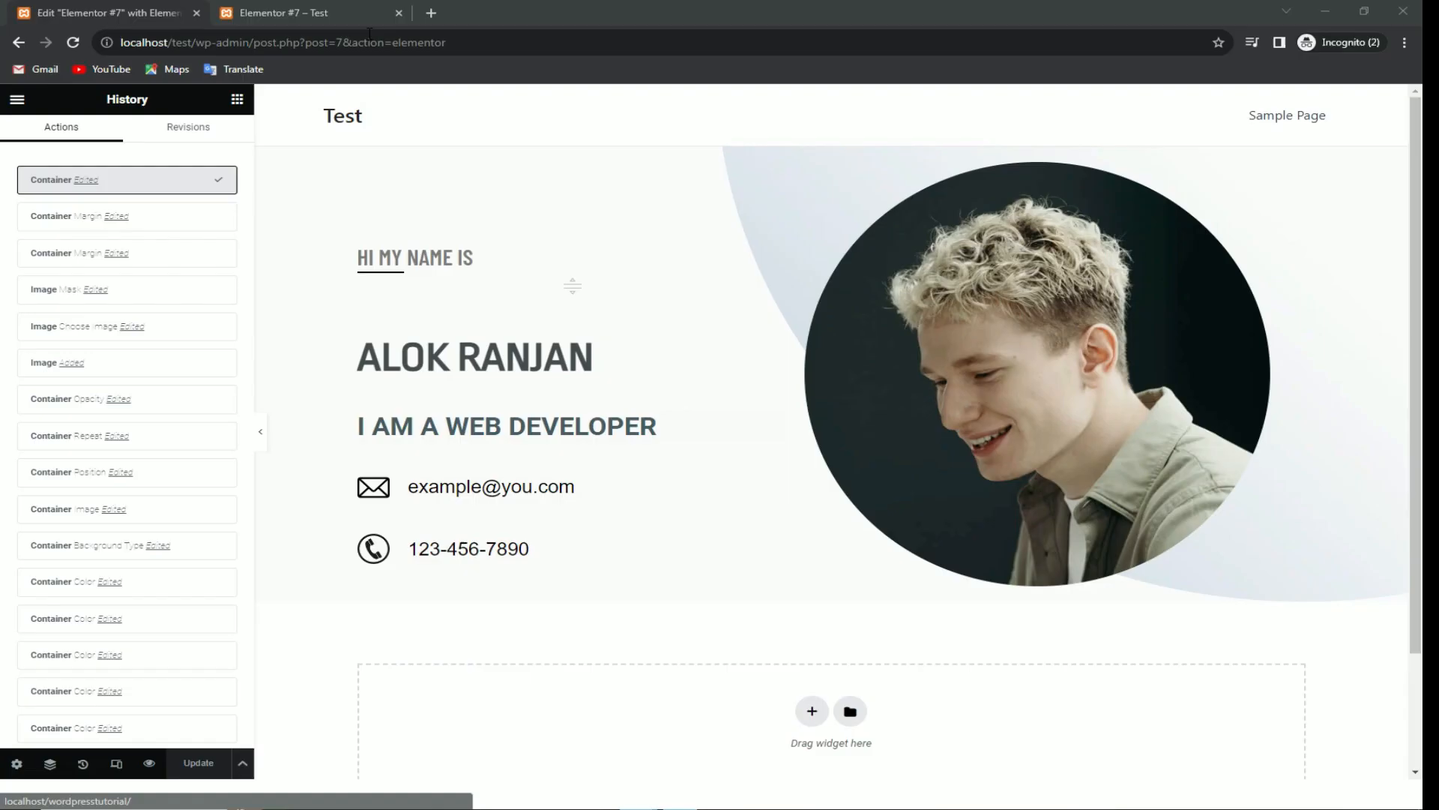
pyautogui.click(278, 11)
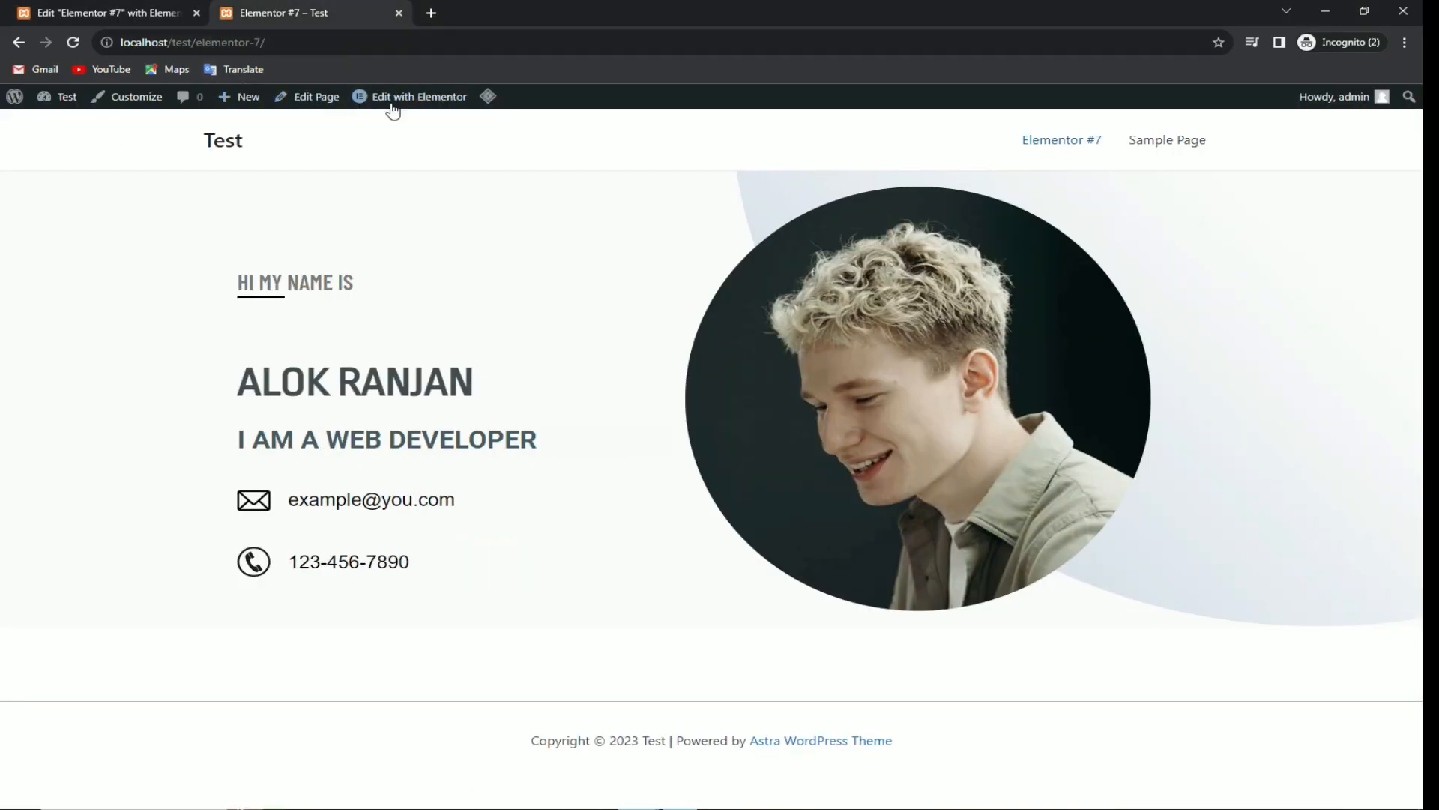
pyautogui.click(150, 13)
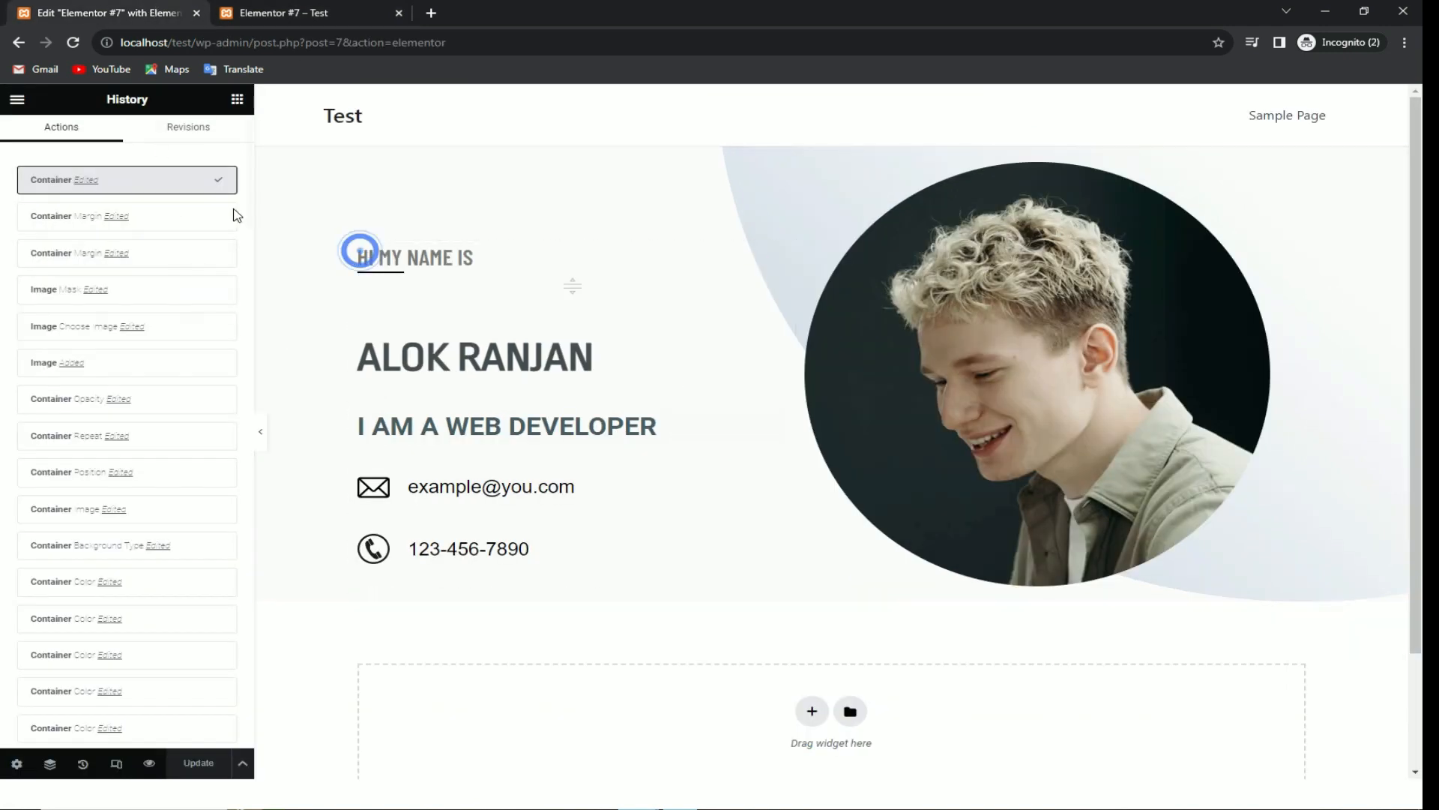
pyautogui.moveTo(503, 46); pyautogui.dragTo(253, 43)
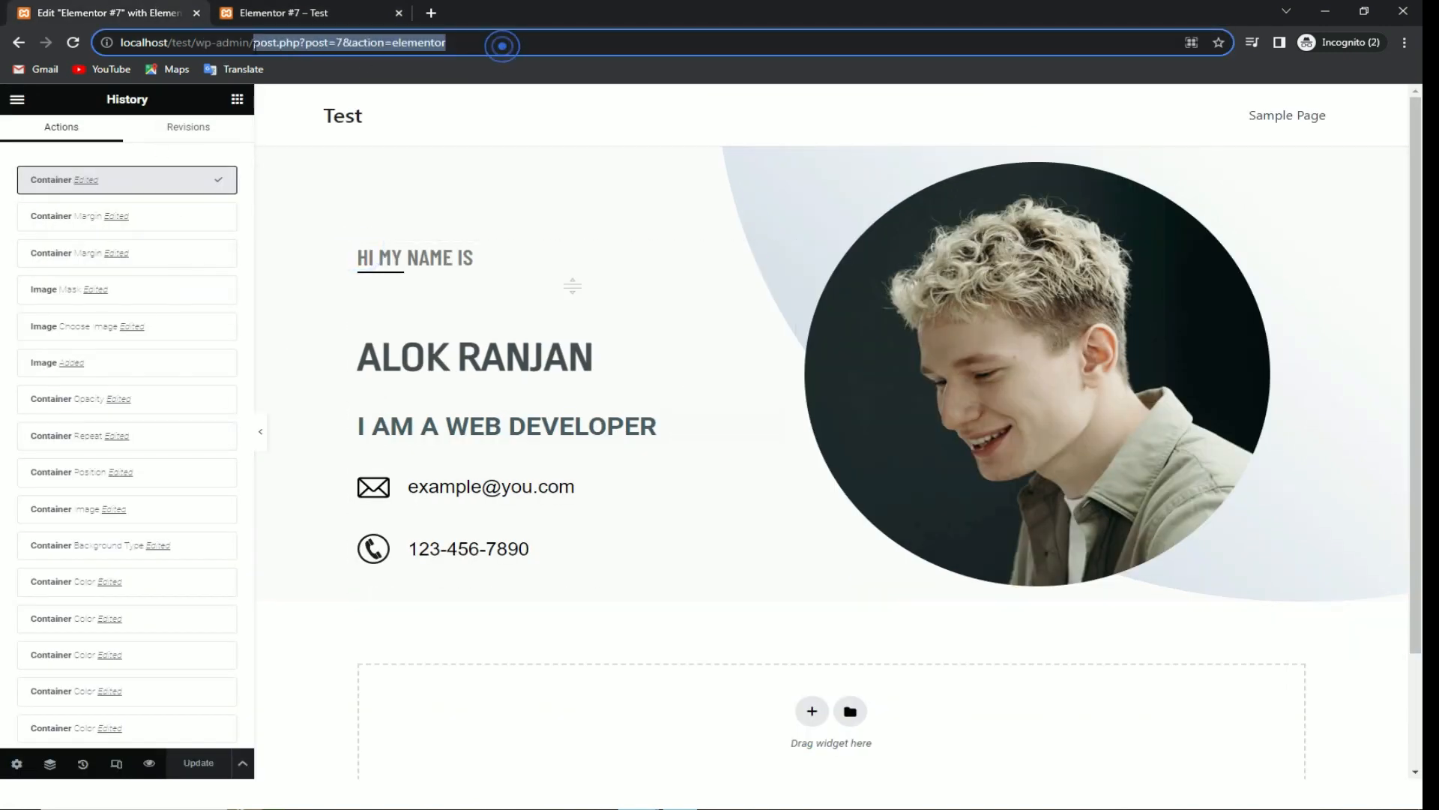
pyautogui.press('BackSpace')
pyautogui.press('Return')
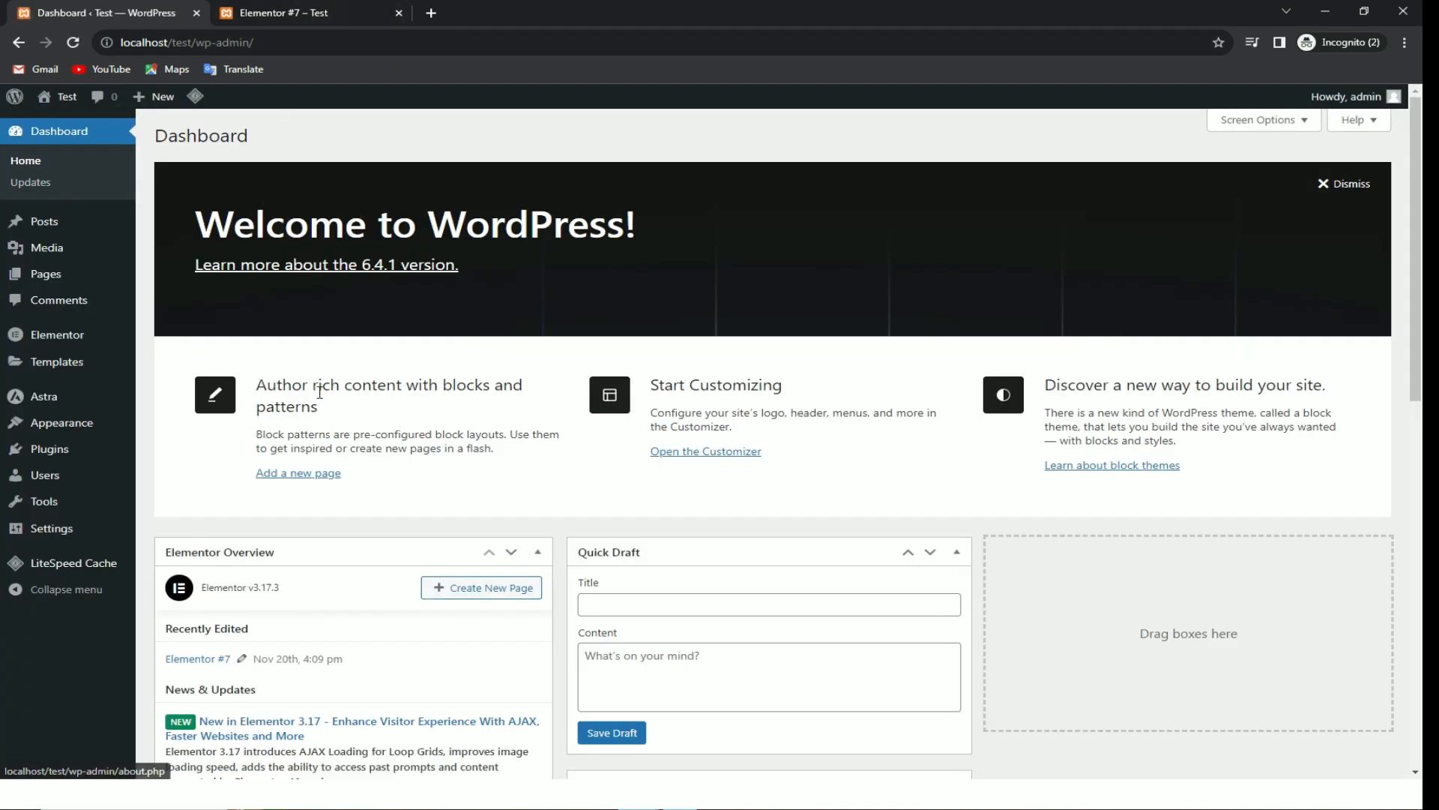
# Step: Glance at the Reading settings and the live Elementor #7 page, then return to admin
pyautogui.scroll(-4, 240, 523)
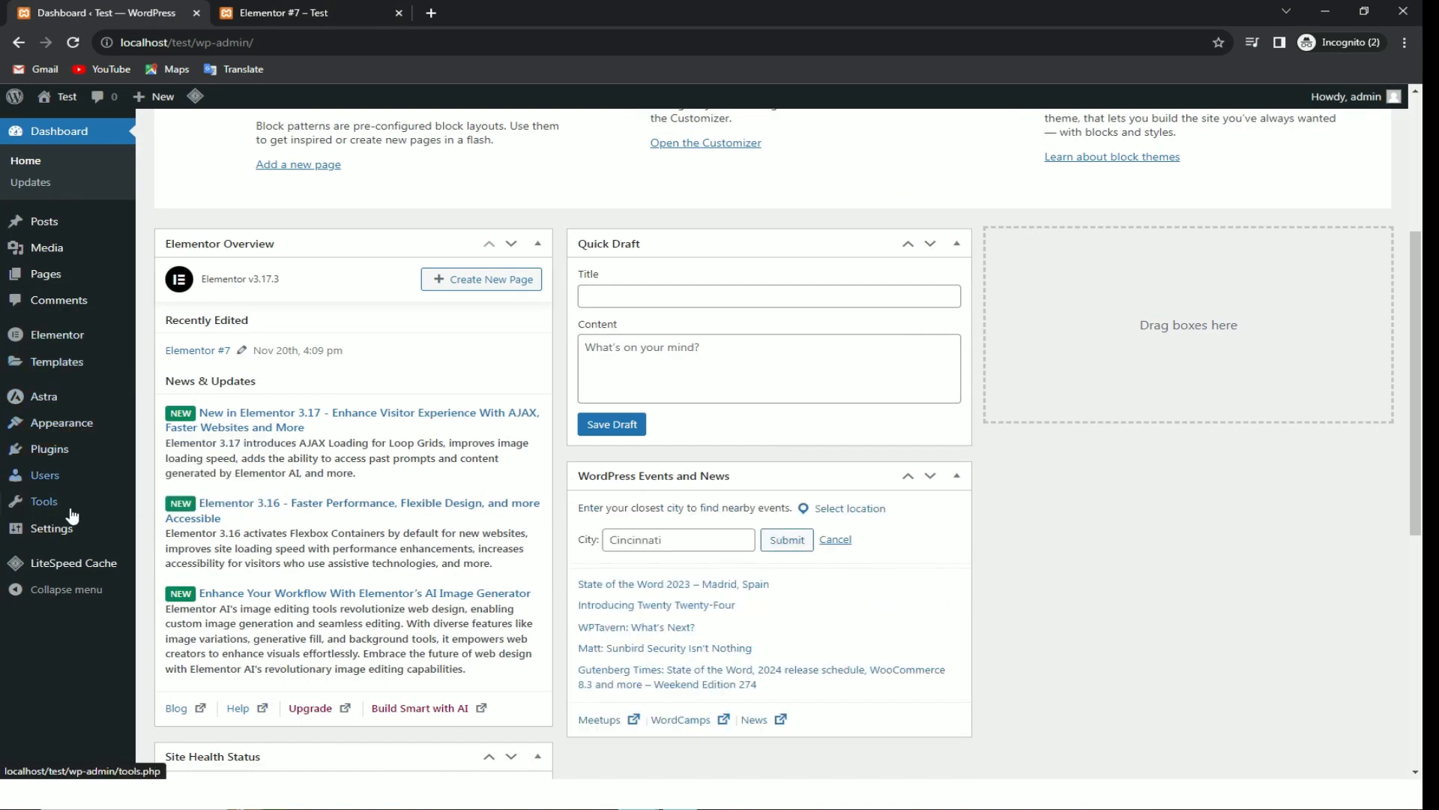
pyautogui.moveTo(69, 538)
pyautogui.click(168, 574)
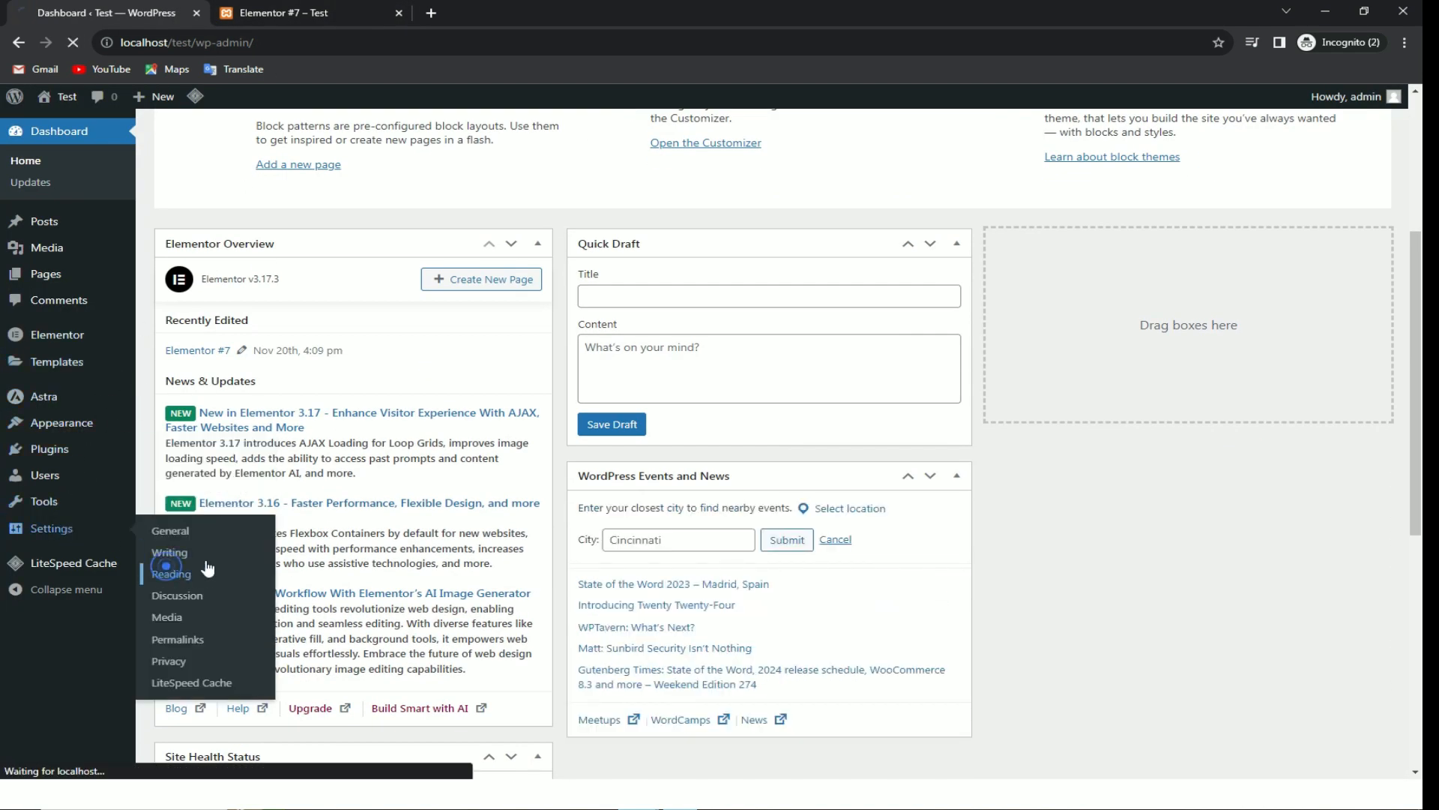
pyautogui.click(294, 9)
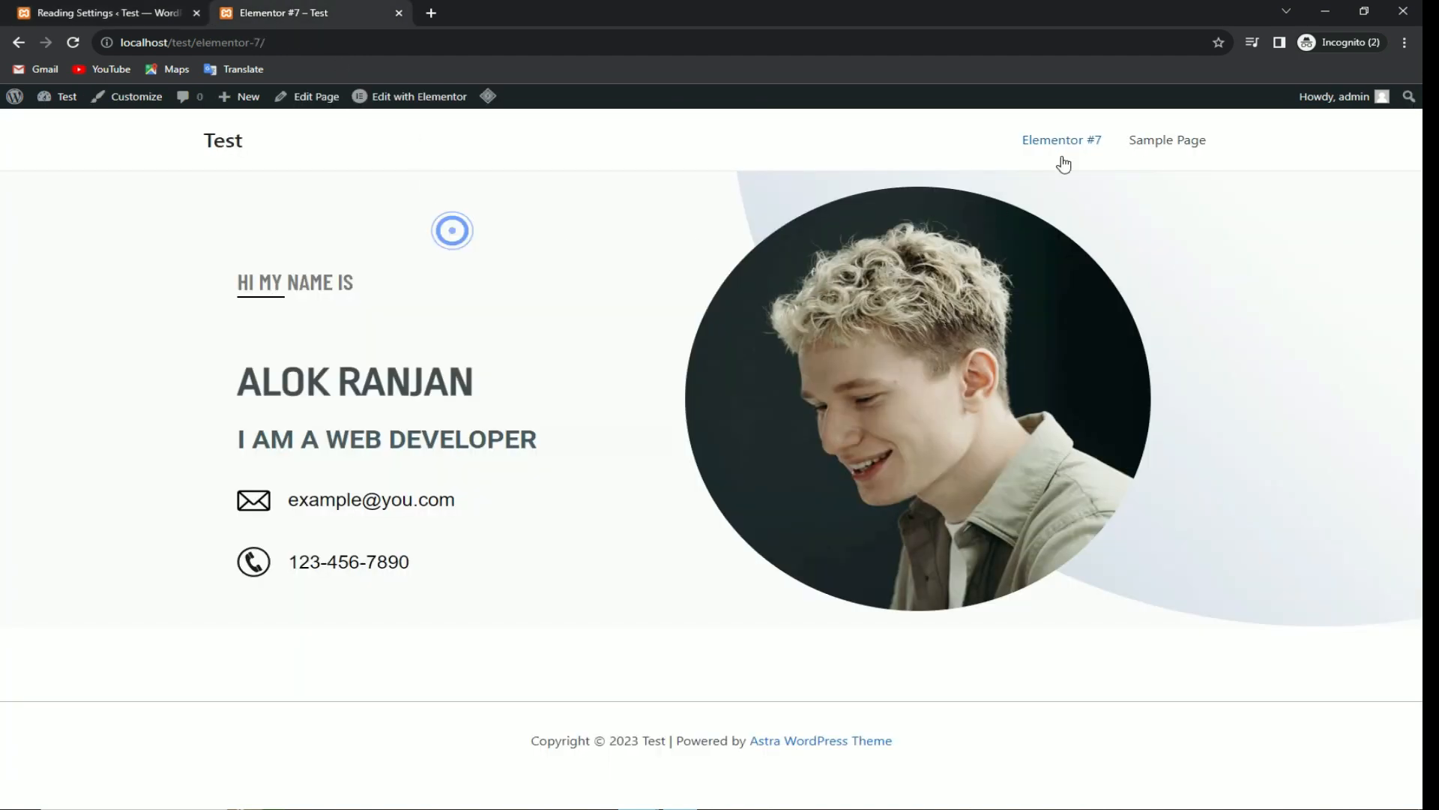
pyautogui.click(120, 12)
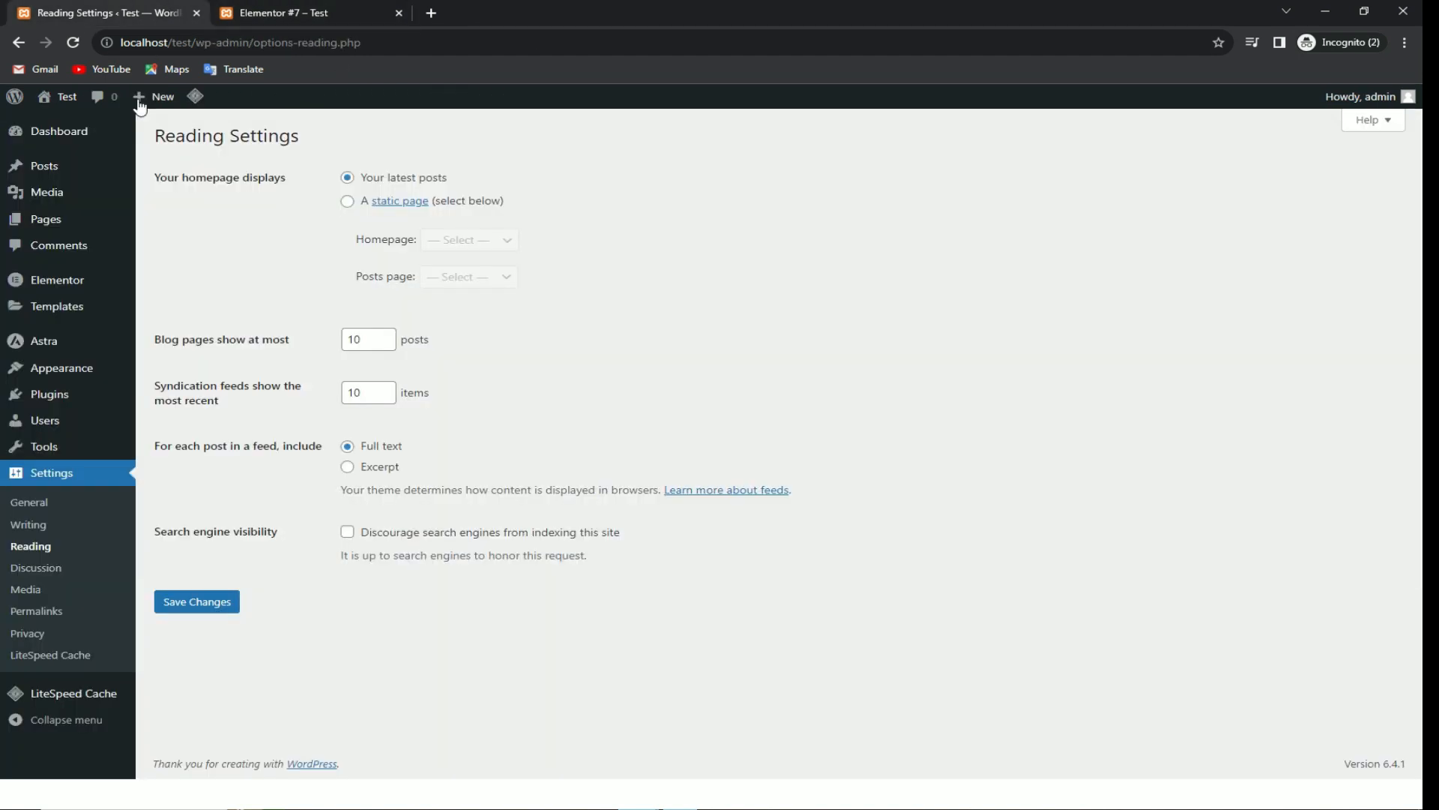
# Step: Move Sample Page and Privacy Policy to the Trash using Bulk actions
pyautogui.moveTo(56, 234)
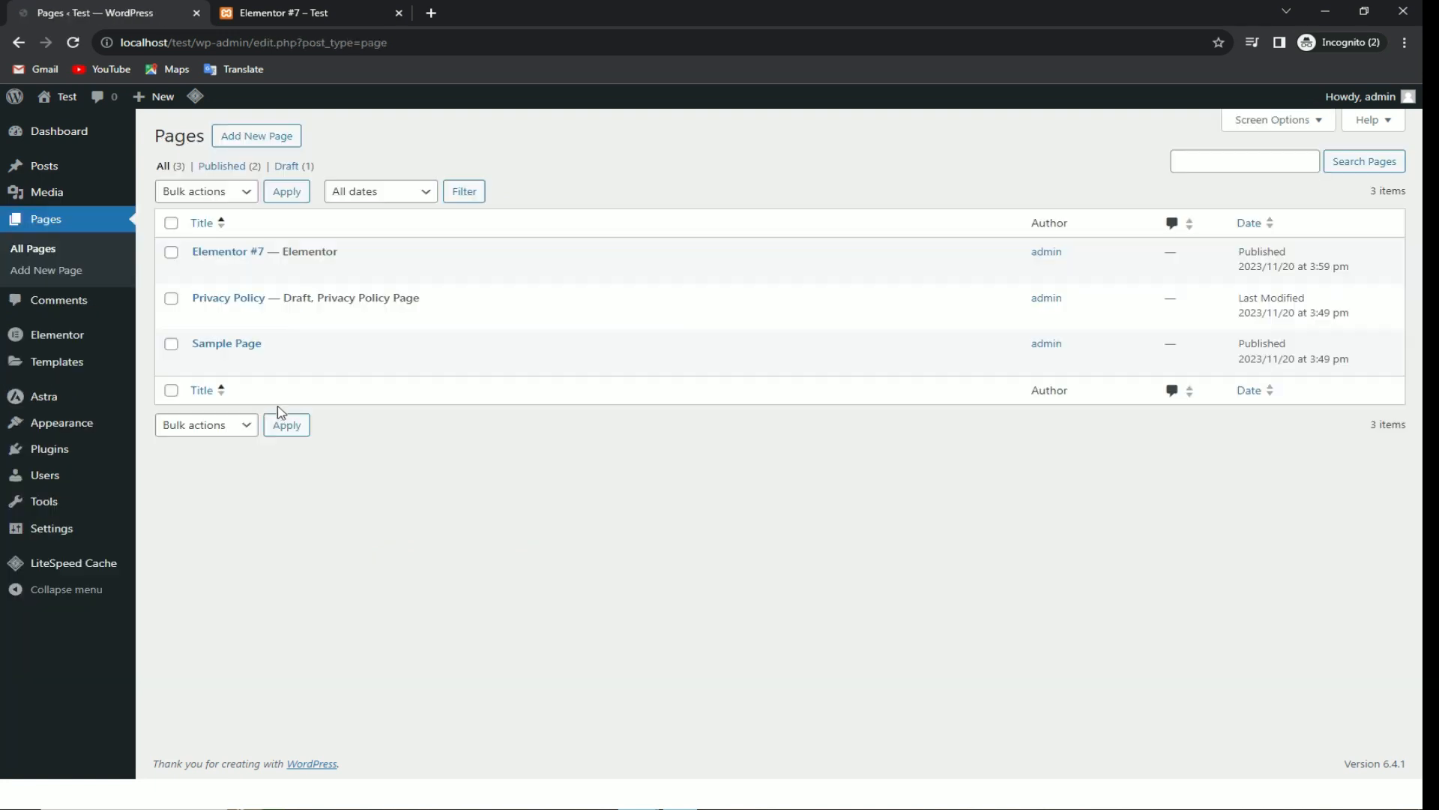
pyautogui.click(171, 345)
pyautogui.click(171, 299)
pyautogui.click(223, 192)
pyautogui.click(207, 243)
pyautogui.click(286, 191)
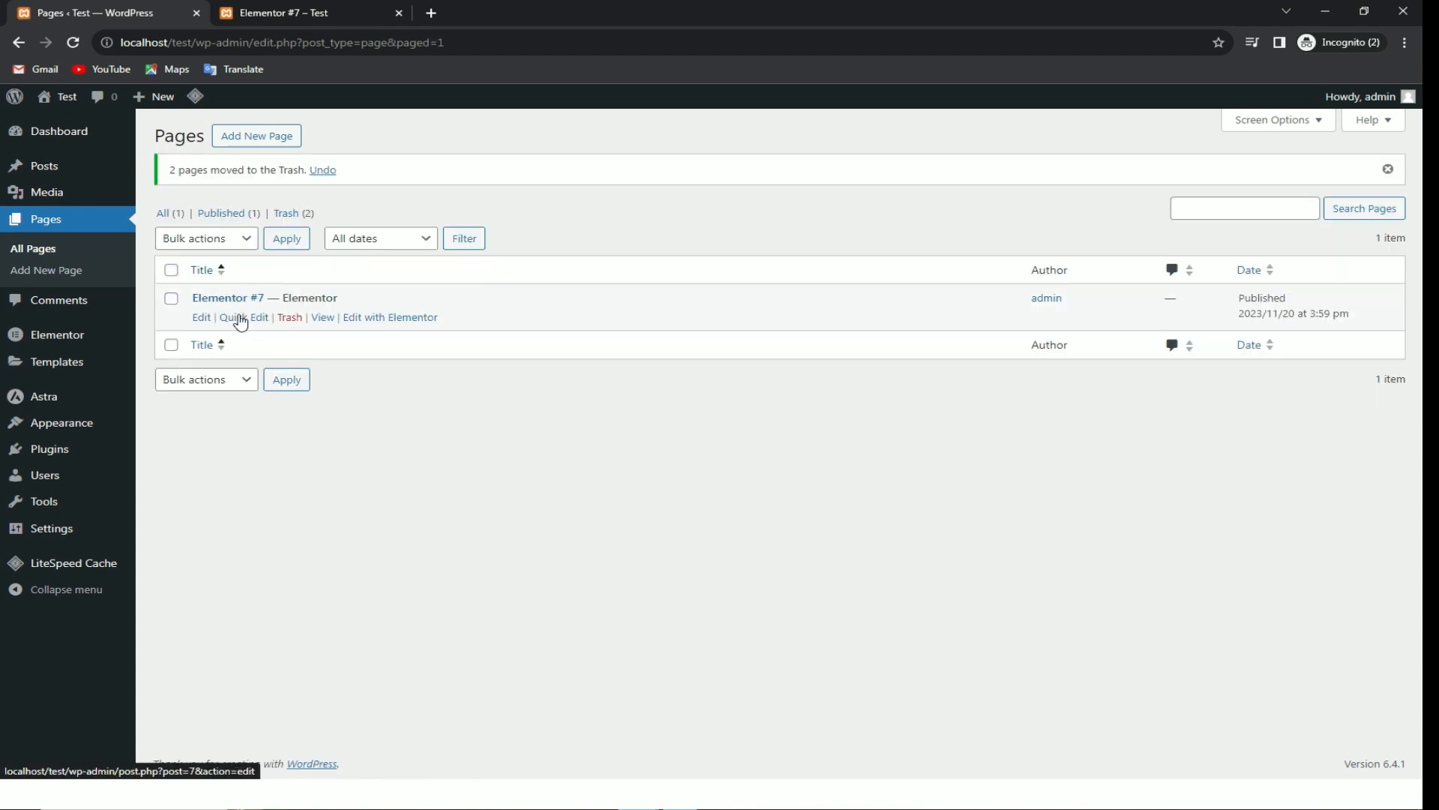
# Step: Rename the Elementor #7 page to 'Home', make its title visible again, and update the page
pyautogui.click(201, 317)
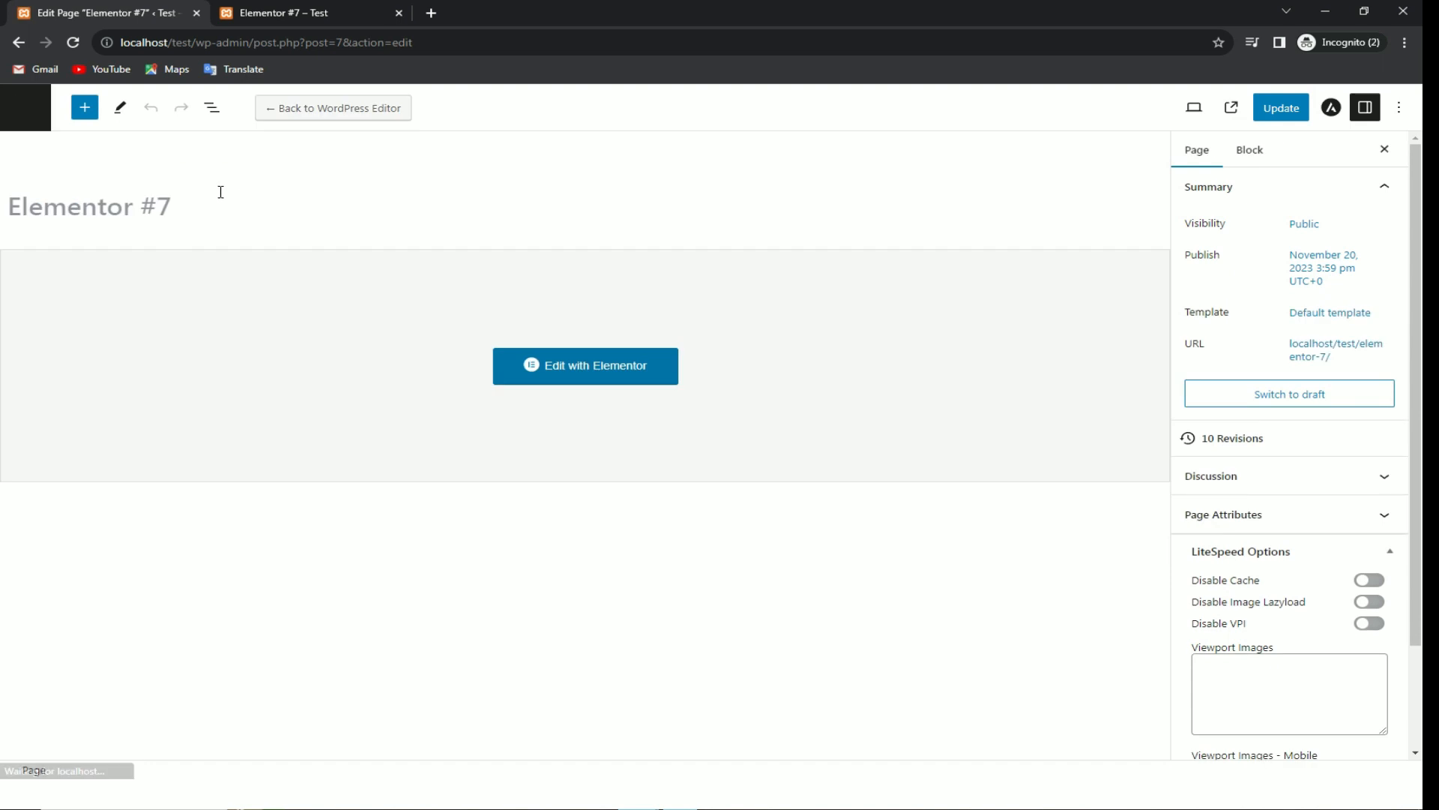
pyautogui.moveTo(185, 208); pyautogui.dragTo(4, 203)
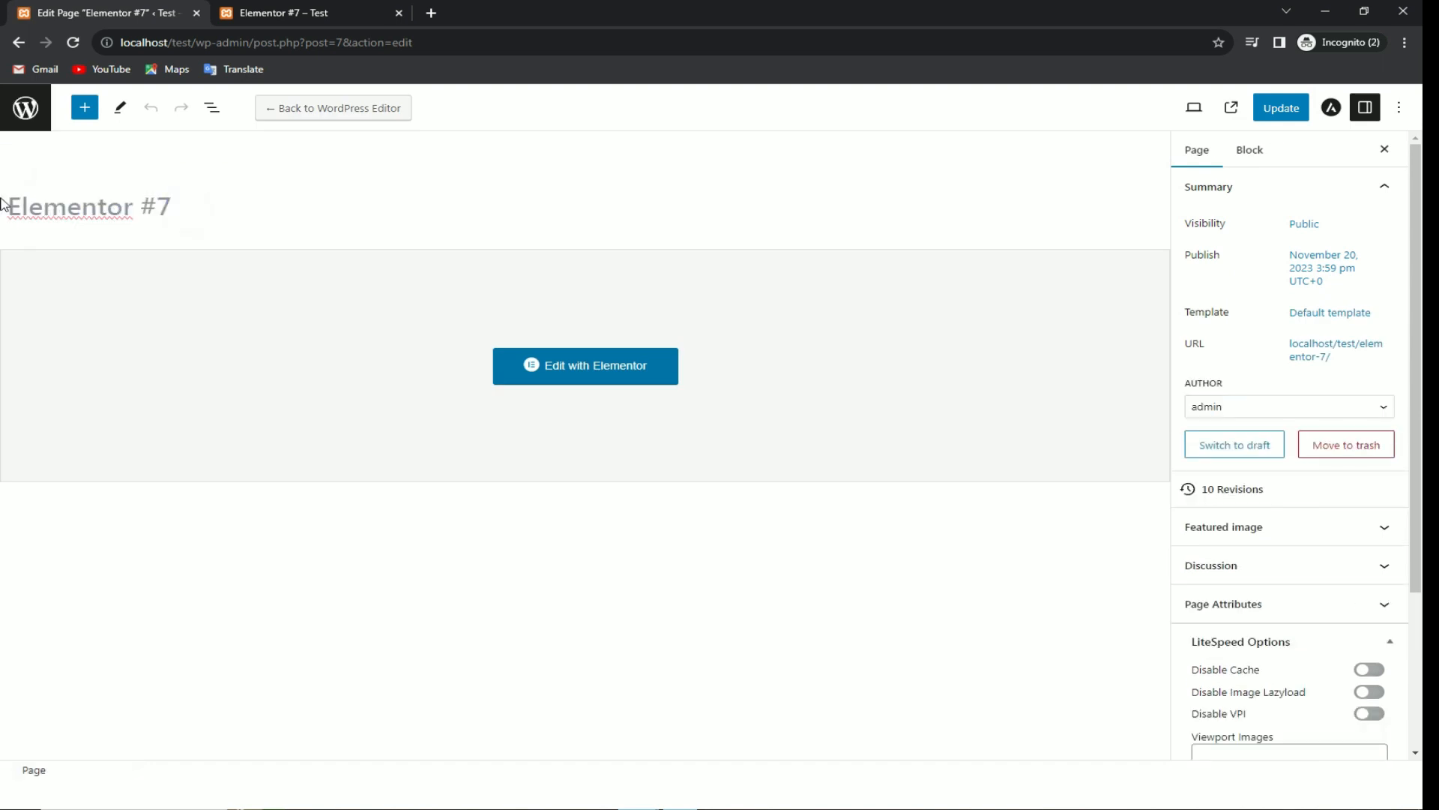
pyautogui.click(73, 198)
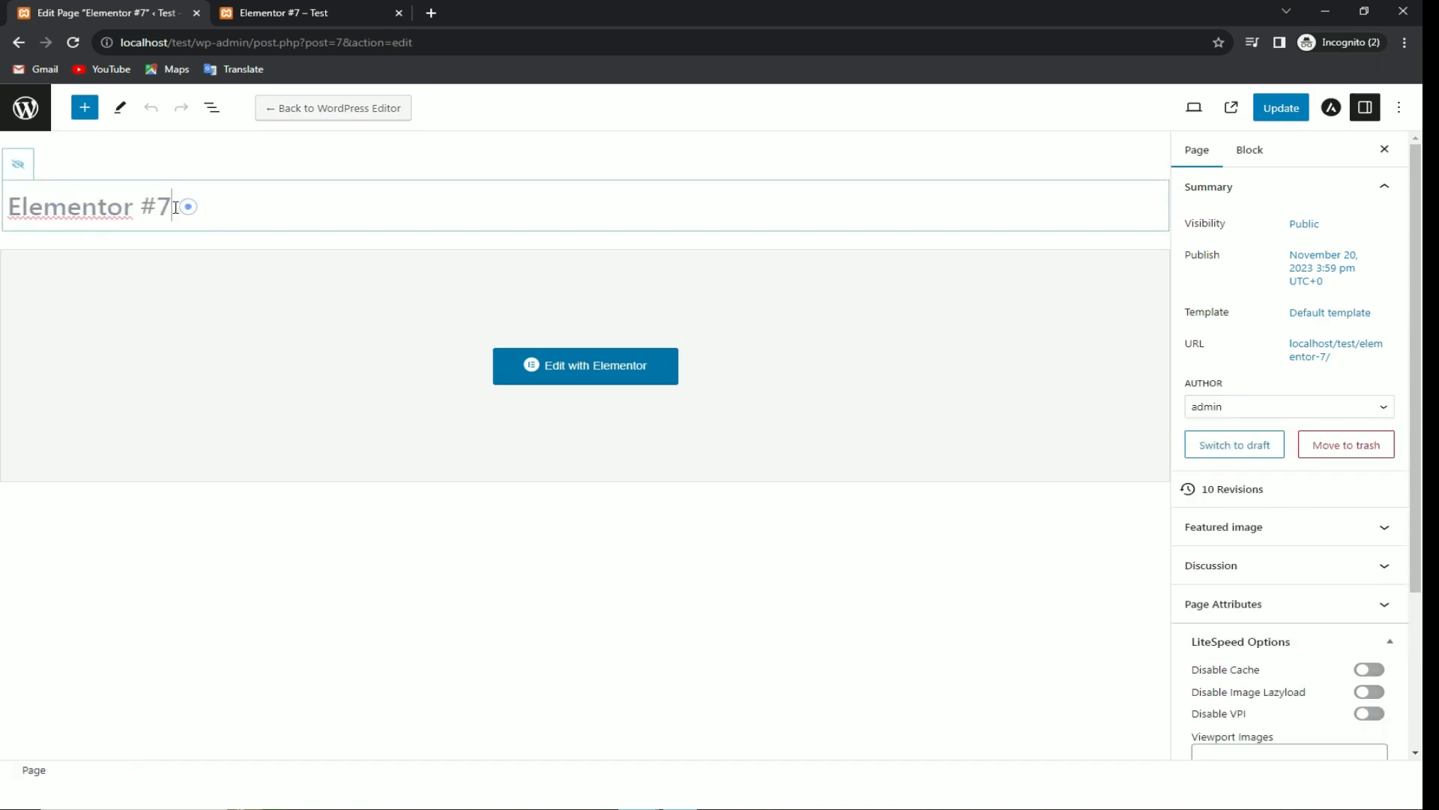
pyautogui.click(18, 168)
pyautogui.moveTo(187, 208); pyautogui.dragTo(1, 210)
pyautogui.click(90, 203)
pyautogui.tripleClick(93, 204)
pyautogui.write('H')
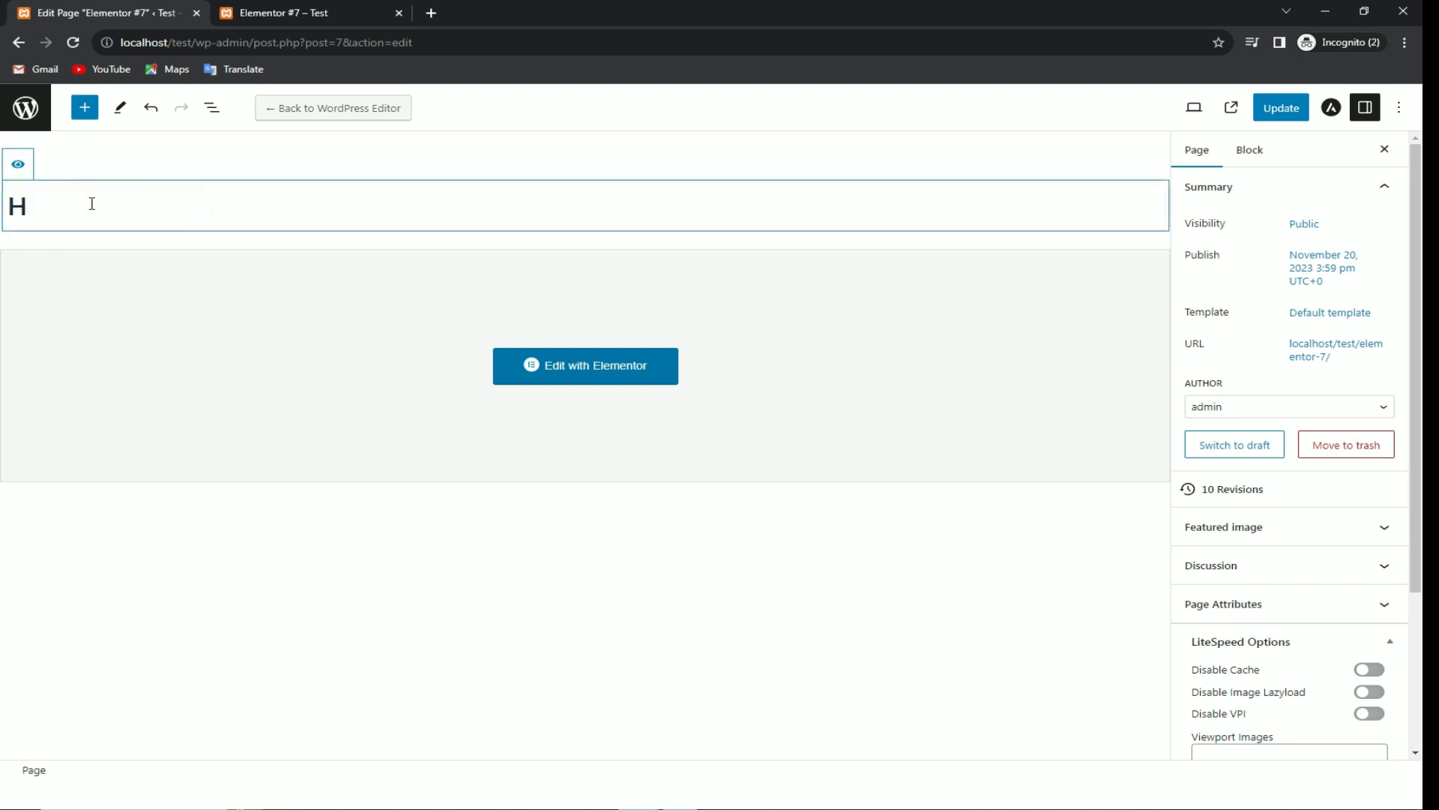
pyautogui.click(1298, 109)
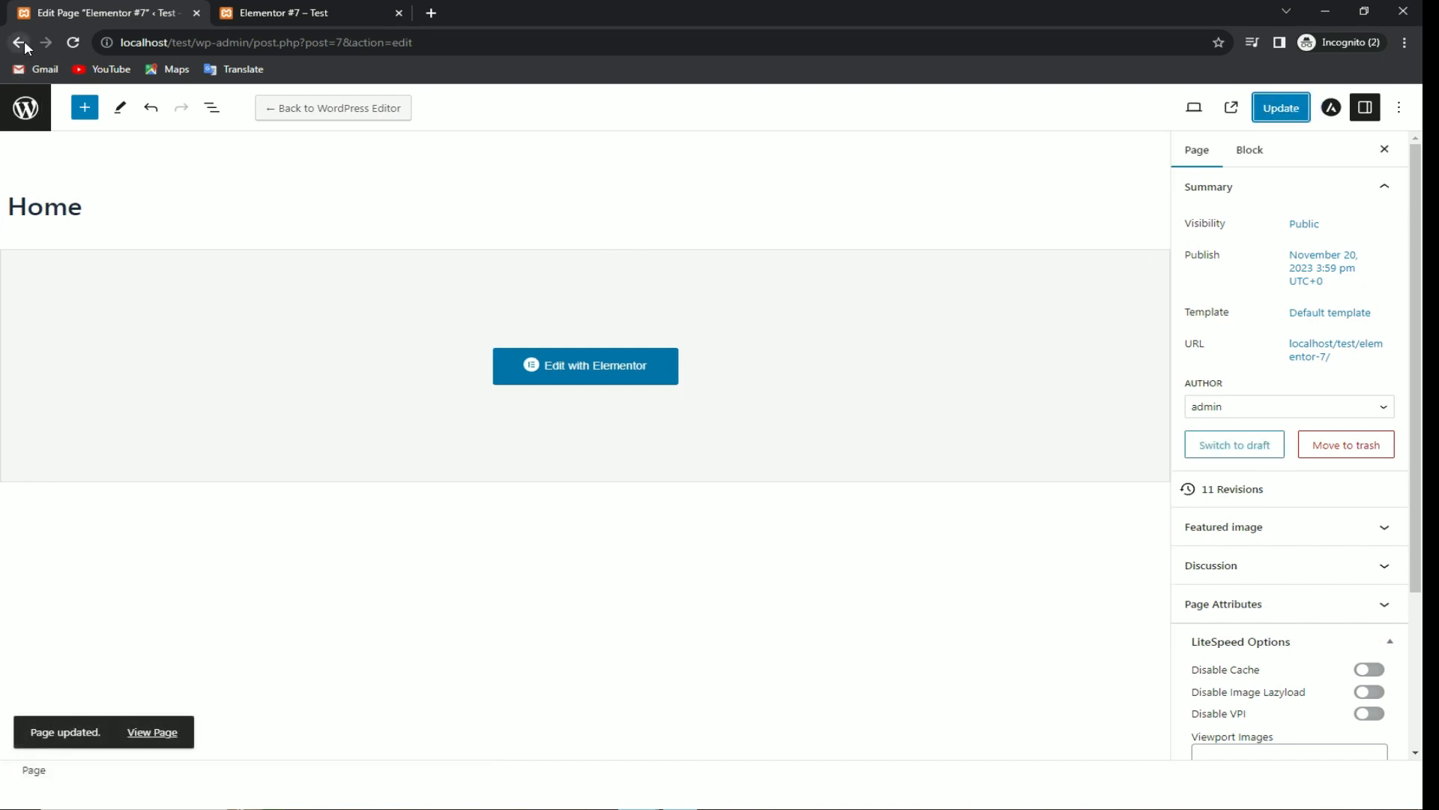
# Step: Go to Settings > Reading and bring up the live page tab
pyautogui.click(39, 116)
pyautogui.click(79, 534)
pyautogui.click(172, 571)
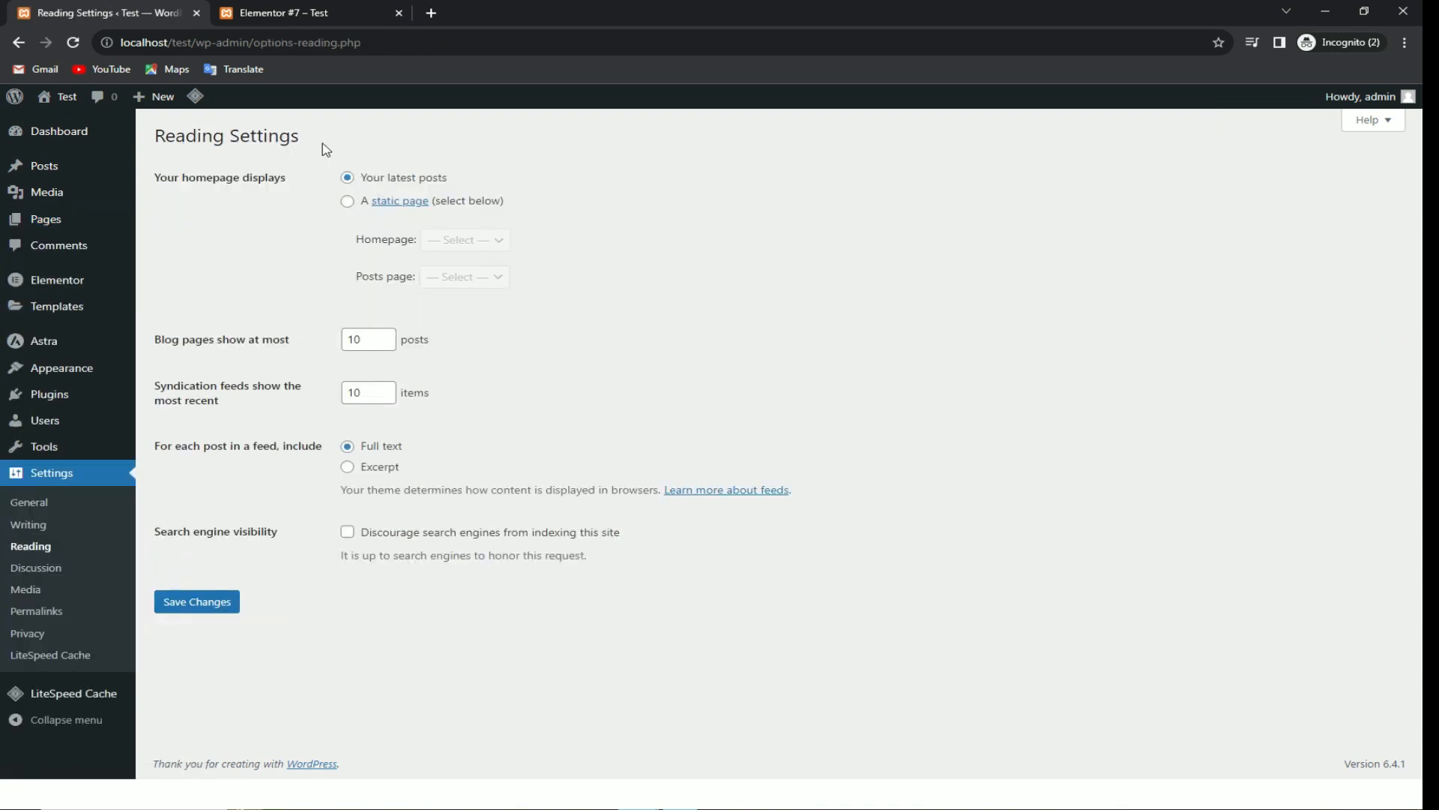
pyautogui.click(307, 10)
pyautogui.moveTo(332, 44); pyautogui.dragTo(220, 43)
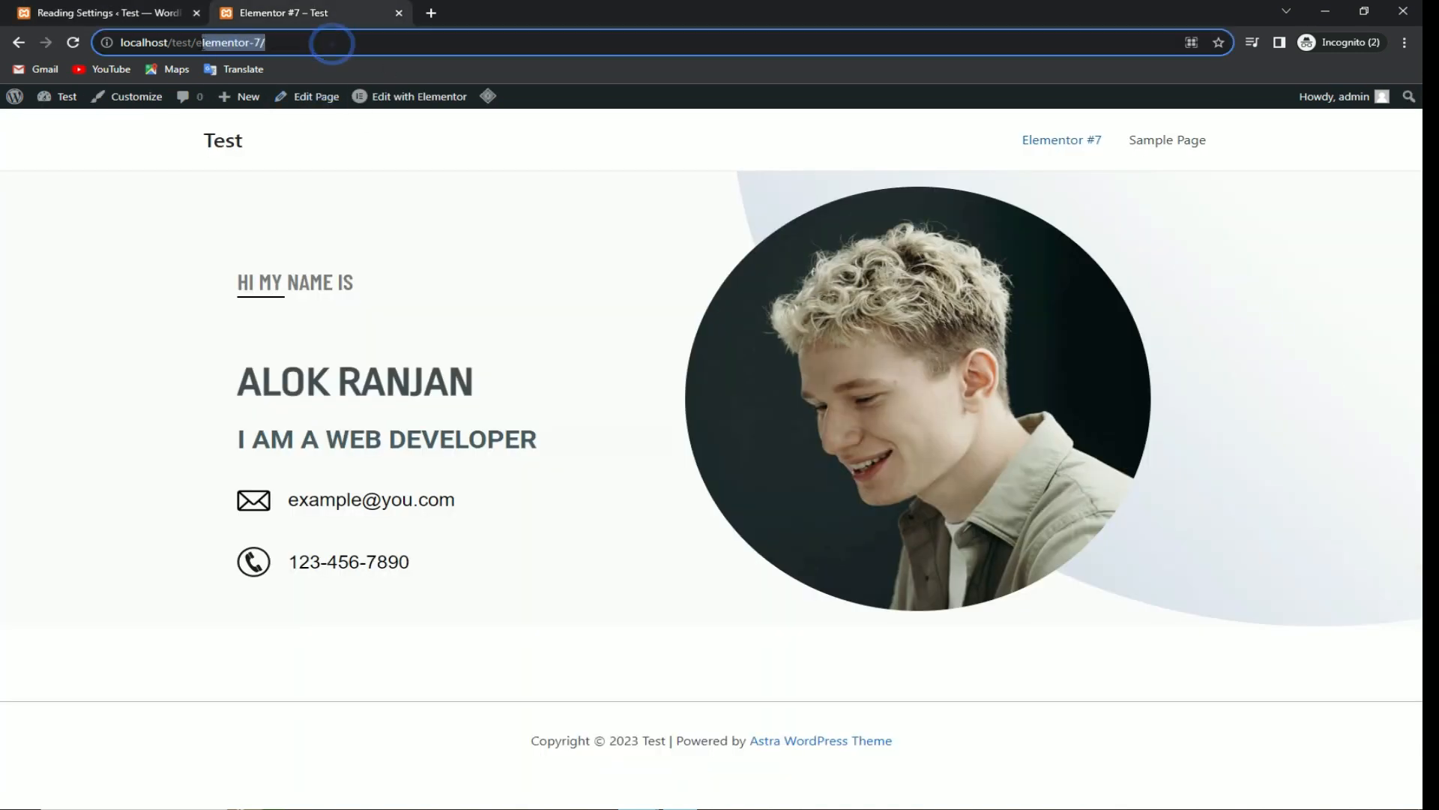
# Step: In Reading settings, choose 'A static page' with Home as the homepage and save
pyautogui.press('BackSpace')
pyautogui.press('BackSpace')
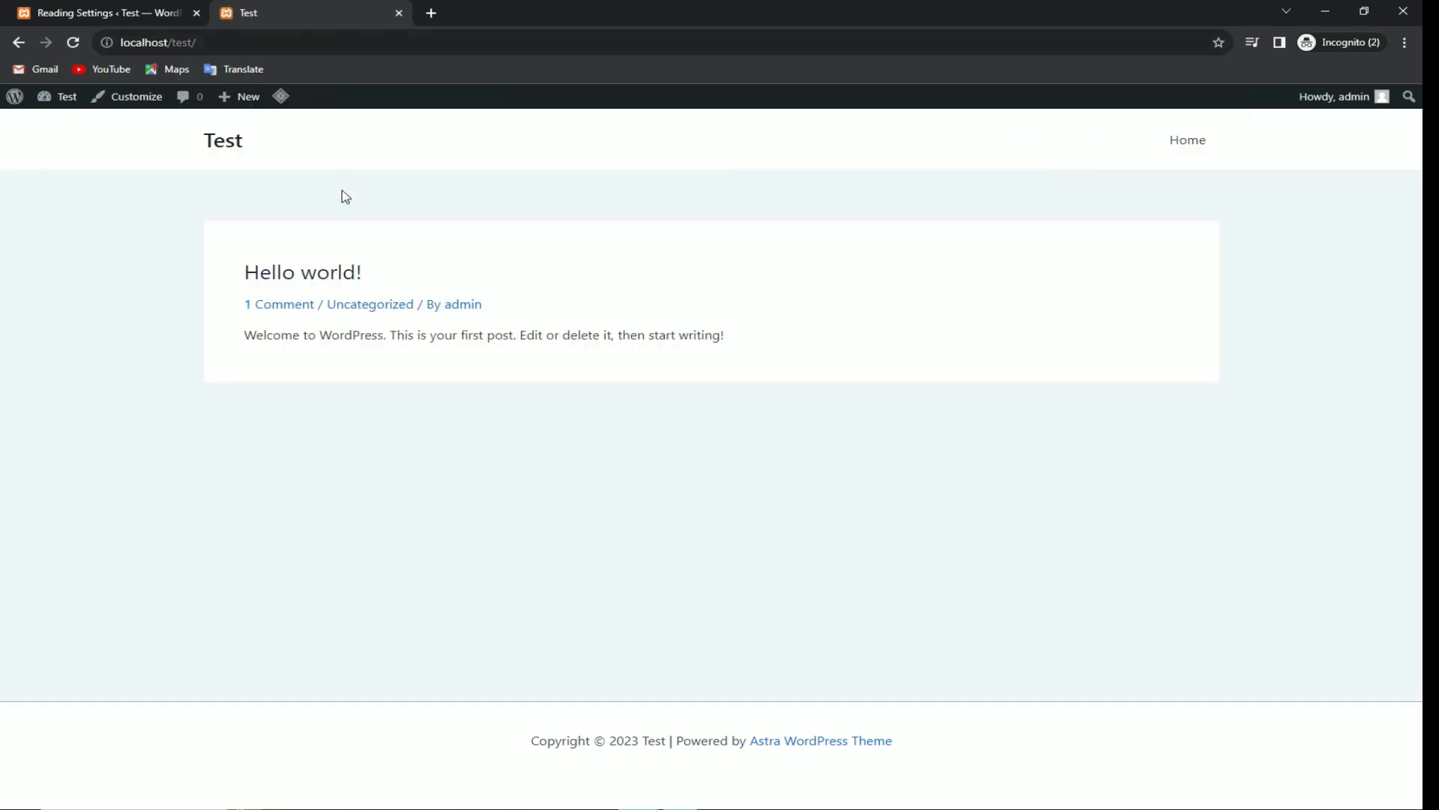
pyautogui.click(491, 232)
pyautogui.click(138, 11)
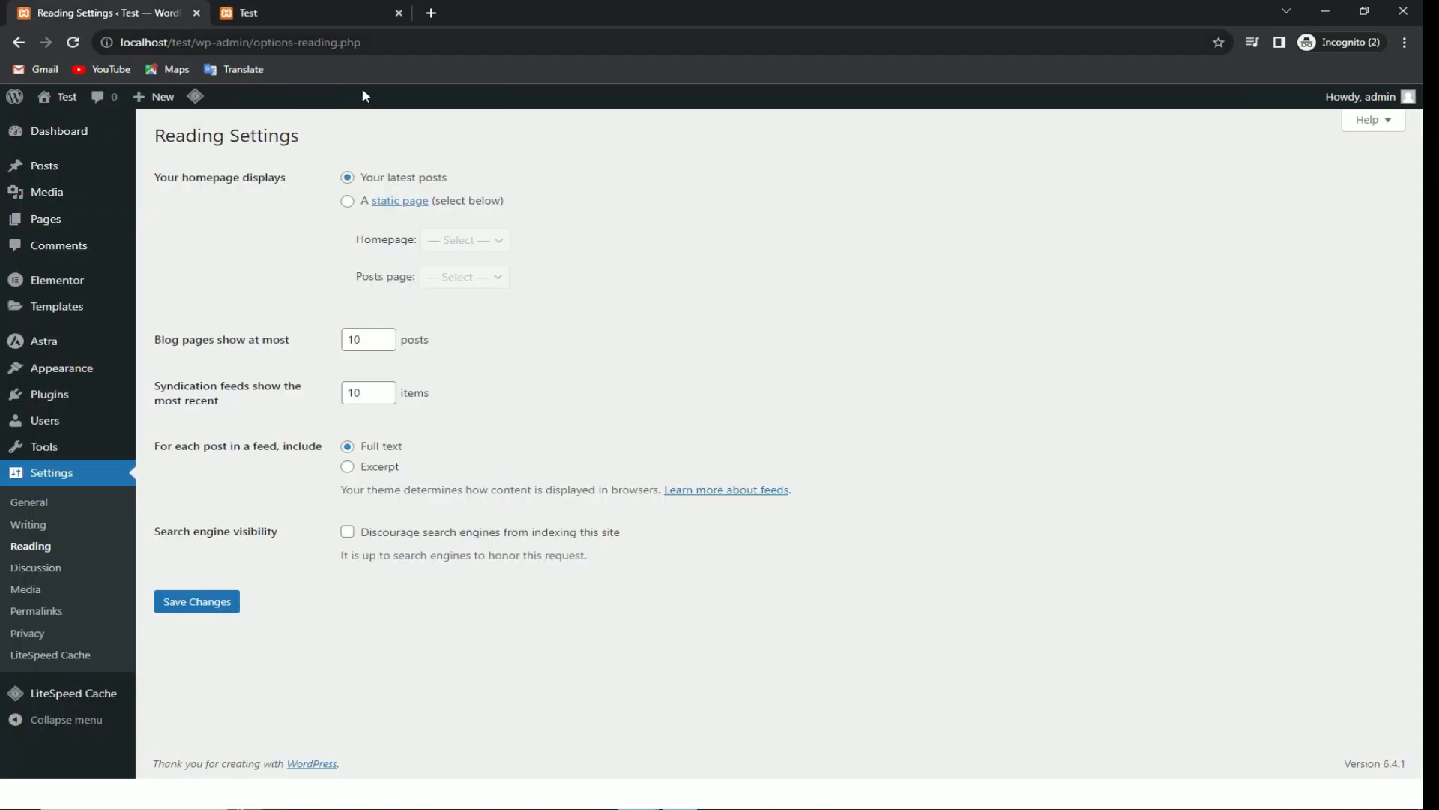
pyautogui.click(312, 10)
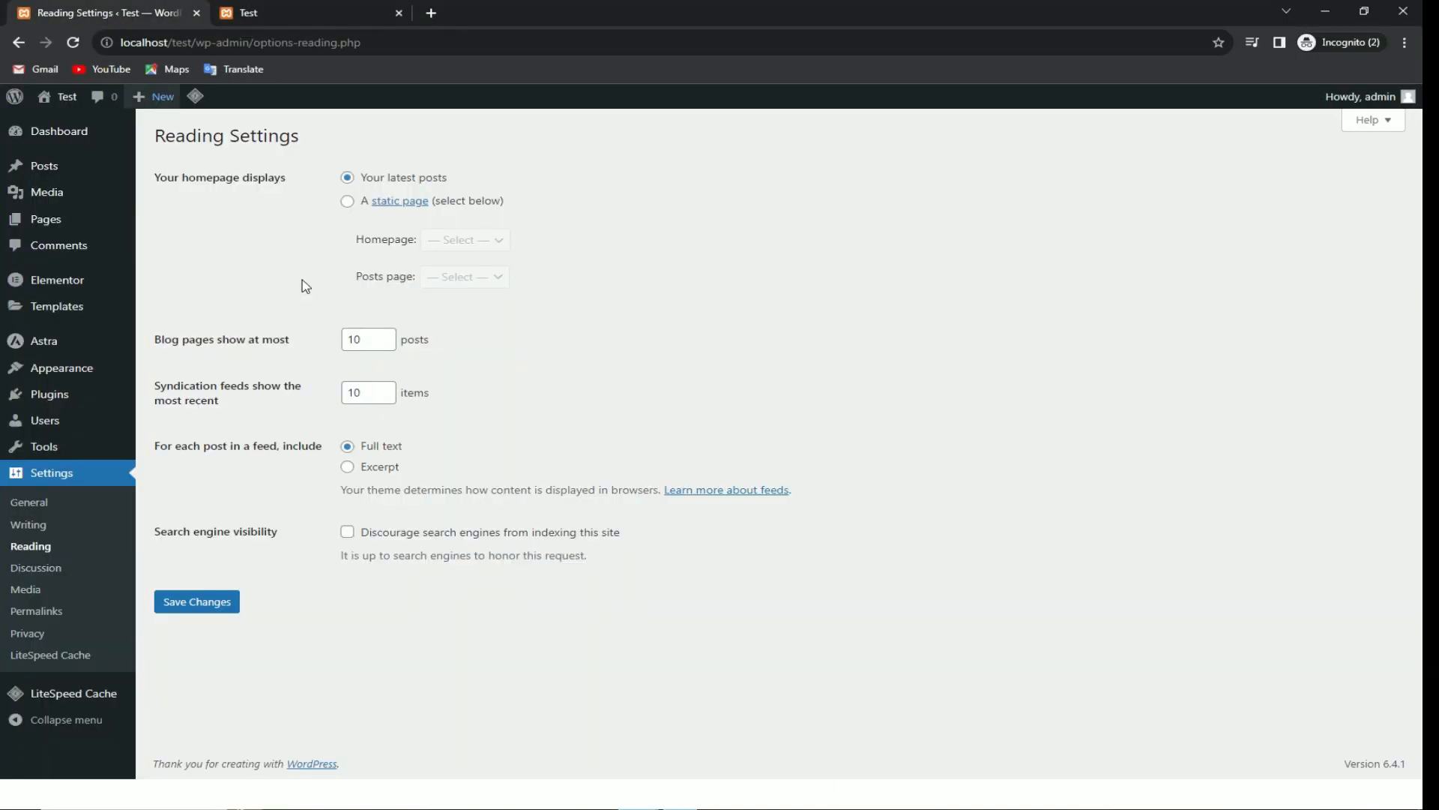
pyautogui.click(347, 201)
pyautogui.click(462, 239)
pyautogui.click(465, 275)
pyautogui.click(643, 278)
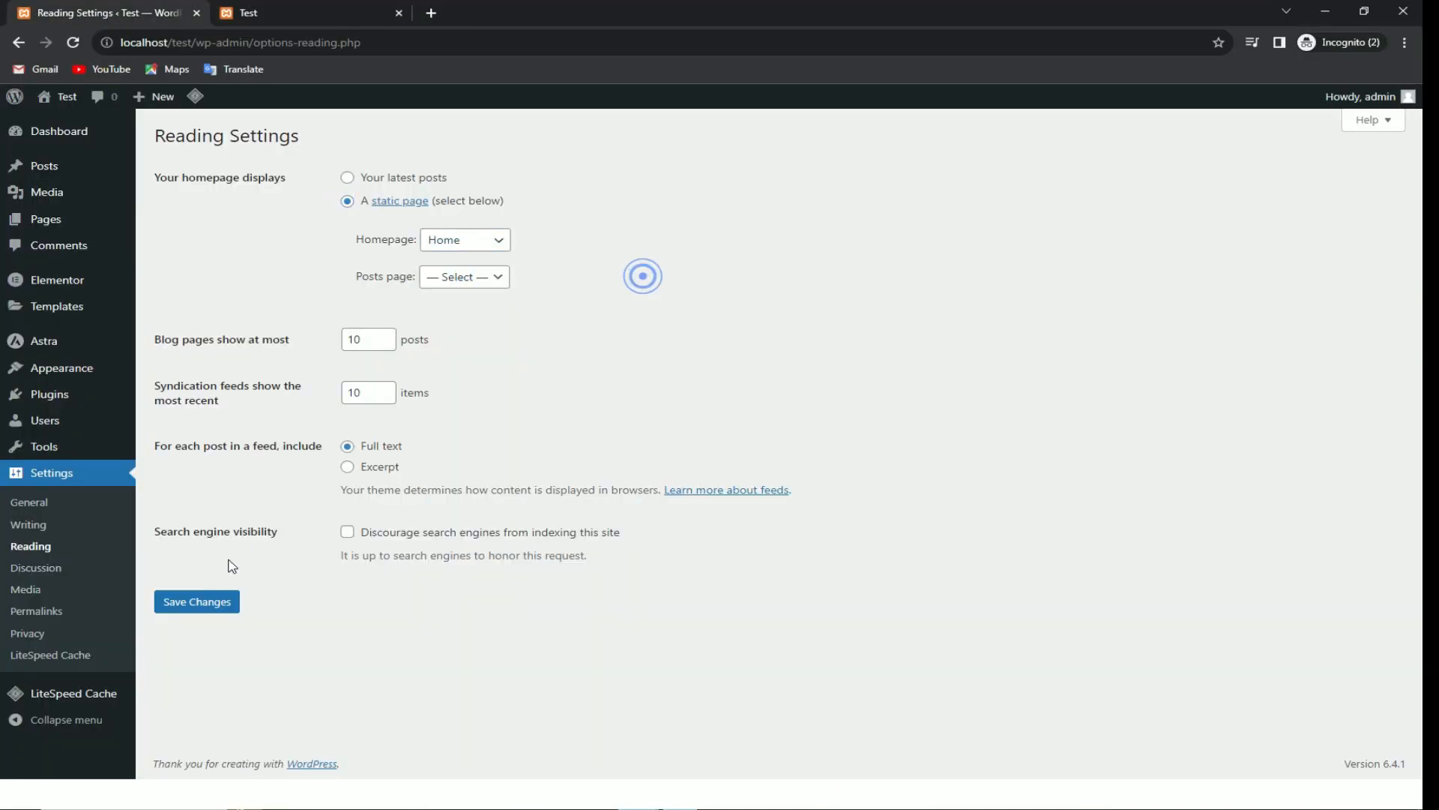
pyautogui.click(217, 599)
# Step: Reload localhost/test/ to confirm the front page now shows the Home hero
pyautogui.click(263, 11)
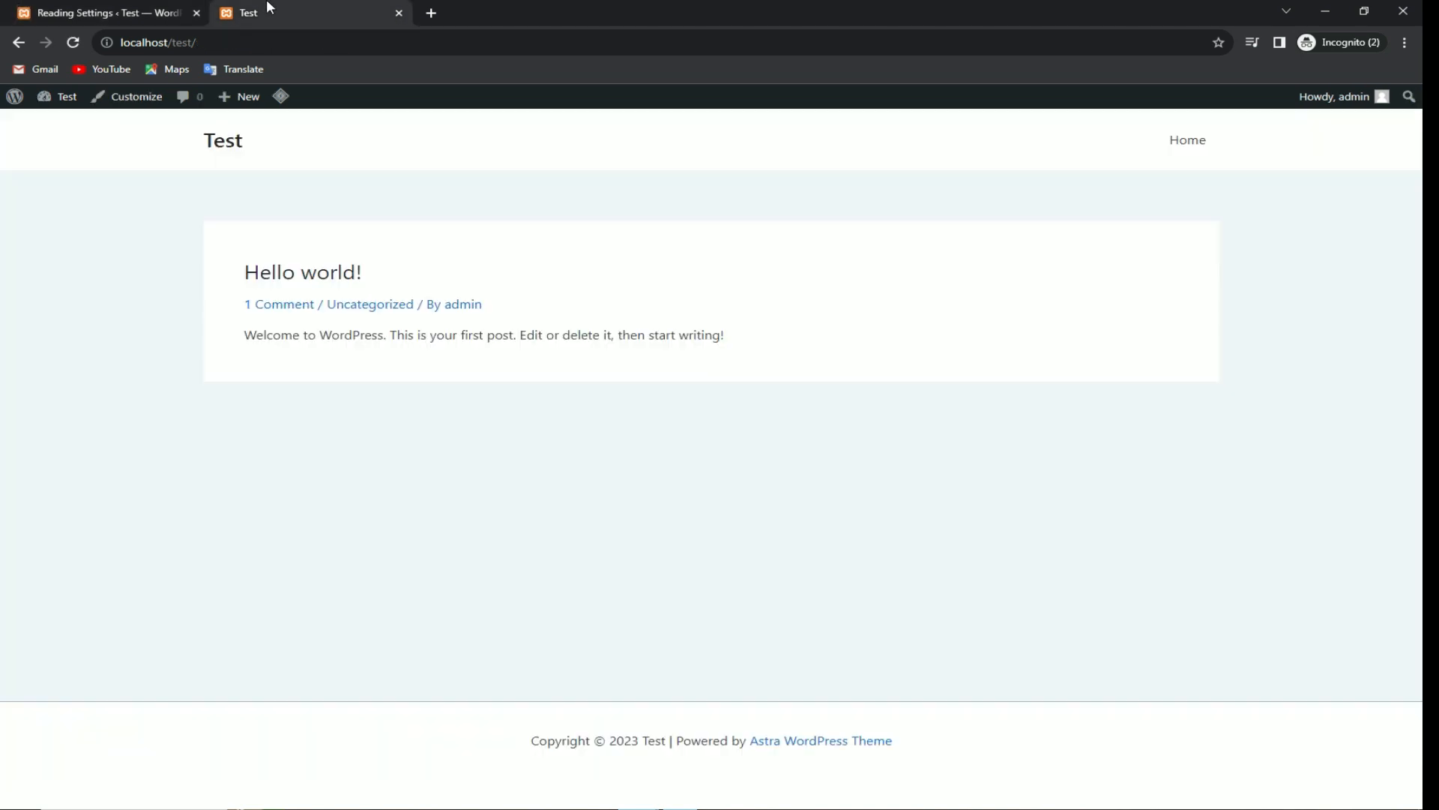
pyautogui.click(67, 37)
pyautogui.moveTo(184, 287); pyautogui.dragTo(514, 363)
pyautogui.click(144, 223)
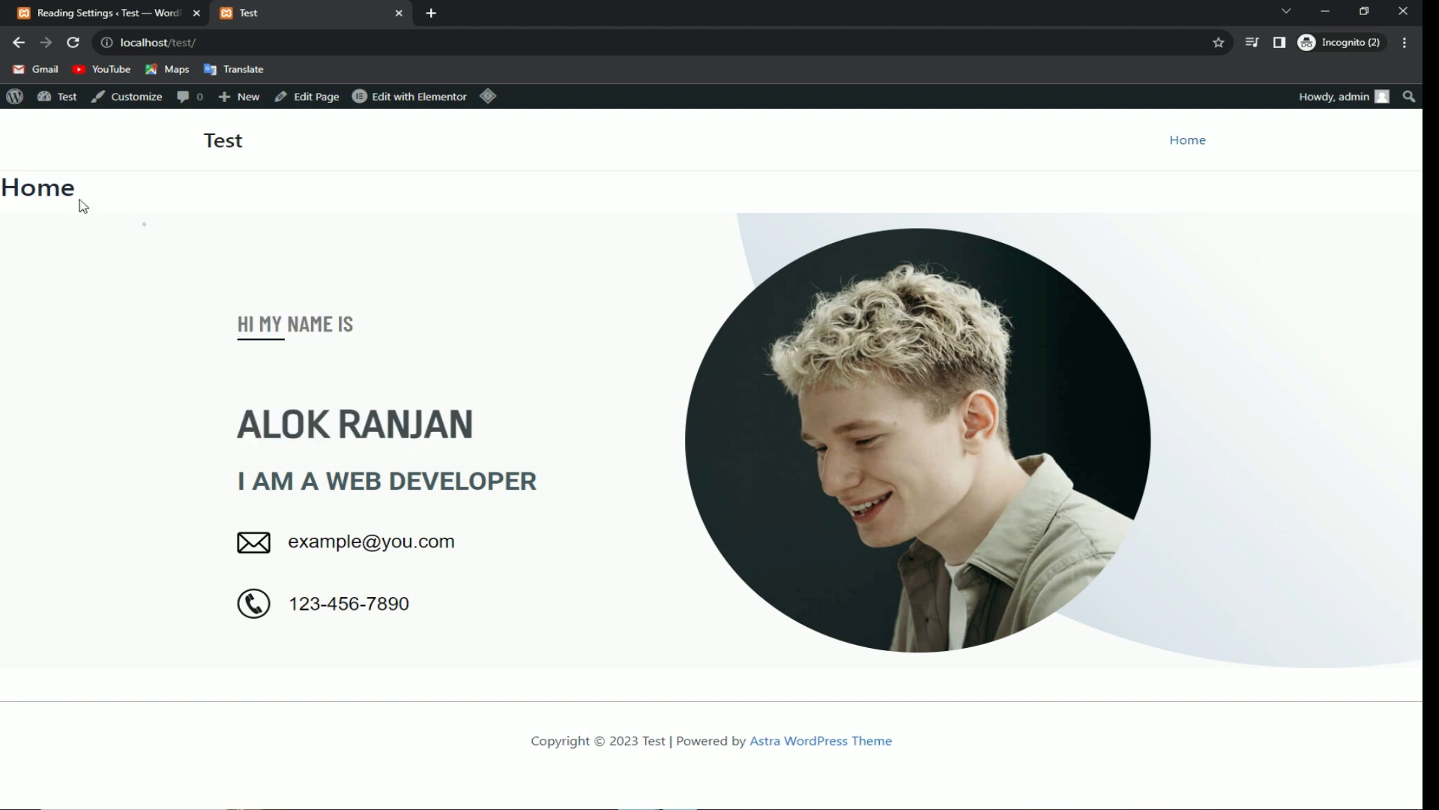
pyautogui.click(153, 13)
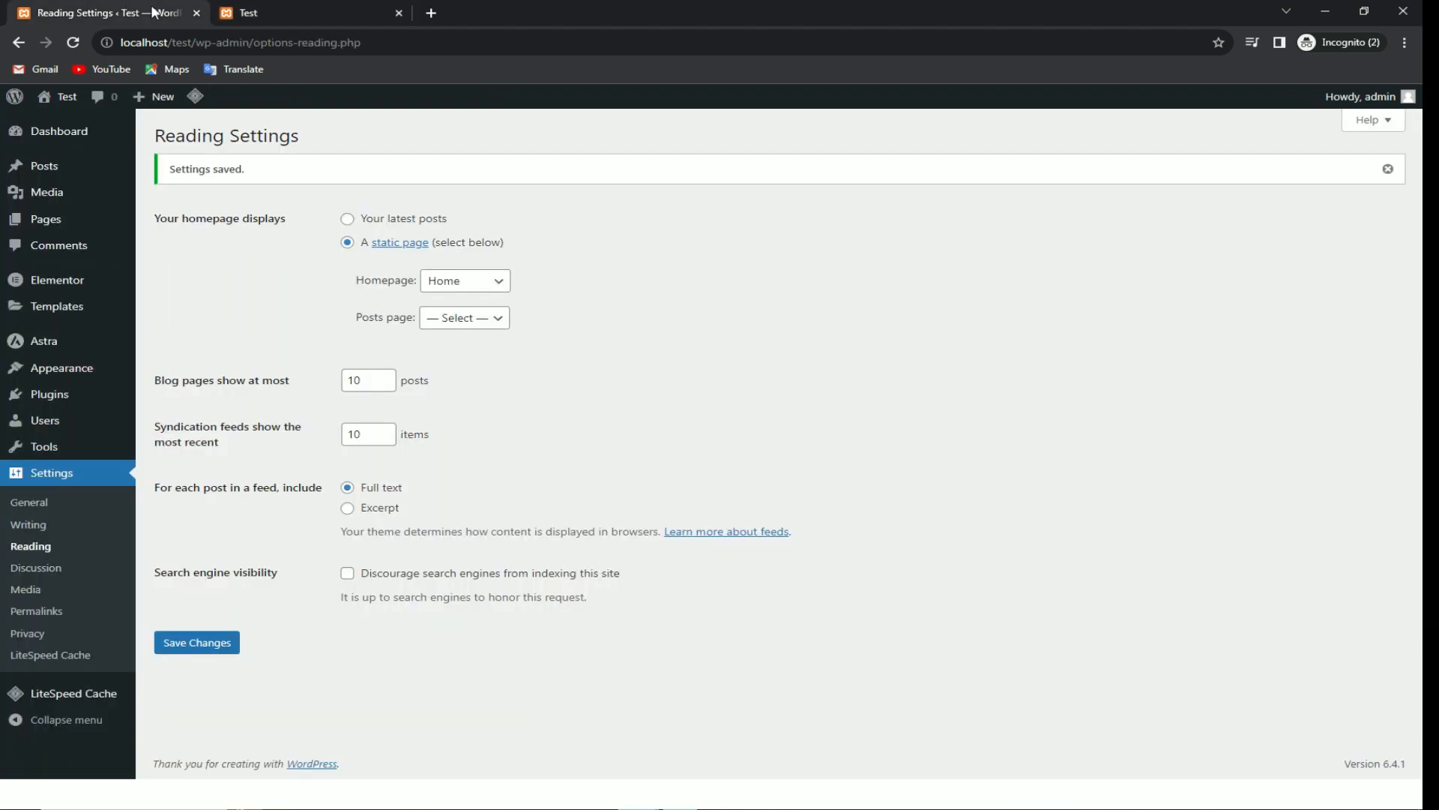
pyautogui.click(300, 8)
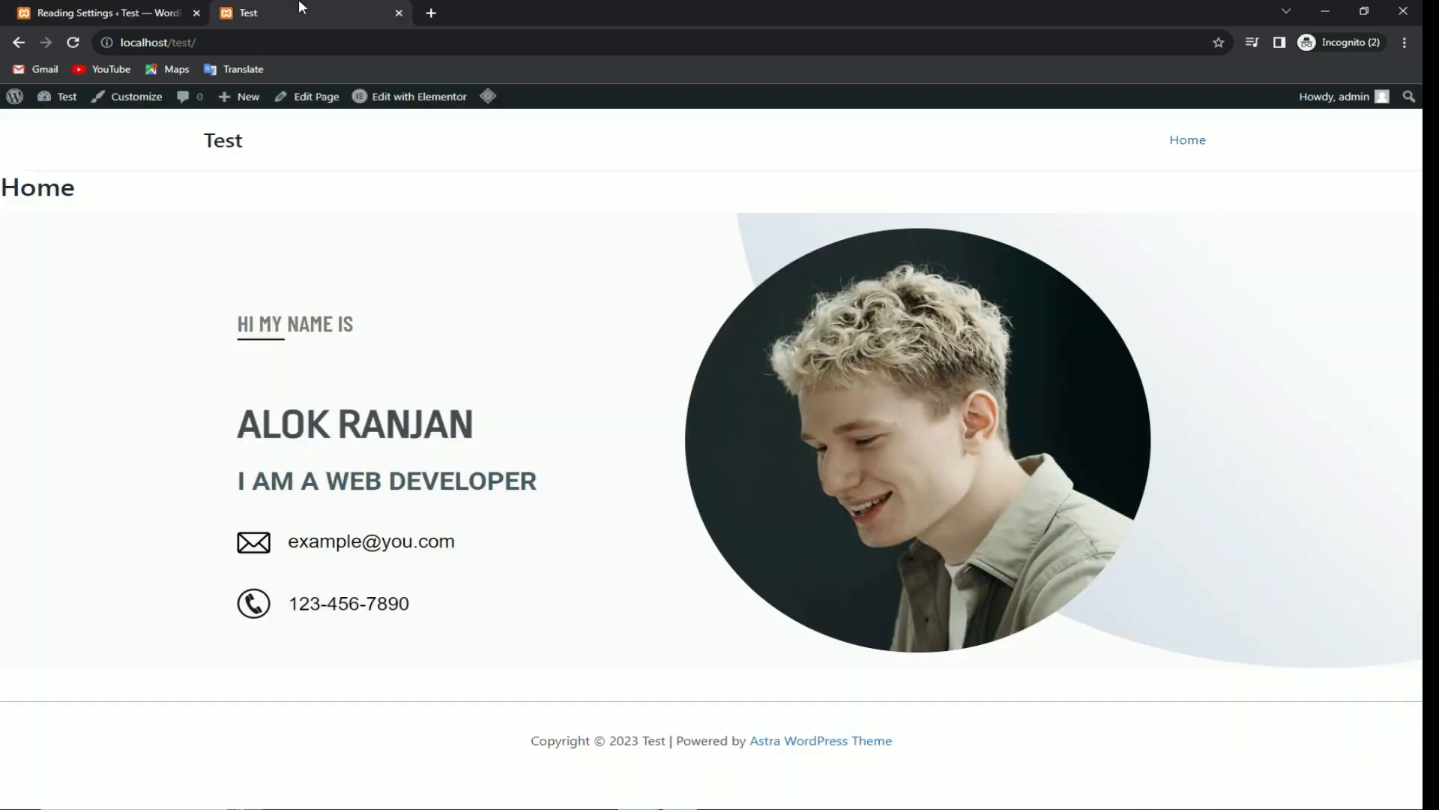
# Step: Upload logo-retina-free-img.png as the Customizer header logo, using it without cropping
pyautogui.click(146, 113)
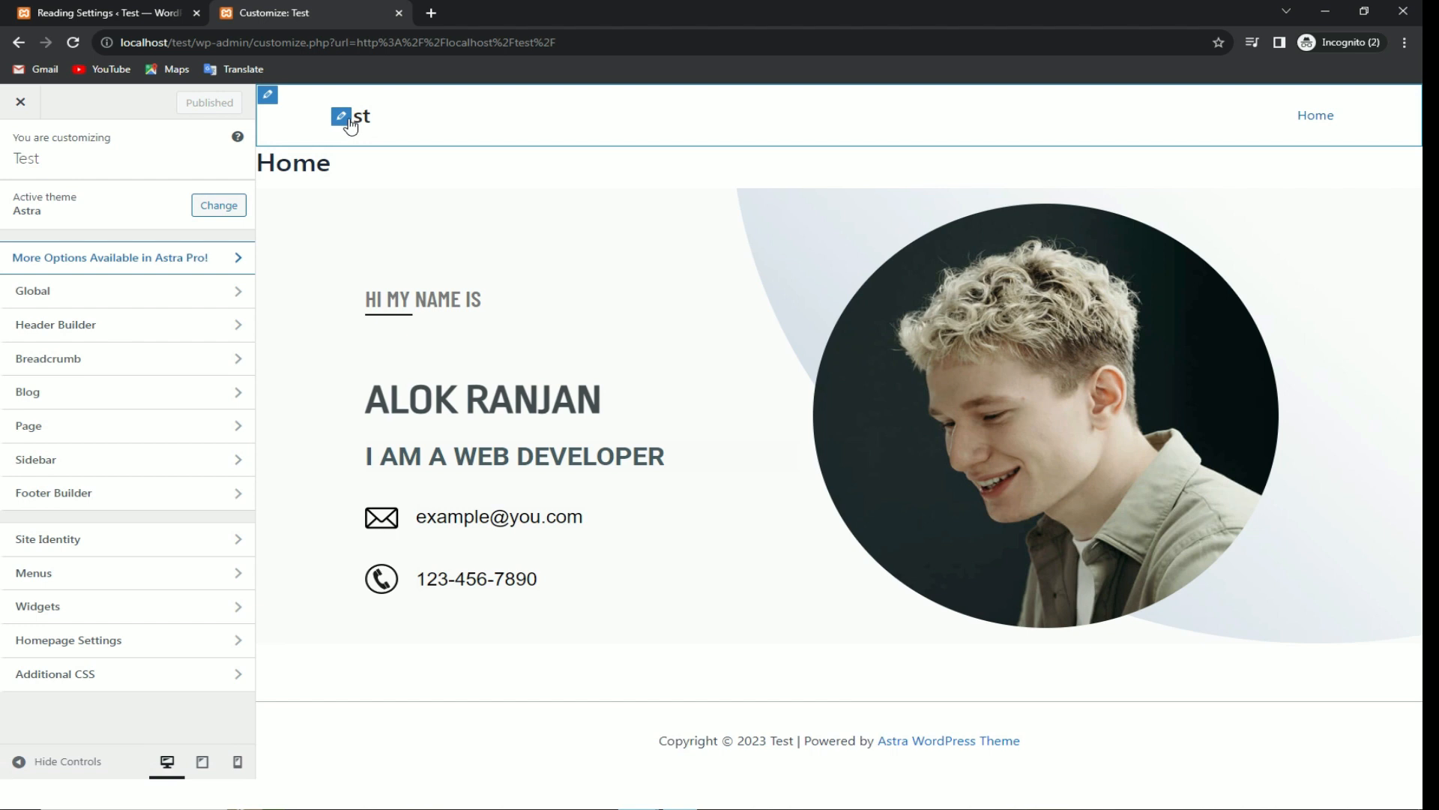
pyautogui.click(343, 119)
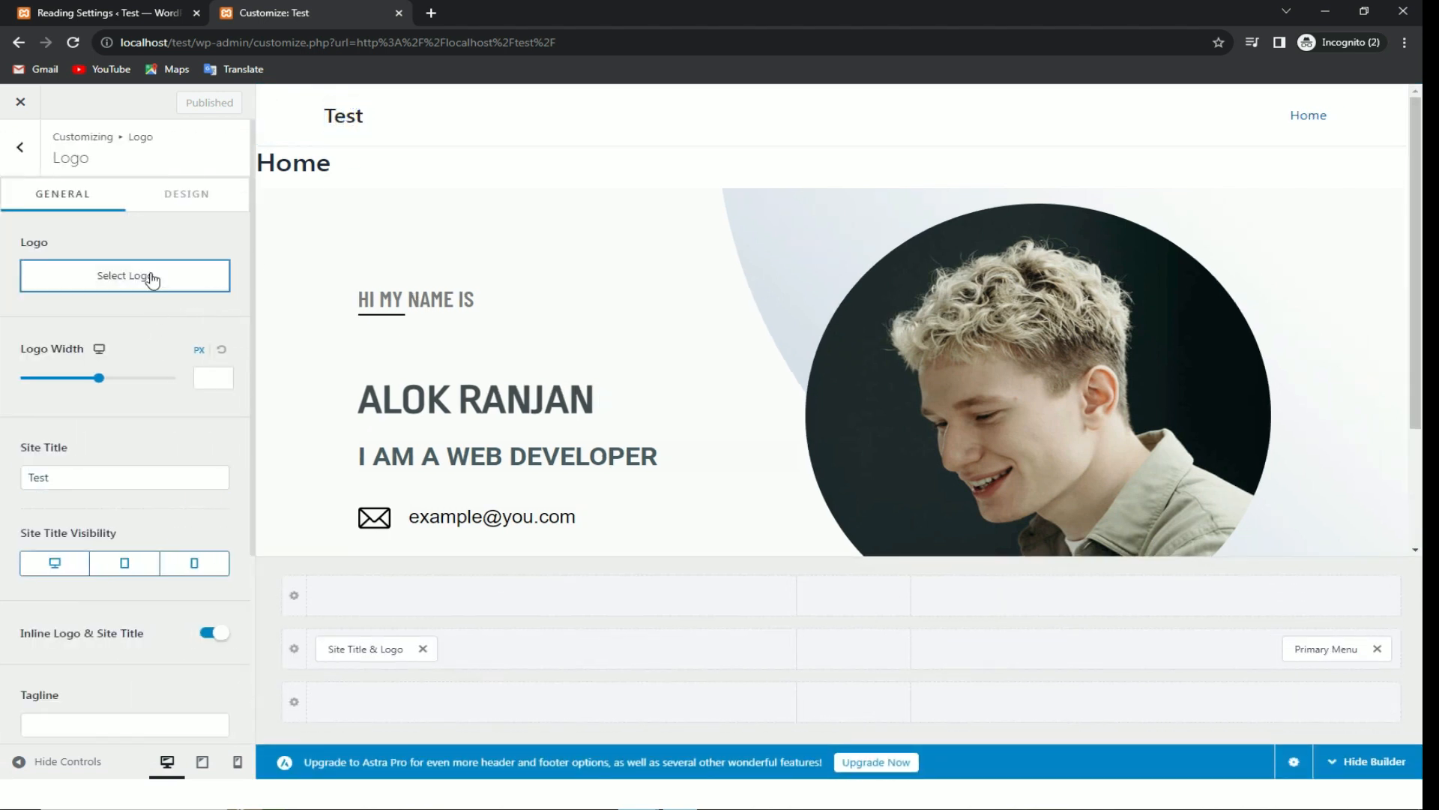
pyautogui.click(152, 279)
pyautogui.click(93, 165)
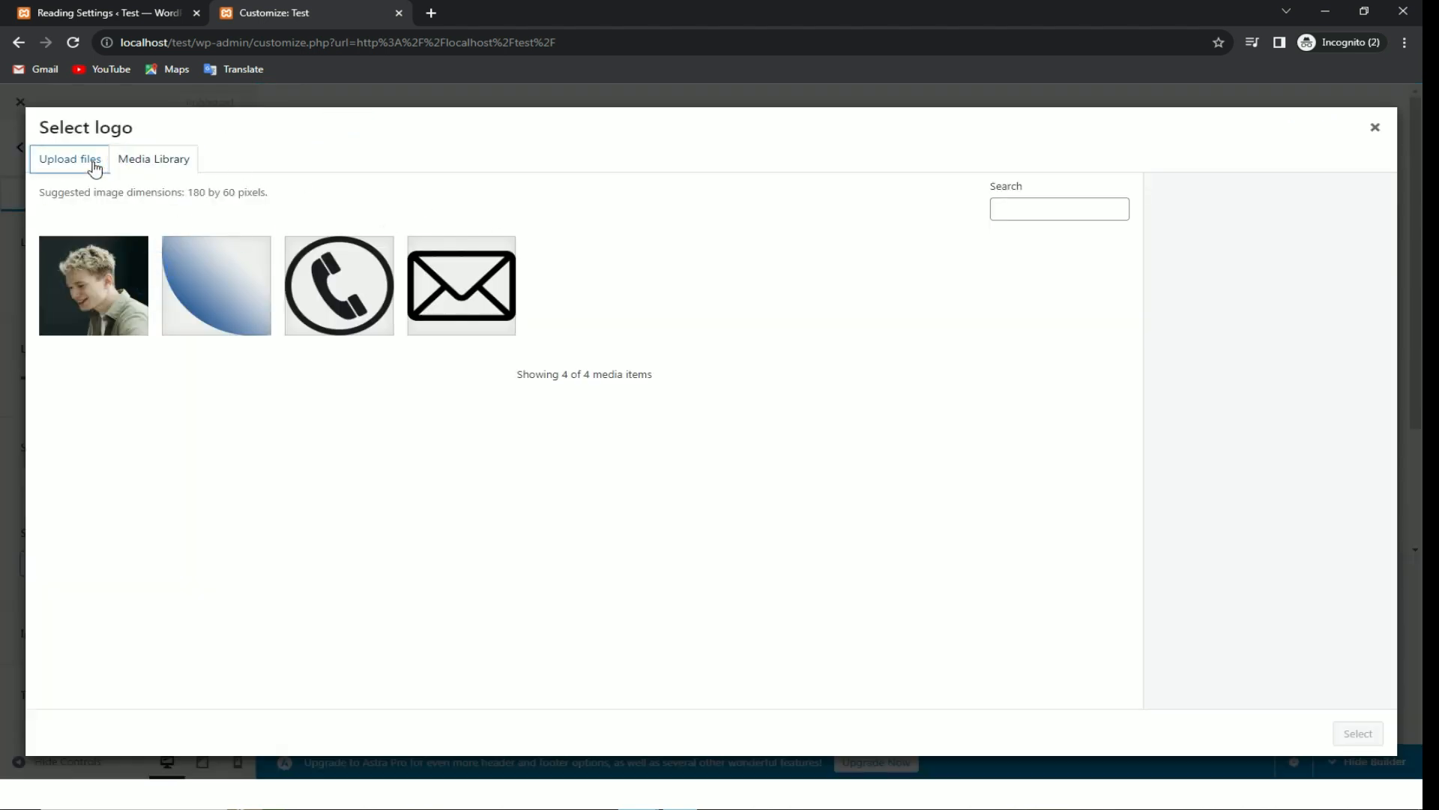
pyautogui.click(710, 412)
pyautogui.doubleClick(599, 135)
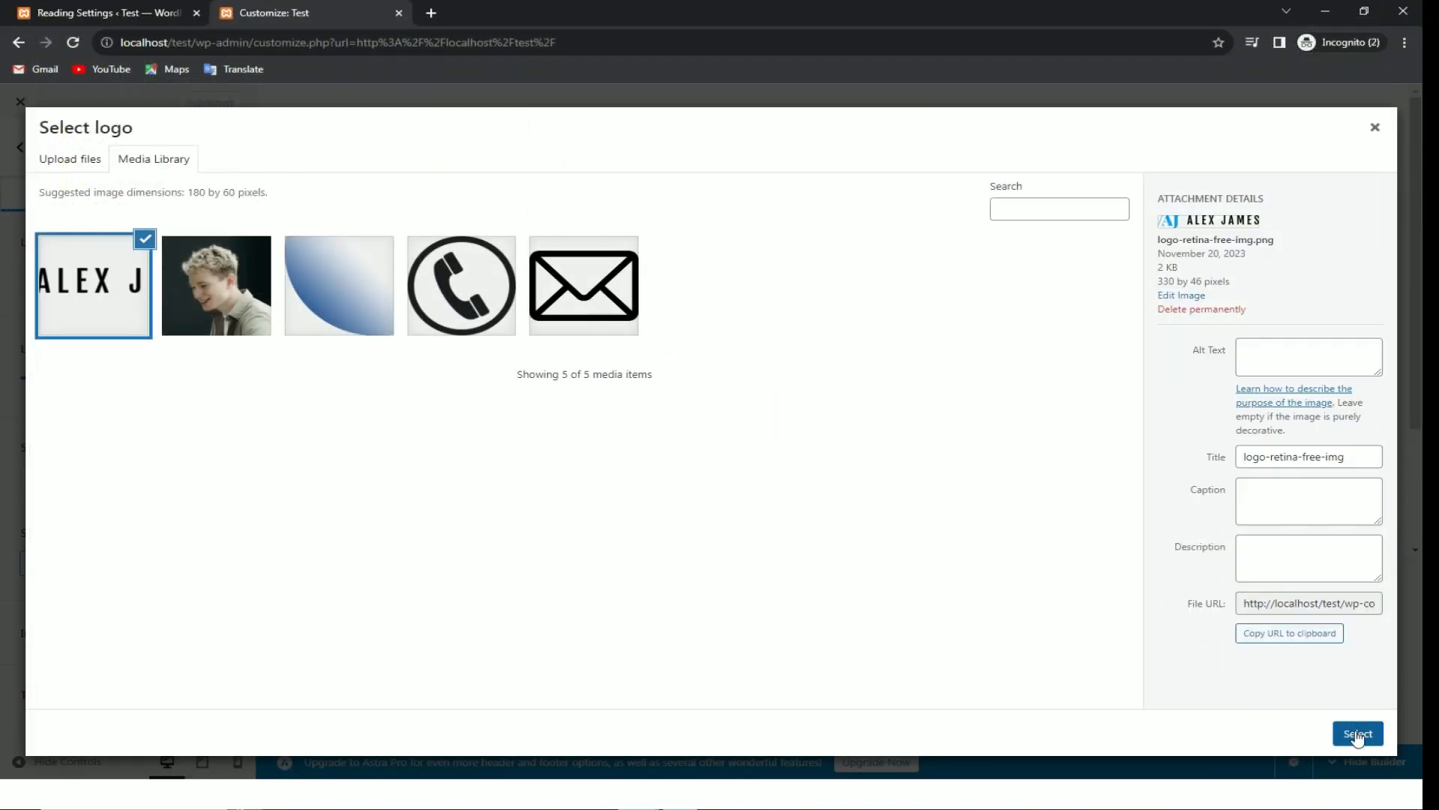
pyautogui.click(1356, 732)
pyautogui.moveTo(657, 174); pyautogui.dragTo(507, 195)
pyautogui.moveTo(772, 181); pyautogui.dragTo(964, 290)
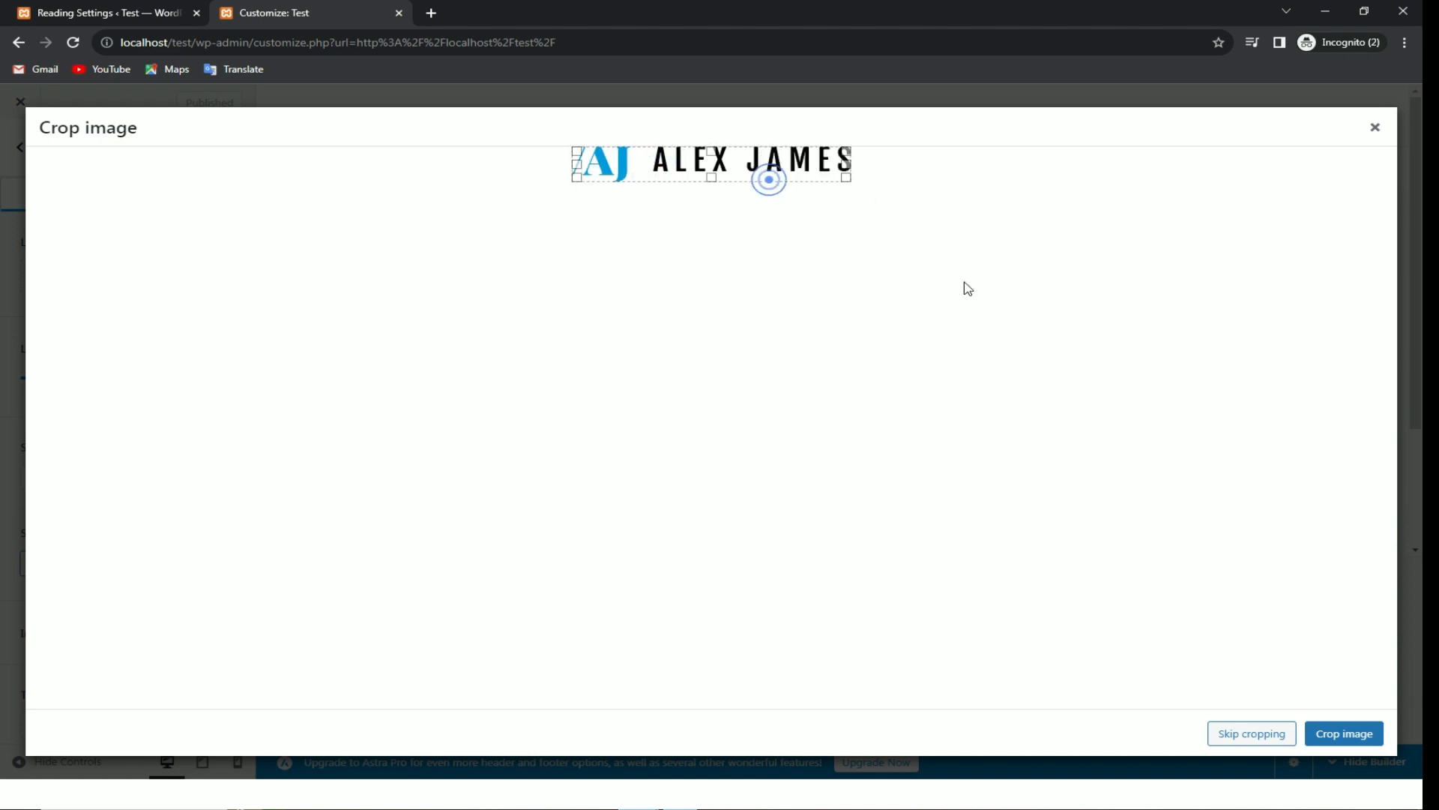
pyautogui.click(1354, 736)
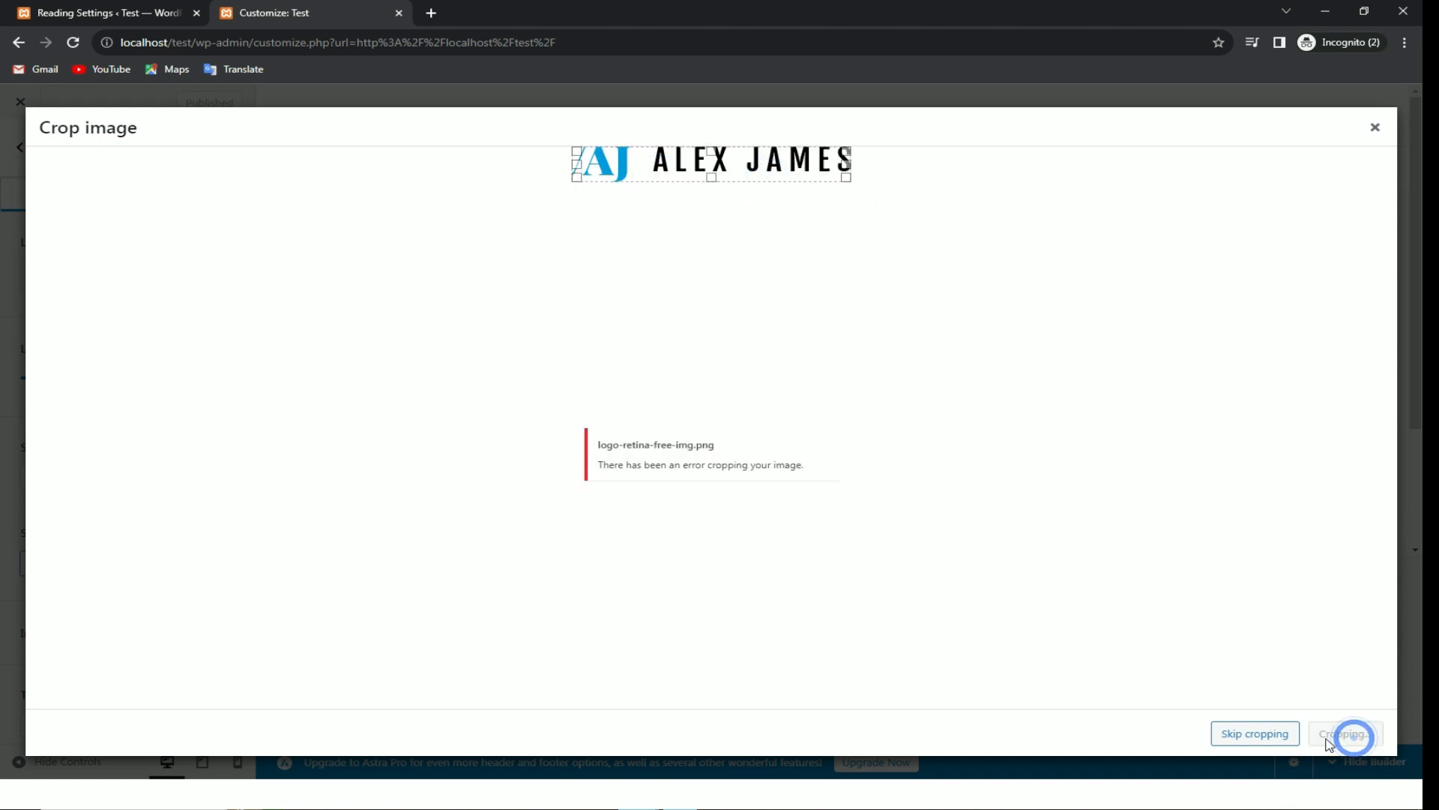
pyautogui.click(1255, 733)
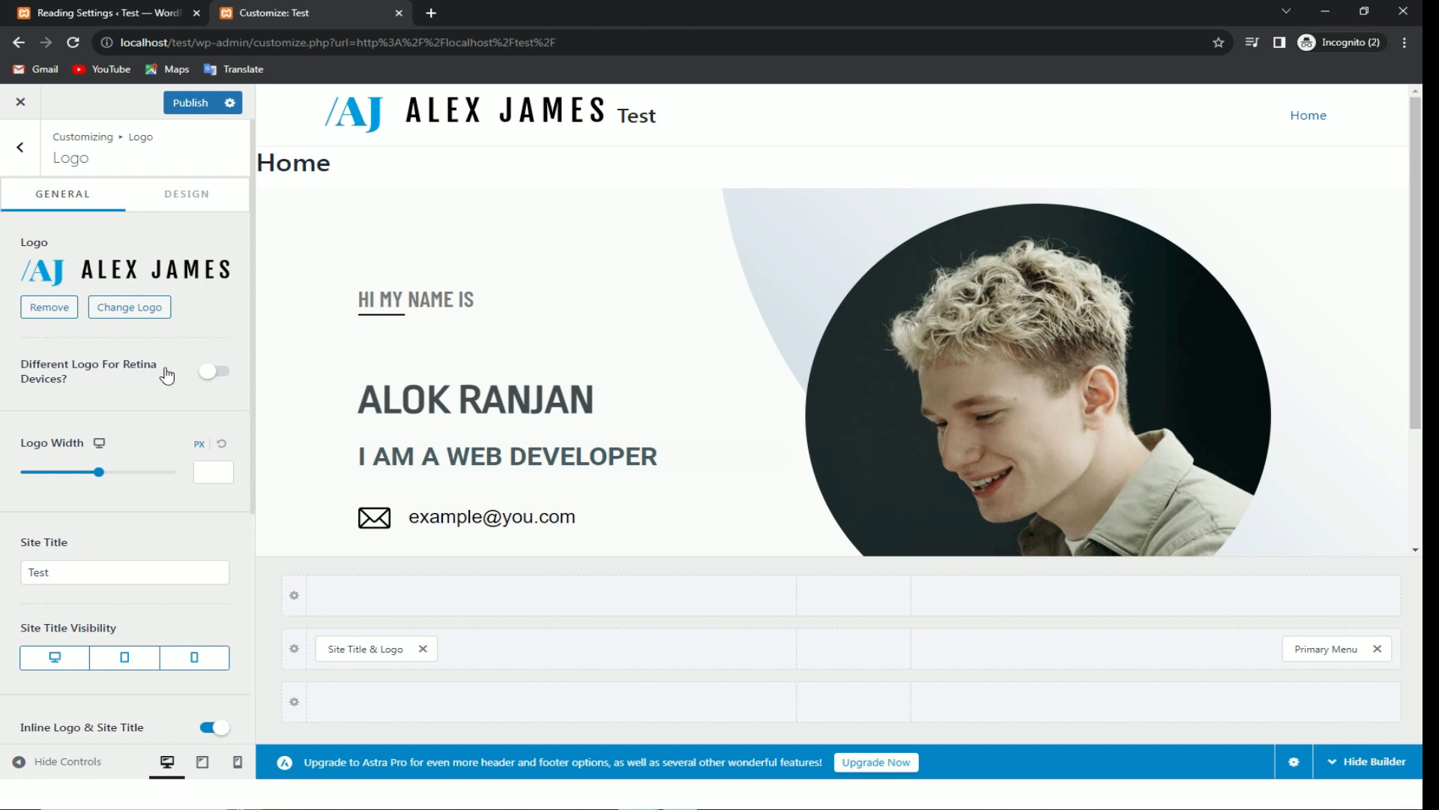
# Step: Delete the 'Test' site title and publish the header changes
pyautogui.doubleClick(93, 570)
pyautogui.press('BackSpace')
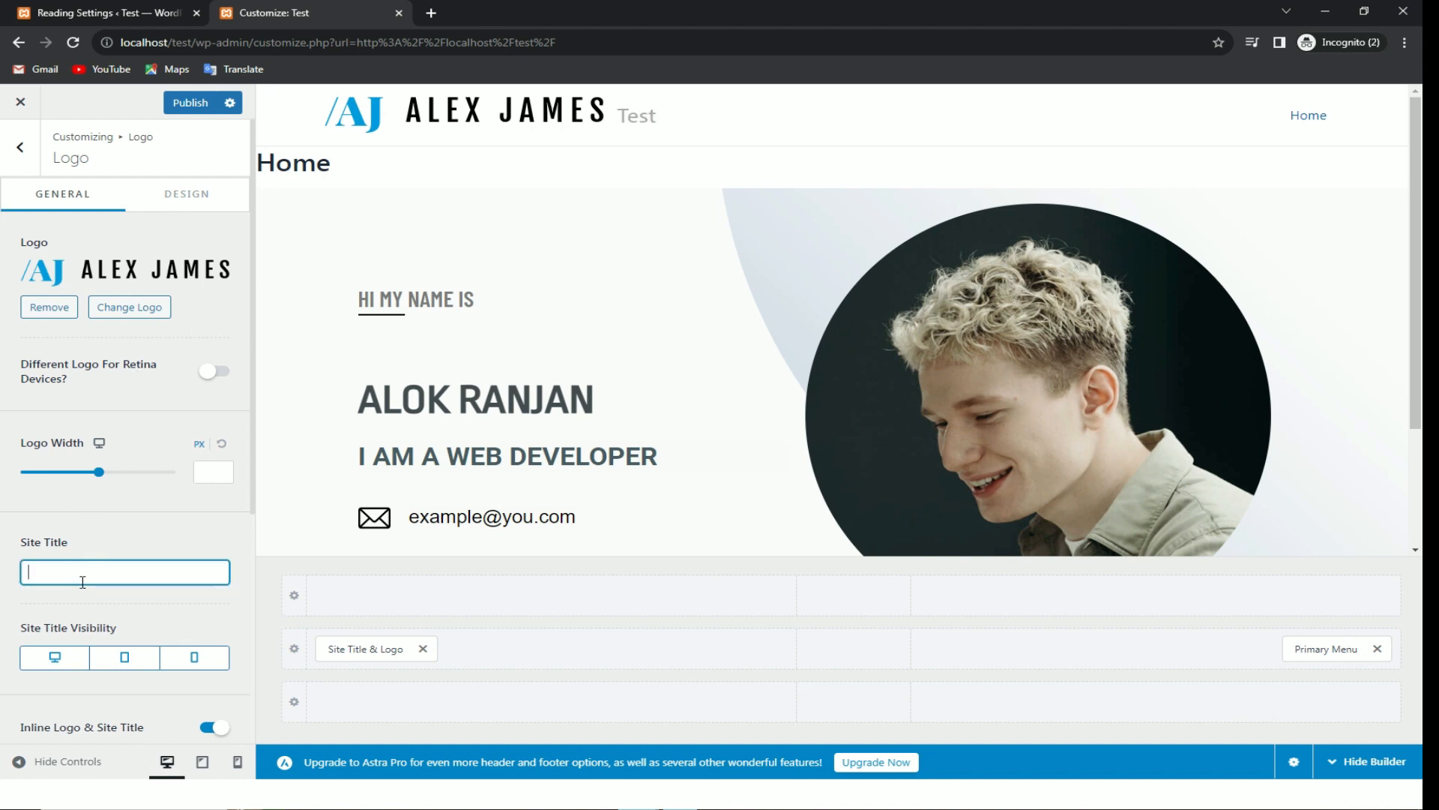
pyautogui.click(148, 598)
pyautogui.scroll(-1, 149, 596)
pyautogui.scroll(-3, 147, 596)
pyautogui.scroll(4, 170, 678)
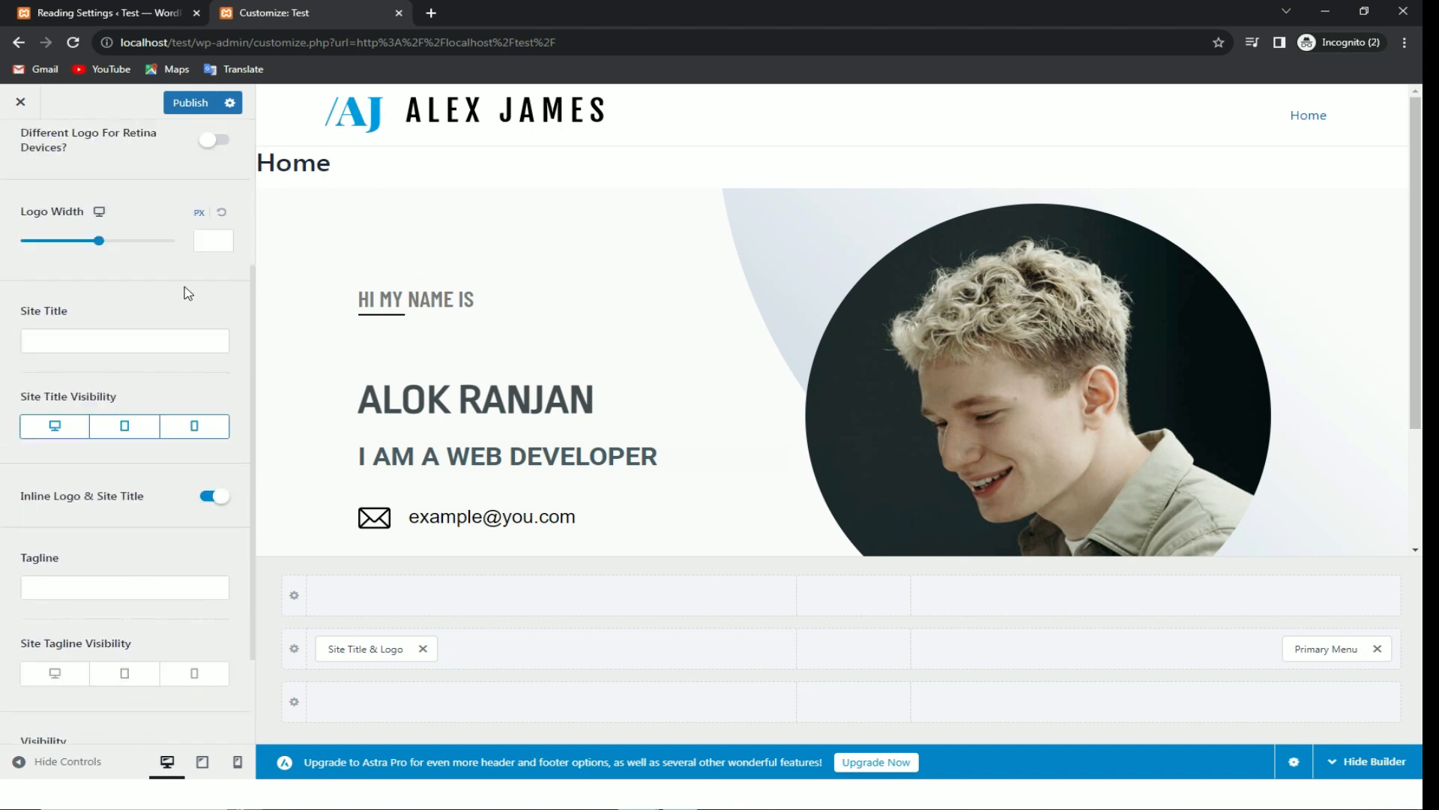
pyautogui.click(173, 102)
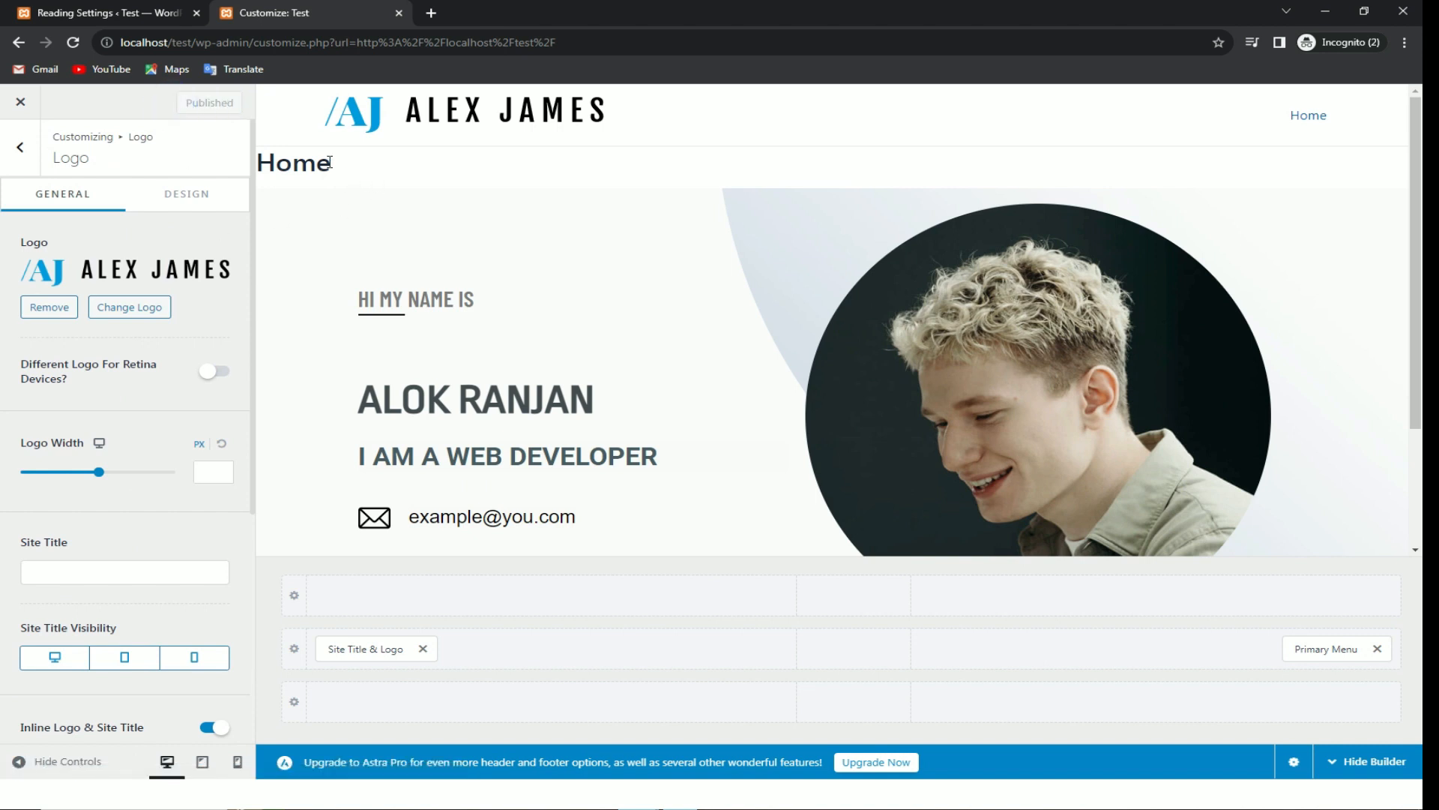
pyautogui.moveTo(292, 162); pyautogui.dragTo(330, 163)
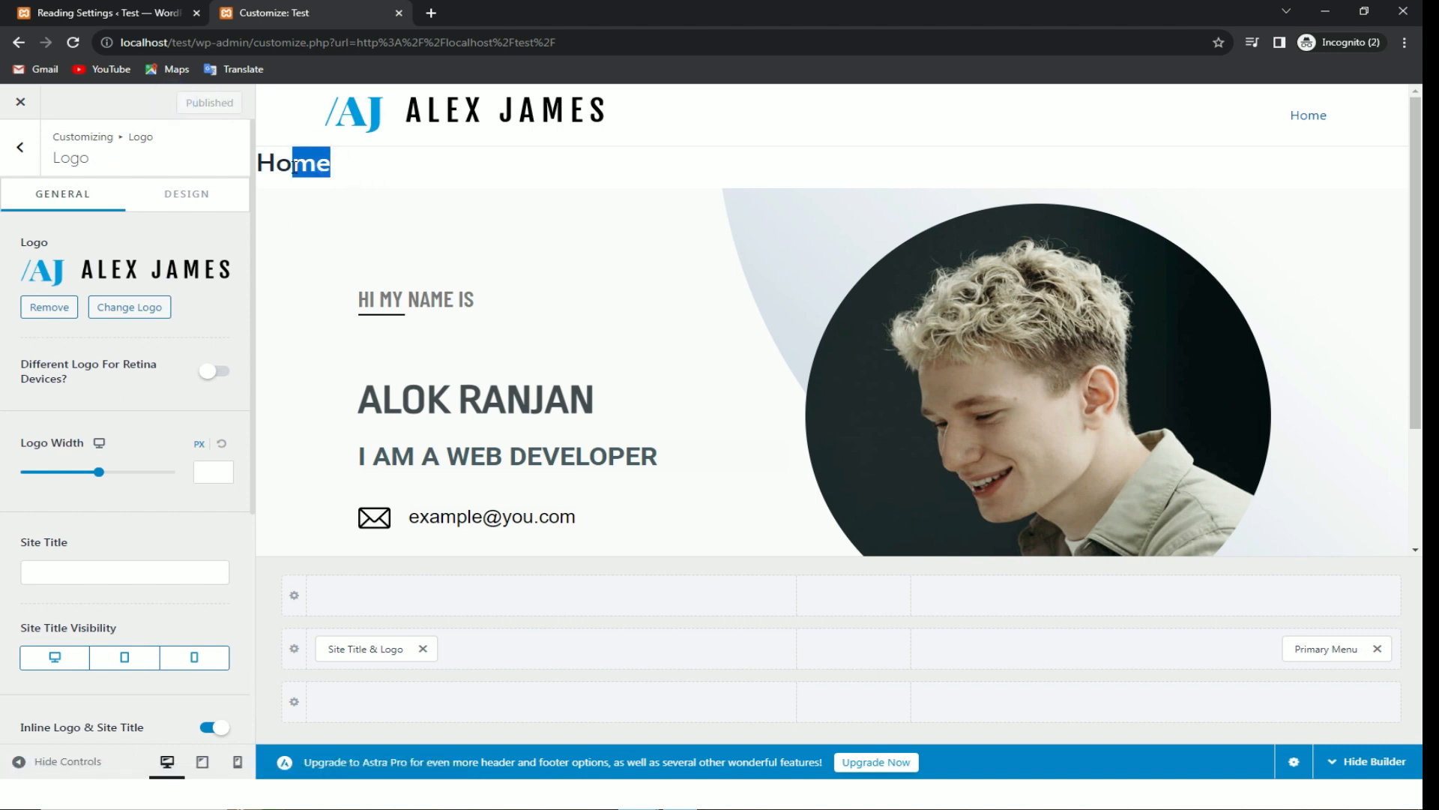
# Step: Toggle off the Home page's title visibility in its editor and update the page
pyautogui.click(20, 101)
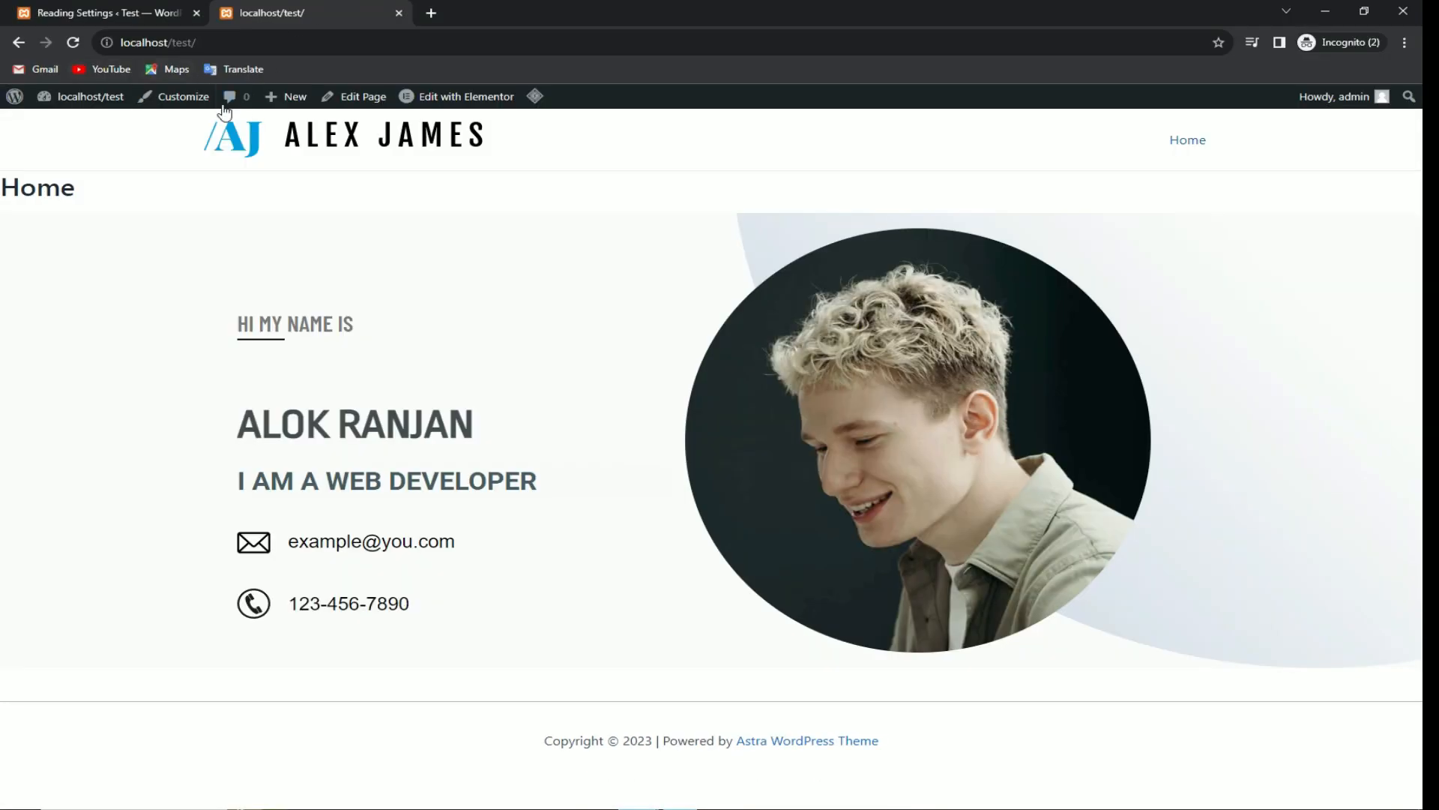
pyautogui.moveTo(435, 103)
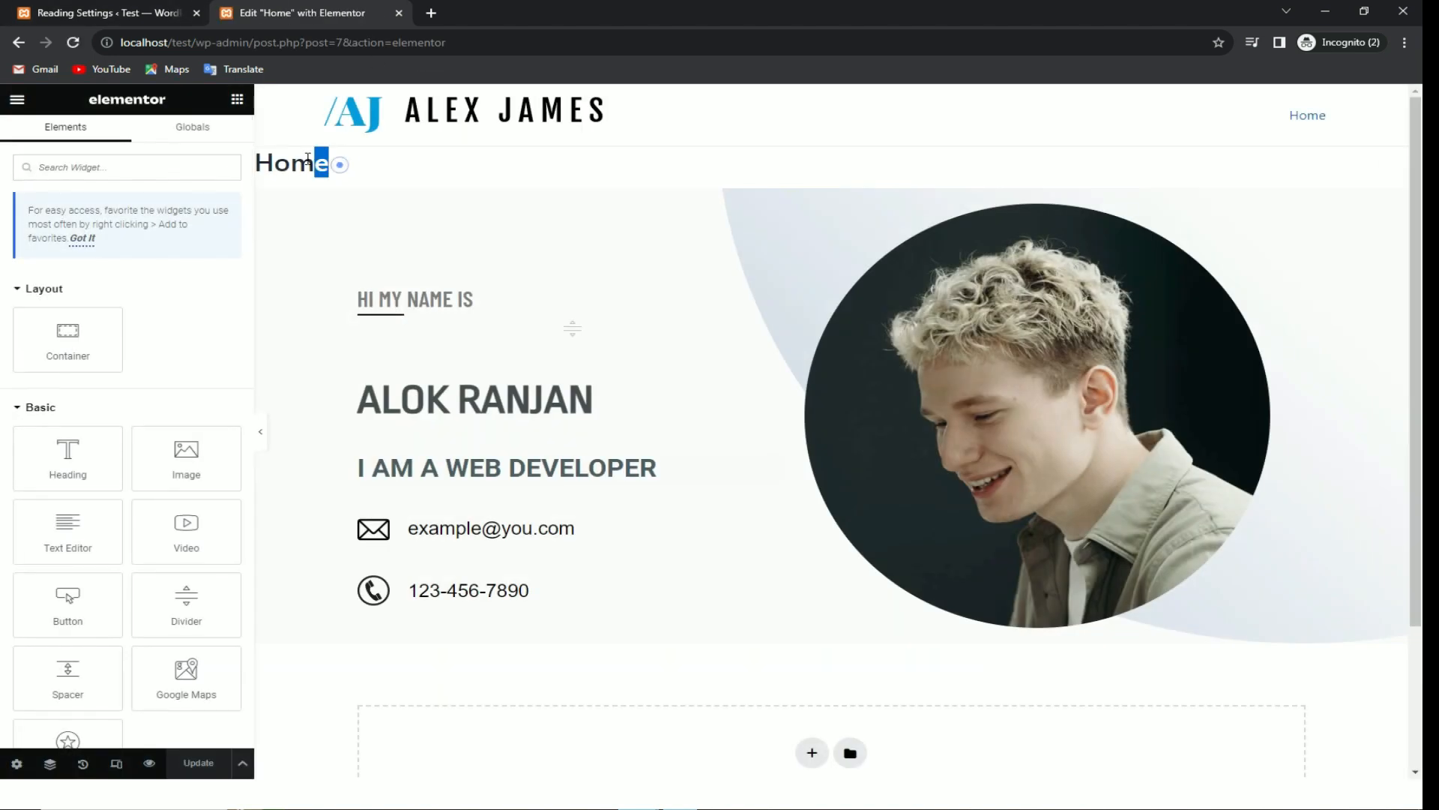
pyautogui.click(18, 43)
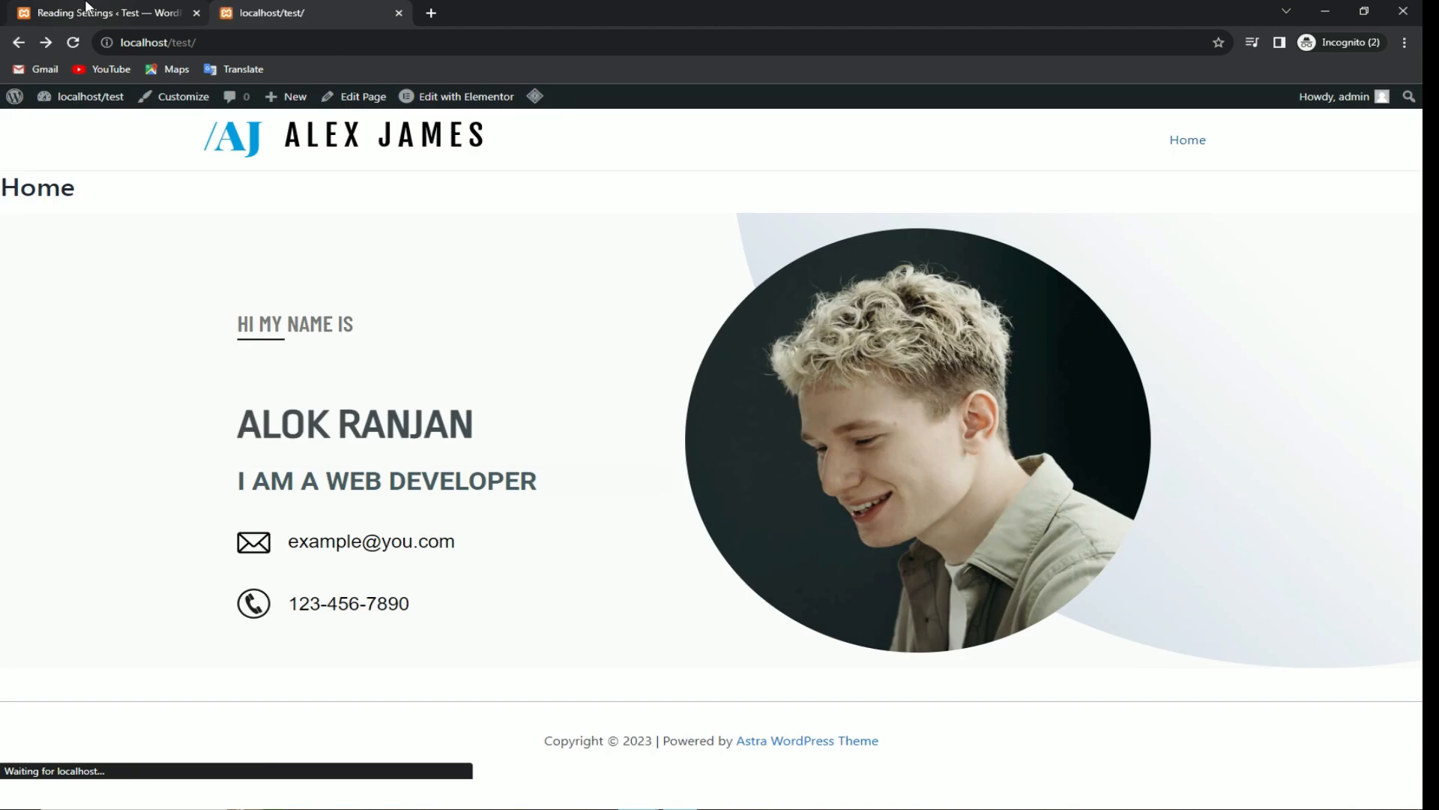
pyautogui.click(87, 9)
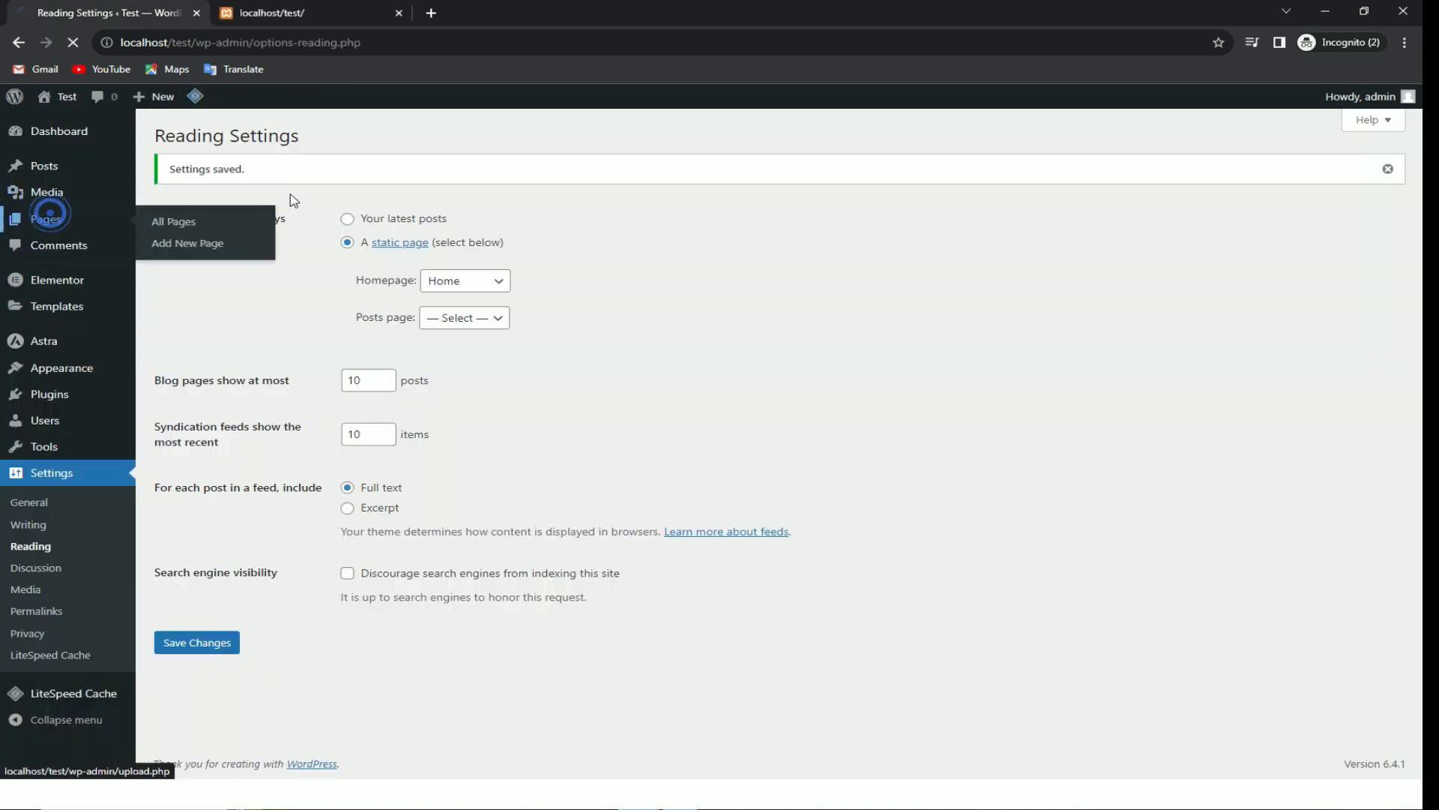
pyautogui.click(50, 217)
pyautogui.click(201, 271)
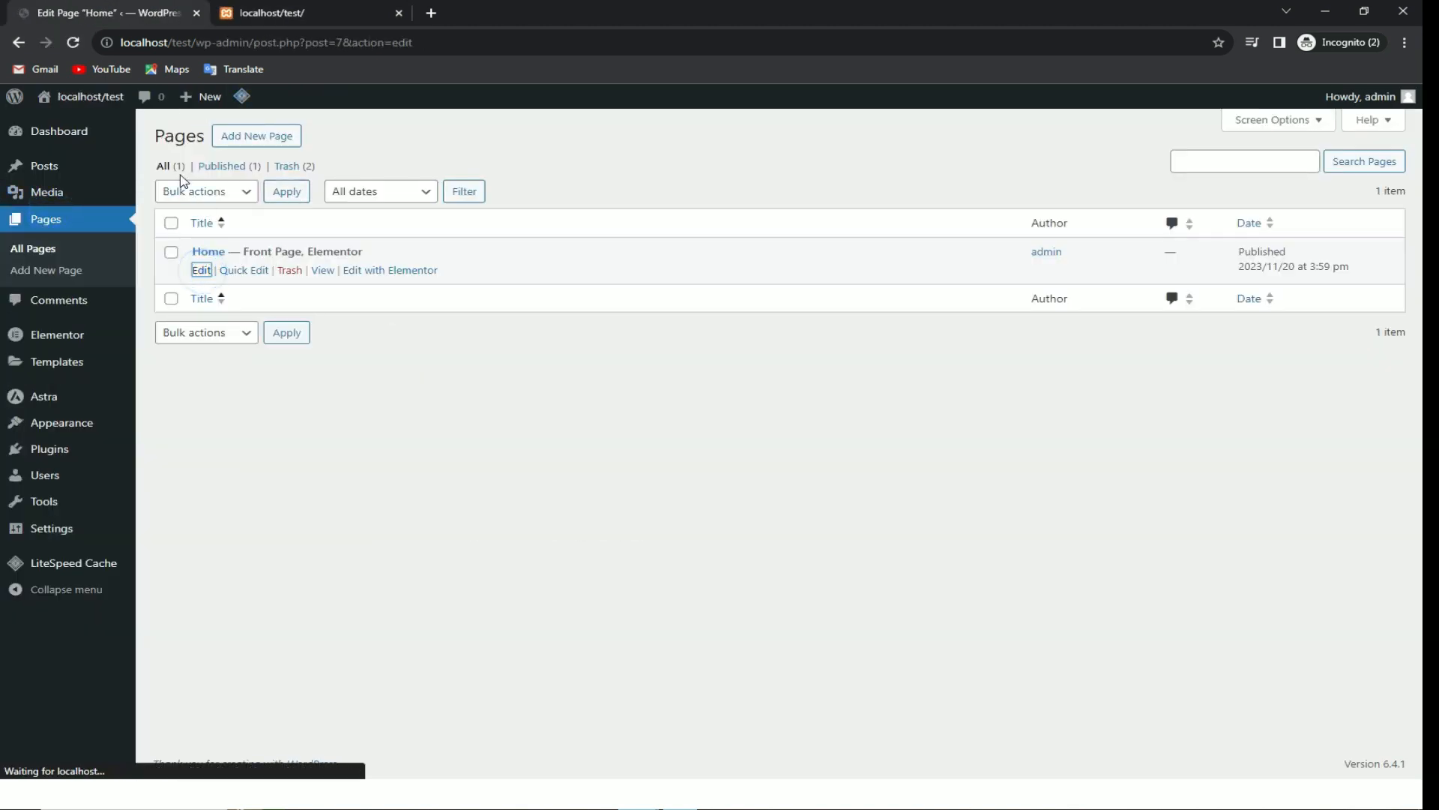
pyautogui.click(18, 163)
pyautogui.click(205, 170)
pyautogui.click(1266, 105)
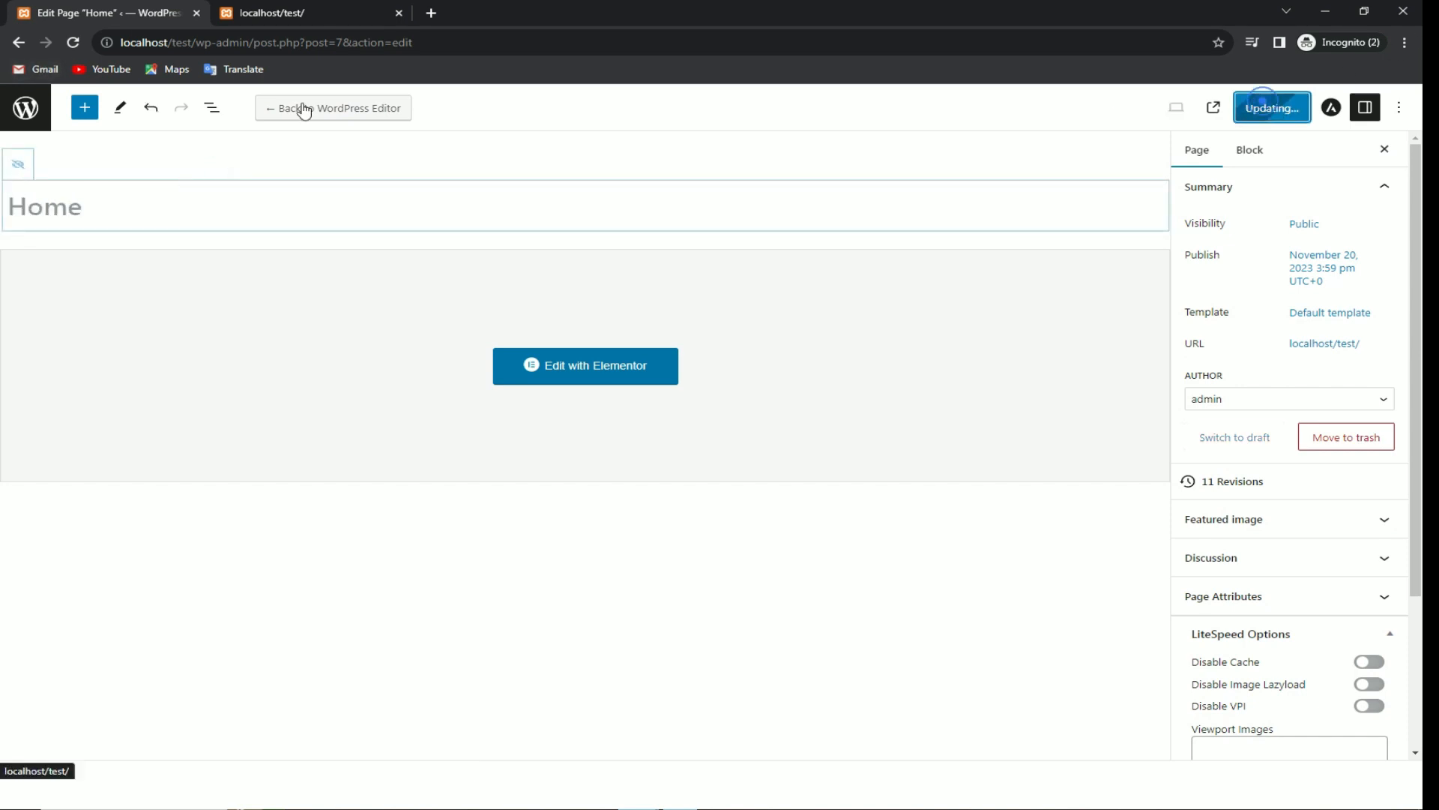
# Step: Reload the live homepage to check the logo header, hero and footer copyright
pyautogui.hotkey('ctrl', 'Tab')
pyautogui.click(73, 44)
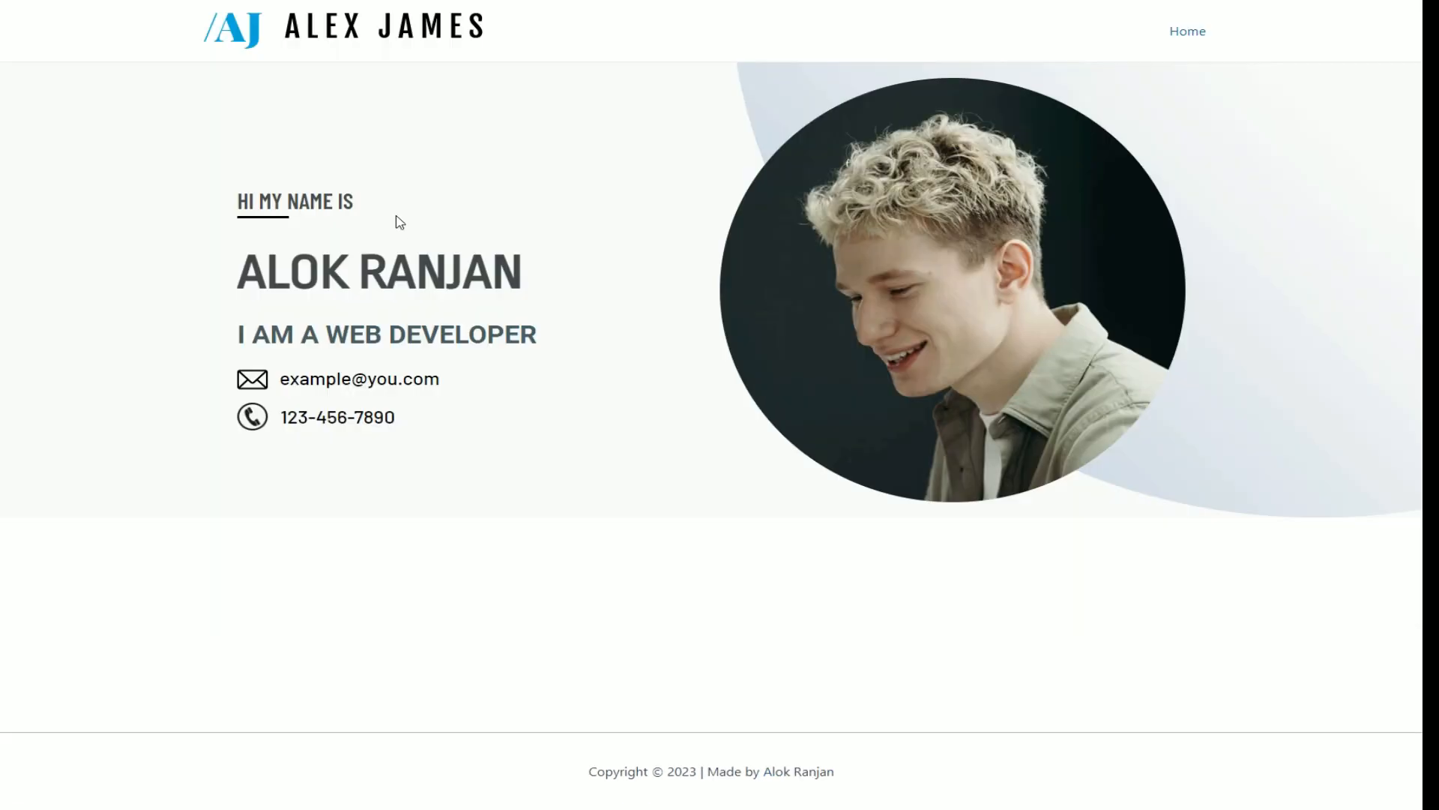
pyautogui.click(400, 222)
pyautogui.moveTo(840, 772); pyautogui.dragTo(879, 761)
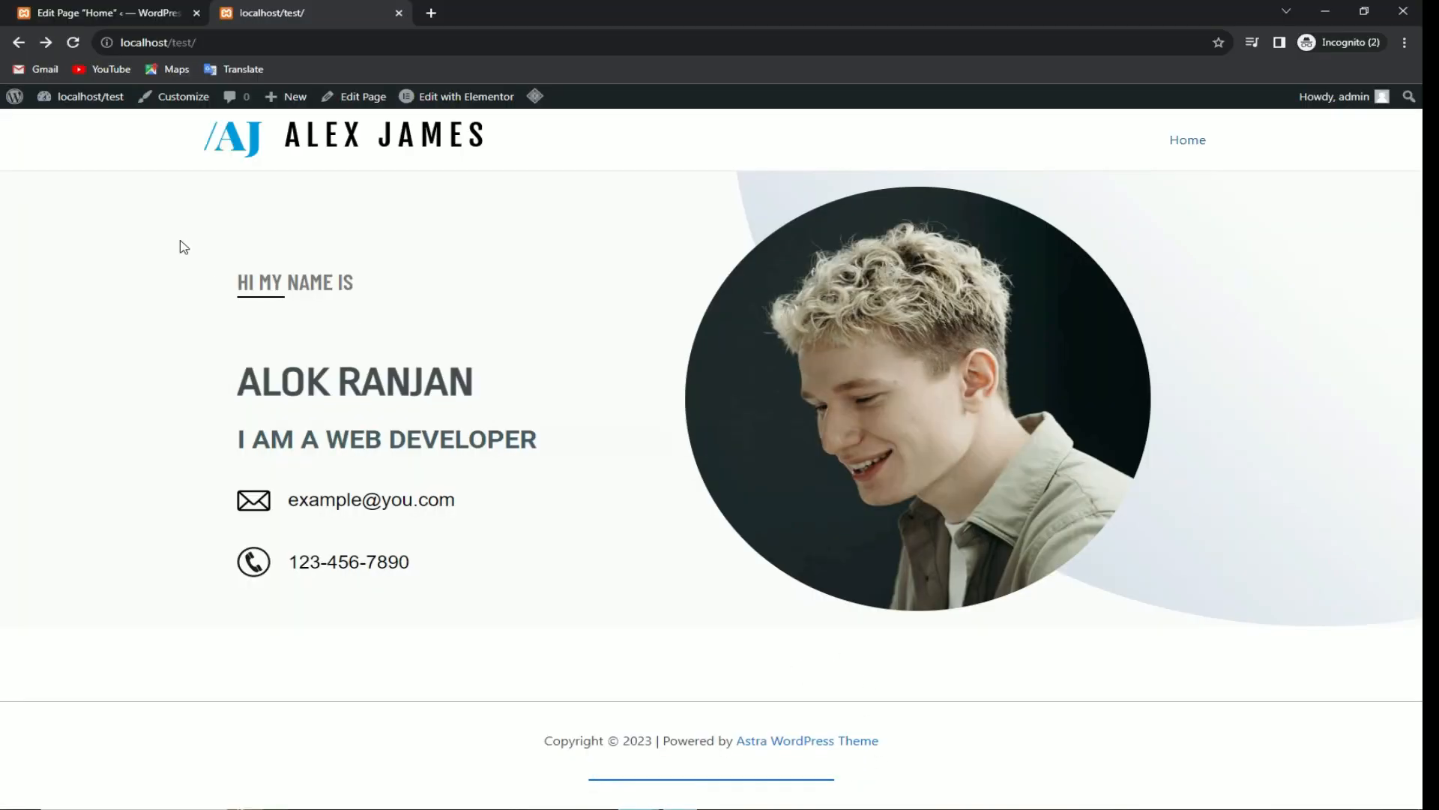
# Step: In Footer Builder > Copyright, swap 'Powered by [theme_author]' for a 'Made by' credit with the owner's name, and publish
pyautogui.click(193, 111)
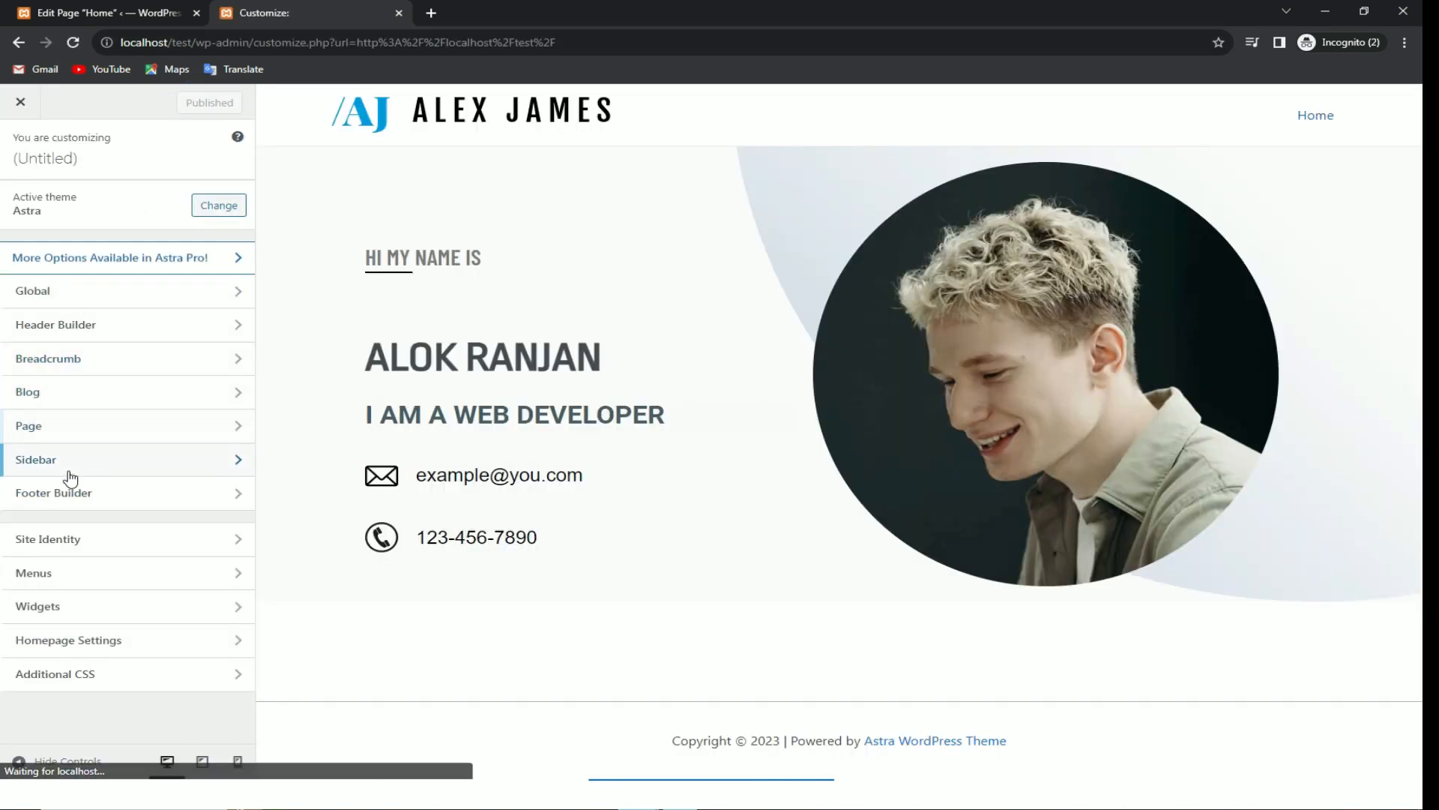
pyautogui.click(144, 509)
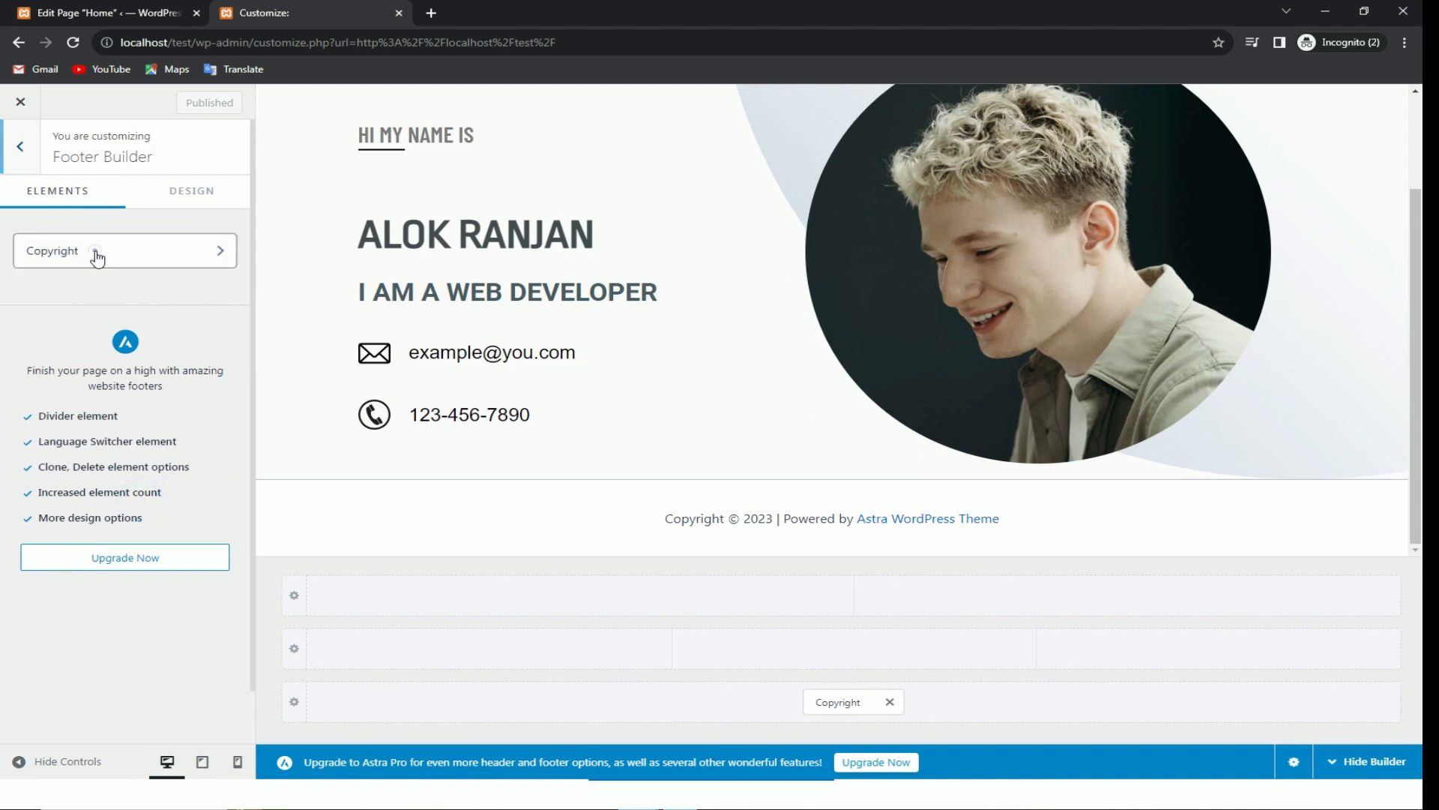
pyautogui.click(95, 251)
pyautogui.click(87, 438)
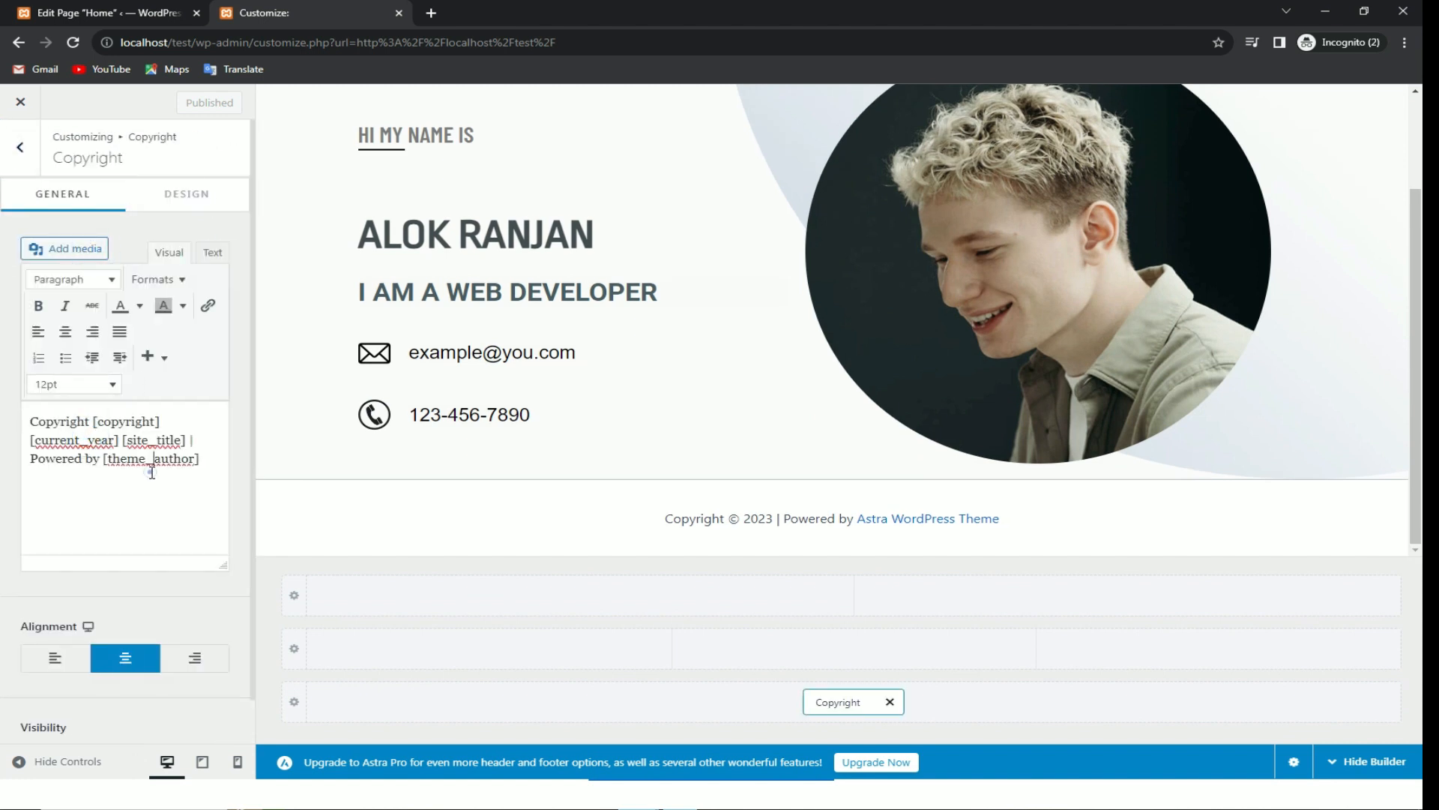
pyautogui.click(102, 458)
pyautogui.press('BackSpace')
pyautogui.press('BackSpace')
pyautogui.press('BackSpace')
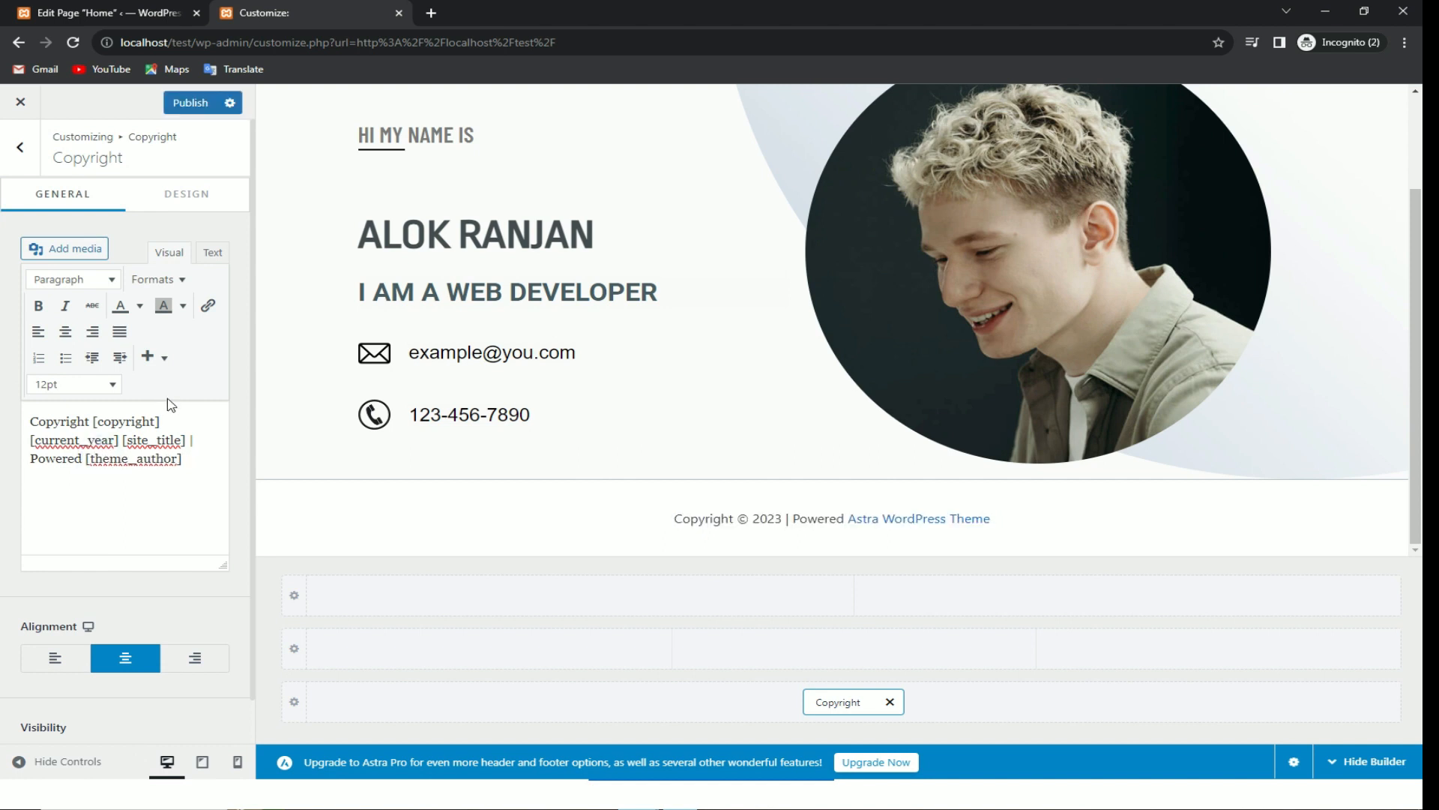
pyautogui.moveTo(183, 467); pyautogui.dragTo(41, 461)
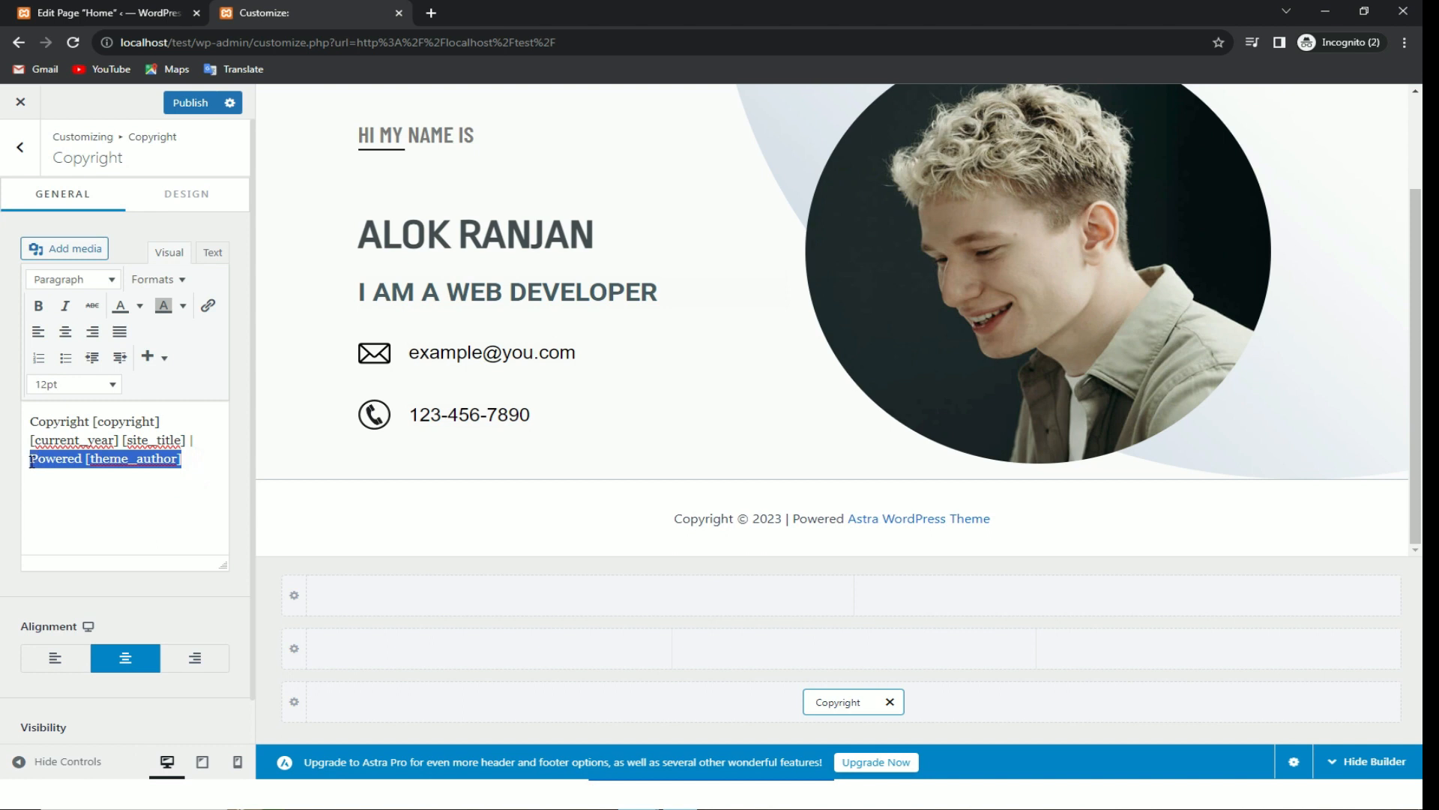
pyautogui.press('BackSpace')
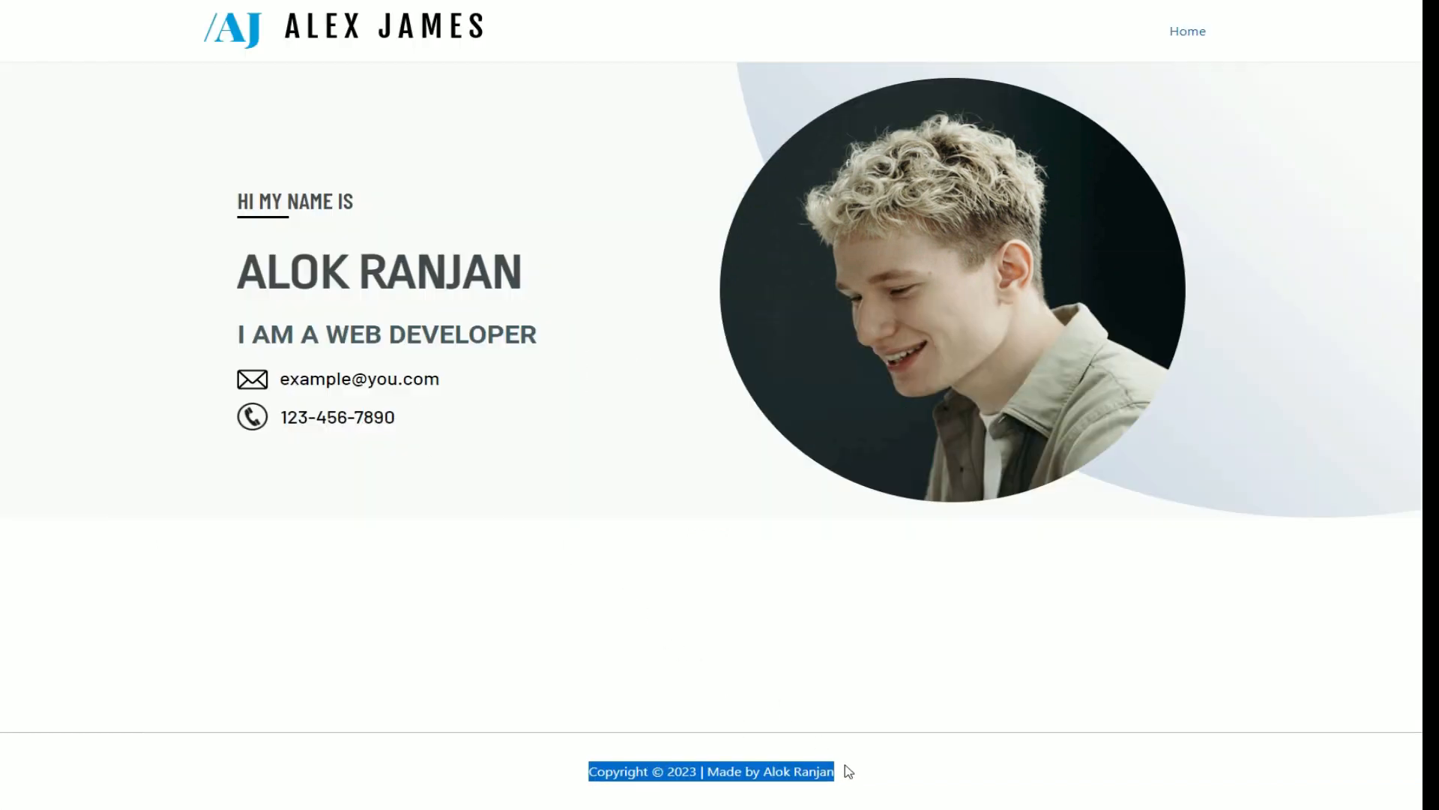
pyautogui.moveTo(839, 772); pyautogui.dragTo(708, 773)
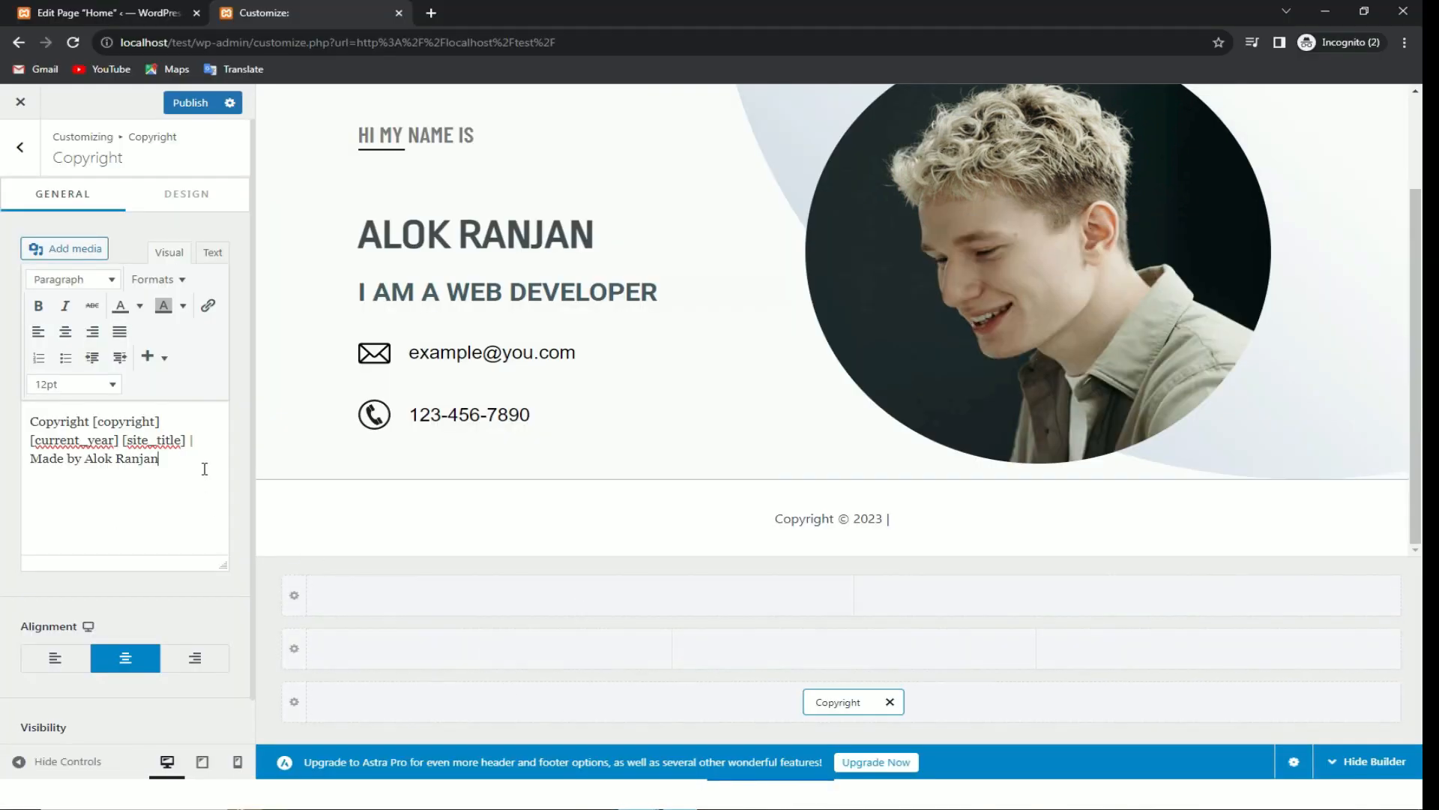
pyautogui.click(187, 102)
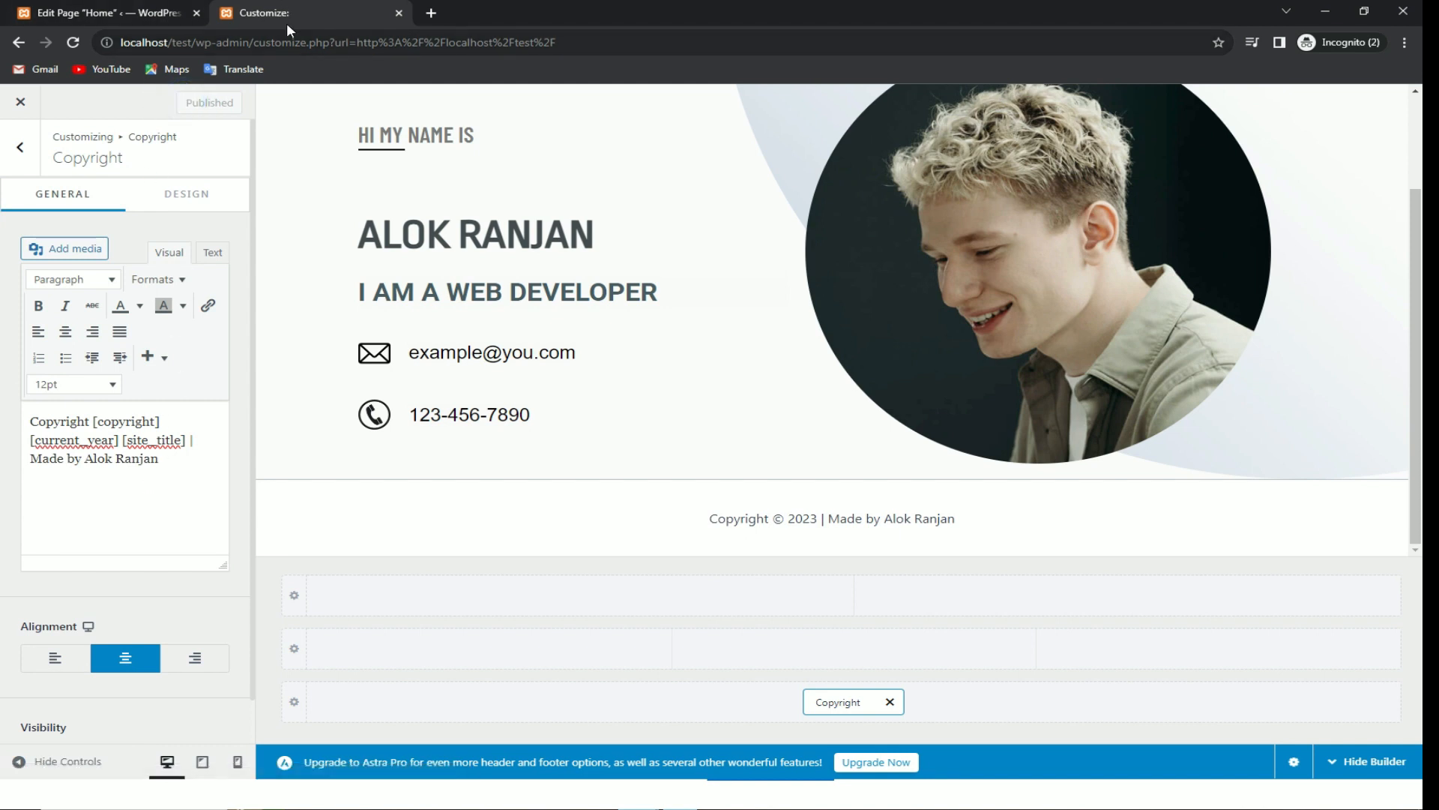
pyautogui.click(182, 17)
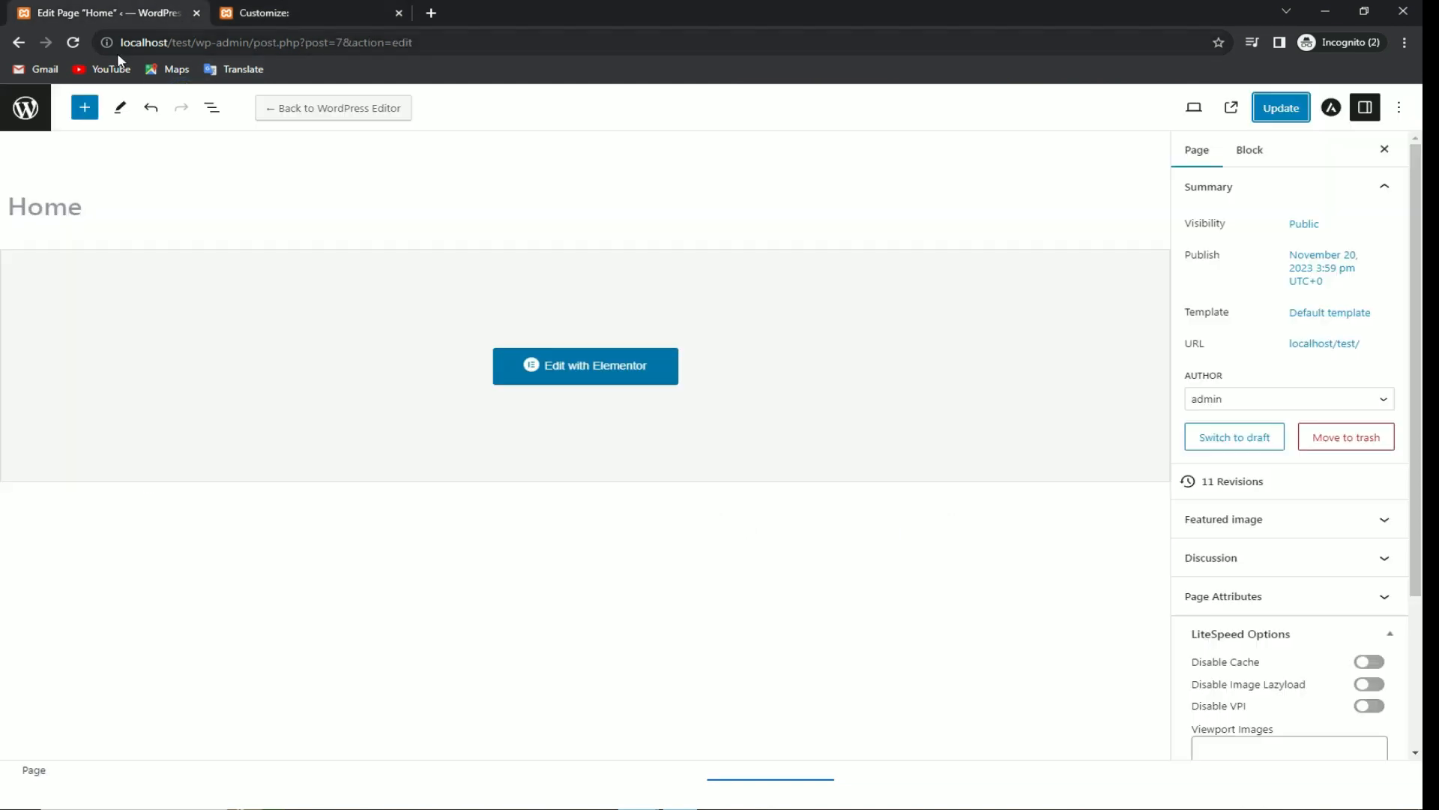
# Step: Go to localhost/test/wp-admin/ and visit the live site from the admin bar
pyautogui.click(334, 9)
pyautogui.click(548, 35)
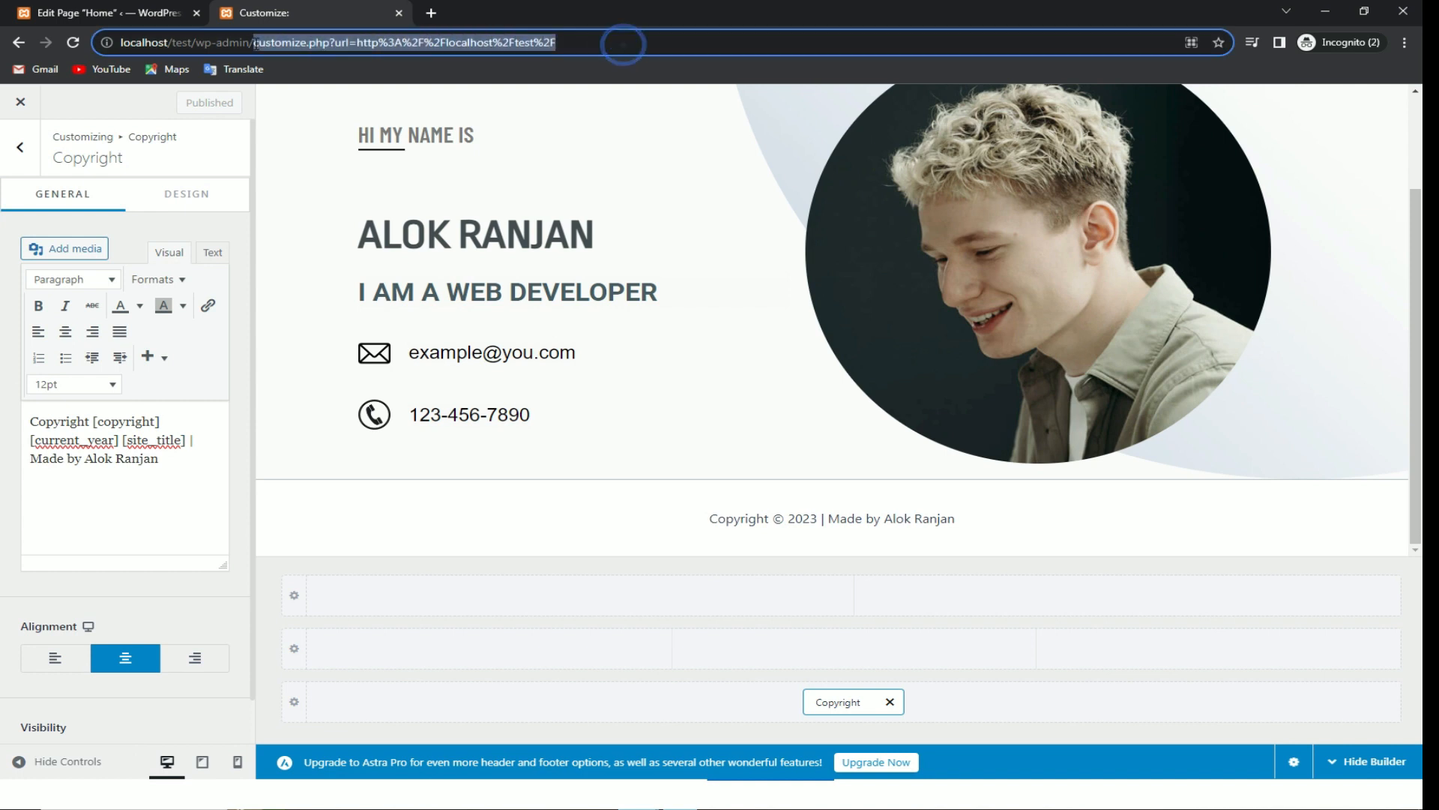
pyautogui.write('localhost/test/wp-admin/')
pyautogui.press('Return')
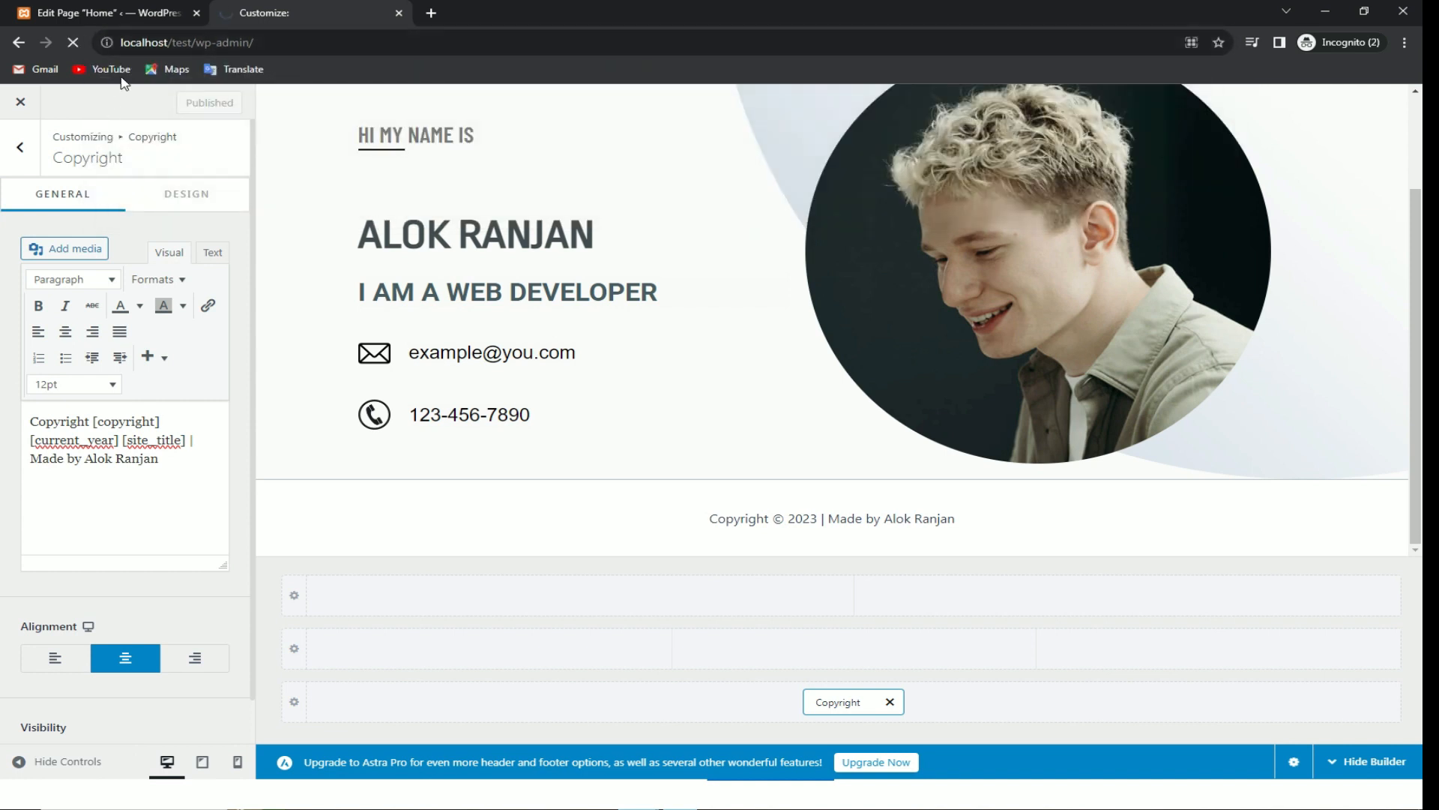
pyautogui.moveTo(102, 103)
pyautogui.click(87, 130)
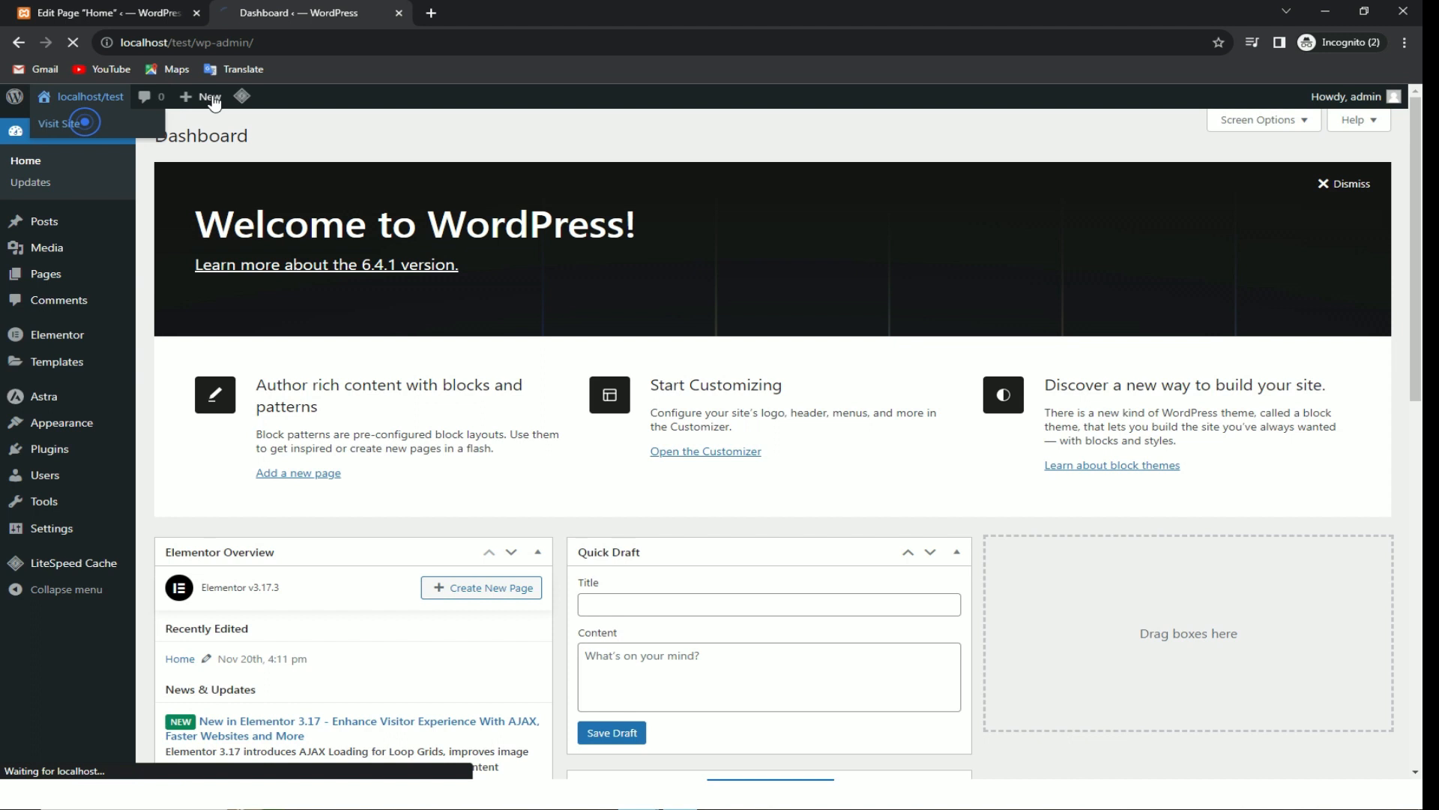
# Step: Run LiteSpeed Purge All so the homepage shows the new 'Made by' footer credit
pyautogui.moveTo(535, 97)
pyautogui.click(558, 165)
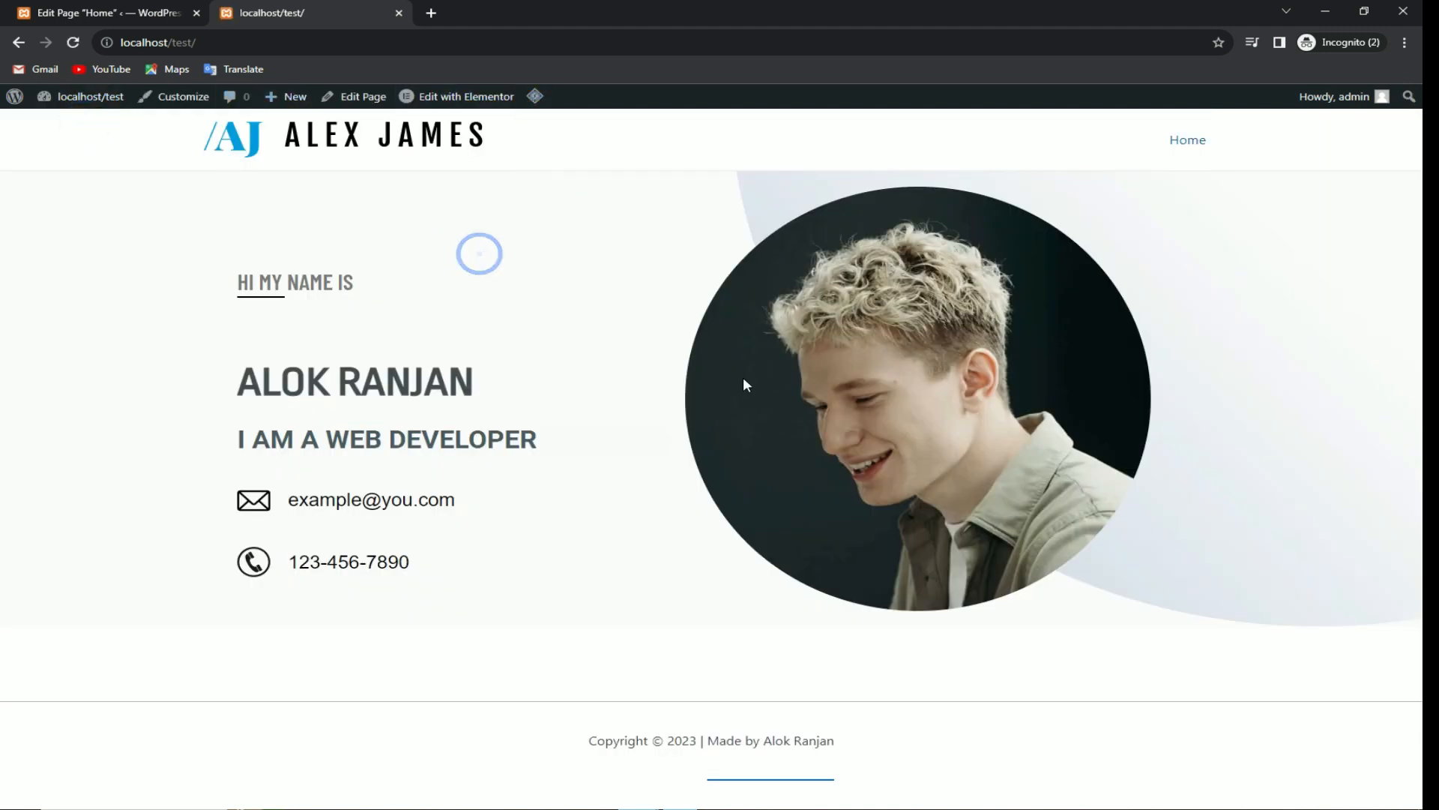
pyautogui.hotkey('alt', 'Tab')
pyautogui.click(843, 767)
pyautogui.hotkey('alt', 'Tab')
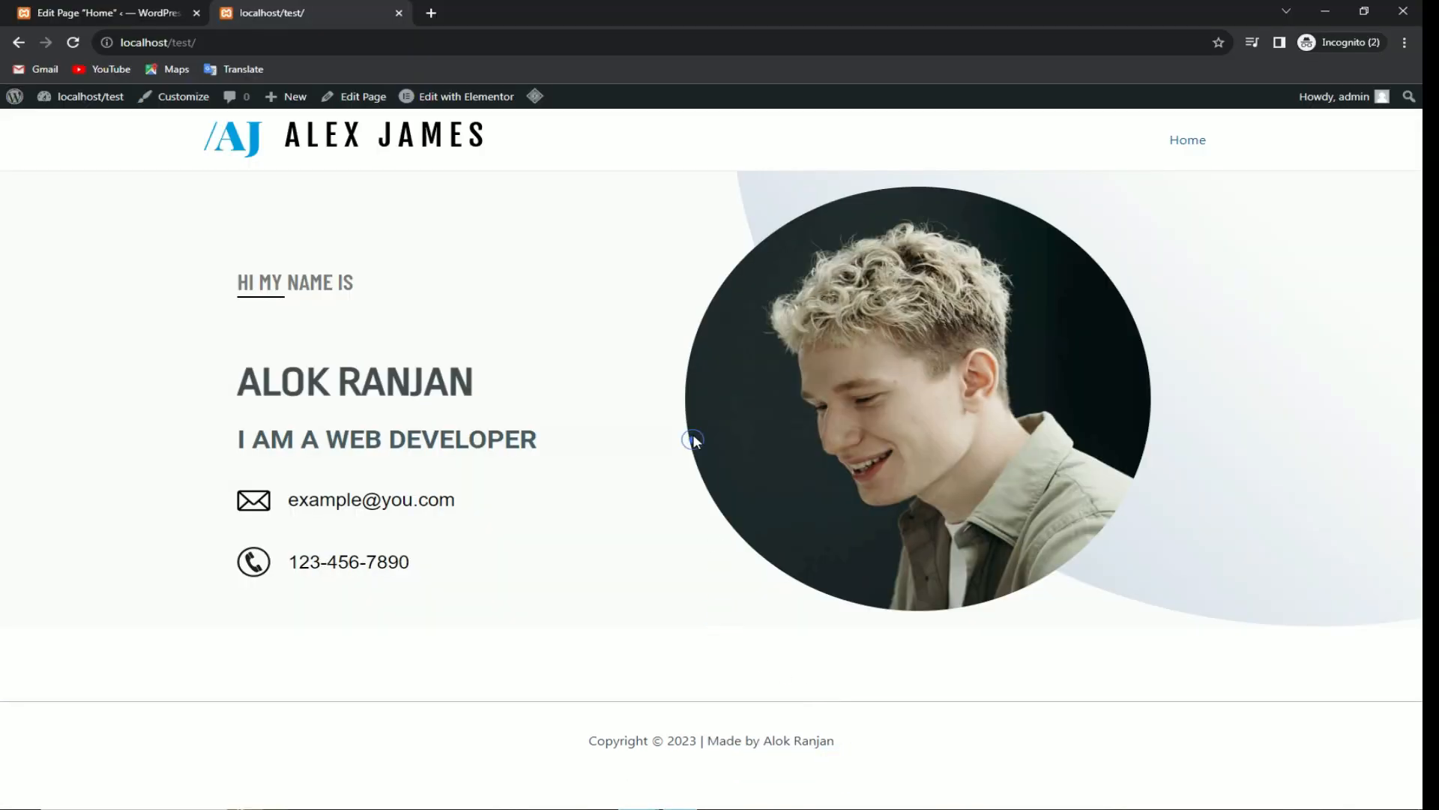